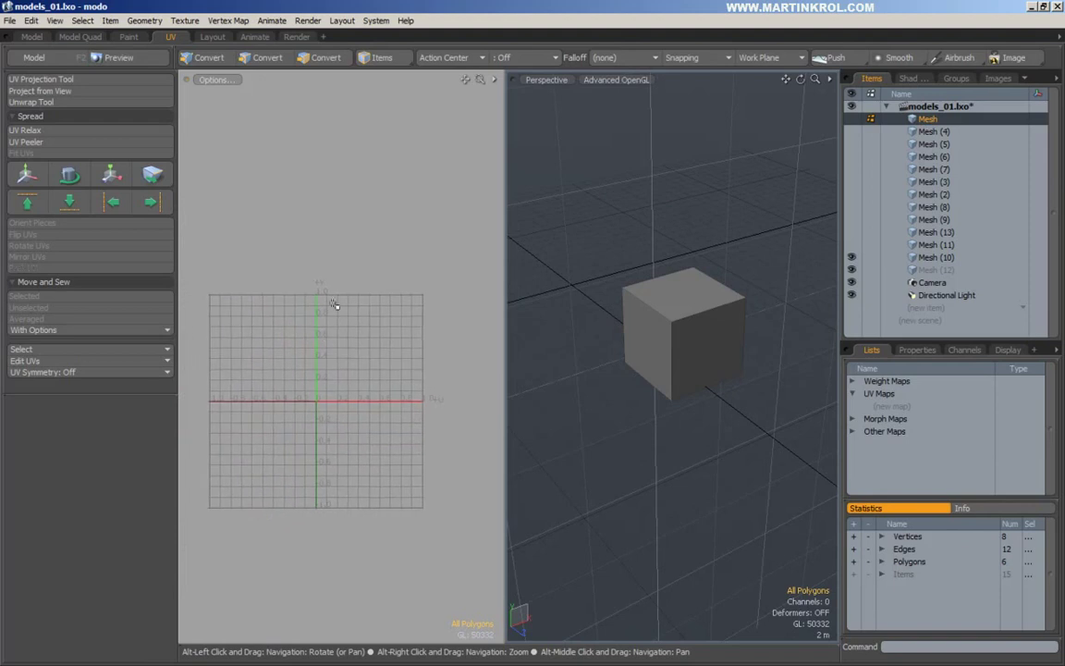
Step: Switch to polygon selection mode and widen the UV view beside the 3D view
{"action": "left_click_drag", "start_coordinate": [356, 182], "coordinate": [368, 204], "text": "alt"}
{"action": "left_click_drag", "start_coordinate": [692, 310], "coordinate": [705, 365], "text": "alt"}
{"action": "key", "text": "3"}
{"action": "left_click_drag", "start_coordinate": [682, 287], "coordinate": [632, 250], "text": "alt"}
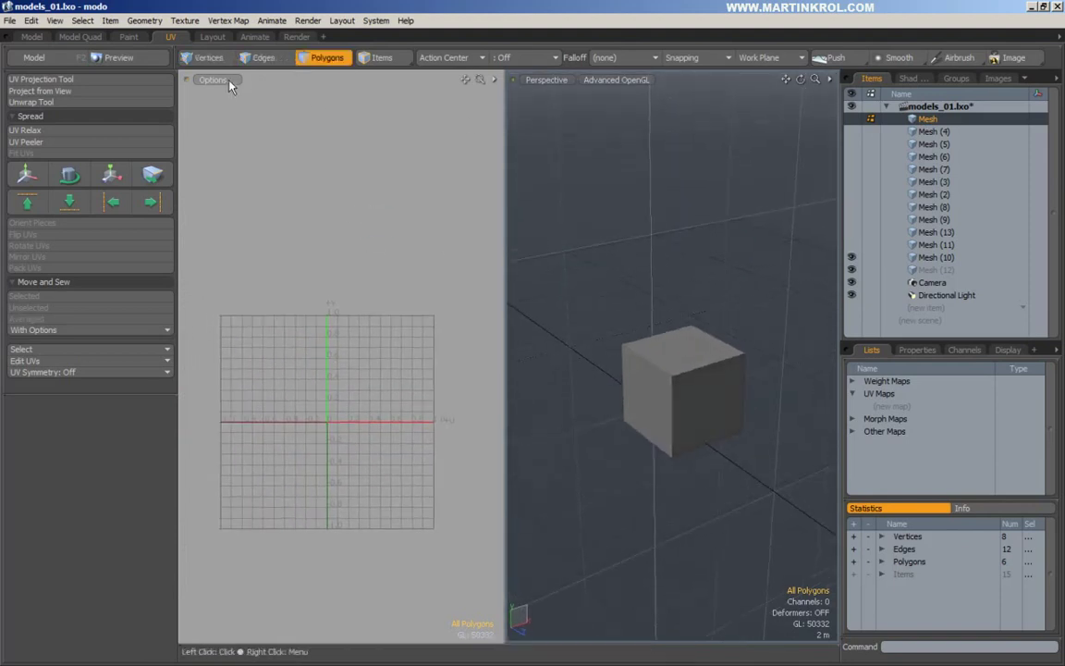
{"action": "left_click_drag", "start_coordinate": [504, 175], "coordinate": [562, 178]}
{"action": "left_click_drag", "start_coordinate": [692, 225], "coordinate": [733, 157], "text": "alt"}
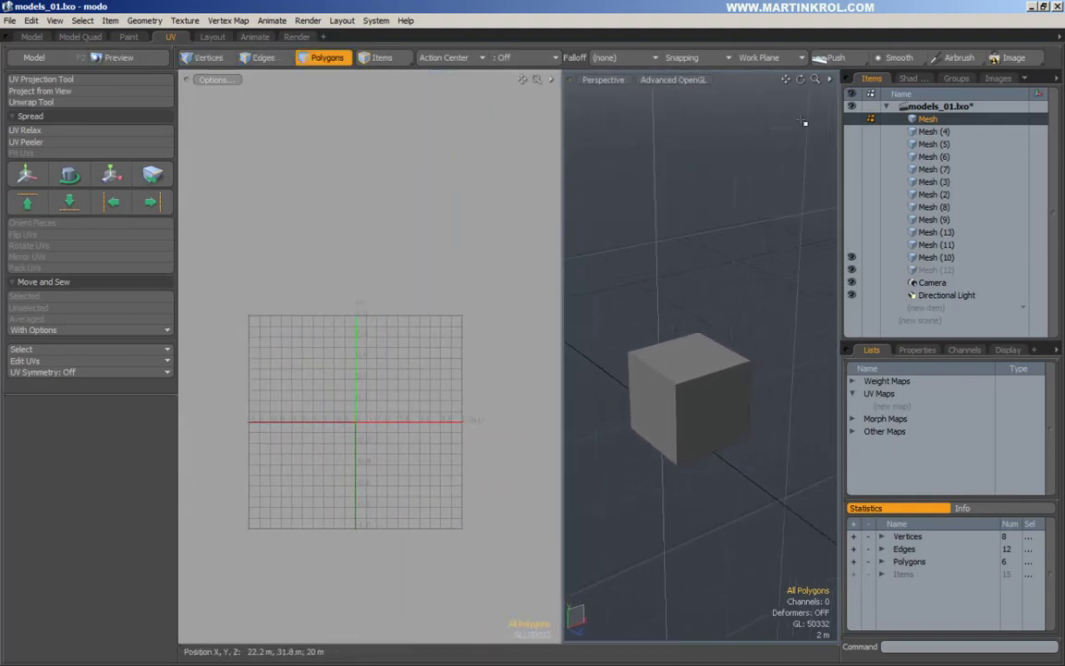
Step: Remove the 3D viewport so that the UV view fills the whole work area
{"action": "left_click", "coordinate": [826, 81]}
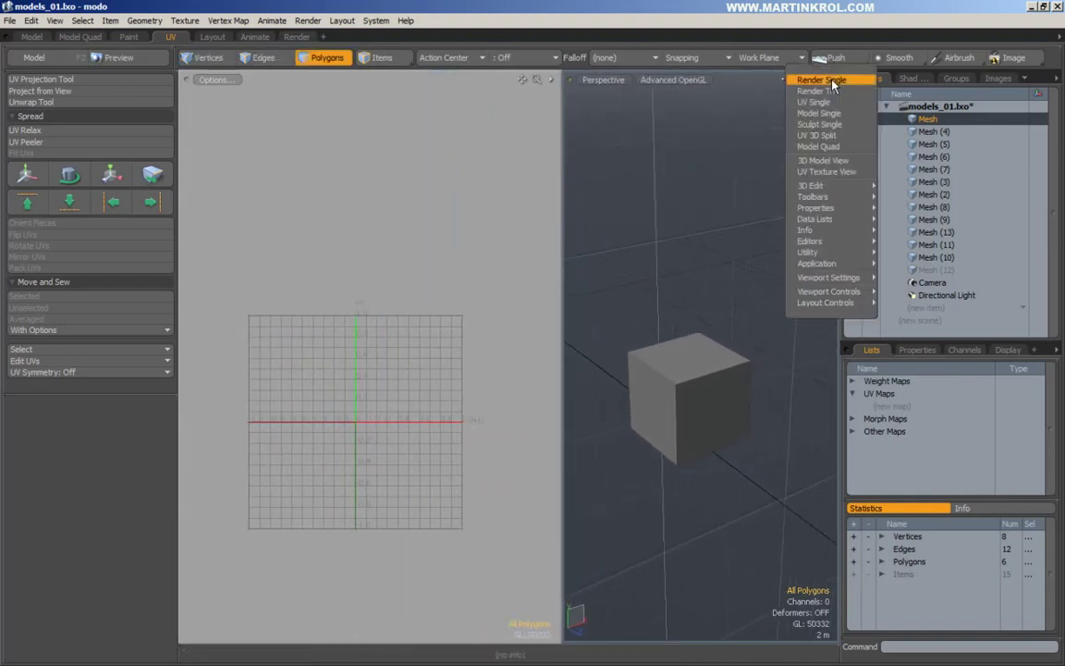
{"action": "mouse_move", "coordinate": [854, 270]}
{"action": "mouse_move", "coordinate": [832, 291]}
{"action": "left_click", "coordinate": [900, 325]}
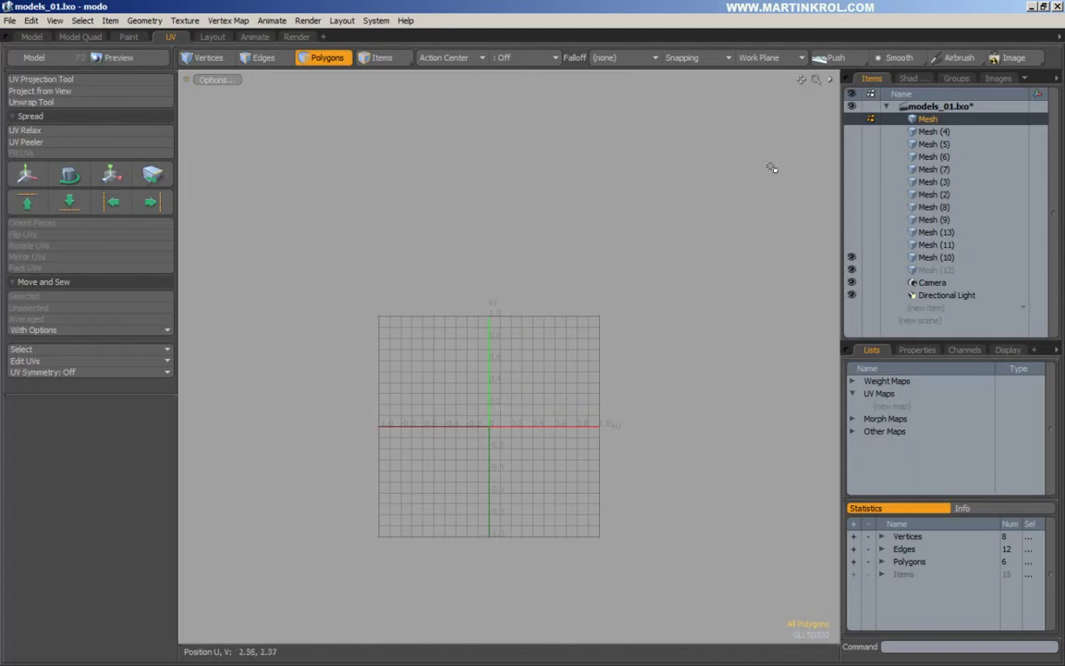
Step: Change the remaining viewport to the UV 3D Split layout and slightly widen its UV half
{"action": "left_click", "coordinate": [830, 83]}
{"action": "mouse_move", "coordinate": [831, 186]}
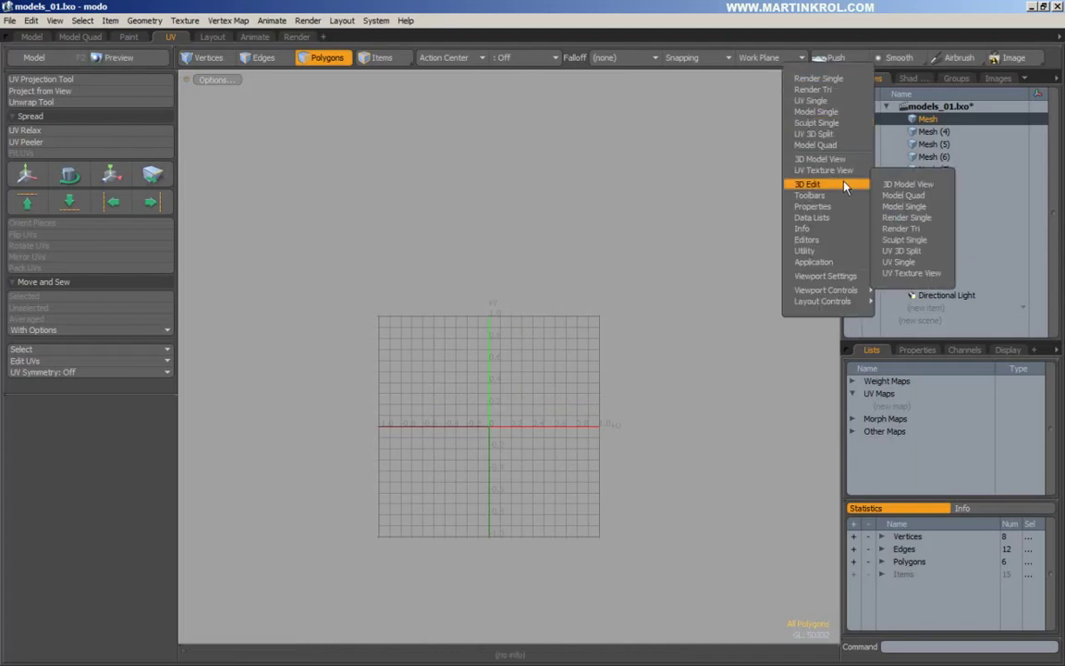
{"action": "left_click", "coordinate": [902, 251]}
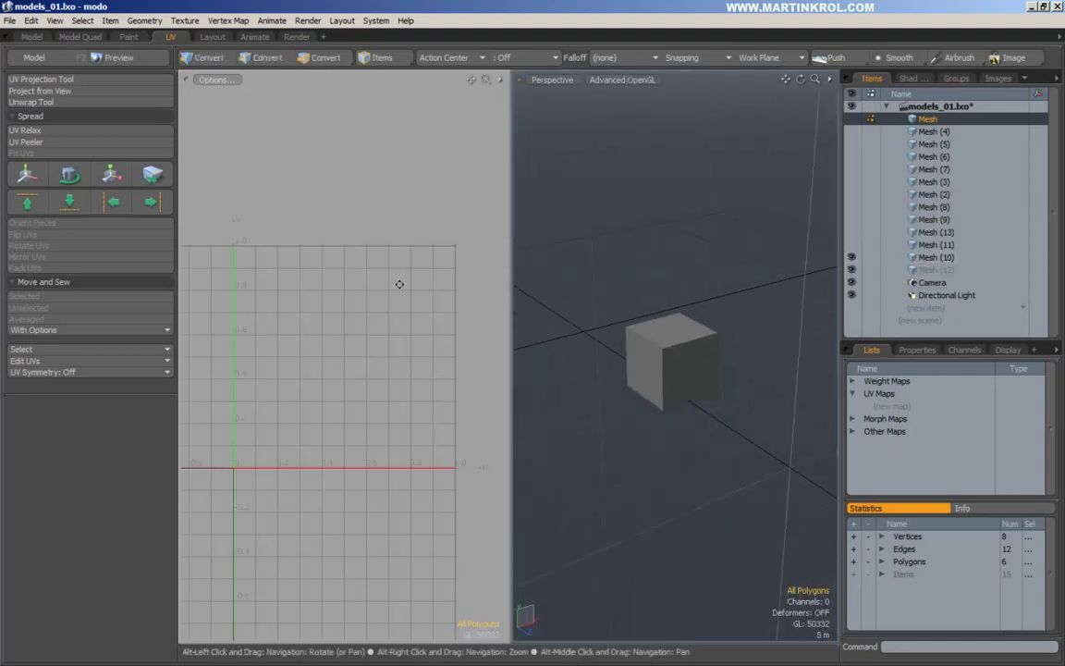
{"action": "mouse_move", "coordinate": [511, 191]}
{"action": "left_mouse_down"}
{"action": "mouse_move", "coordinate": [363, 190]}
{"action": "mouse_move", "coordinate": [515, 191]}
{"action": "left_mouse_up"}
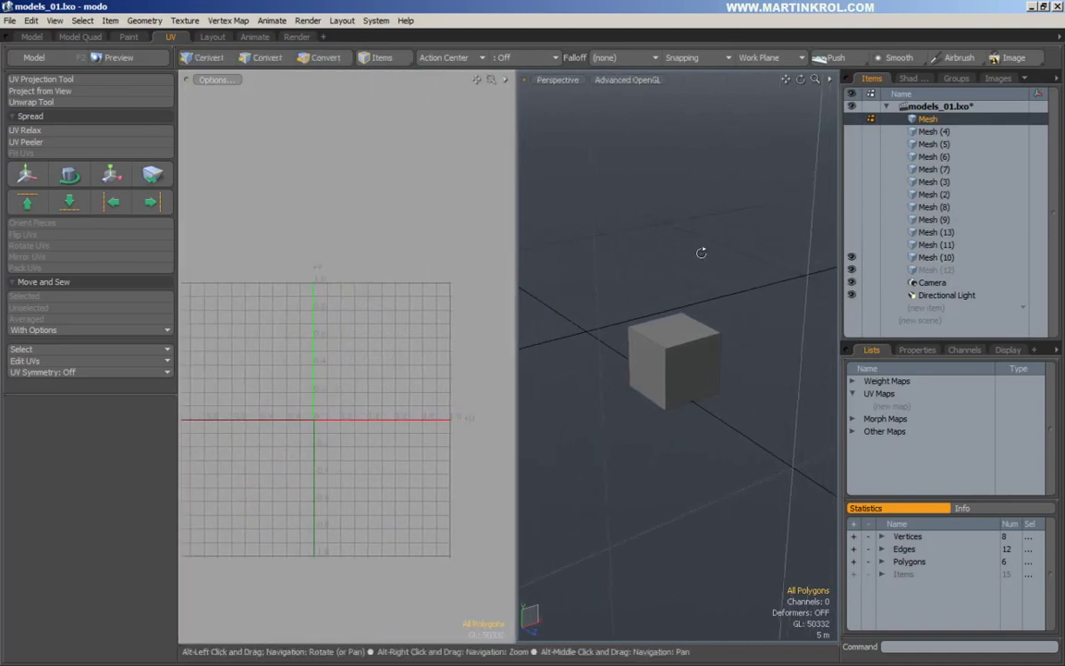
Step: Select the three visible faces of the cube and clear the selection again
{"action": "left_click_drag", "start_coordinate": [680, 328], "coordinate": [705, 352]}
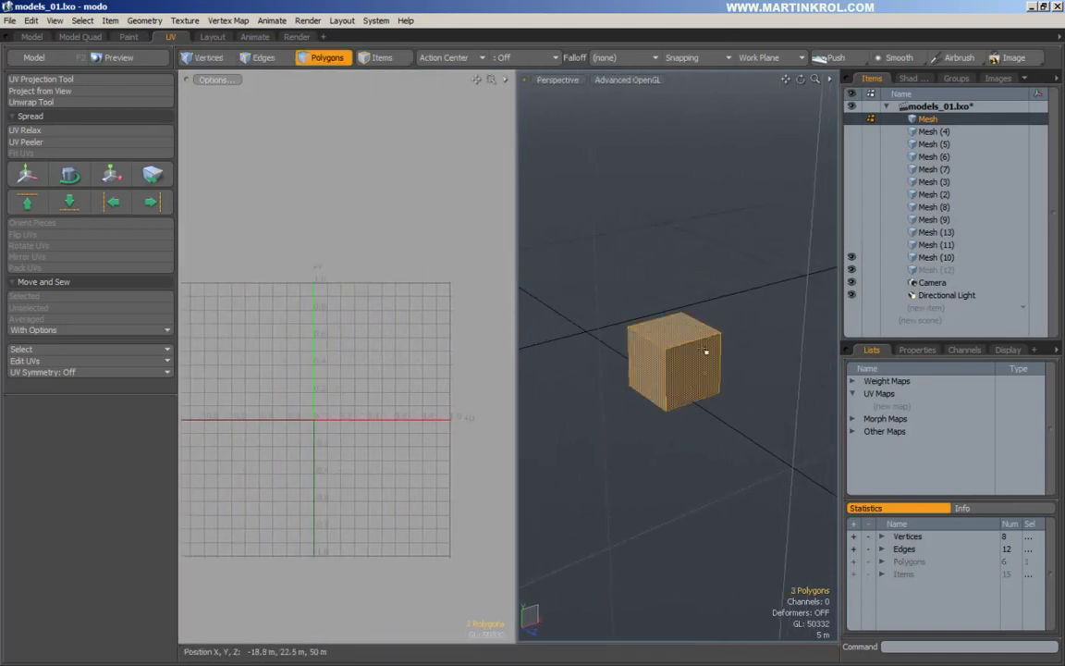
{"action": "left_click", "coordinate": [760, 304]}
{"action": "left_click_drag", "start_coordinate": [761, 304], "coordinate": [596, 316], "text": "alt"}
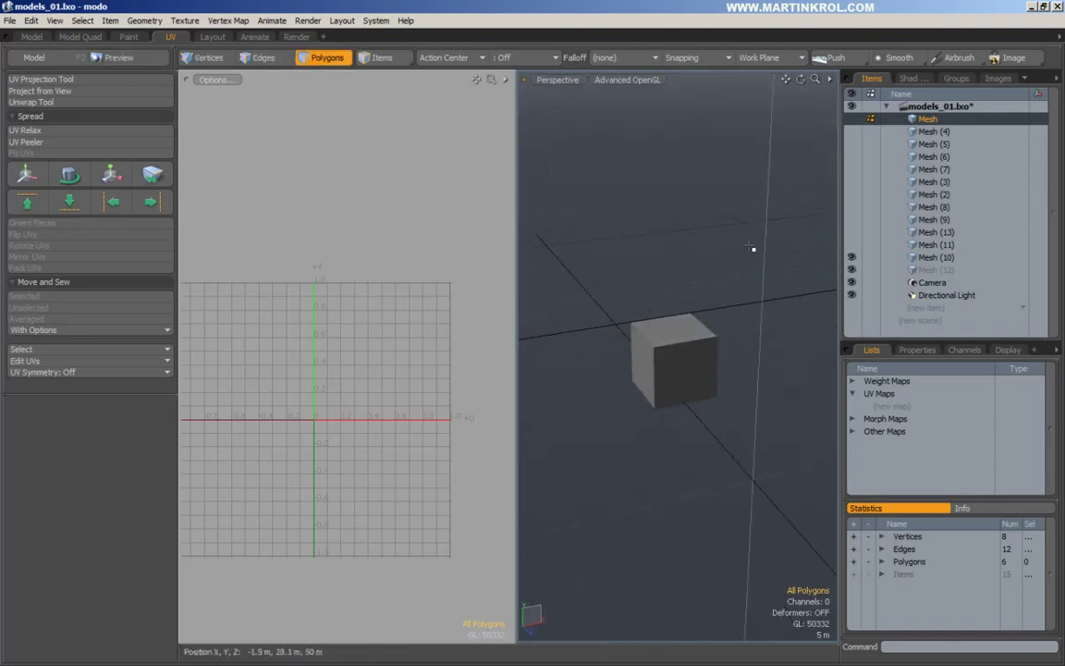
{"action": "left_click_drag", "start_coordinate": [392, 243], "coordinate": [344, 287], "text": "ctrl+alt"}
{"action": "left_click_drag", "start_coordinate": [306, 445], "coordinate": [342, 428], "text": "ctrl+alt"}
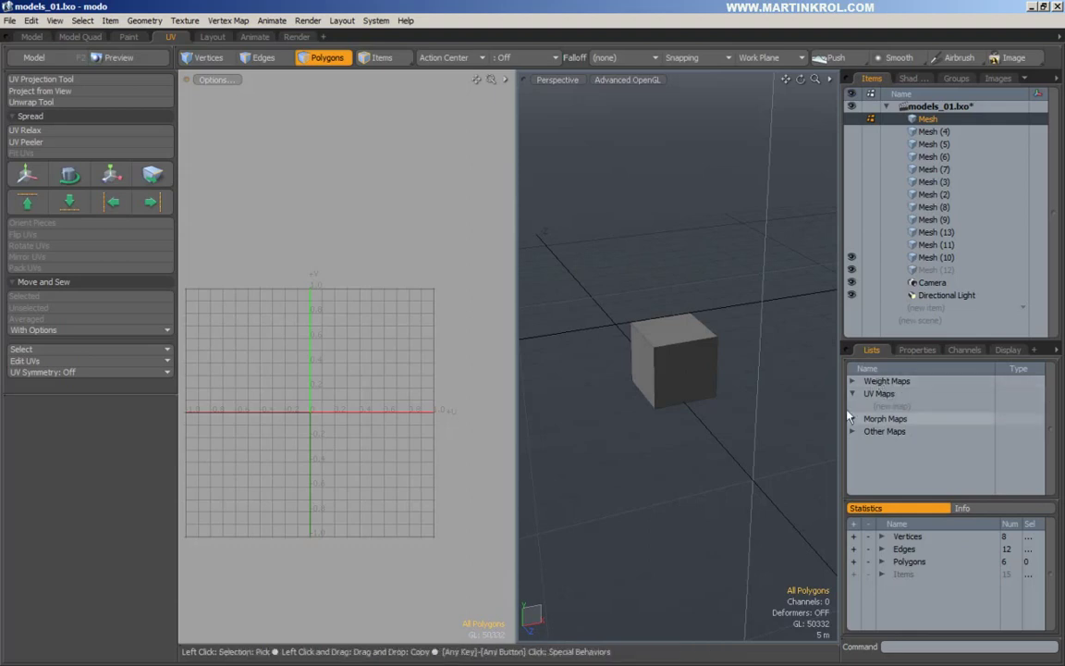
{"action": "left_click_drag", "start_coordinate": [711, 349], "coordinate": [623, 361], "text": "alt"}
{"action": "left_click_drag", "start_coordinate": [744, 335], "coordinate": [706, 355], "text": "alt"}
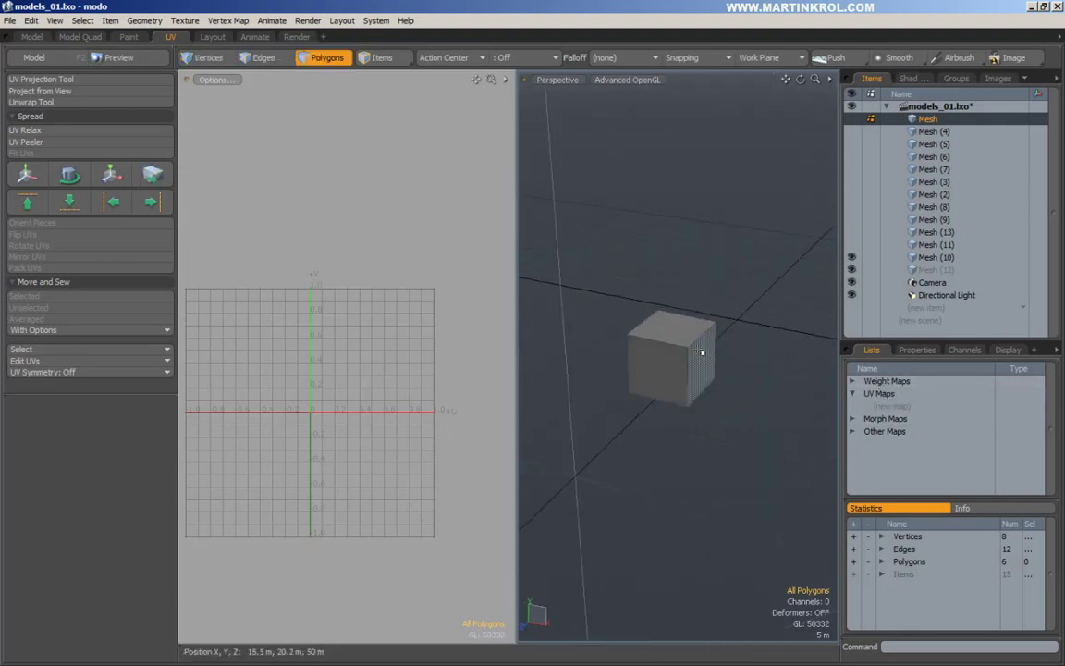
Step: Look through several mesh items for a UV map and display the Texture map of Mesh (13)
{"action": "left_click", "coordinate": [932, 132]}
{"action": "left_click", "coordinate": [932, 144]}
{"action": "left_click", "coordinate": [932, 156]}
{"action": "left_click", "coordinate": [935, 232]}
{"action": "left_click", "coordinate": [941, 255]}
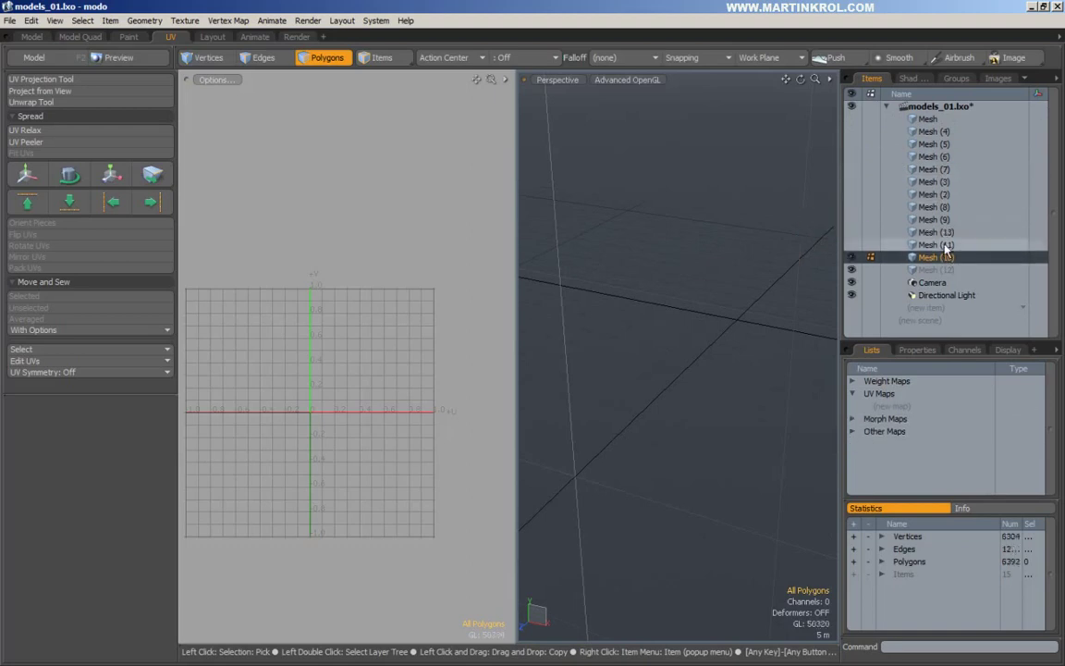
{"action": "left_click", "coordinate": [943, 245]}
{"action": "left_click", "coordinate": [935, 232]}
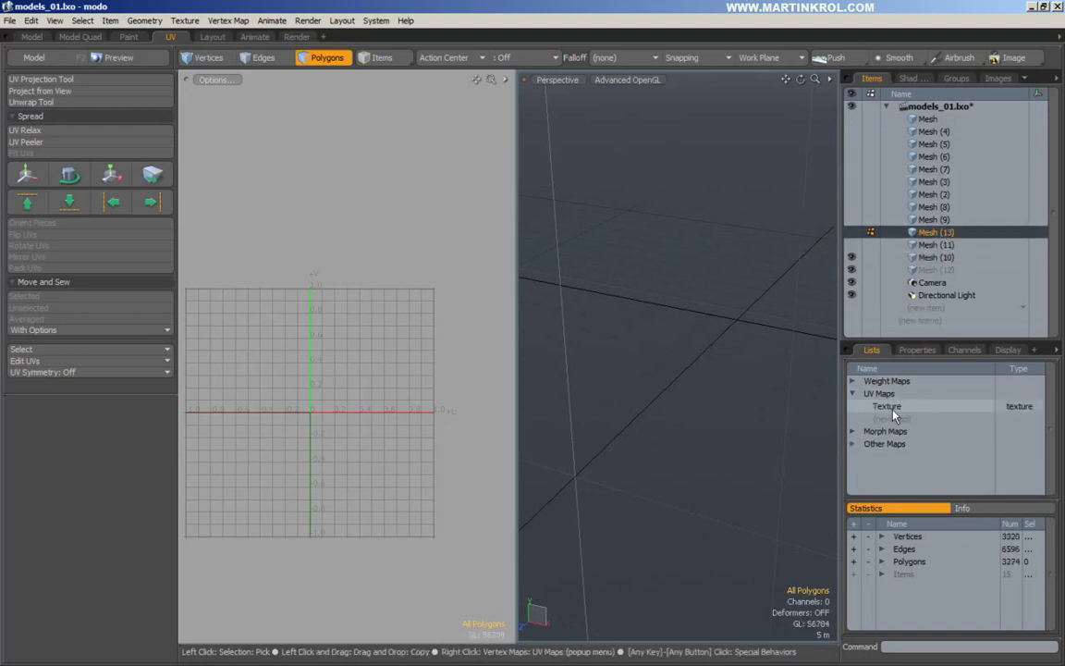
{"action": "left_click", "coordinate": [915, 406]}
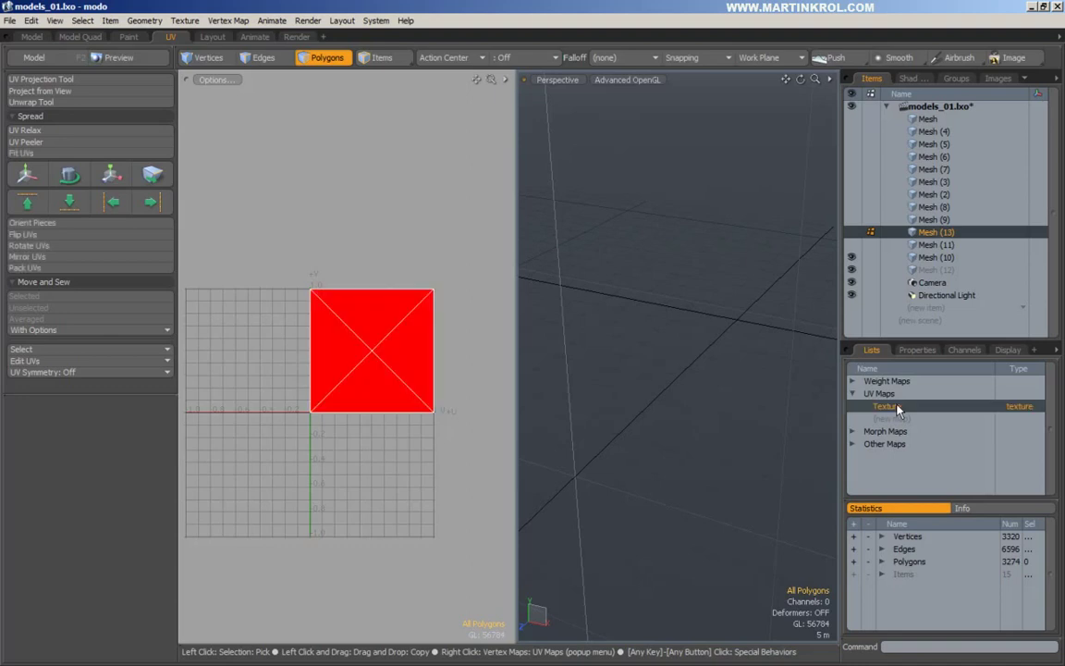
{"action": "right_click_drag", "start_coordinate": [499, 380], "coordinate": [453, 347], "text": "alt"}
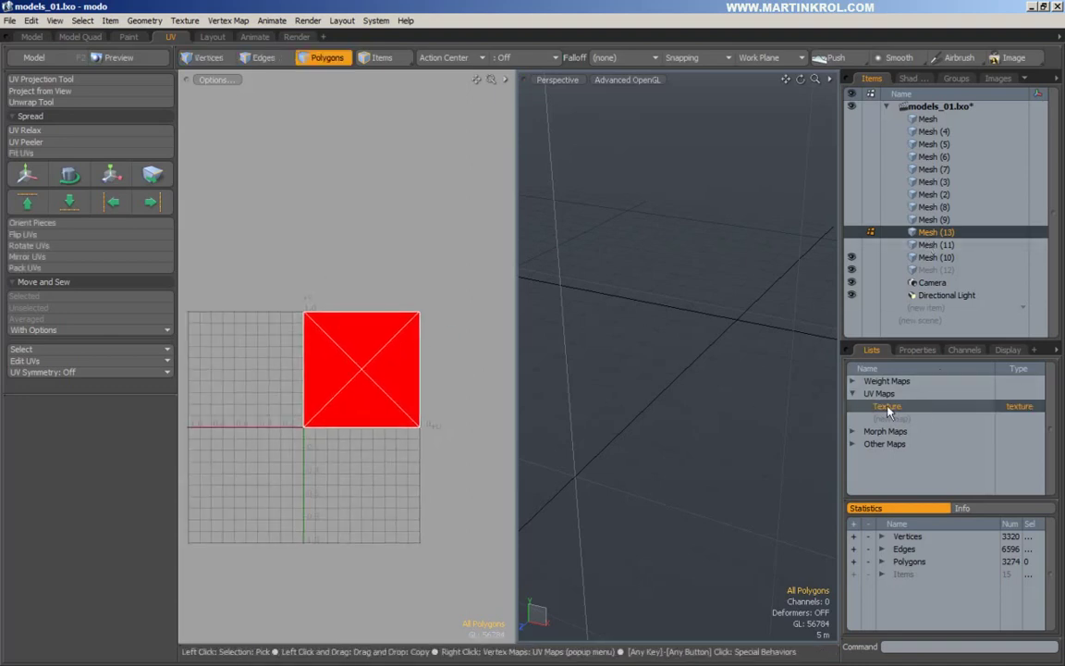
Step: Check the mesh items from Mesh through Mesh (9) for existing UV maps
{"action": "left_click", "coordinate": [929, 119]}
{"action": "left_click", "coordinate": [937, 132]}
{"action": "left_click", "coordinate": [943, 145]}
{"action": "left_click", "coordinate": [935, 156]}
{"action": "left_click", "coordinate": [939, 169]}
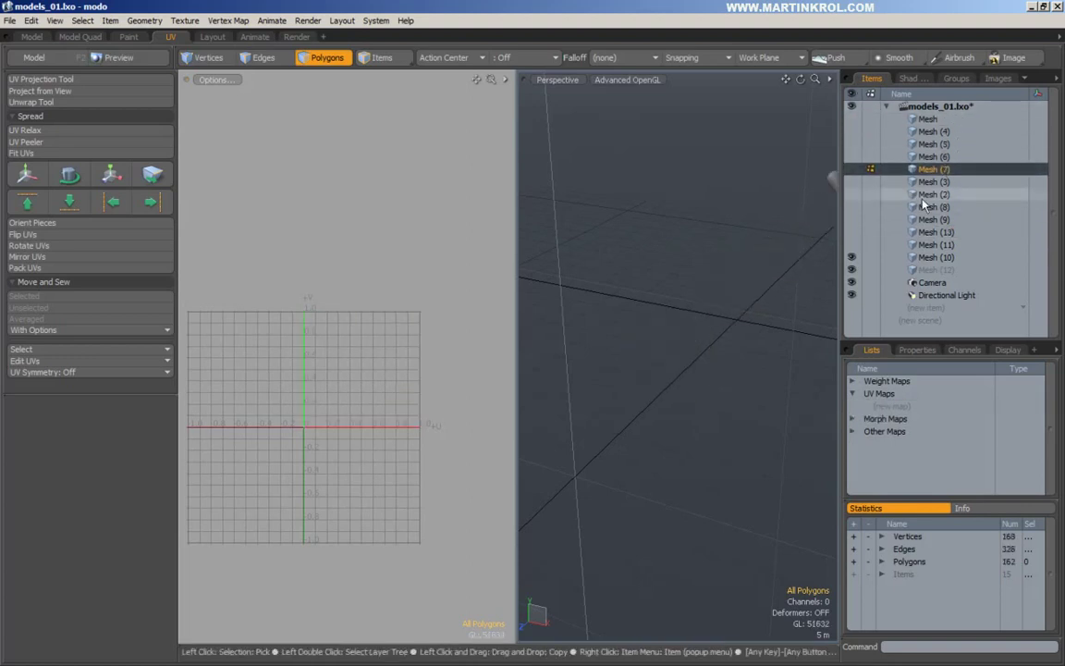
{"action": "left_click", "coordinate": [931, 182]}
{"action": "left_click", "coordinate": [932, 194]}
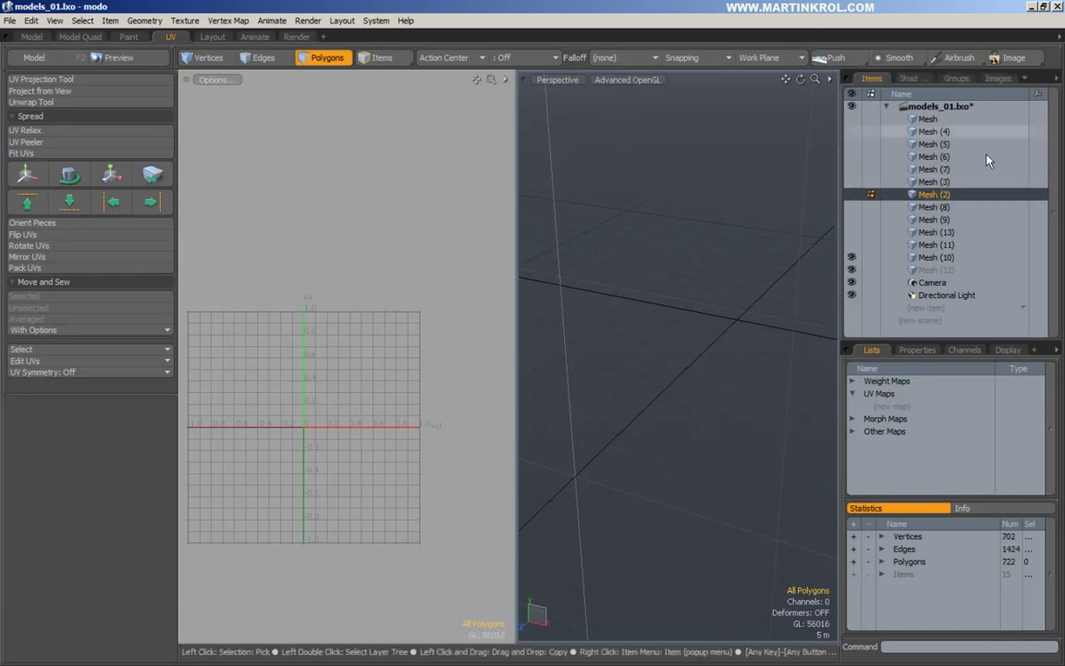
{"action": "left_click", "coordinate": [934, 207]}
{"action": "left_click", "coordinate": [936, 219]}
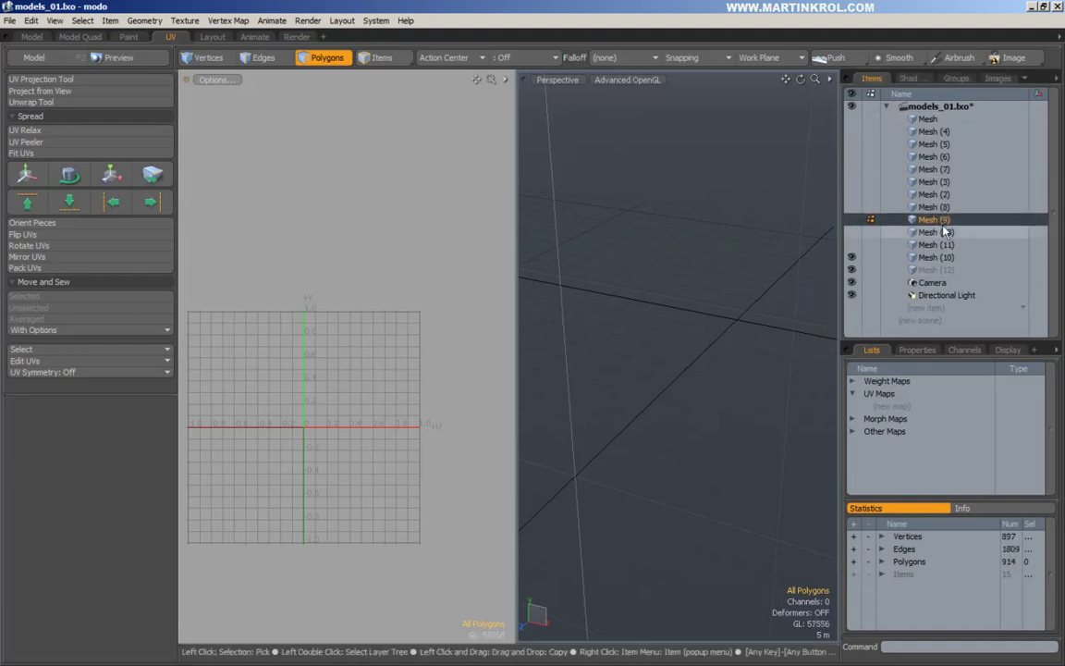
{"action": "left_click", "coordinate": [934, 181]}
{"action": "left_click", "coordinate": [938, 169]}
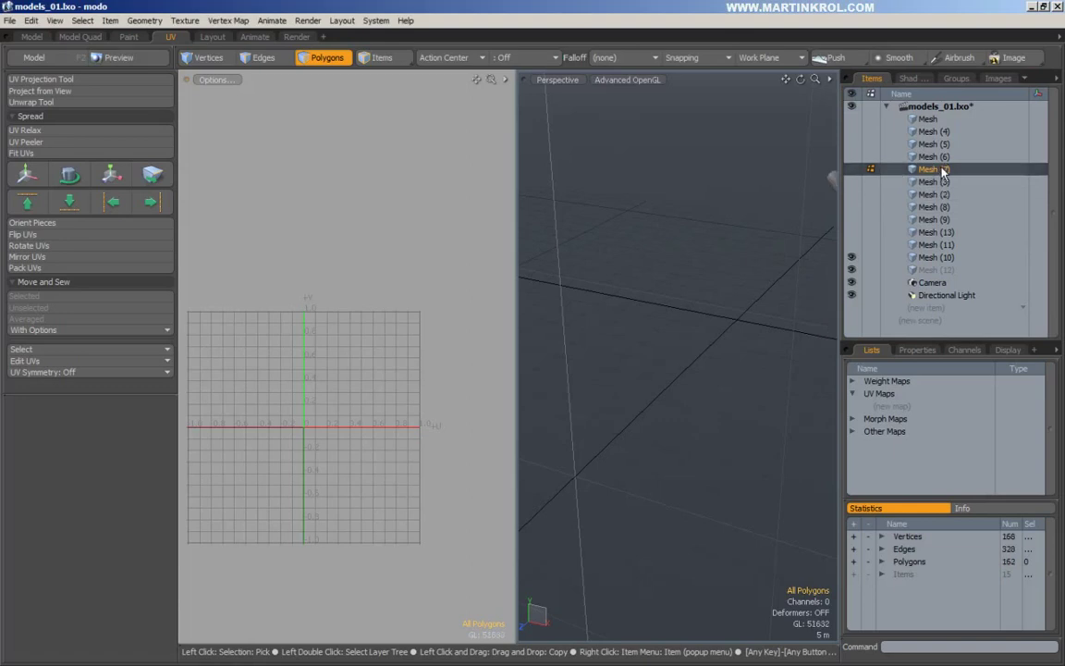
Step: Examine the torus in Mesh (6) up close, with the Other Maps group expanded
{"action": "left_click", "coordinate": [933, 156]}
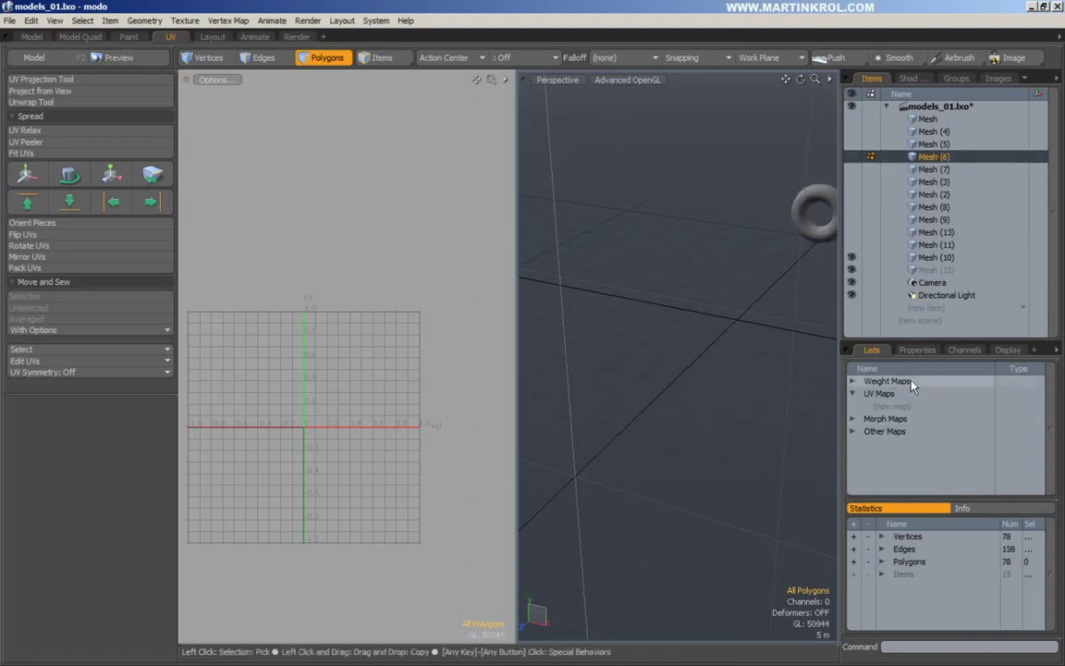
{"action": "left_click", "coordinate": [854, 432]}
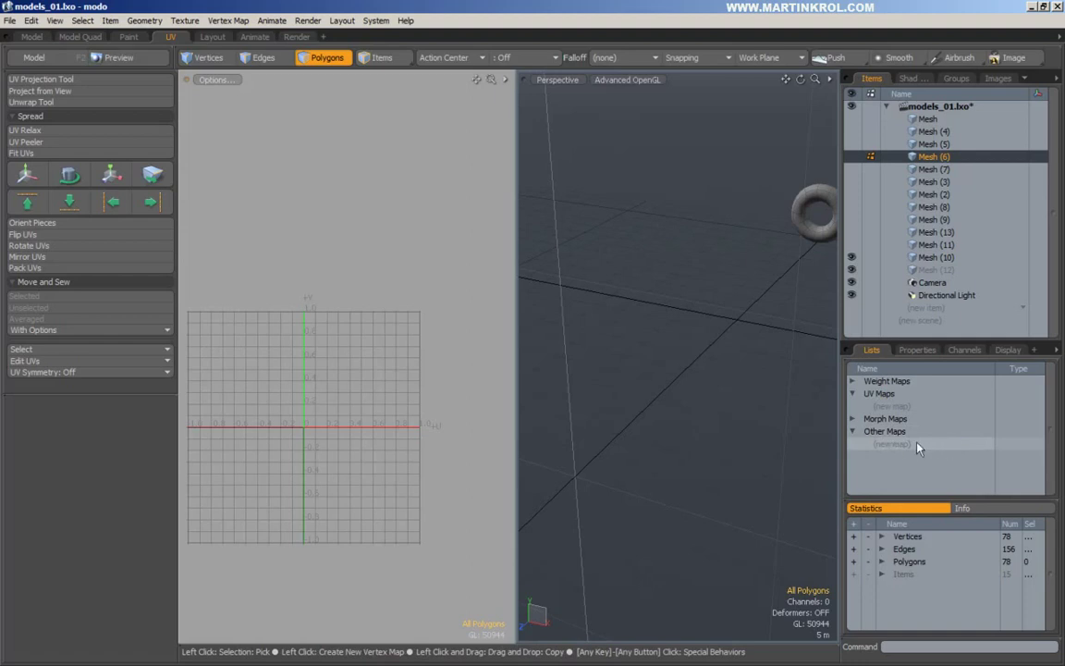
{"action": "key", "text": "alt"}
{"action": "left_click_drag", "start_coordinate": [739, 364], "coordinate": [742, 330], "text": "alt"}
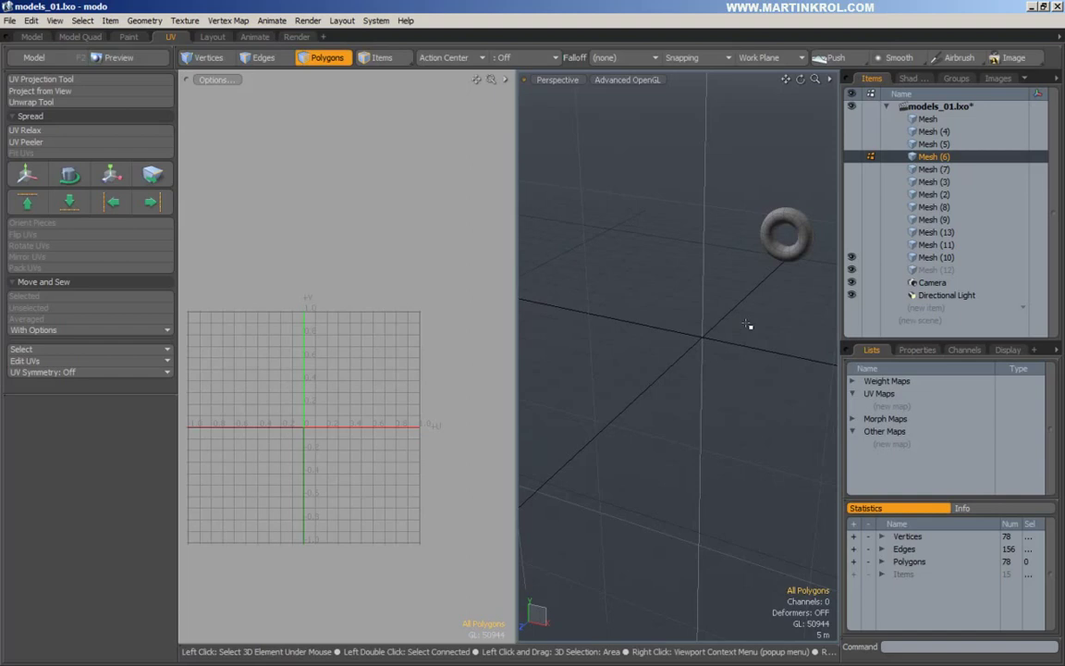
{"action": "left_click_drag", "start_coordinate": [717, 303], "coordinate": [745, 266], "text": "alt"}
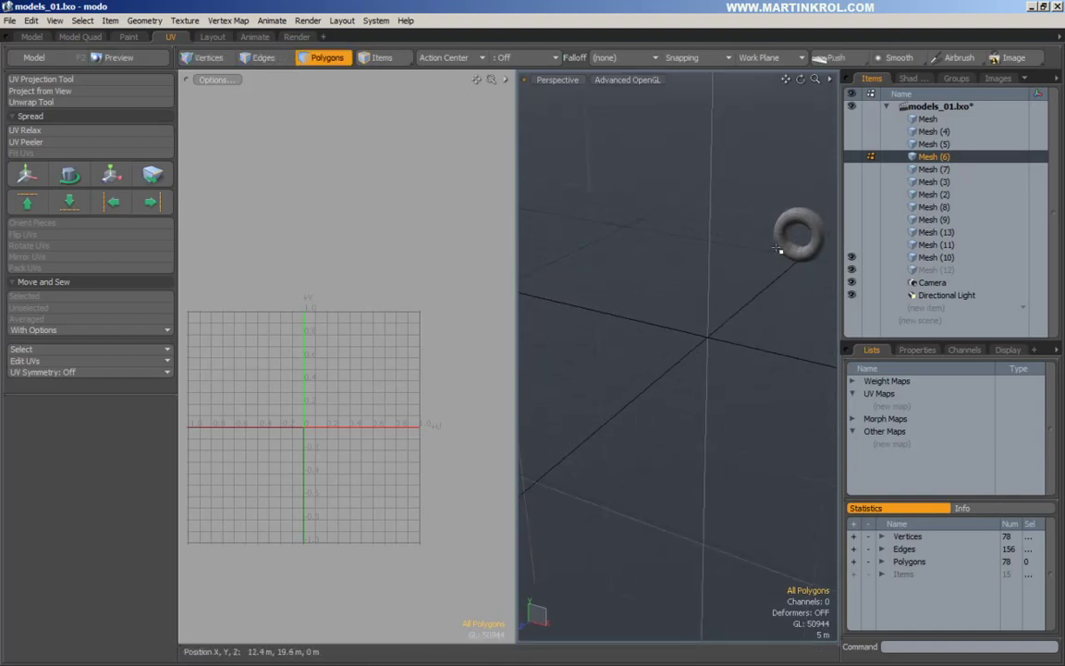
{"action": "left_click_drag", "start_coordinate": [701, 249], "coordinate": [713, 223], "text": "alt"}
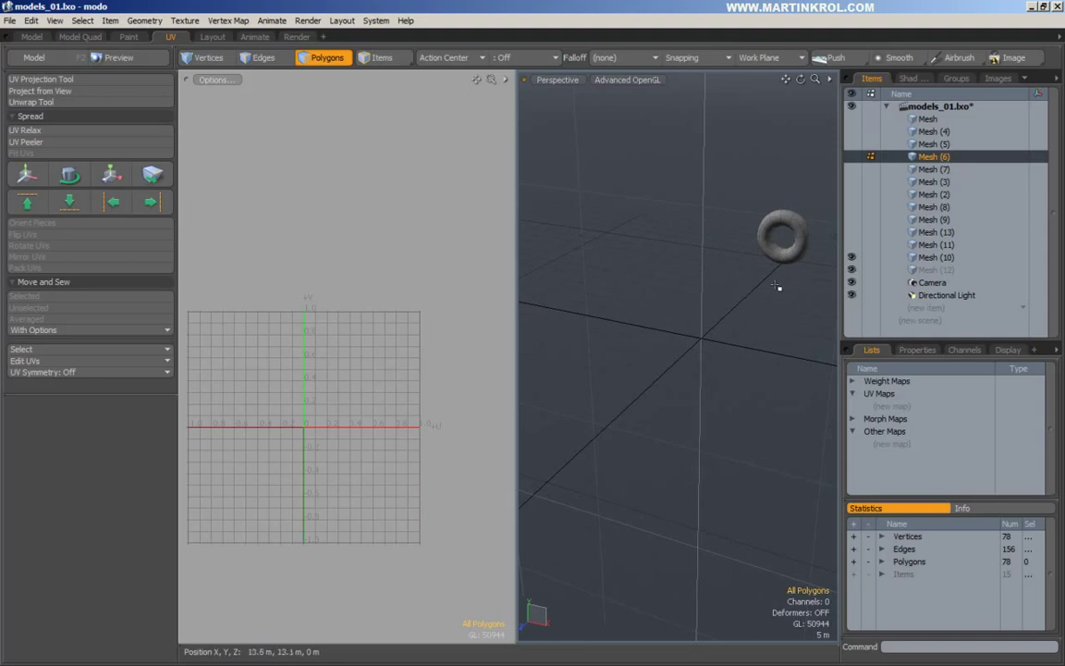
{"action": "left_click_drag", "start_coordinate": [772, 280], "coordinate": [727, 299], "text": "alt"}
{"action": "key", "text": "a"}
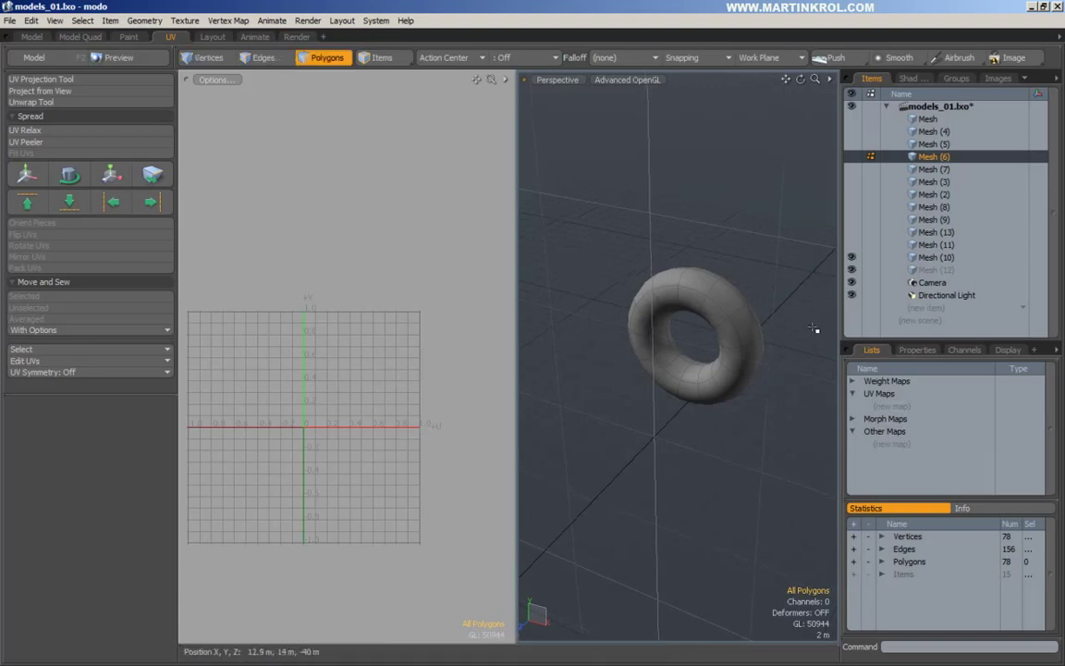
Step: Return to the cube's Mesh item and move the empty Mesh (12) above it in the item list
{"action": "left_click", "coordinate": [886, 118]}
{"action": "key", "text": "a"}
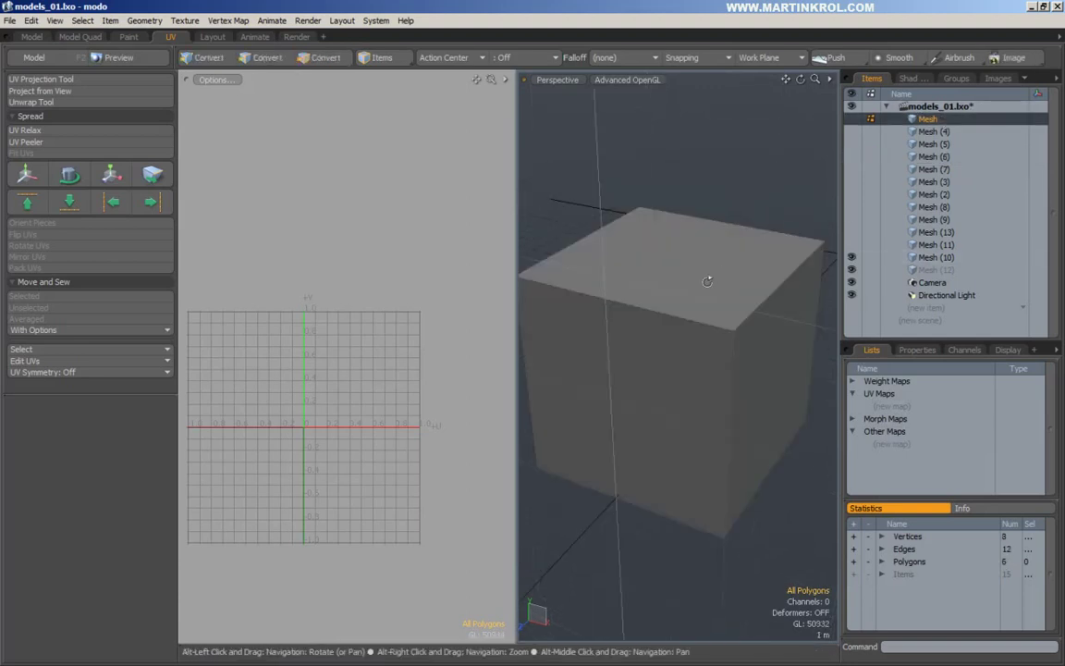
{"action": "scroll", "coordinate": [707, 281], "scroll_direction": "down", "scroll_amount": 4, "text": "alt"}
{"action": "left_click_drag", "start_coordinate": [765, 195], "coordinate": [719, 283], "text": "alt"}
{"action": "scroll", "coordinate": [751, 273], "scroll_direction": "down", "scroll_amount": 2, "text": "alt"}
{"action": "left_click", "coordinate": [707, 283]}
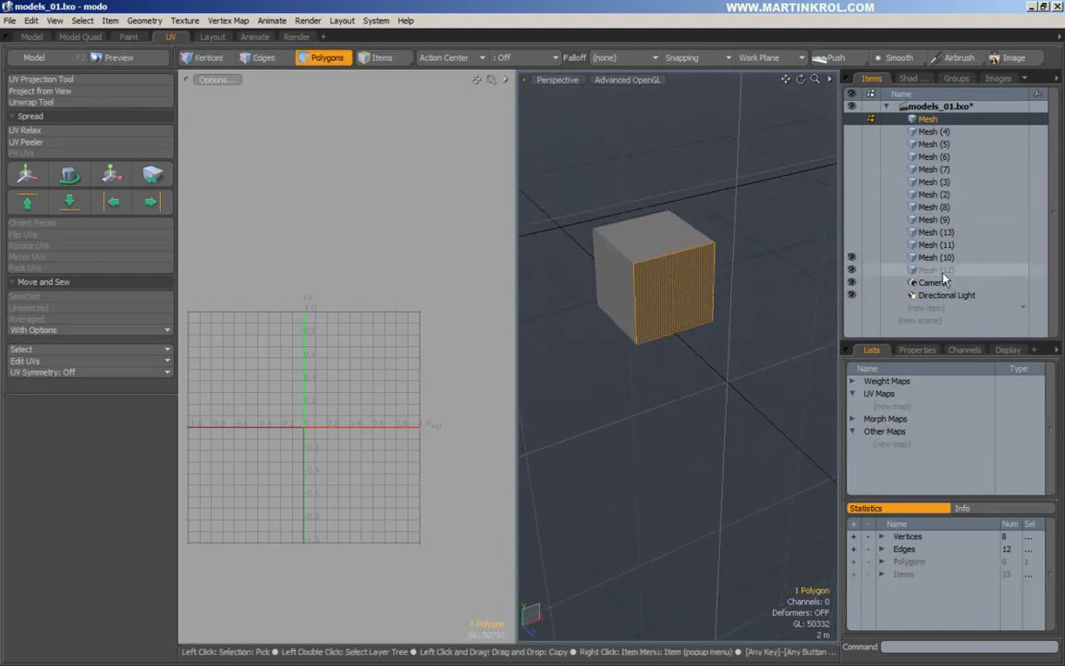
{"action": "left_click_drag", "start_coordinate": [943, 272], "coordinate": [960, 119]}
{"action": "left_click", "coordinate": [950, 133]}
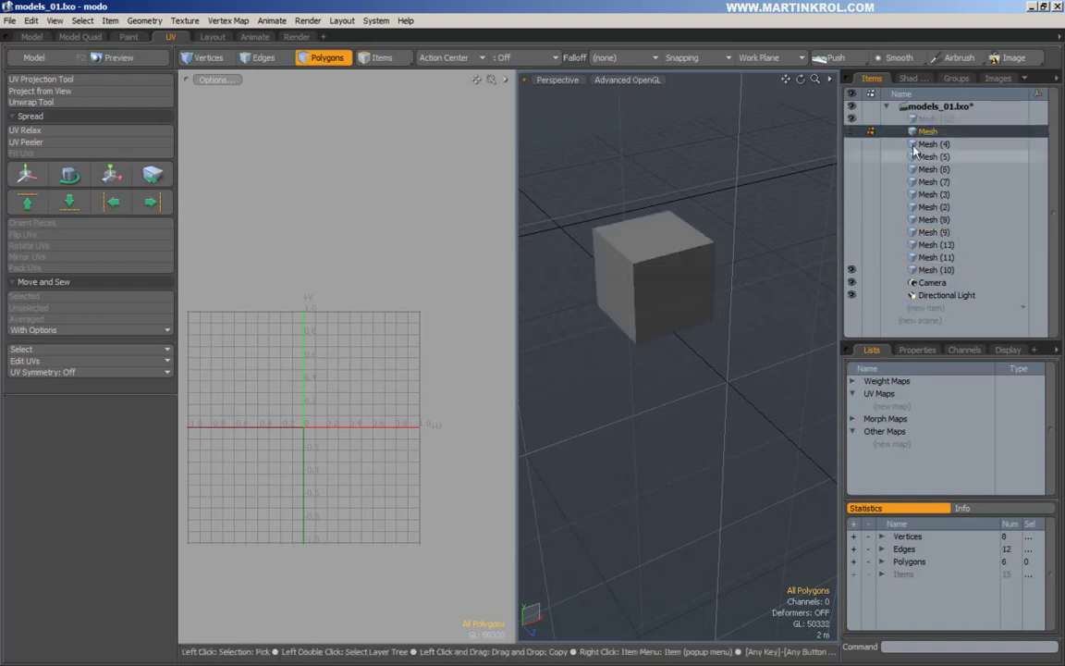
Step: Copy the front face of the cube into the empty Mesh (12) and clear the selection
{"action": "left_click", "coordinate": [678, 288]}
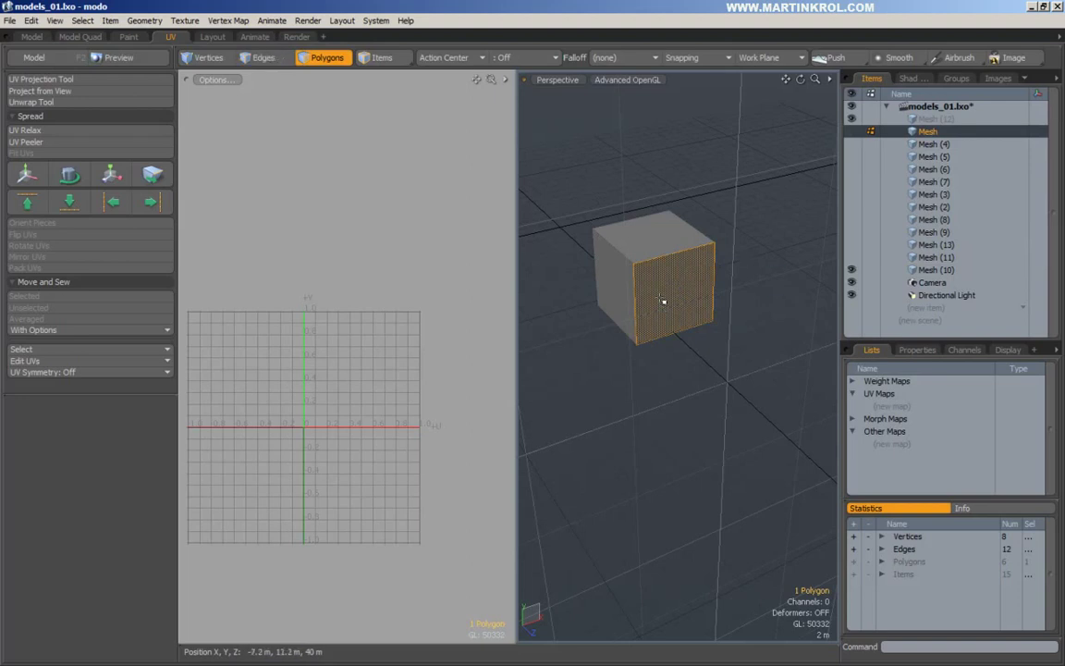
{"action": "left_click", "coordinate": [934, 121]}
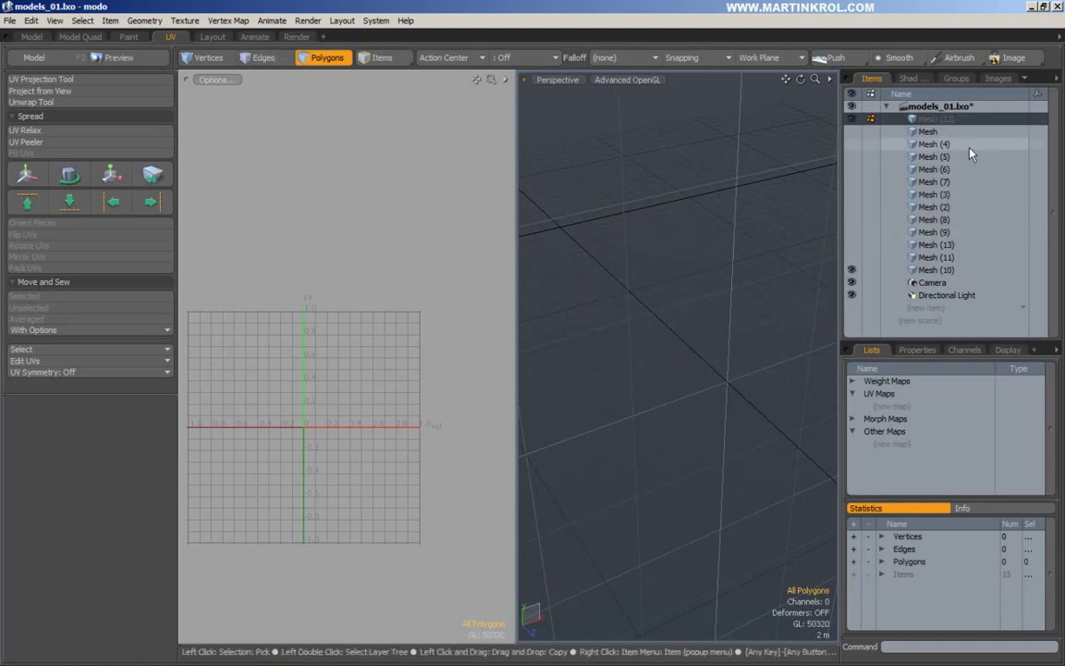
{"action": "key", "text": "ctrl+v"}
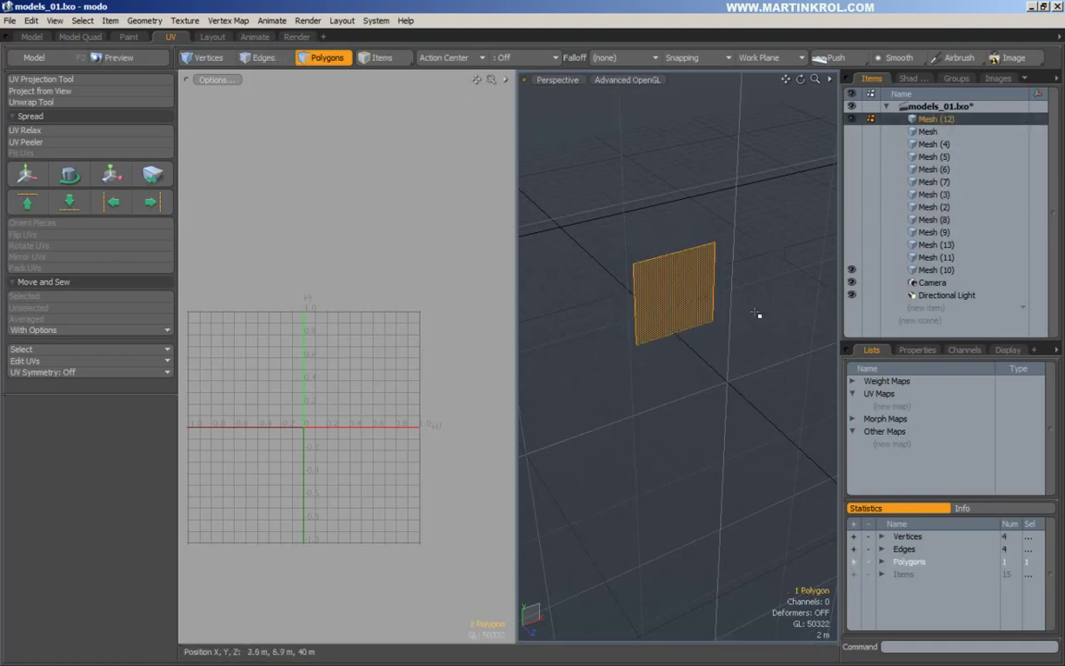
{"action": "left_click", "coordinate": [751, 330]}
Step: Examine the single polygon in Mesh (12) from several angles with the UV Projection Tool active
{"action": "left_click_drag", "start_coordinate": [749, 333], "coordinate": [754, 271], "text": "alt"}
{"action": "key", "text": "a"}
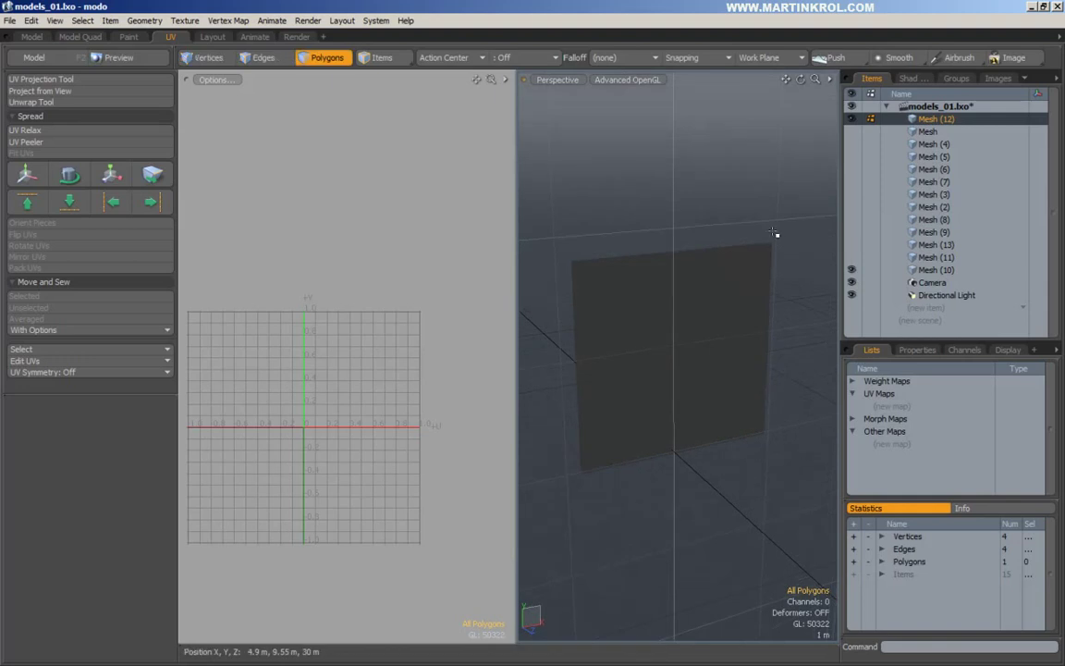
{"action": "left_click_drag", "start_coordinate": [803, 345], "coordinate": [691, 150], "text": "alt"}
{"action": "key", "text": "3"}
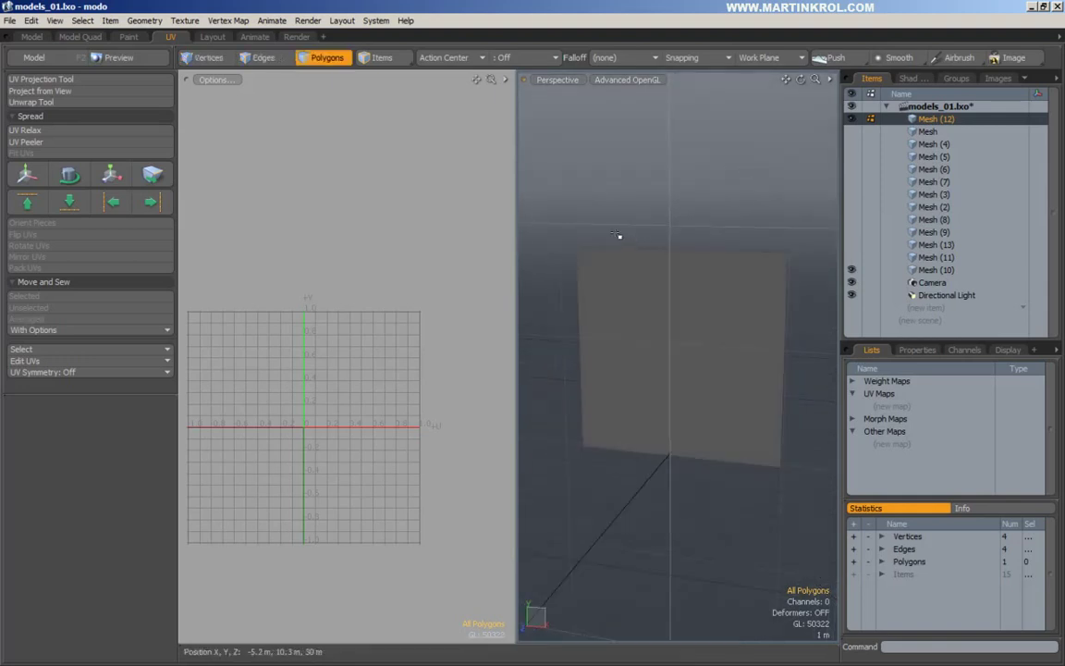
{"action": "left_click", "coordinate": [57, 80]}
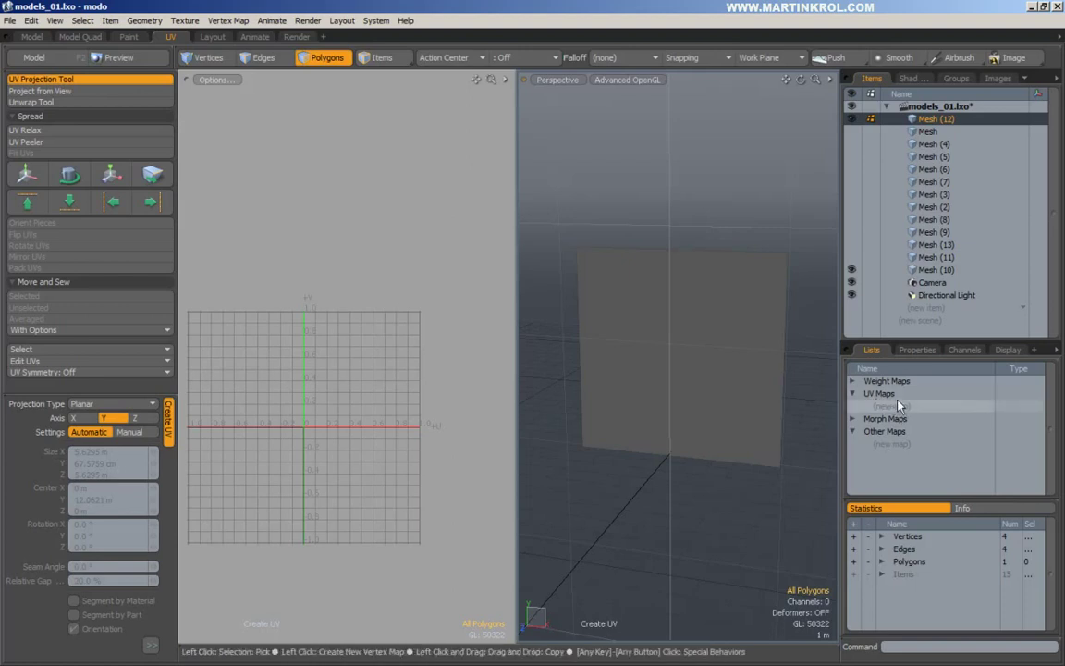
{"action": "left_click_drag", "start_coordinate": [731, 277], "coordinate": [711, 249], "text": "alt"}
{"action": "left_click_drag", "start_coordinate": [628, 159], "coordinate": [678, 264], "text": "alt"}
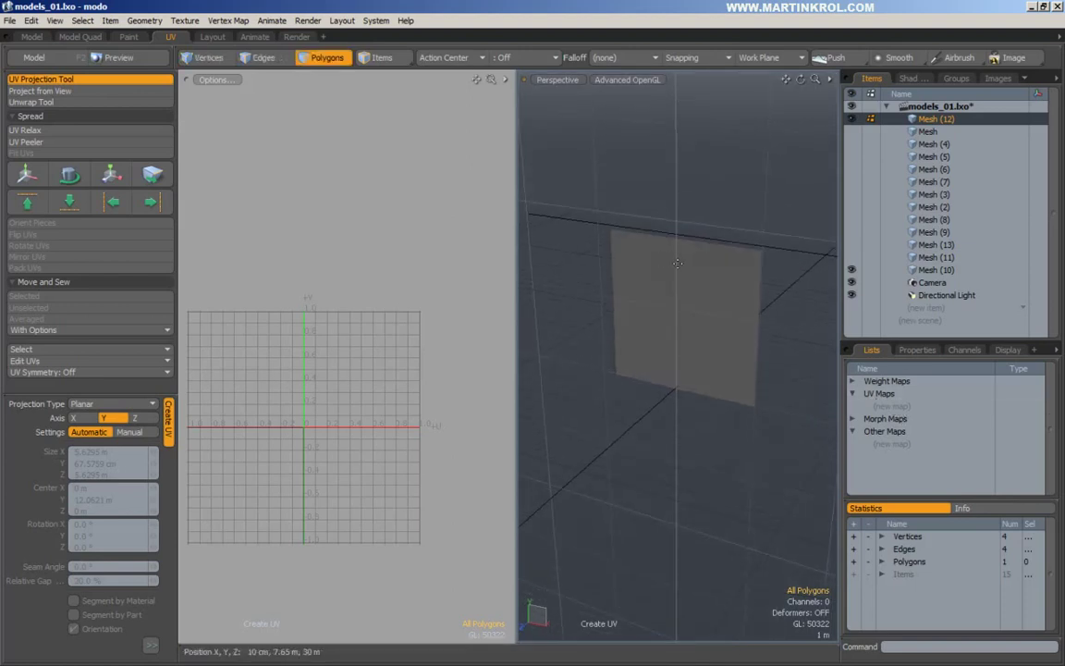
{"action": "left_click_drag", "start_coordinate": [678, 264], "coordinate": [685, 294], "text": "alt"}
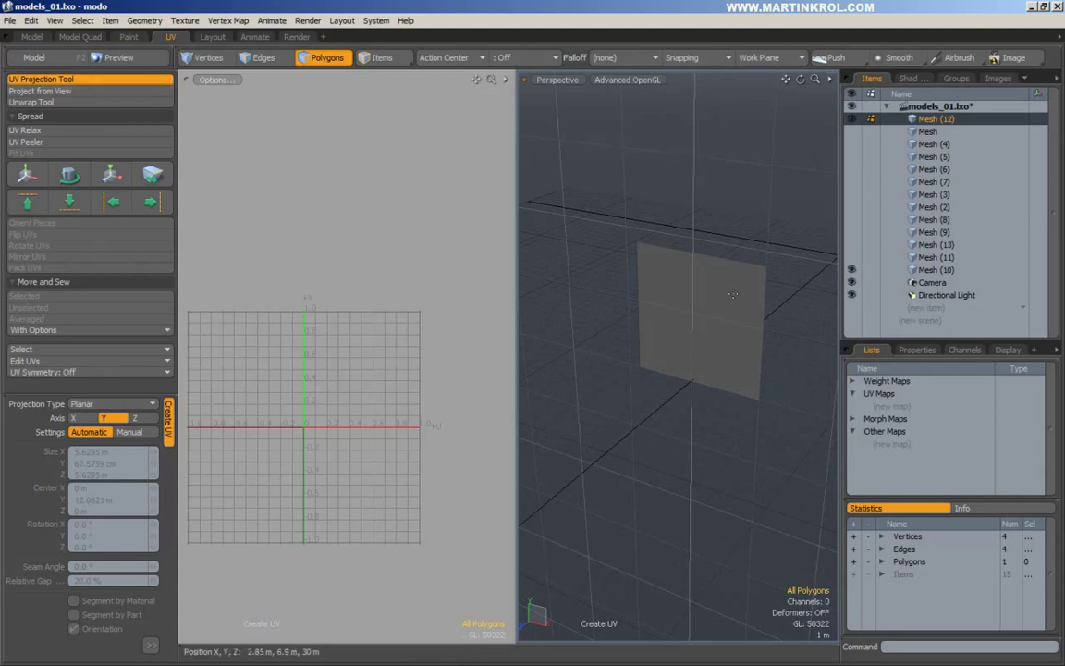
{"action": "left_click_drag", "start_coordinate": [733, 294], "coordinate": [652, 301], "text": "alt"}
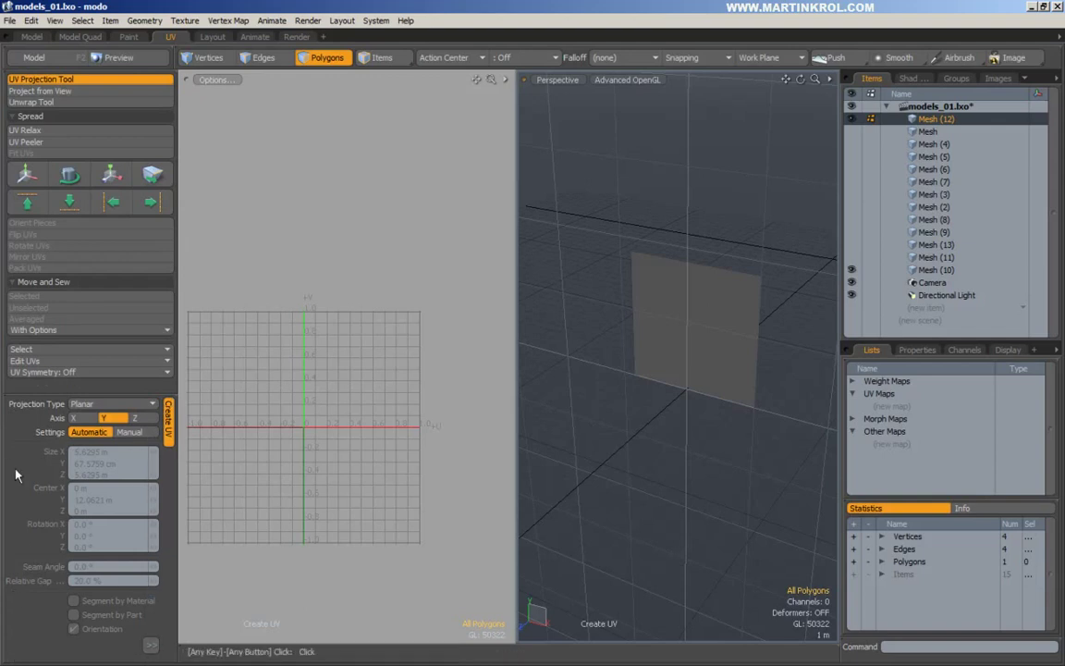
Step: Look through the options of the Project from View, Unwrap, UV Relax and UV Peeler tools
{"action": "left_click", "coordinate": [57, 91]}
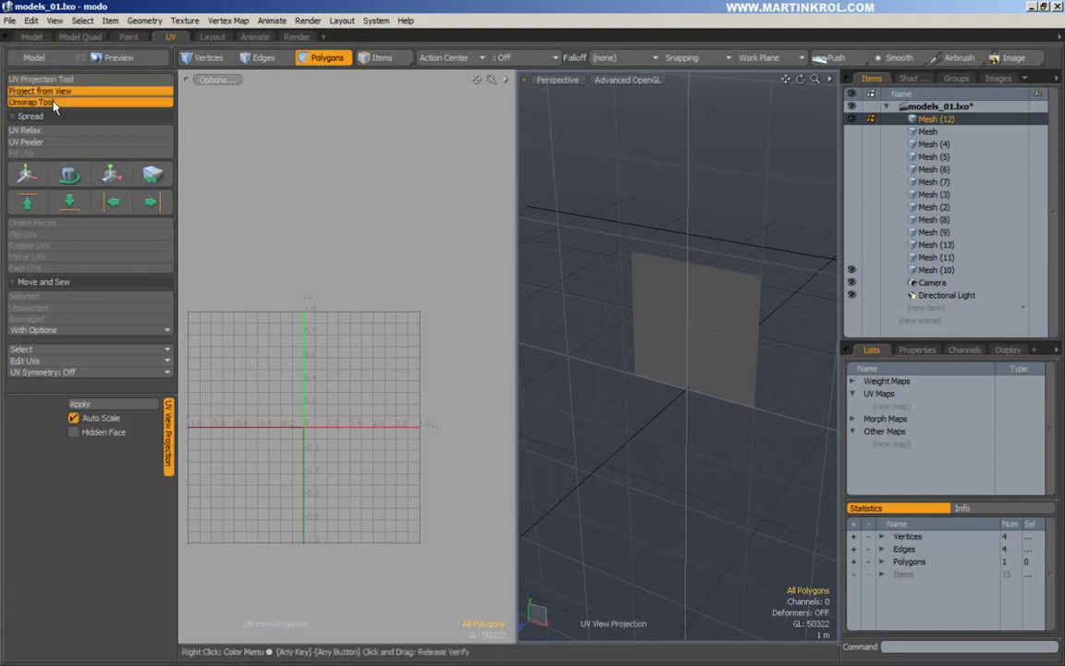
{"action": "left_click", "coordinate": [54, 101]}
{"action": "left_click", "coordinate": [45, 129]}
{"action": "left_click", "coordinate": [41, 141]}
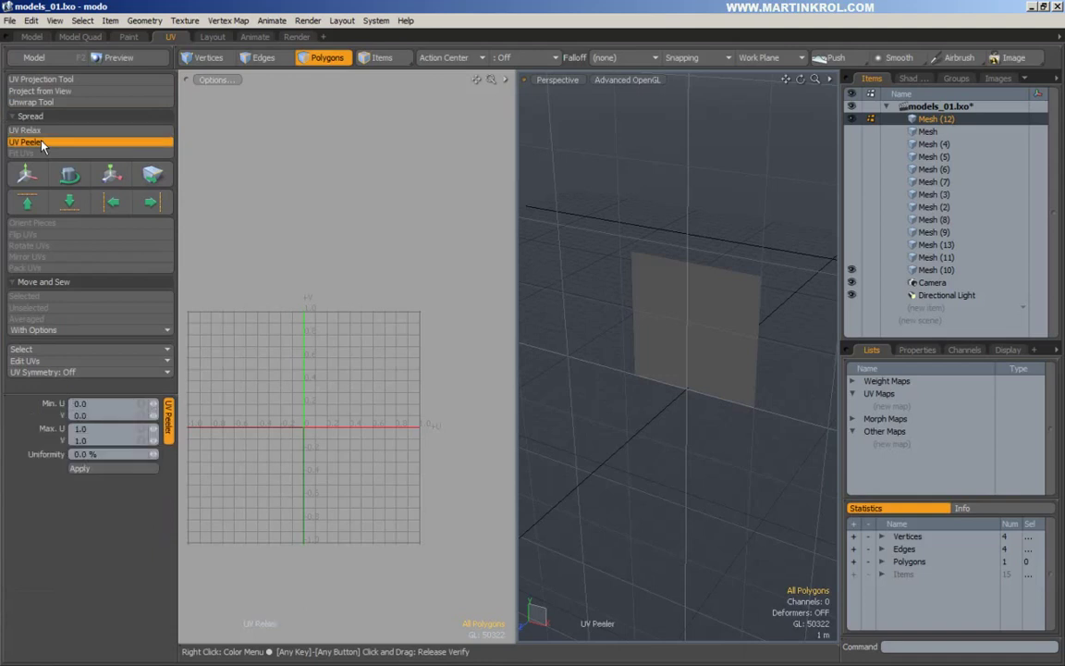
Step: Create a UV map for the polygon with a planar projection on the Y axis, using automatic settings
{"action": "left_click", "coordinate": [65, 80]}
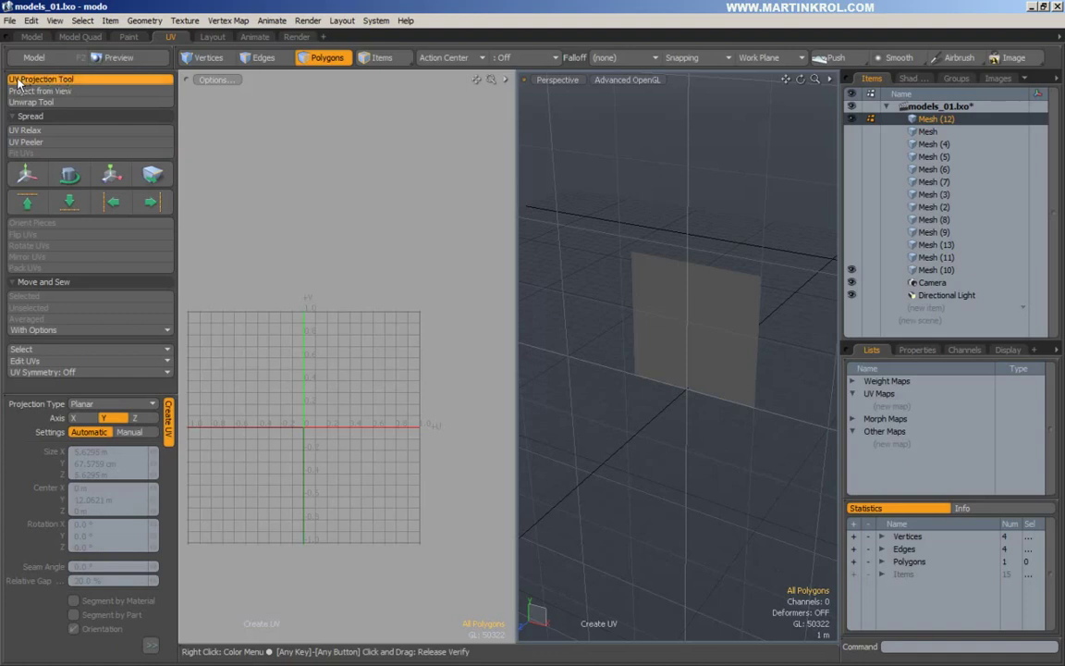
{"action": "left_click_drag", "start_coordinate": [816, 330], "coordinate": [769, 327], "text": "alt"}
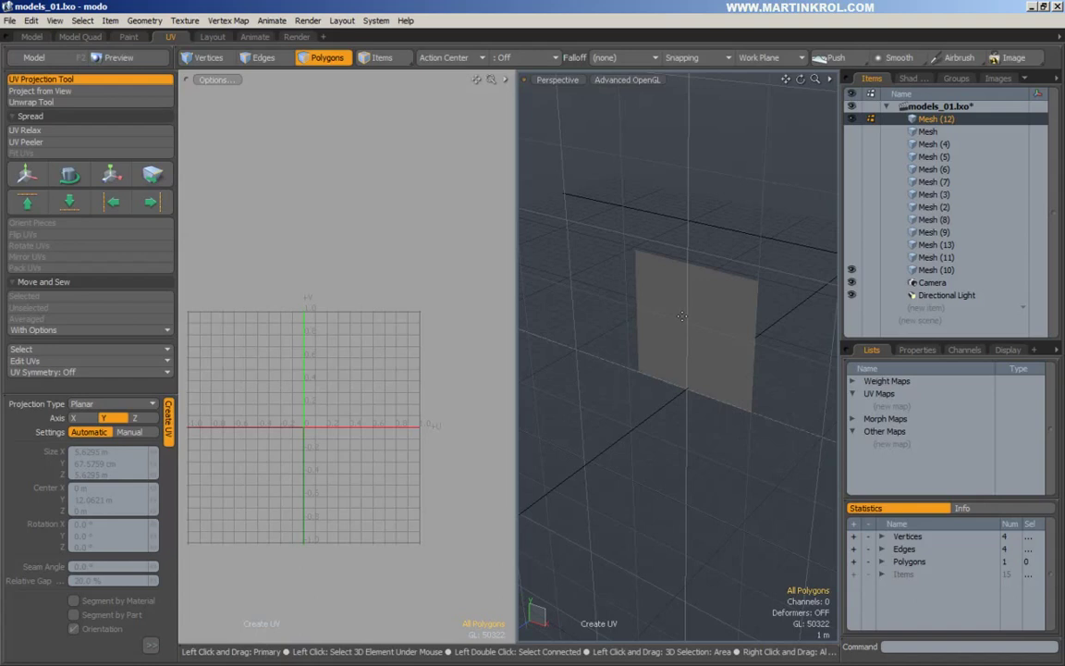
{"action": "left_click", "coordinate": [682, 317]}
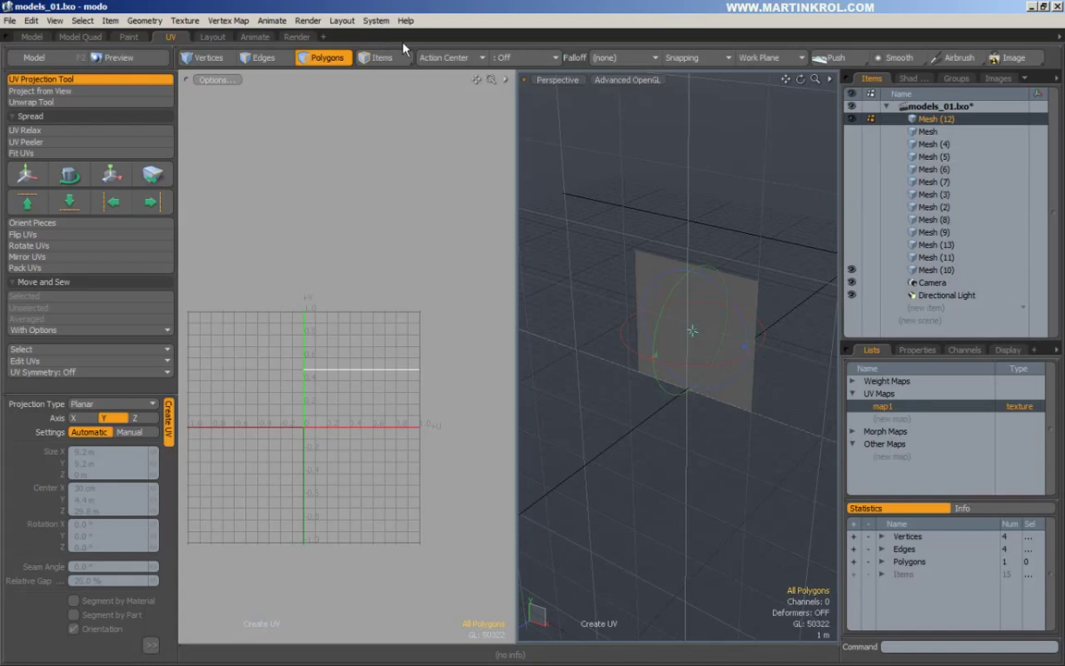
Step: Check Mesh and Mesh (4) for UV maps, and return to map1 of Mesh (12)
{"action": "left_click", "coordinate": [929, 132]}
{"action": "left_click", "coordinate": [933, 144]}
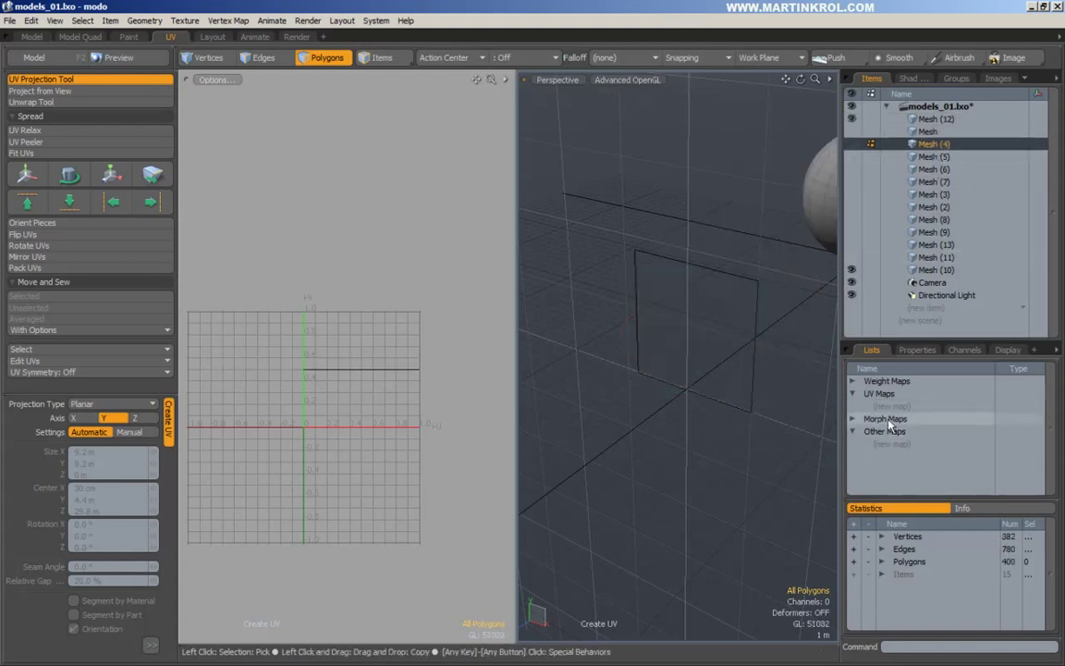
{"action": "left_click", "coordinate": [924, 119]}
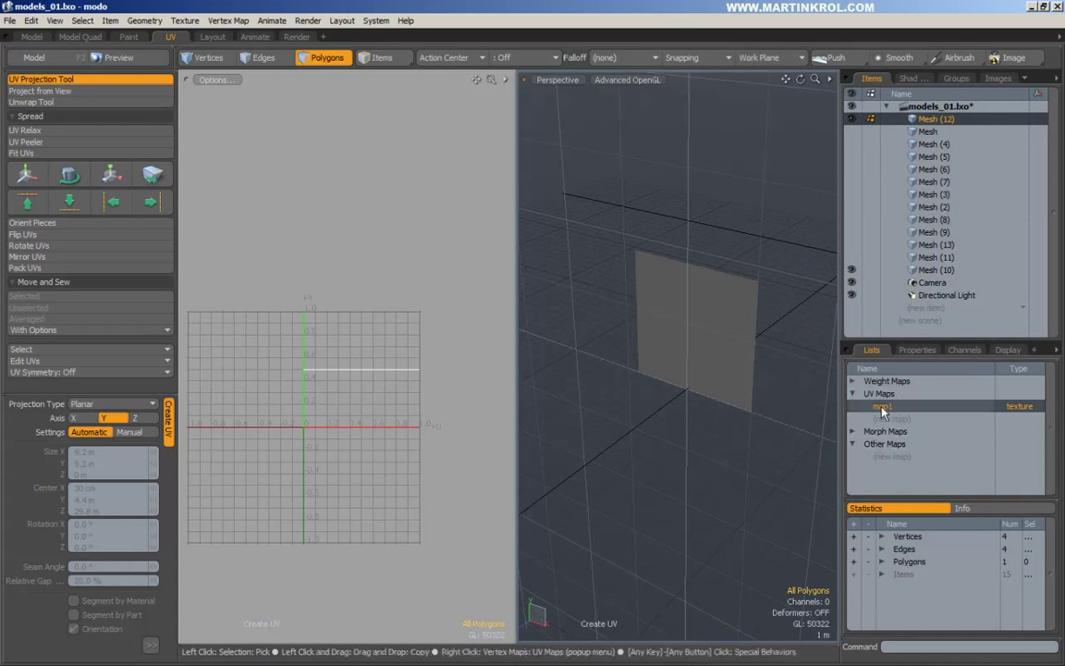
{"action": "left_click_drag", "start_coordinate": [591, 332], "coordinate": [670, 326], "text": "alt"}
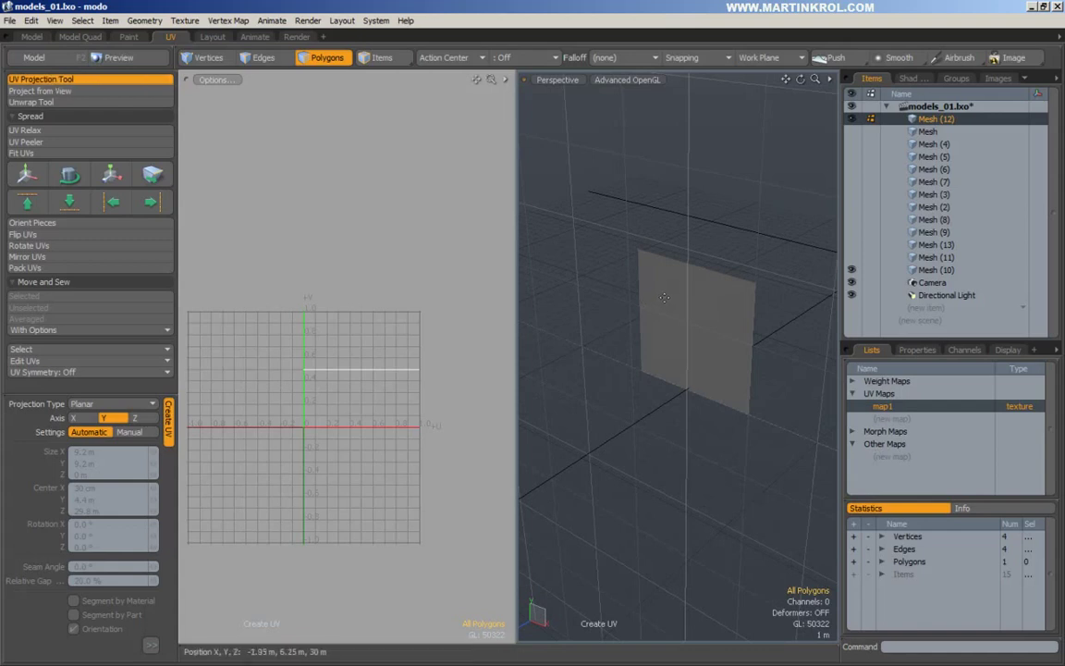
Step: Reproject the polygon's UVs along the X axis and compare the result with the polygon's edge-on view
{"action": "left_click", "coordinate": [74, 418]}
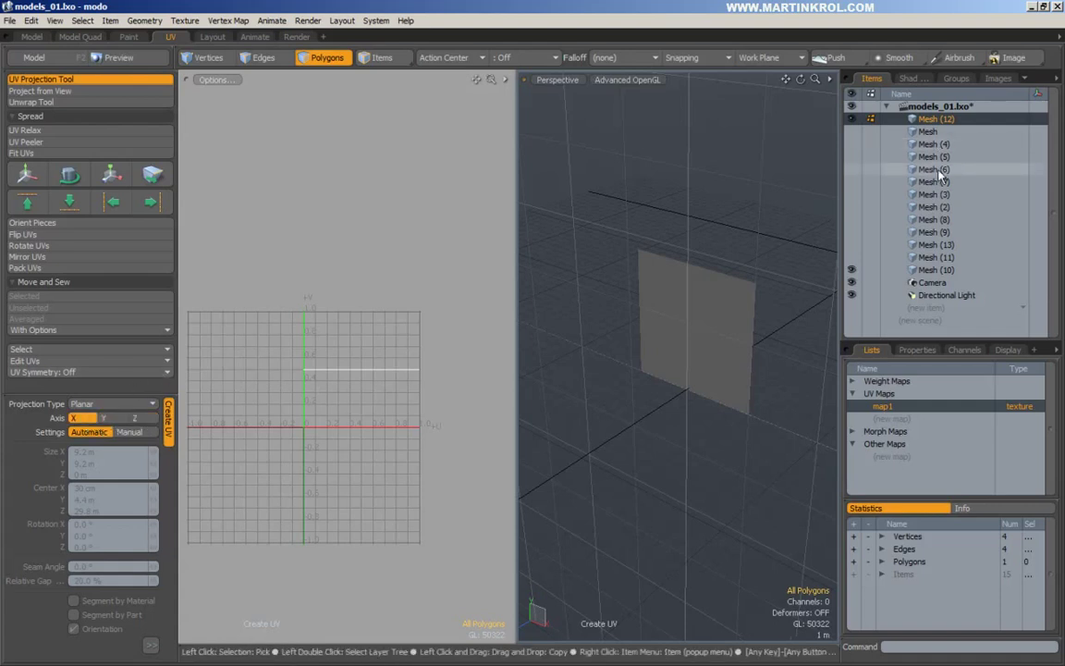
{"action": "left_click", "coordinate": [65, 78]}
{"action": "left_click", "coordinate": [64, 78]}
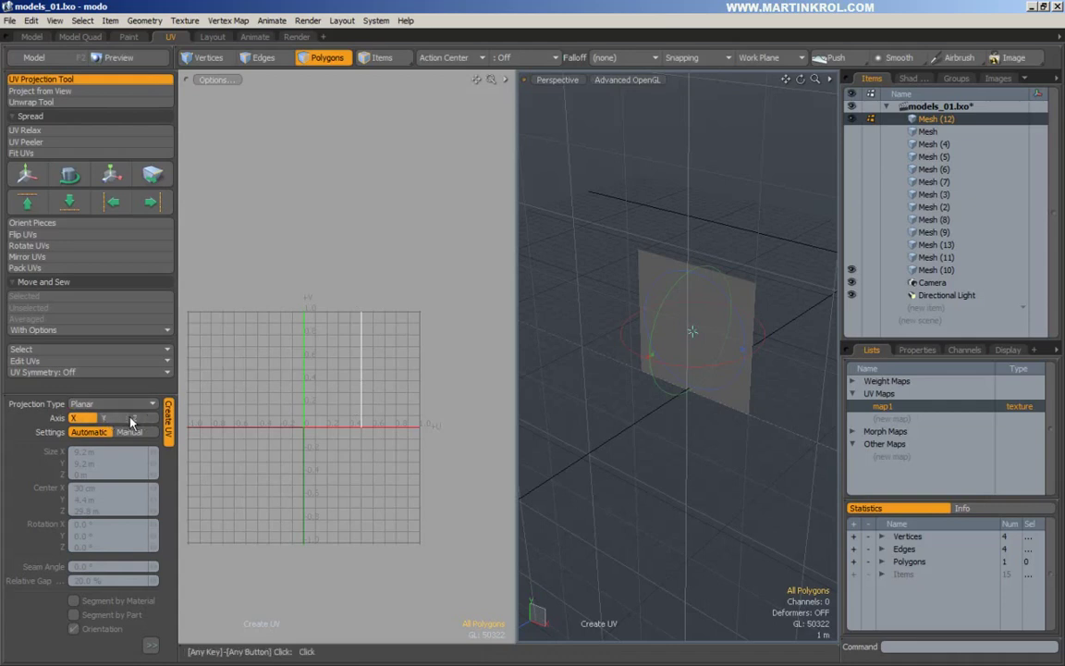
{"action": "scroll", "coordinate": [592, 370], "scroll_direction": "down", "scroll_amount": 2}
{"action": "left_click_drag", "start_coordinate": [592, 356], "coordinate": [581, 399], "text": "alt"}
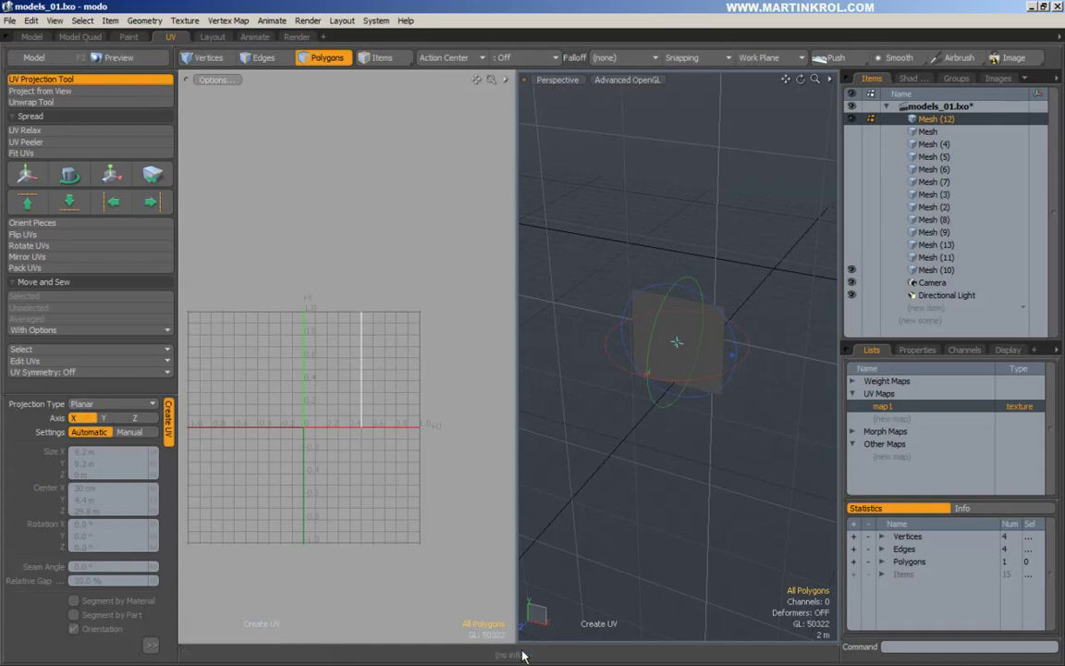
{"action": "left_click_drag", "start_coordinate": [784, 430], "coordinate": [660, 363], "text": "alt"}
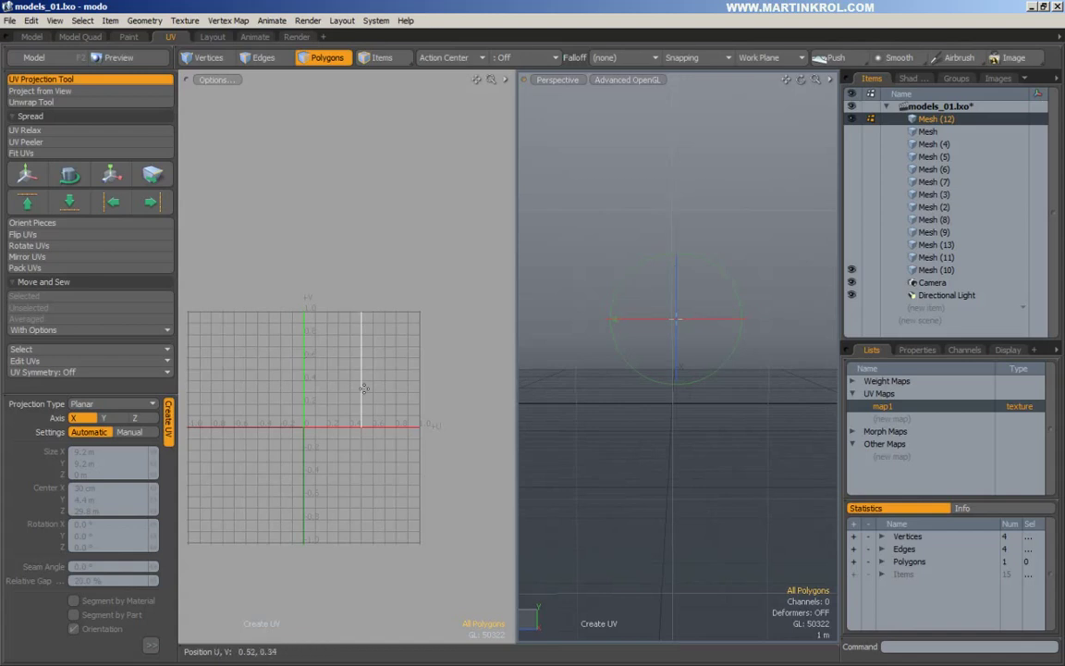
{"action": "left_click_drag", "start_coordinate": [618, 328], "coordinate": [712, 314], "text": "alt"}
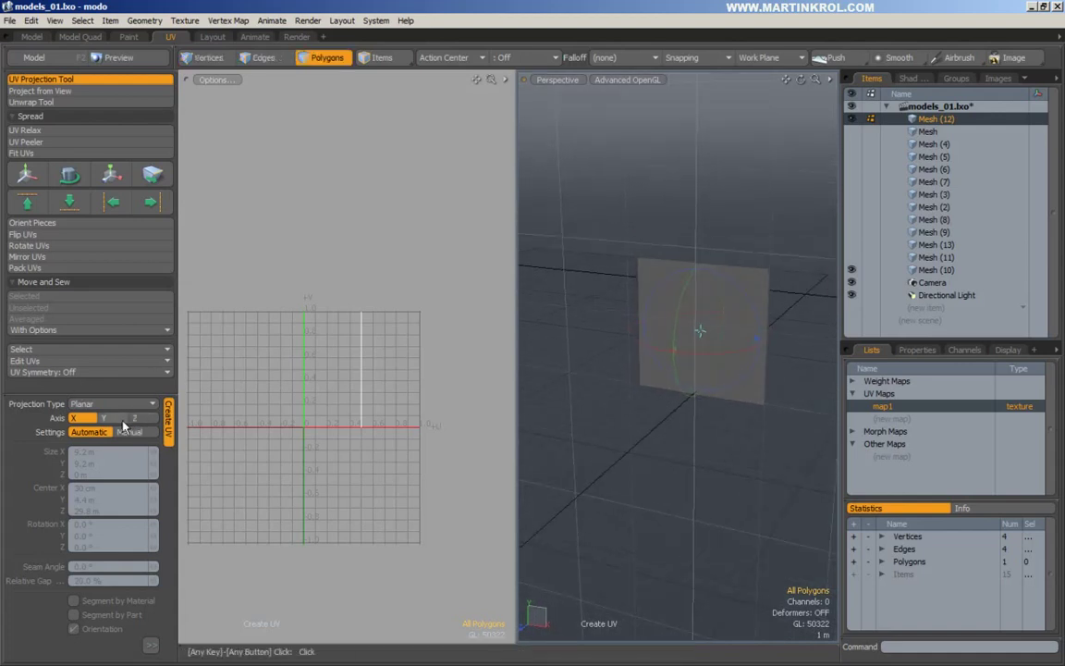
Step: Change the planar projection axis to Y and compare the UVs with the polygon seen from above
{"action": "left_click", "coordinate": [108, 418]}
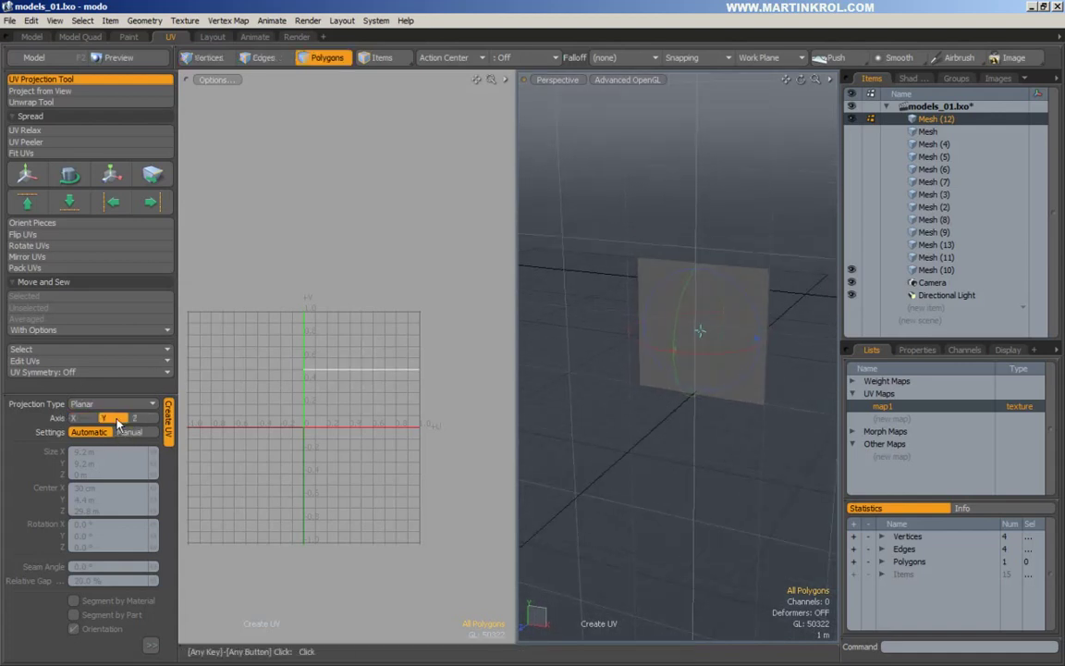
{"action": "left_click_drag", "start_coordinate": [640, 181], "coordinate": [708, 387], "text": "alt"}
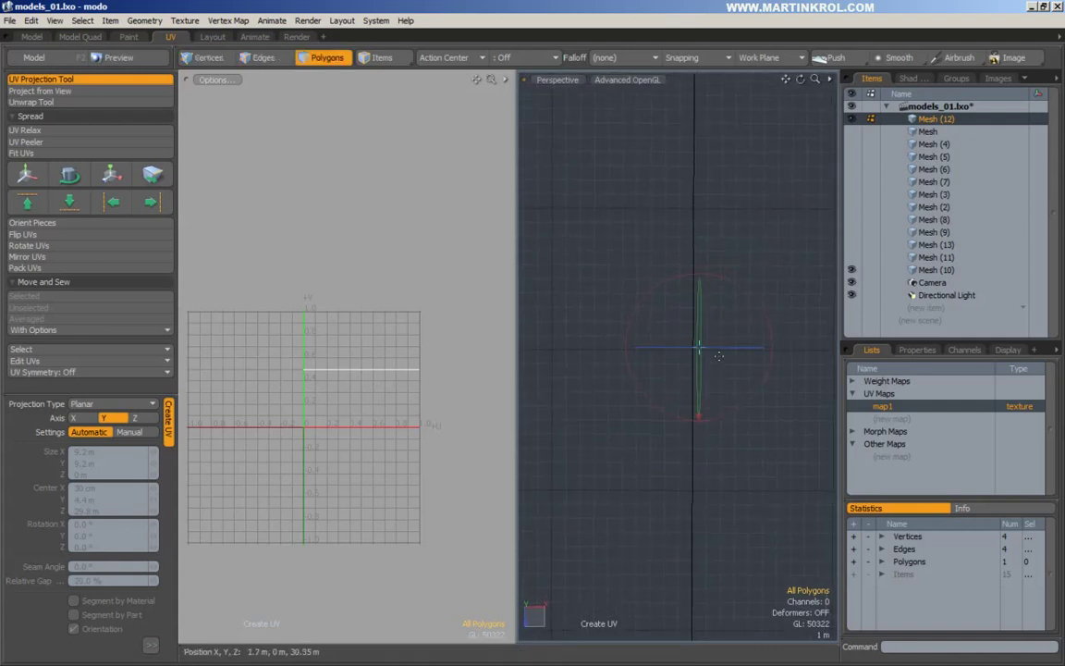
{"action": "left_click_drag", "start_coordinate": [687, 235], "coordinate": [699, 333], "text": "alt"}
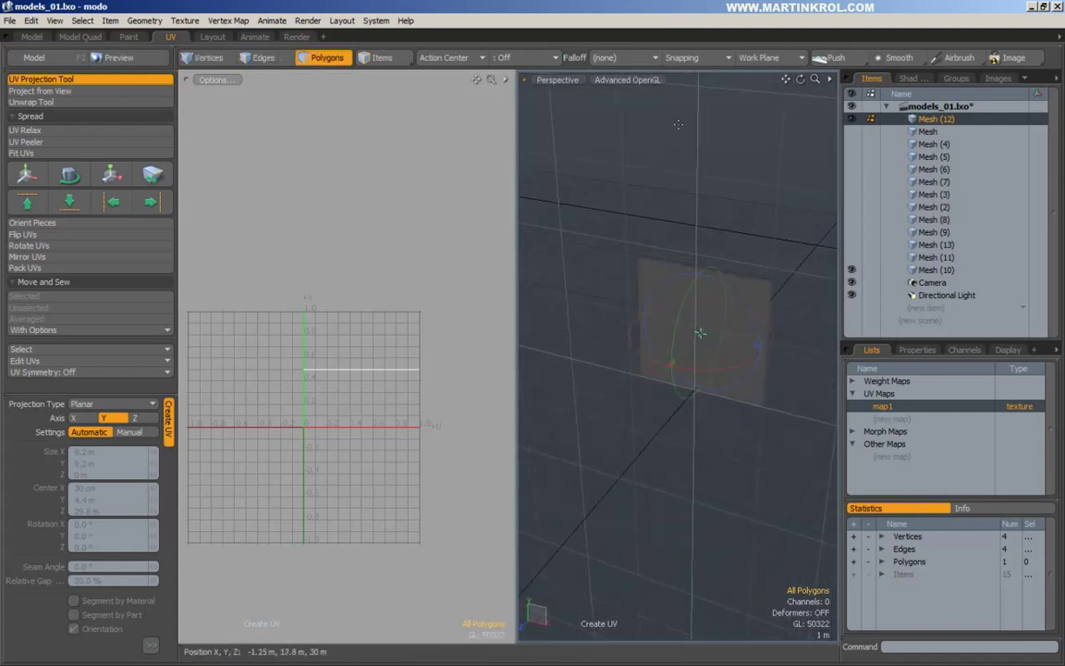
{"action": "left_click_drag", "start_coordinate": [728, 149], "coordinate": [701, 297], "text": "alt"}
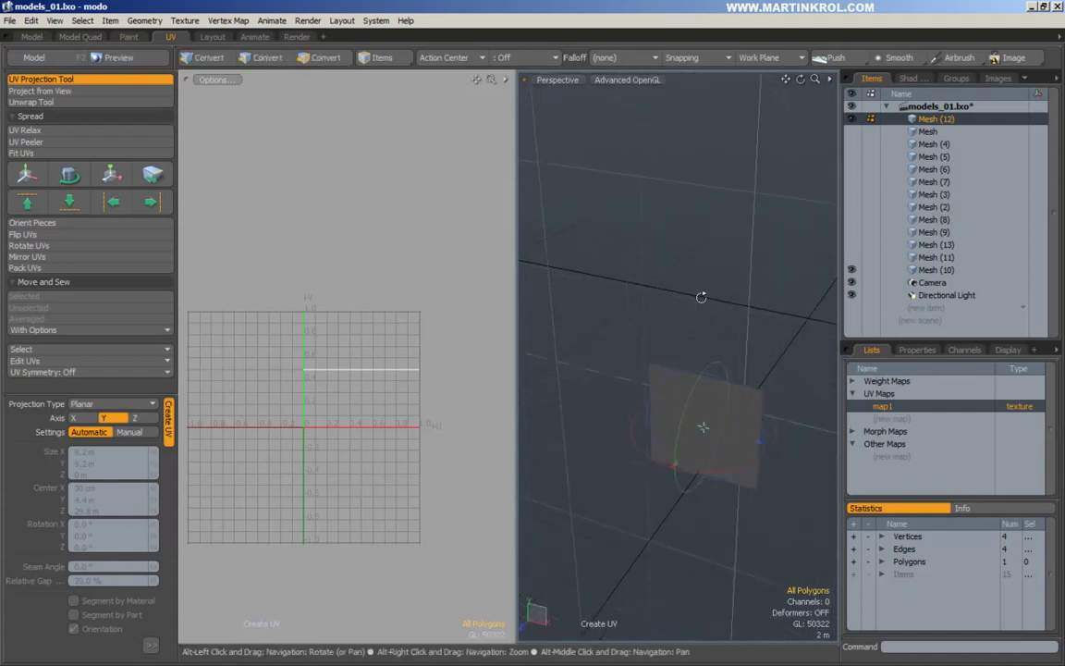
{"action": "left_click_drag", "start_coordinate": [703, 426], "coordinate": [638, 375], "text": "alt"}
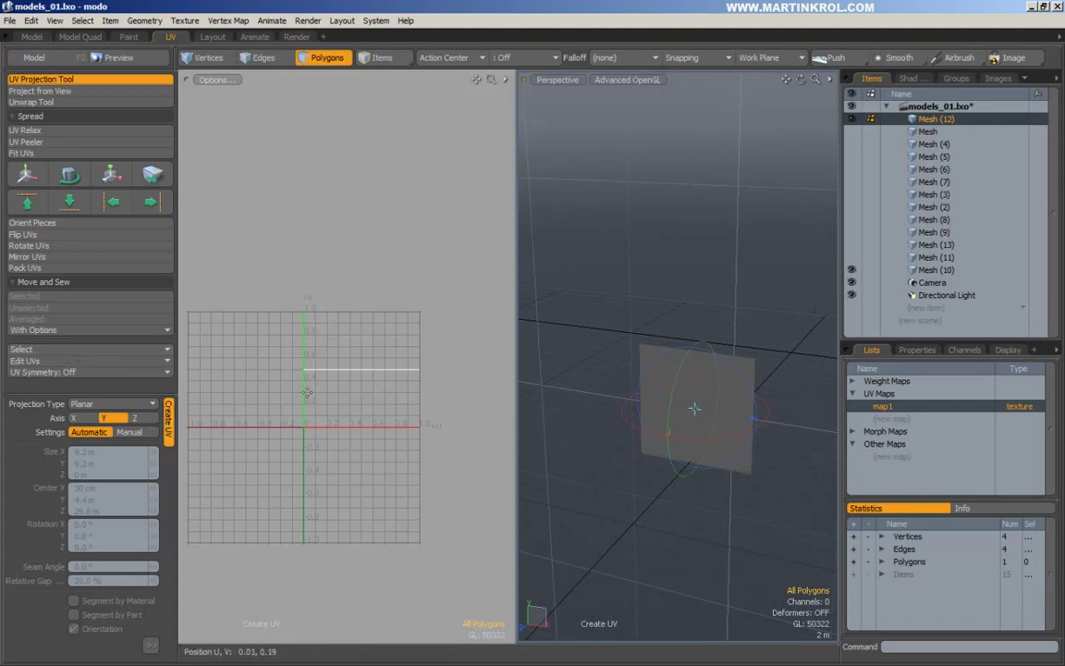
Step: Set the planar projection axis to Z, check the polygon from the front and drop the UV Projection Tool
{"action": "left_click", "coordinate": [136, 419]}
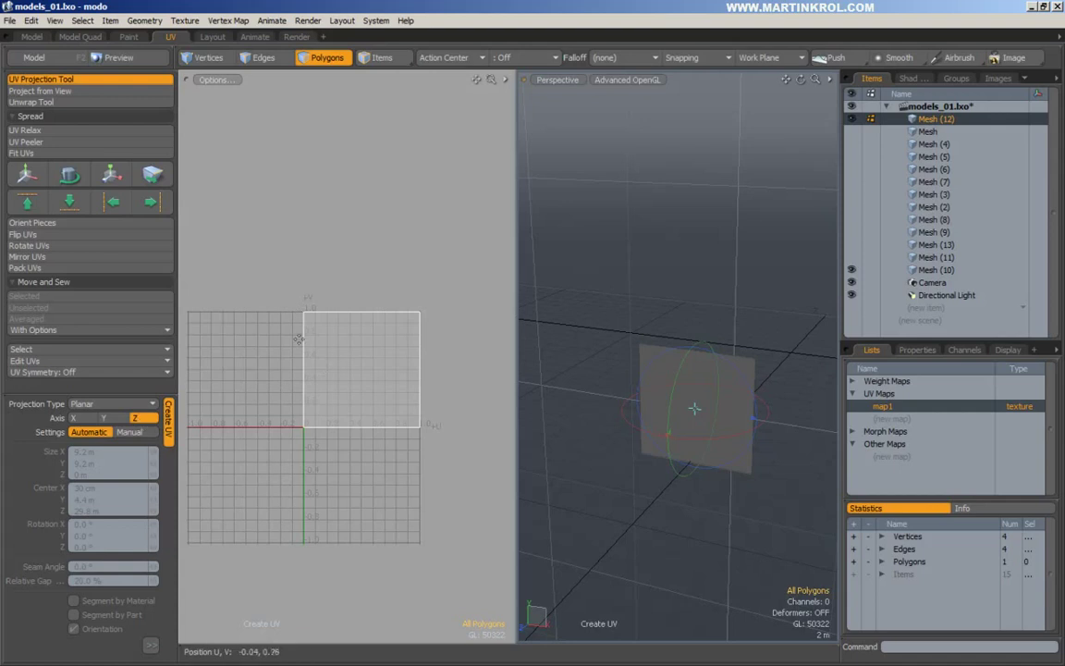
{"action": "left_click_drag", "start_coordinate": [665, 453], "coordinate": [704, 480], "text": "alt"}
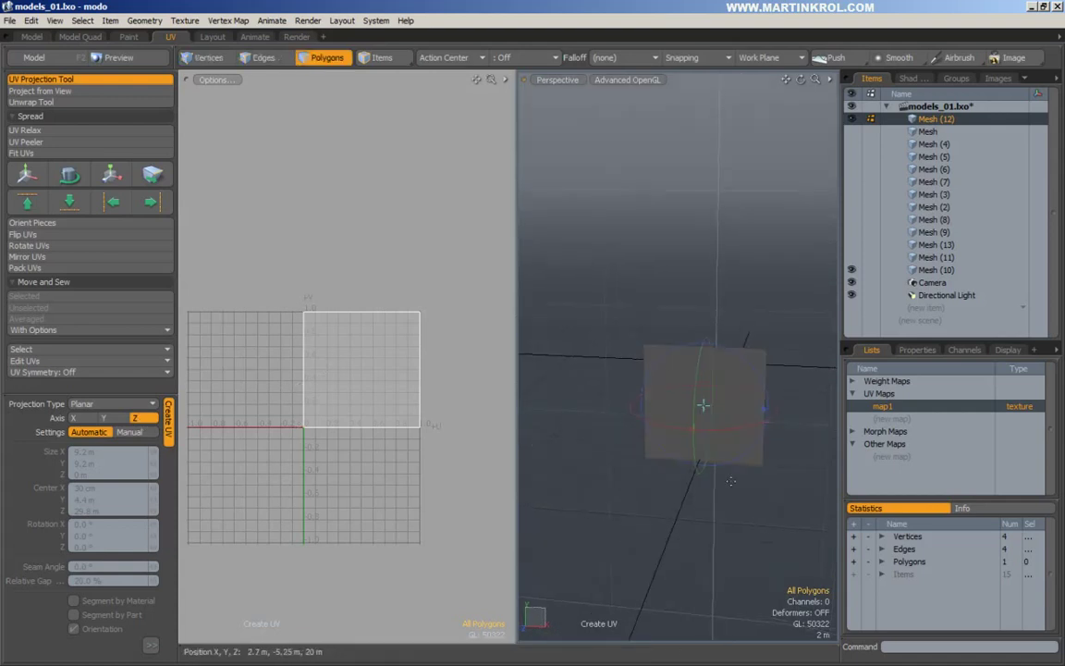
{"action": "left_click_drag", "start_coordinate": [643, 336], "coordinate": [680, 287], "text": "alt"}
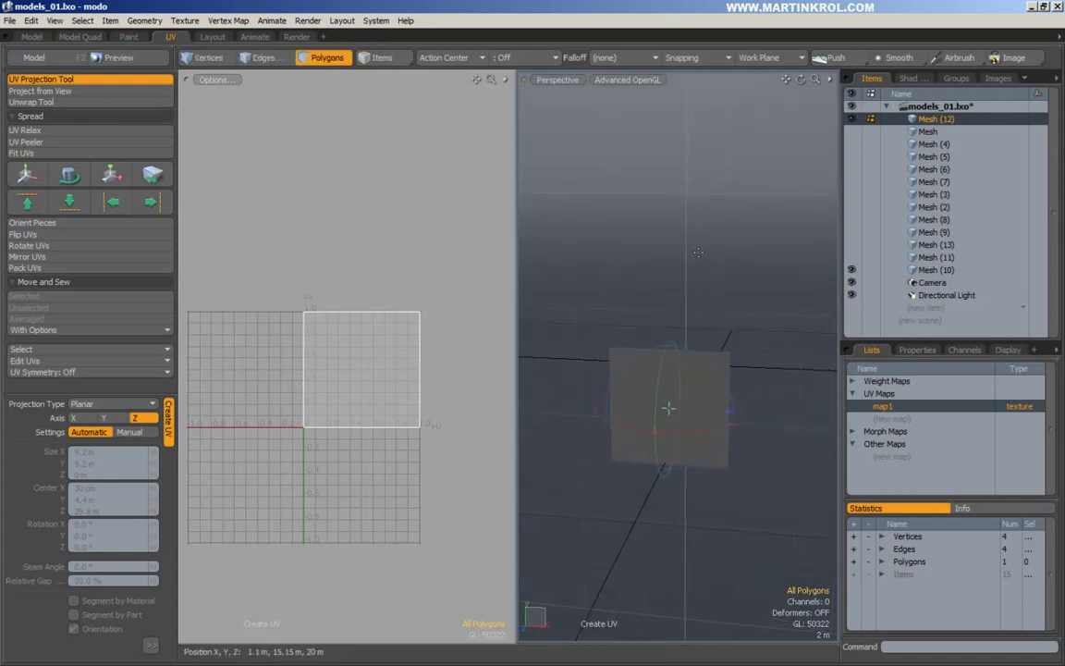
{"action": "key", "text": "space"}
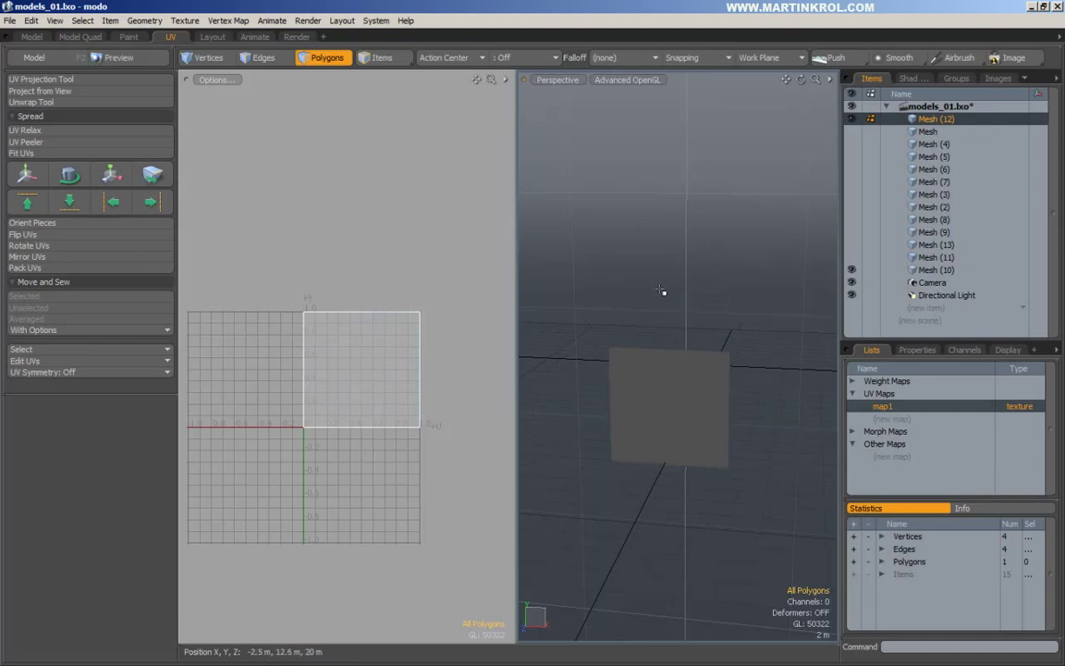
Step: Assign a white material named uvTest to the polygon, with 80% diffuse and 20% specular
{"action": "key", "text": "m"}
{"action": "left_click_drag", "start_coordinate": [660, 379], "coordinate": [634, 500]}
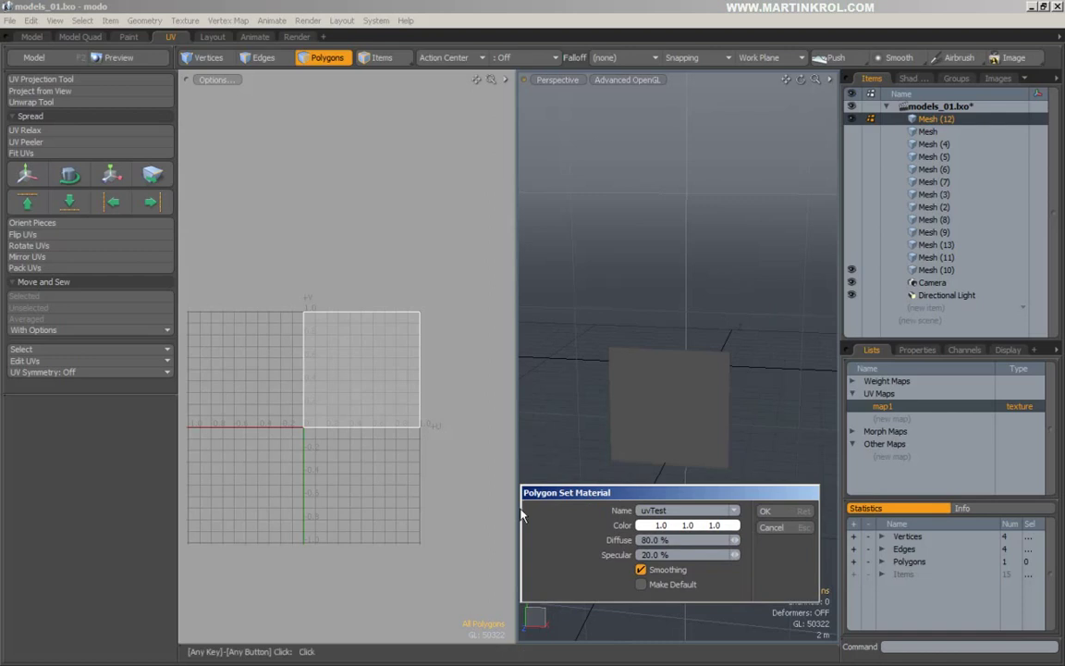
{"action": "left_click", "coordinate": [694, 511]}
{"action": "left_click", "coordinate": [702, 511]}
{"action": "left_click_drag", "start_coordinate": [656, 510], "coordinate": [621, 518]}
{"action": "type", "text": "uv"}
{"action": "left_click_drag", "start_coordinate": [667, 510], "coordinate": [644, 509]}
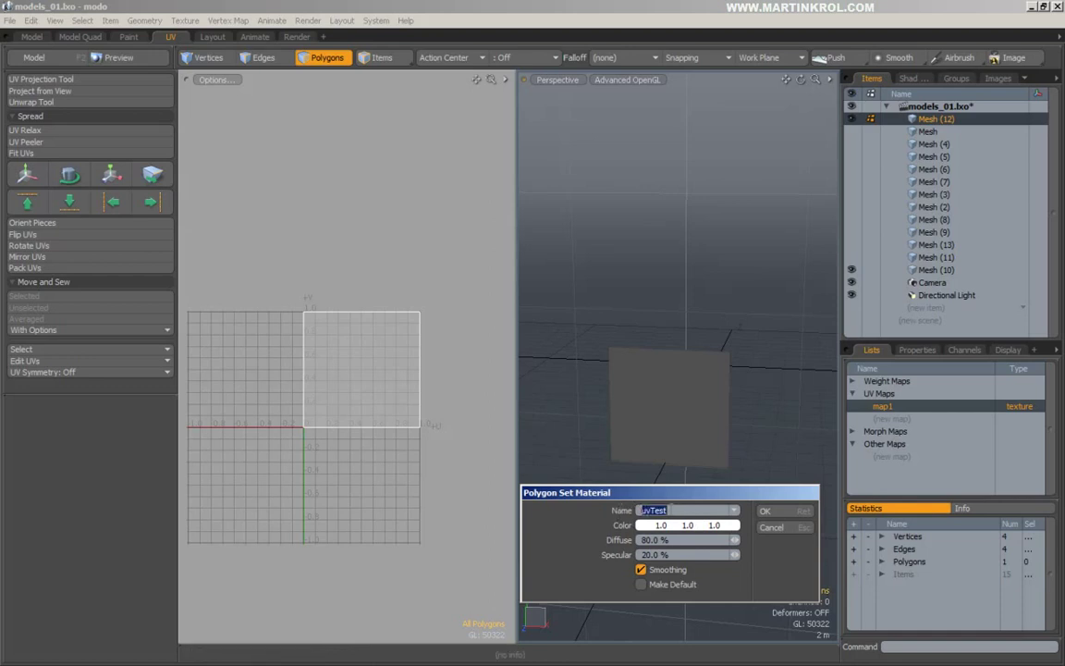
{"action": "left_click", "coordinate": [774, 513]}
{"action": "left_click_drag", "start_coordinate": [756, 430], "coordinate": [746, 494], "text": "alt"}
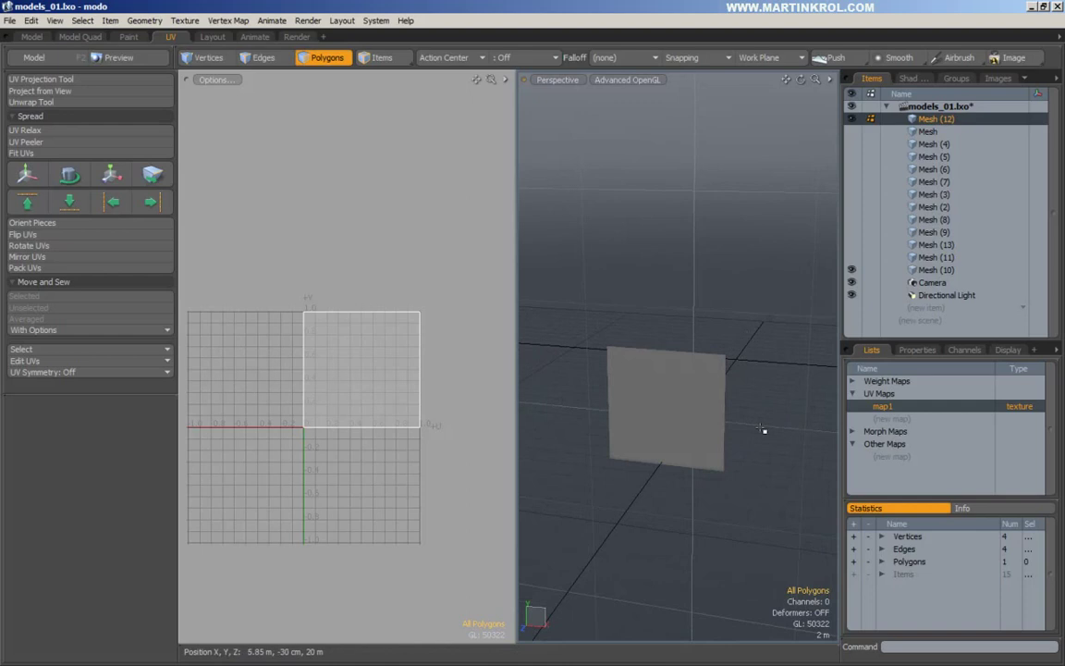
{"action": "left_click_drag", "start_coordinate": [762, 422], "coordinate": [720, 434], "text": "alt"}
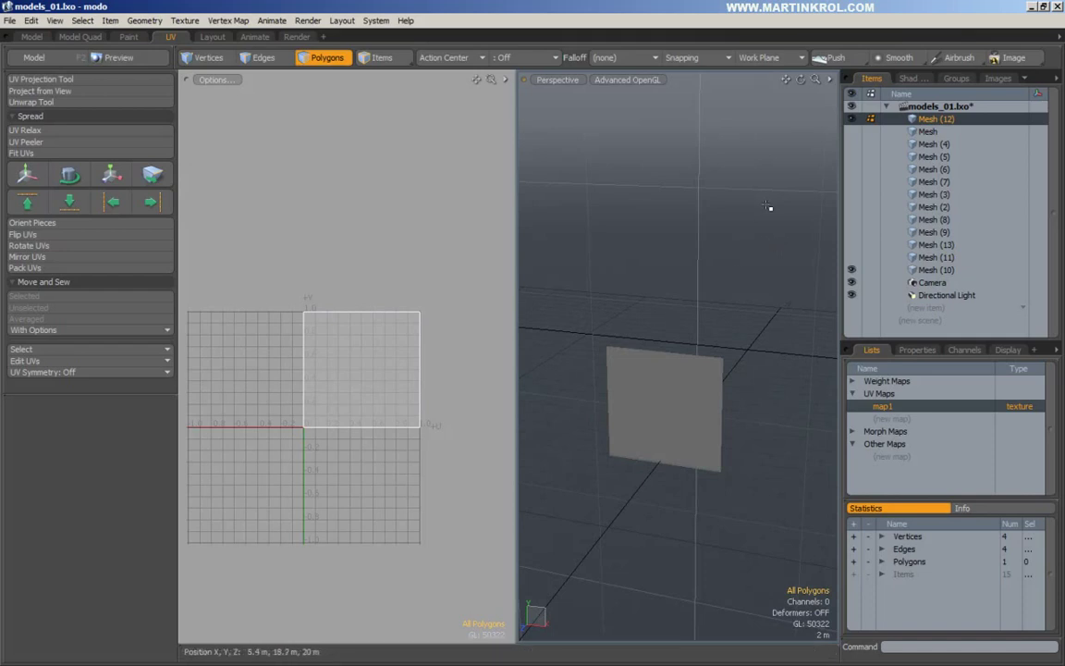
Step: Show the Shader Tree in place of the item list and adjust the width of its area
{"action": "left_click_drag", "start_coordinate": [839, 115], "coordinate": [835, 115]}
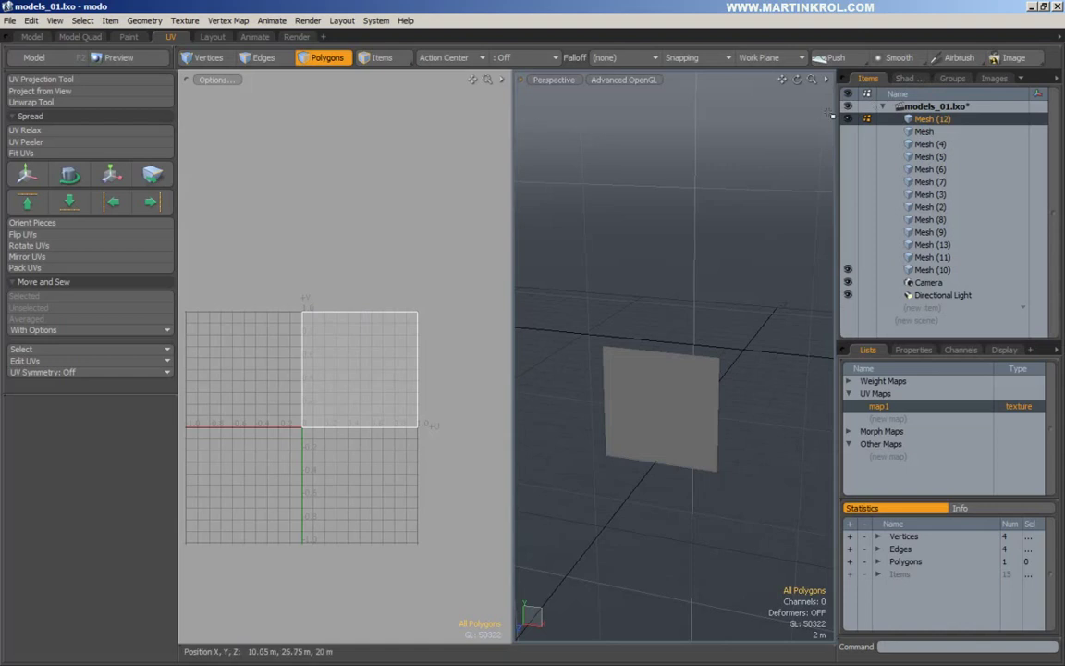
{"action": "left_click_drag", "start_coordinate": [838, 113], "coordinate": [749, 88]}
{"action": "left_click", "coordinate": [826, 78]}
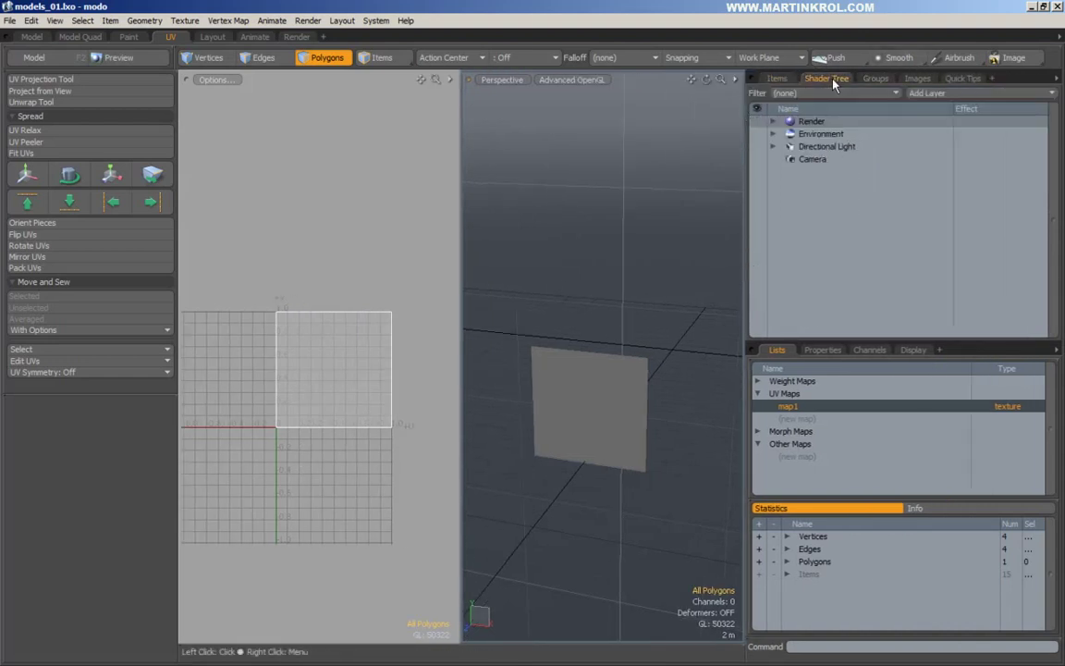
{"action": "left_click_drag", "start_coordinate": [746, 166], "coordinate": [824, 167]}
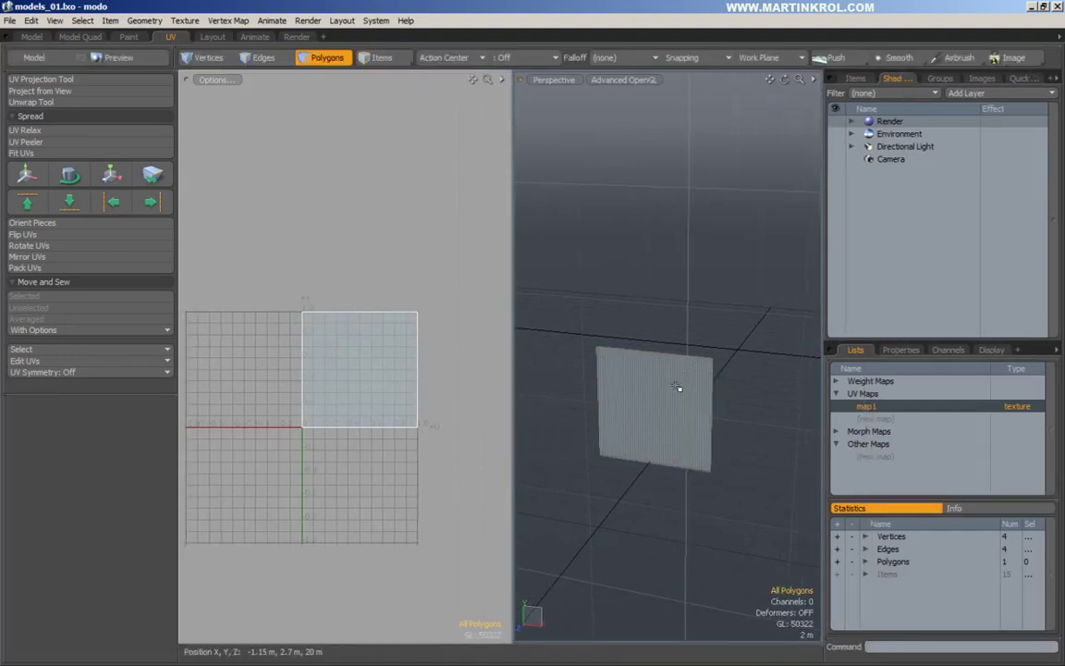
Step: Set the diffuse amount of the uvTest group's material to 90%
{"action": "left_click", "coordinate": [851, 121]}
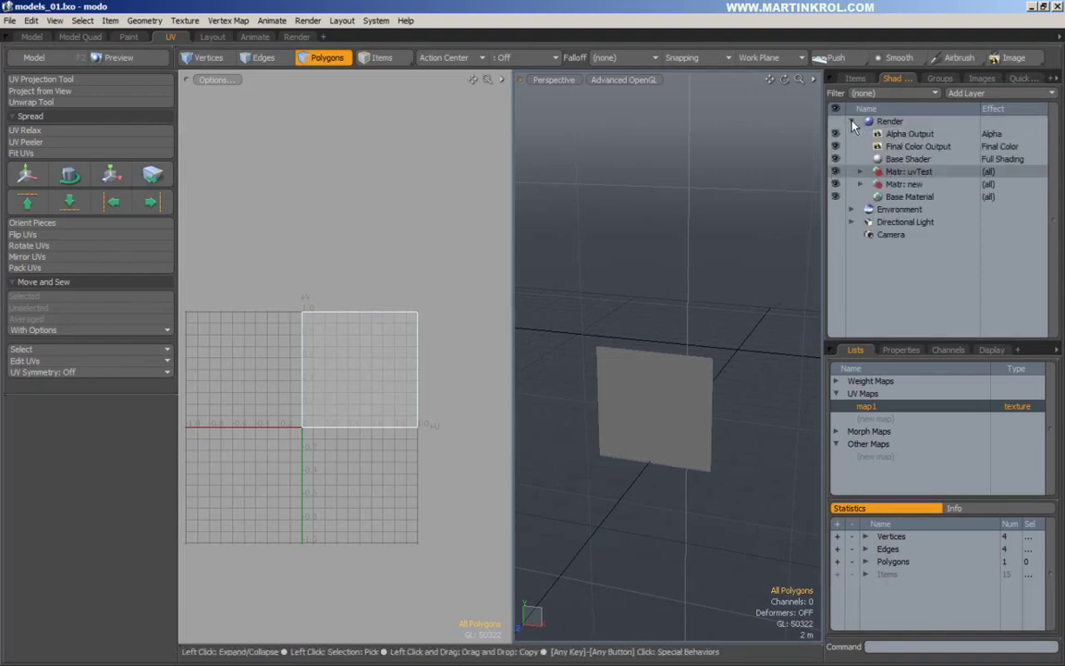
{"action": "left_click", "coordinate": [860, 173]}
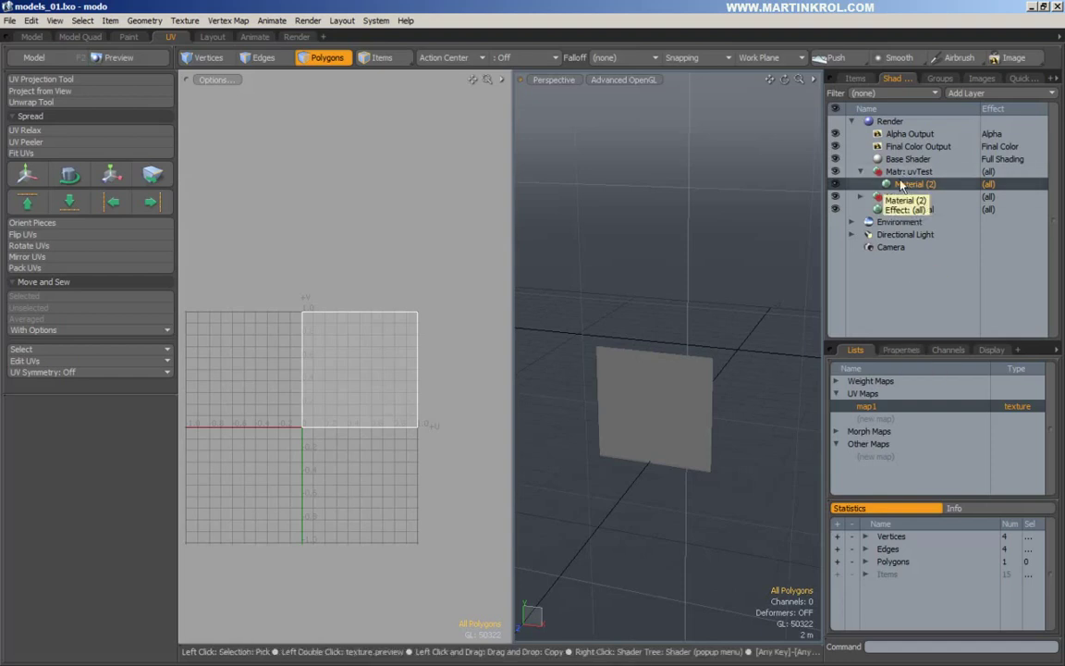
{"action": "left_click", "coordinate": [902, 351]}
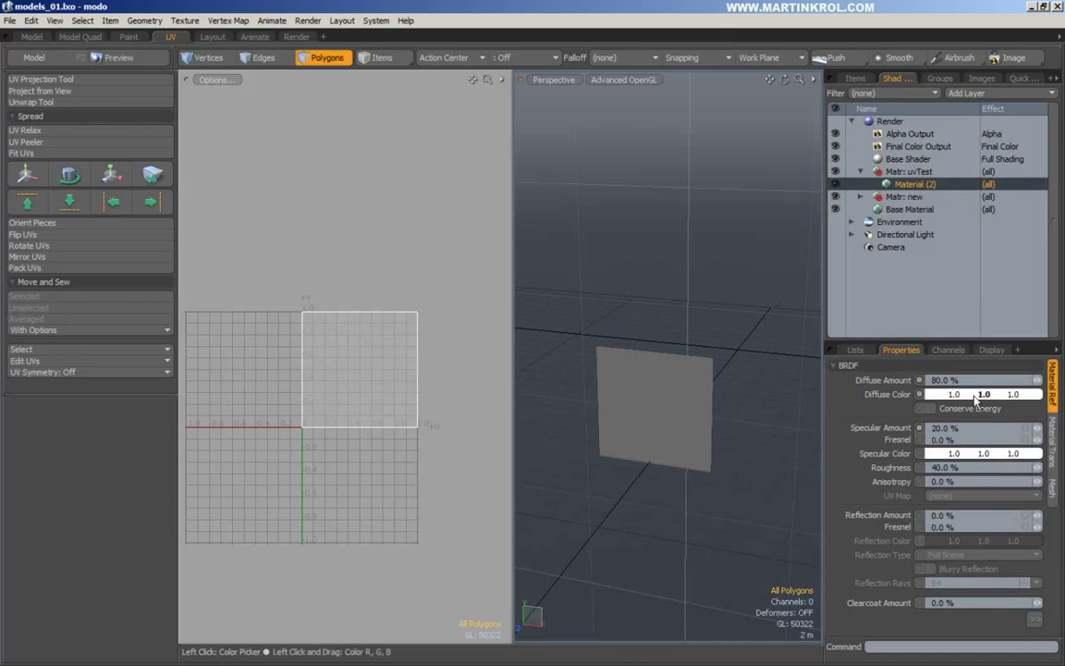
{"action": "left_click_drag", "start_coordinate": [994, 380], "coordinate": [1043, 380]}
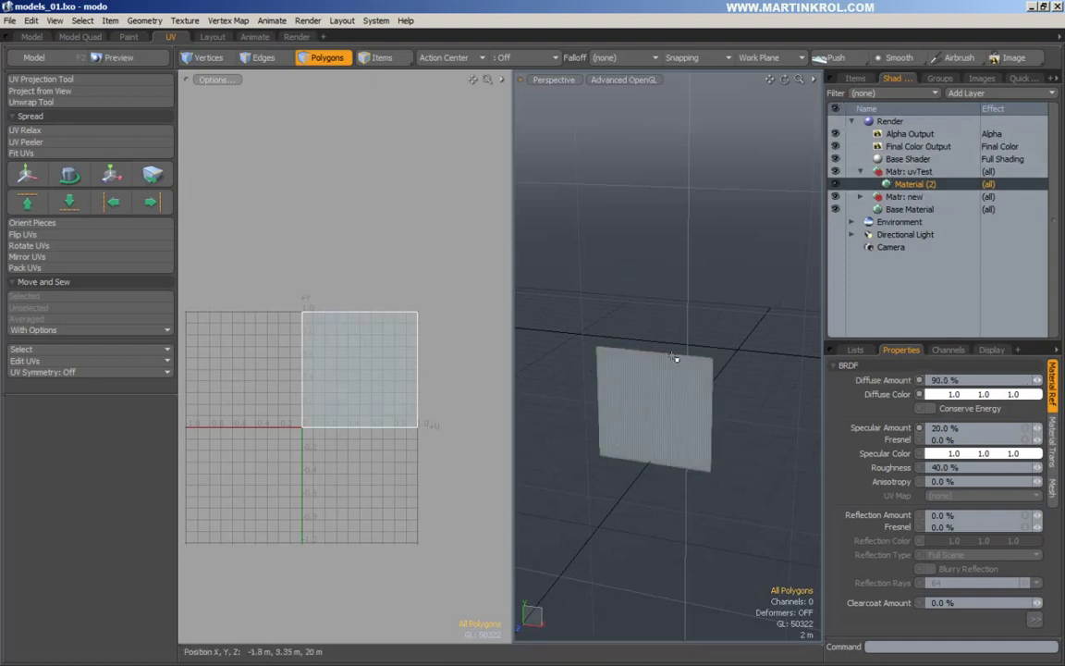
{"action": "left_click", "coordinate": [614, 455]}
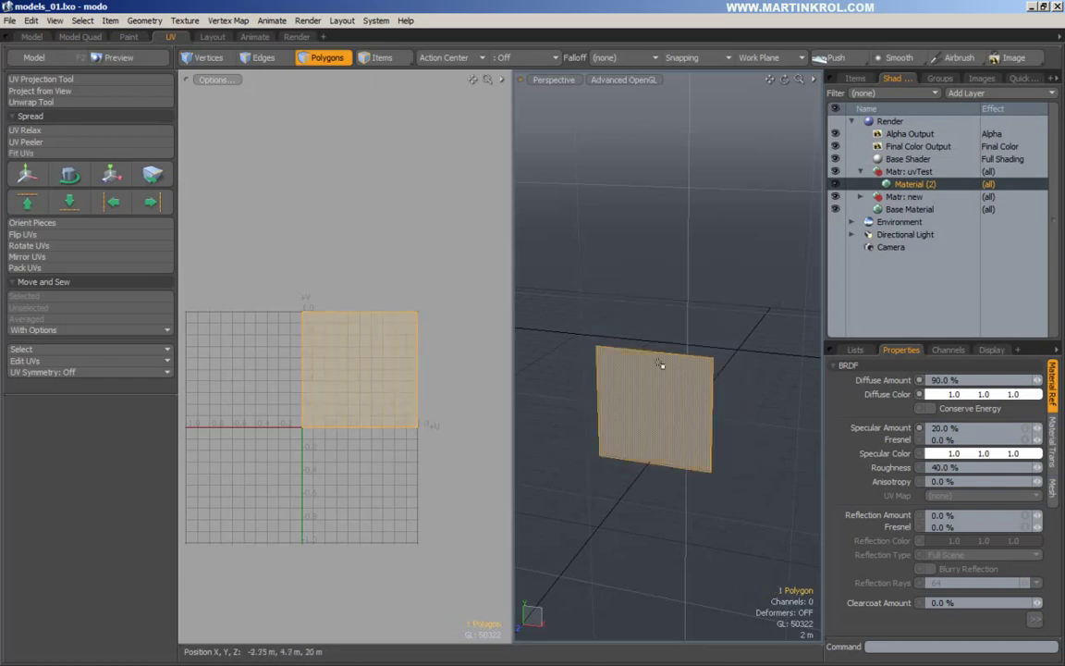
{"action": "left_click", "coordinate": [680, 268]}
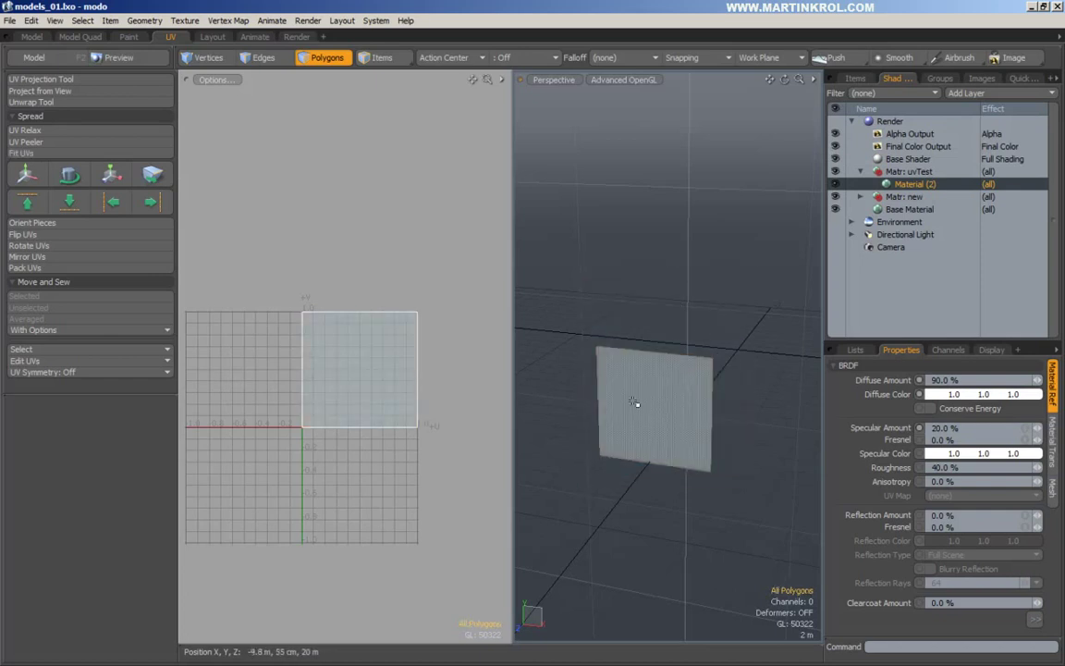
Step: Add the UVGrid image map as a diffuse color layer to the uvTest material and inspect it on the polygon
{"action": "left_click", "coordinate": [980, 95]}
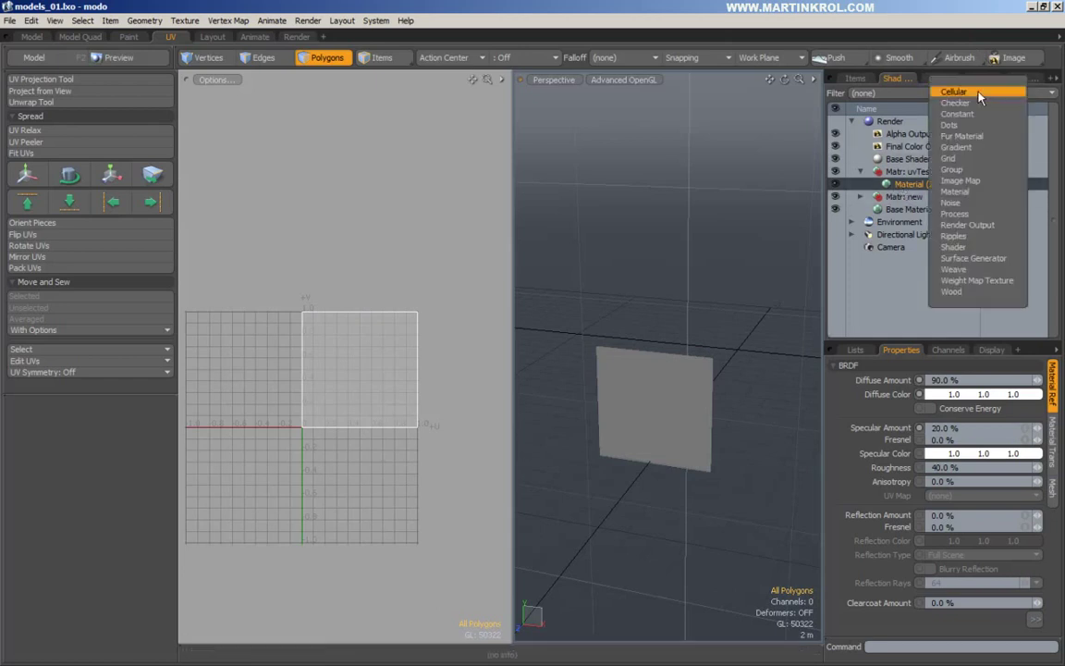
{"action": "left_click", "coordinate": [962, 181]}
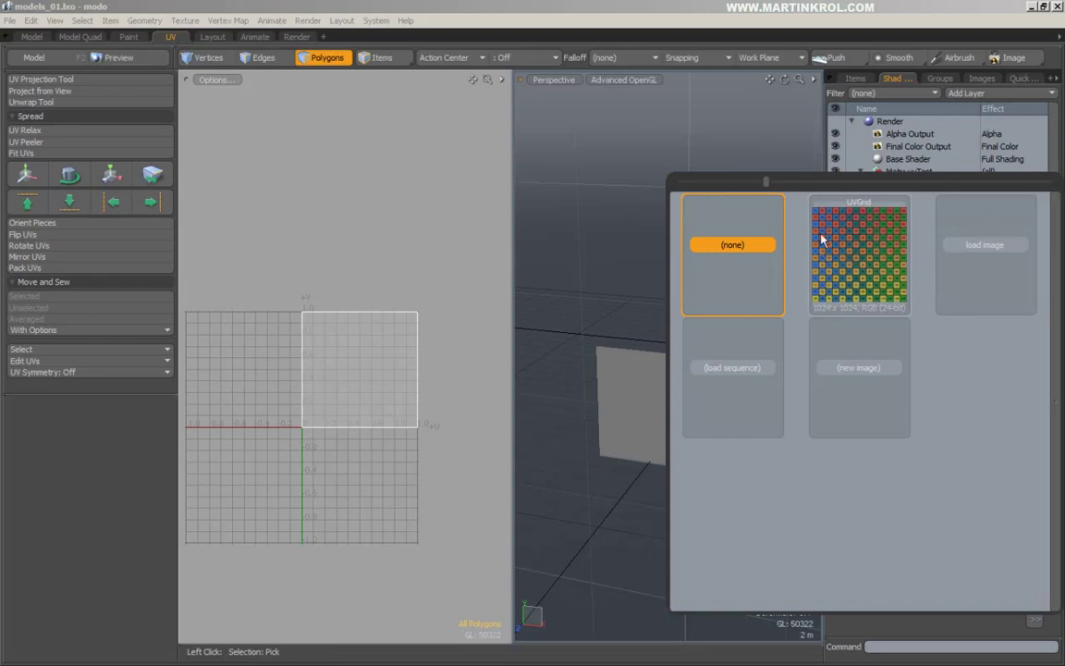
{"action": "left_click", "coordinate": [860, 250]}
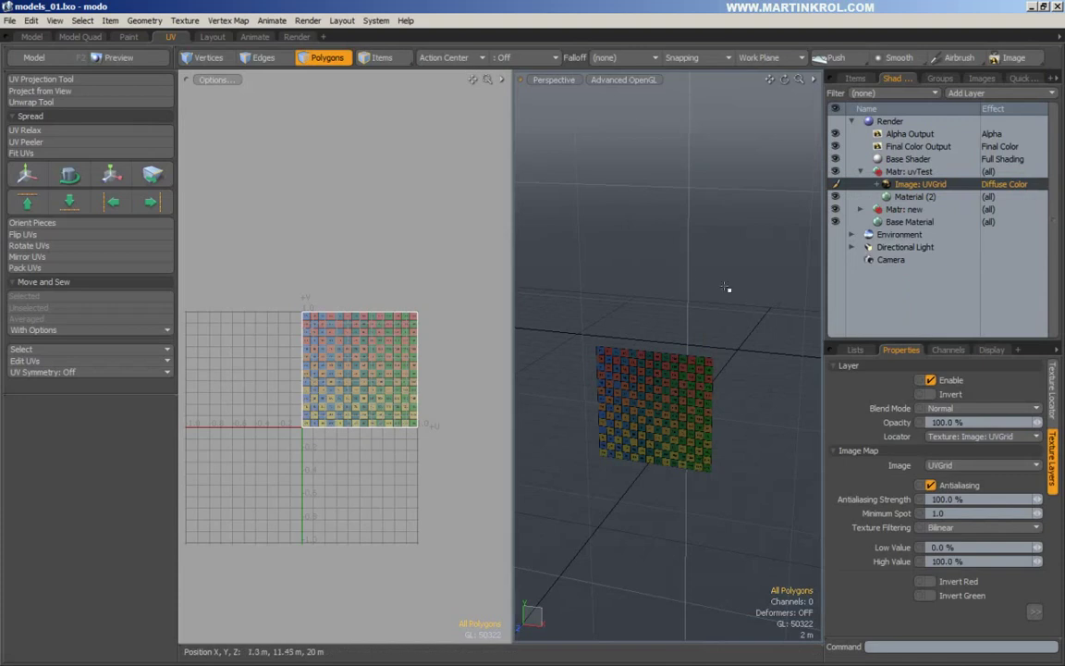
{"action": "scroll", "coordinate": [665, 398], "scroll_direction": "up", "scroll_amount": 6}
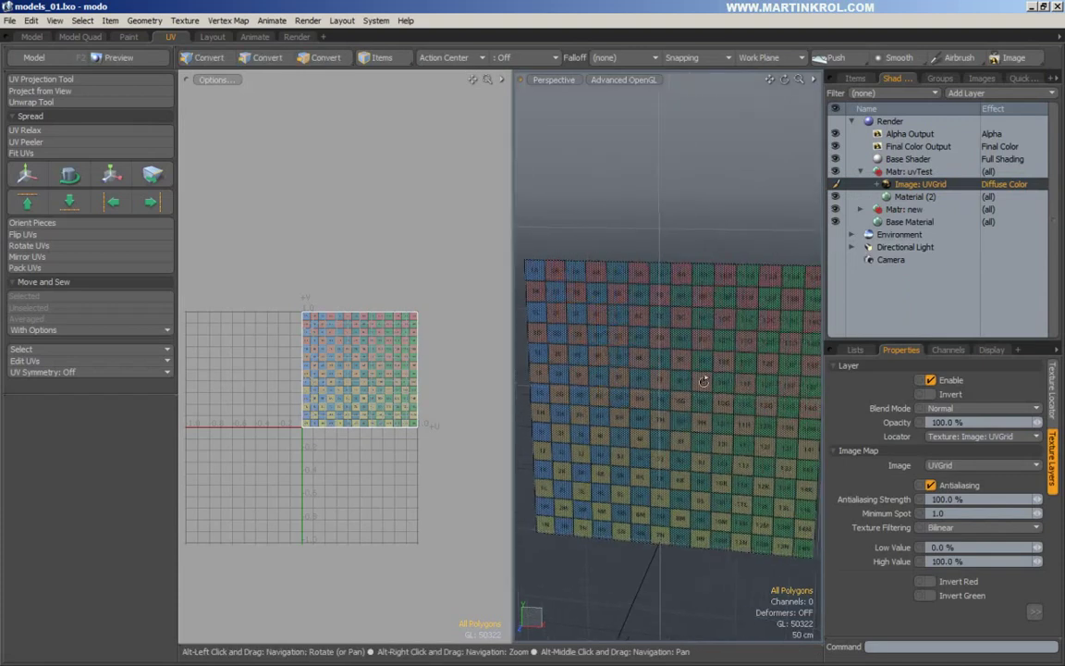
{"action": "right_click_drag", "start_coordinate": [703, 340], "coordinate": [704, 296], "text": "alt"}
{"action": "mouse_move", "coordinate": [704, 295]}
{"action": "left_mouse_down", "text": "alt"}
{"action": "mouse_move", "coordinate": [851, 309]}
{"action": "mouse_move", "coordinate": [493, 323]}
{"action": "mouse_move", "coordinate": [713, 312]}
{"action": "left_mouse_up", "text": "alt"}
{"action": "right_click_drag", "start_coordinate": [729, 163], "coordinate": [689, 176], "text": "alt"}
{"action": "left_click_drag", "start_coordinate": [689, 175], "coordinate": [684, 155], "text": "alt"}
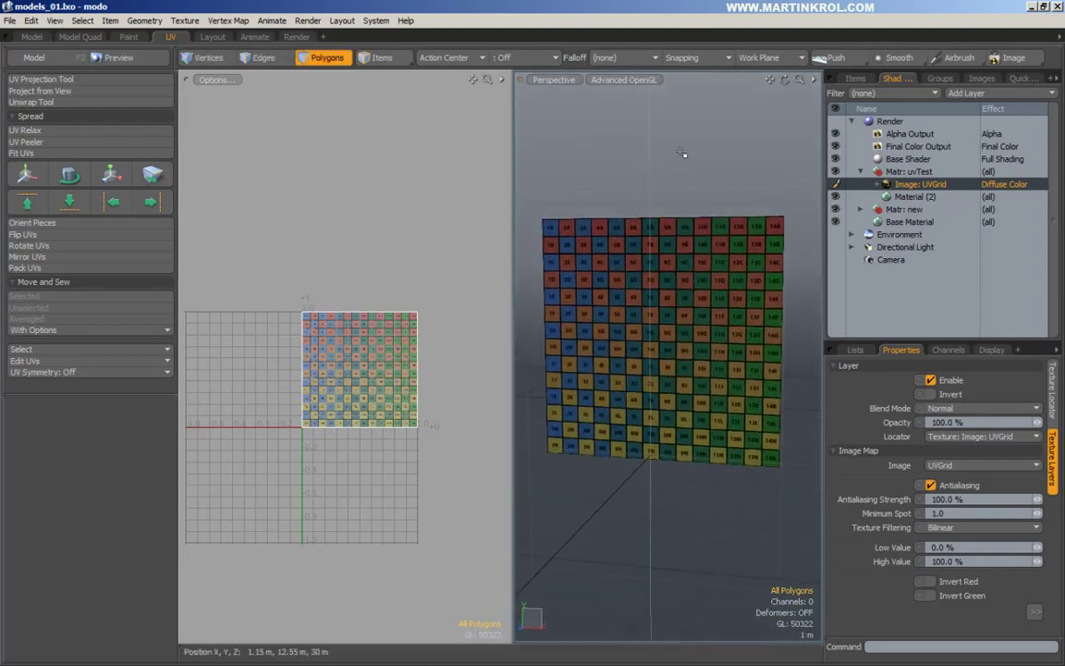
Step: Try transforming the polygon's 1A corner vertex in the UV map, then undo the change and drop the tool
{"action": "key", "text": "1"}
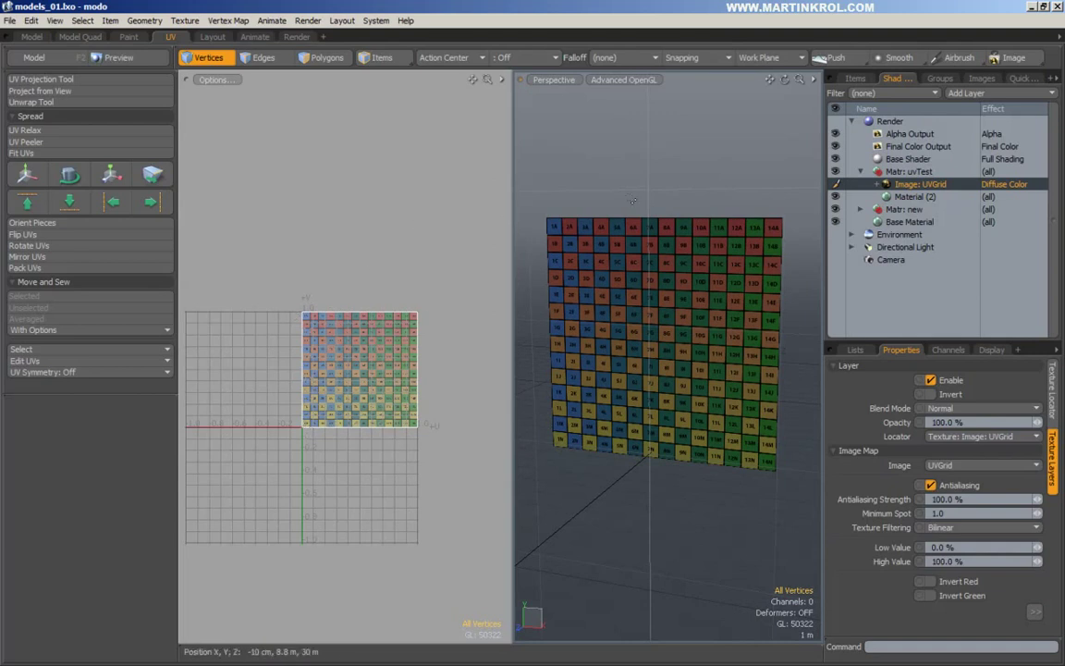
{"action": "left_click_drag", "start_coordinate": [791, 183], "coordinate": [720, 248], "text": "alt"}
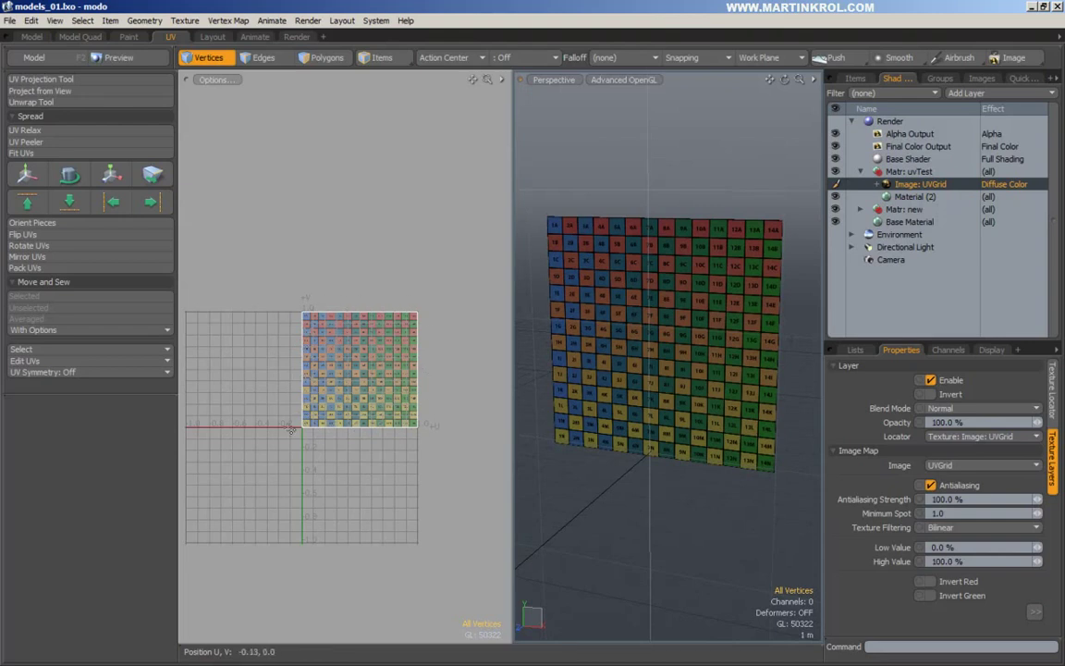
{"action": "left_click_drag", "start_coordinate": [555, 139], "coordinate": [633, 294], "text": "alt"}
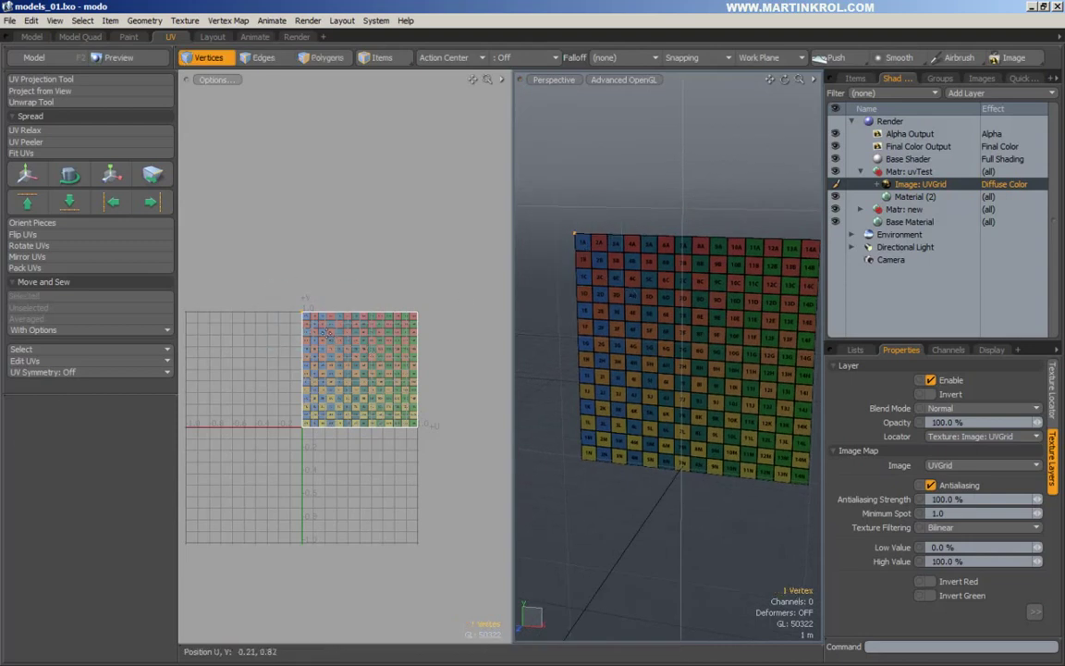
{"action": "key", "text": "y"}
{"action": "left_click_drag", "start_coordinate": [373, 240], "coordinate": [462, 217]}
{"action": "left_click_drag", "start_coordinate": [393, 287], "coordinate": [313, 381]}
{"action": "key", "text": "ctrl+z"}
{"action": "key", "text": "space"}
Step: Try moving lasso-selected UV vertices with the Transform tool, then undo the move and drop the tool
{"action": "right_click_drag", "start_coordinate": [394, 277], "coordinate": [445, 352]}
{"action": "key", "text": "y"}
{"action": "left_click_drag", "start_coordinate": [445, 324], "coordinate": [499, 138]}
{"action": "key", "text": "ctrl+z"}
{"action": "key", "text": "space"}
Step: Compare the lettered and numbered grid cells in the UV map with the same cells on the 3D polygon
{"action": "left_click_drag", "start_coordinate": [379, 326], "coordinate": [356, 357], "text": "alt"}
{"action": "scroll", "coordinate": [357, 358], "scroll_direction": "up", "scroll_amount": 1}
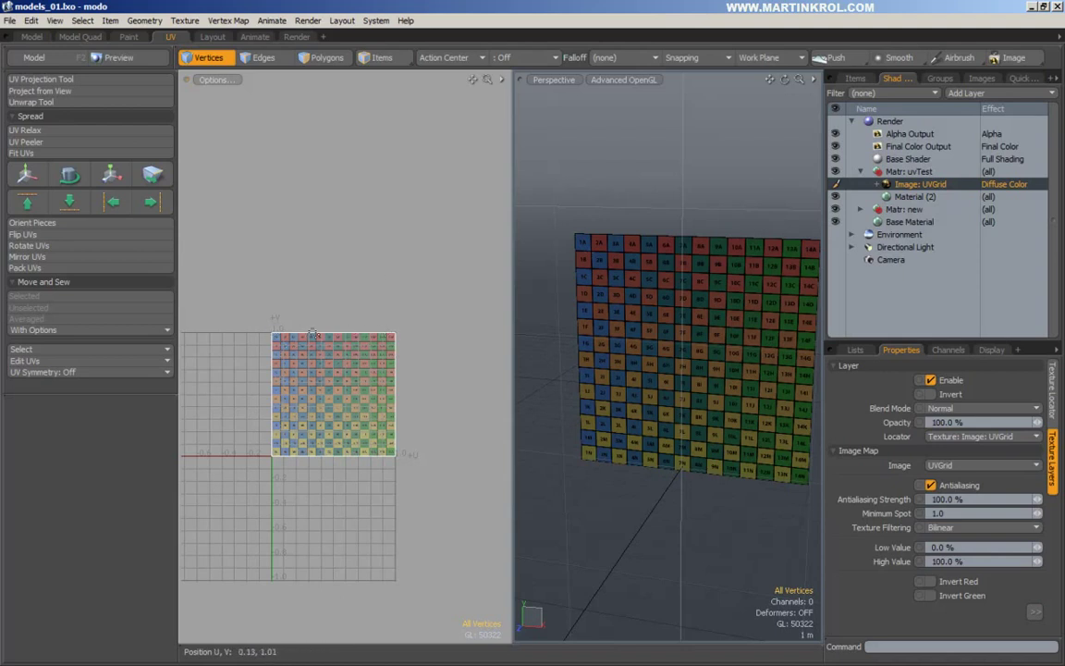
{"action": "left_click_drag", "start_coordinate": [740, 315], "coordinate": [555, 260], "text": "alt"}
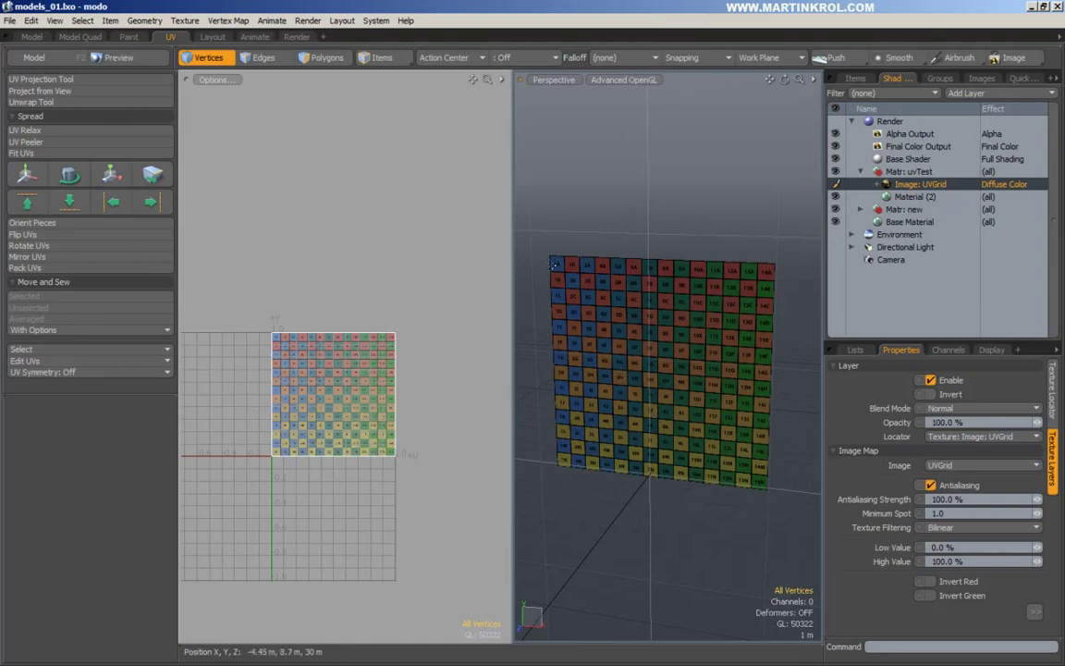
{"action": "left_click_drag", "start_coordinate": [592, 220], "coordinate": [614, 240], "text": "alt"}
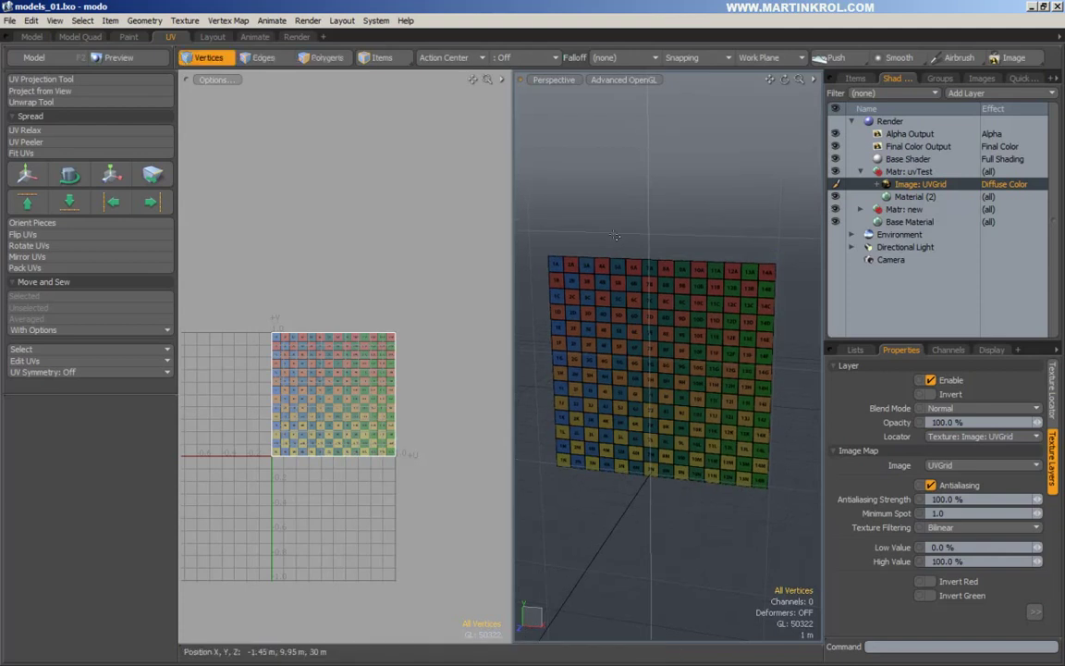
{"action": "left_click_drag", "start_coordinate": [603, 285], "coordinate": [549, 259], "text": "alt"}
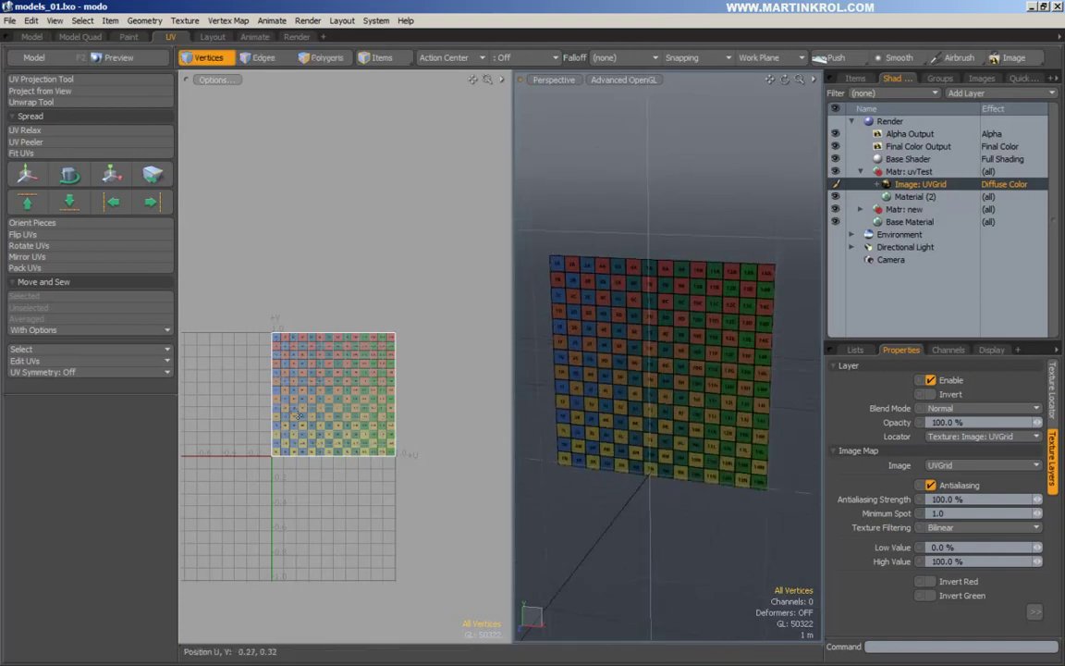
{"action": "scroll", "coordinate": [339, 379], "scroll_direction": "up", "scroll_amount": 1, "text": "alt"}
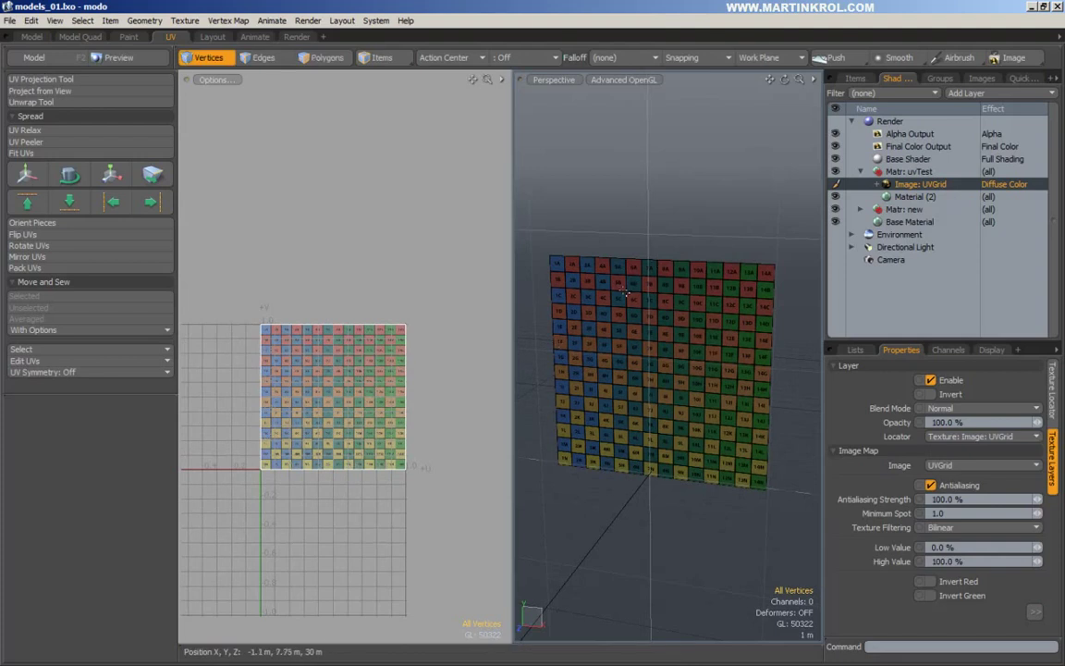
{"action": "scroll", "coordinate": [342, 363], "scroll_direction": "up", "scroll_amount": 2, "text": "alt"}
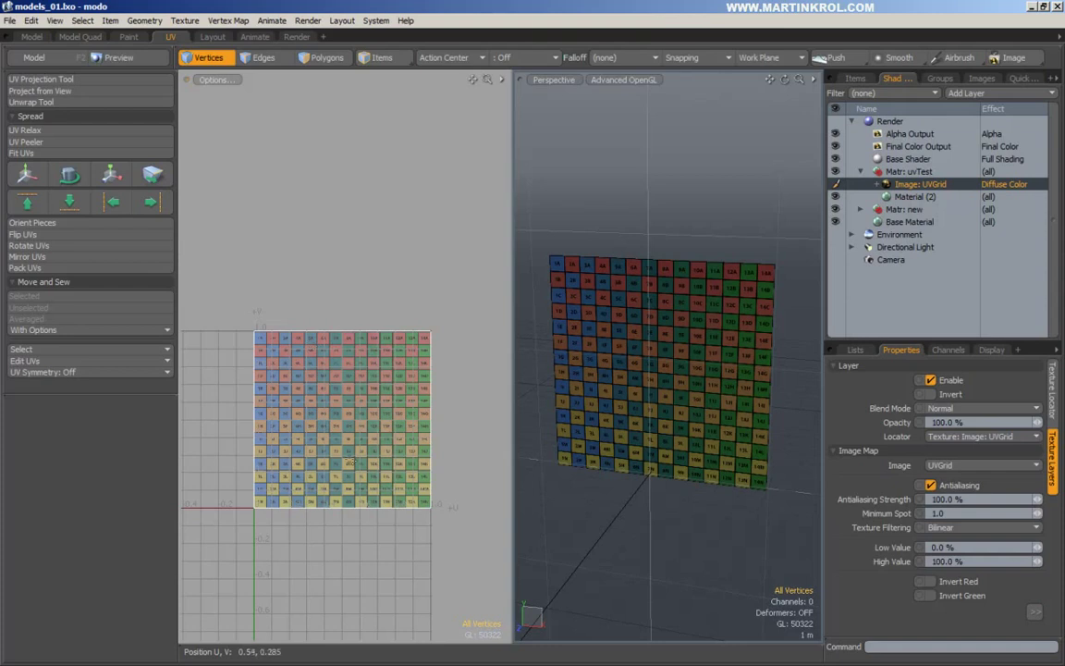
{"action": "left_click_drag", "start_coordinate": [536, 232], "coordinate": [761, 289]}
{"action": "left_click", "coordinate": [708, 223]}
{"action": "left_click_drag", "start_coordinate": [708, 224], "coordinate": [666, 230], "text": "alt"}
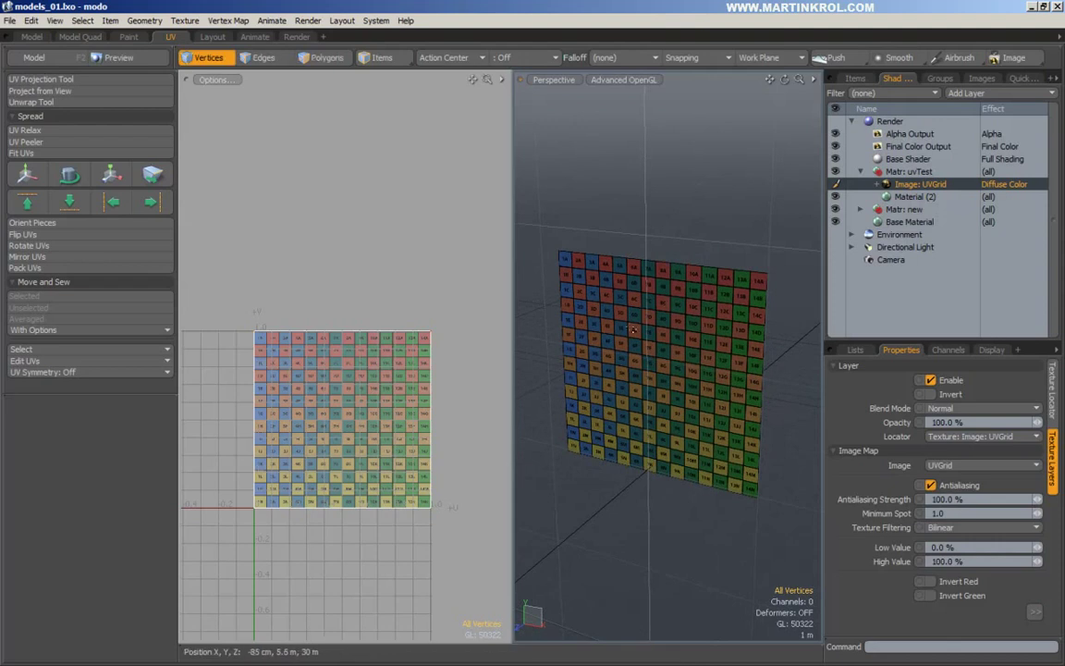
Step: Switch to the Paint layout and load a 3D Model View into its empty main viewport
{"action": "left_click", "coordinate": [129, 37]}
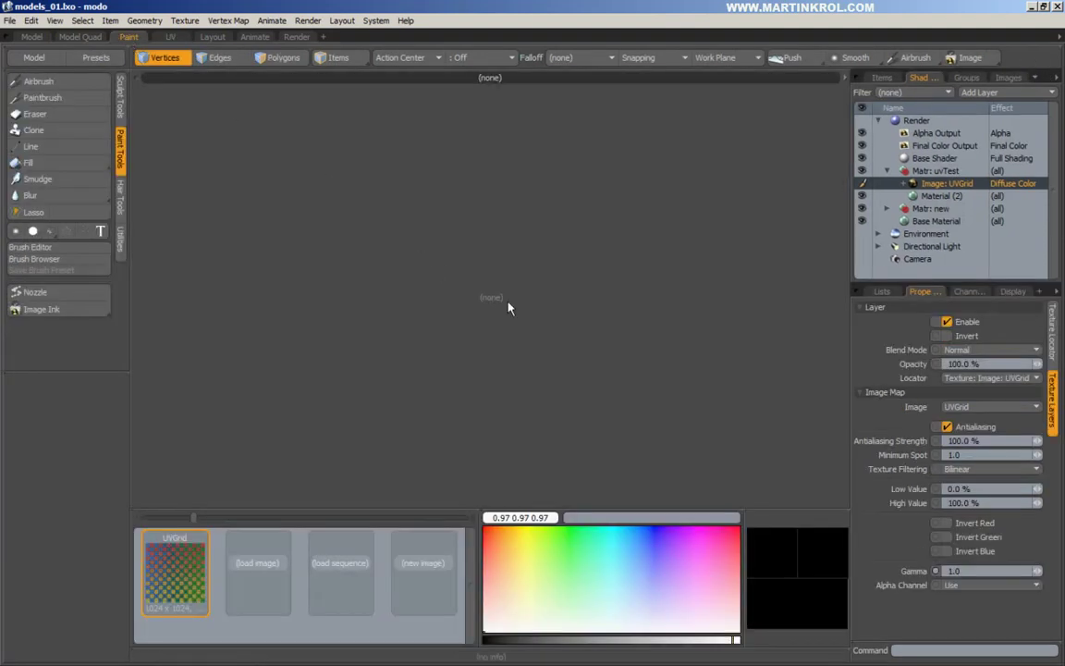
{"action": "left_click", "coordinate": [844, 79]}
{"action": "mouse_move", "coordinate": [855, 189]}
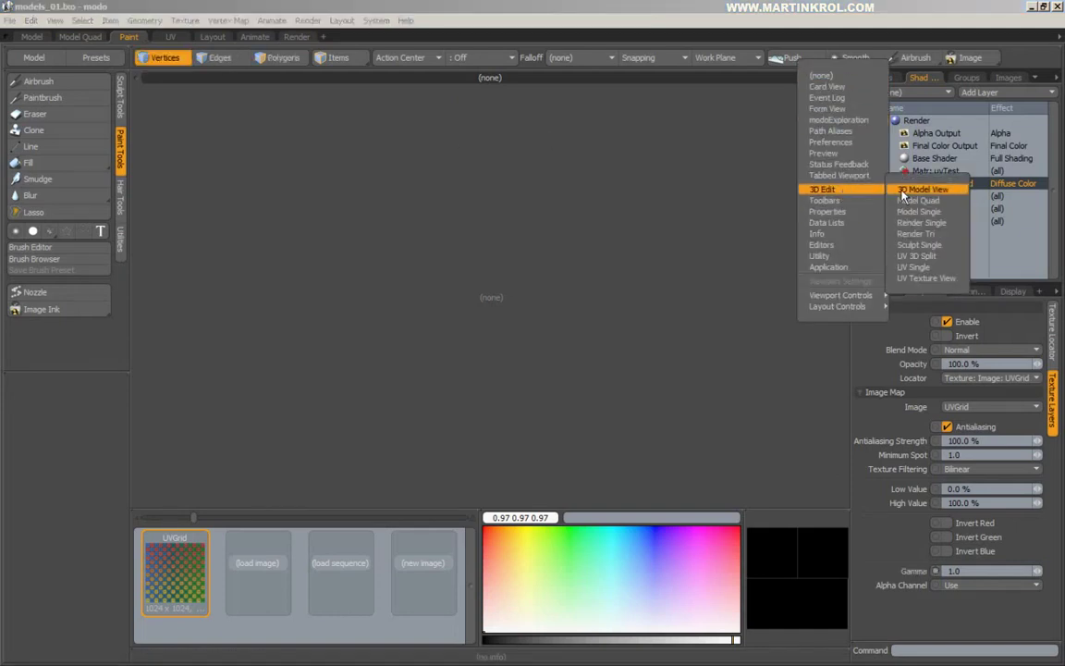
{"action": "left_click", "coordinate": [914, 192]}
{"action": "left_click_drag", "start_coordinate": [658, 212], "coordinate": [416, 277], "text": "alt"}
Step: Show the item list, select Mesh (12) and set the viewport shading to Advanced OpenGL
{"action": "left_click", "coordinate": [882, 77]}
{"action": "scroll", "coordinate": [937, 132], "scroll_direction": "up", "scroll_amount": 2}
{"action": "left_click", "coordinate": [943, 119]}
{"action": "mouse_move", "coordinate": [469, 214]}
{"action": "left_mouse_down", "text": "alt"}
{"action": "mouse_move", "coordinate": [383, 243]}
{"action": "mouse_move", "coordinate": [542, 259]}
{"action": "left_mouse_up", "text": "alt"}
{"action": "right_click_drag", "start_coordinate": [541, 259], "coordinate": [566, 259], "text": "alt"}
{"action": "left_click_drag", "start_coordinate": [566, 259], "coordinate": [547, 251], "text": "alt"}
{"action": "left_click", "coordinate": [241, 79]}
{"action": "left_click", "coordinate": [217, 130]}
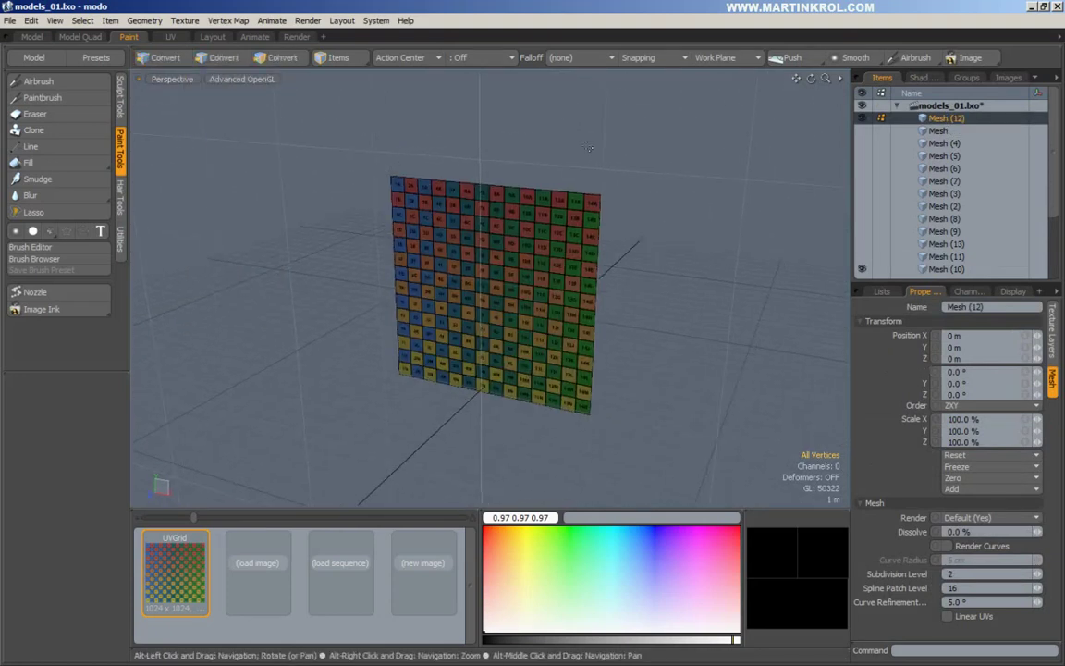
{"action": "mouse_move", "coordinate": [587, 280]}
{"action": "left_mouse_down", "text": "alt"}
{"action": "mouse_move", "coordinate": [449, 269]}
{"action": "mouse_move", "coordinate": [518, 276]}
{"action": "mouse_move", "coordinate": [499, 275]}
{"action": "left_mouse_up", "text": "alt"}
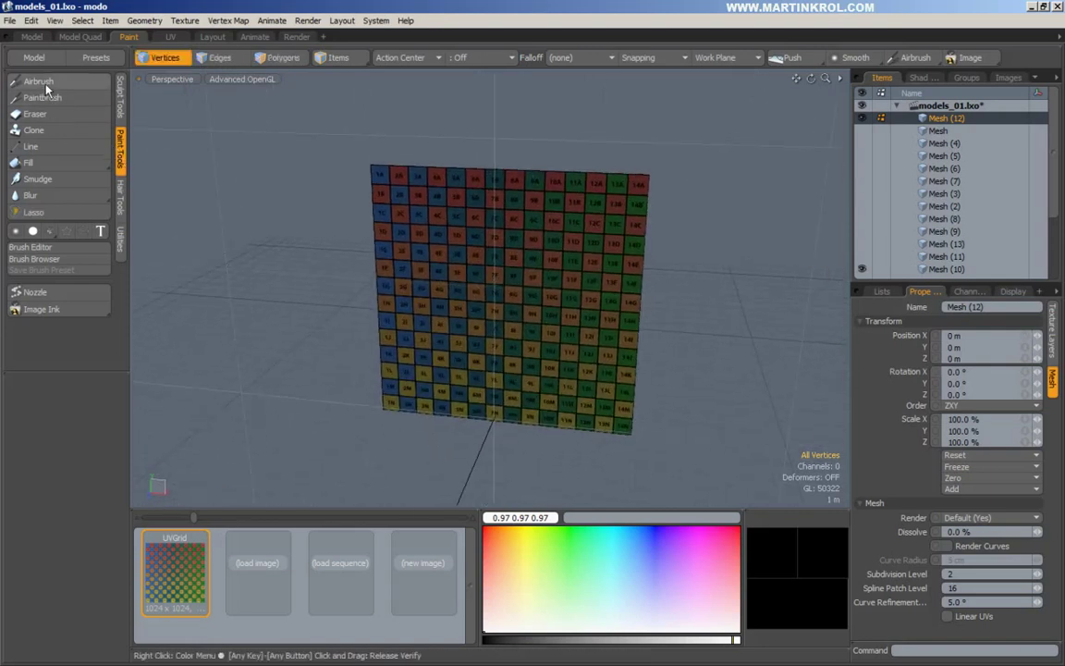
Step: Change the main viewport to UV 3D Split and widen its UV side to enlarge the grid
{"action": "left_click", "coordinate": [841, 82]}
{"action": "mouse_move", "coordinate": [837, 106]}
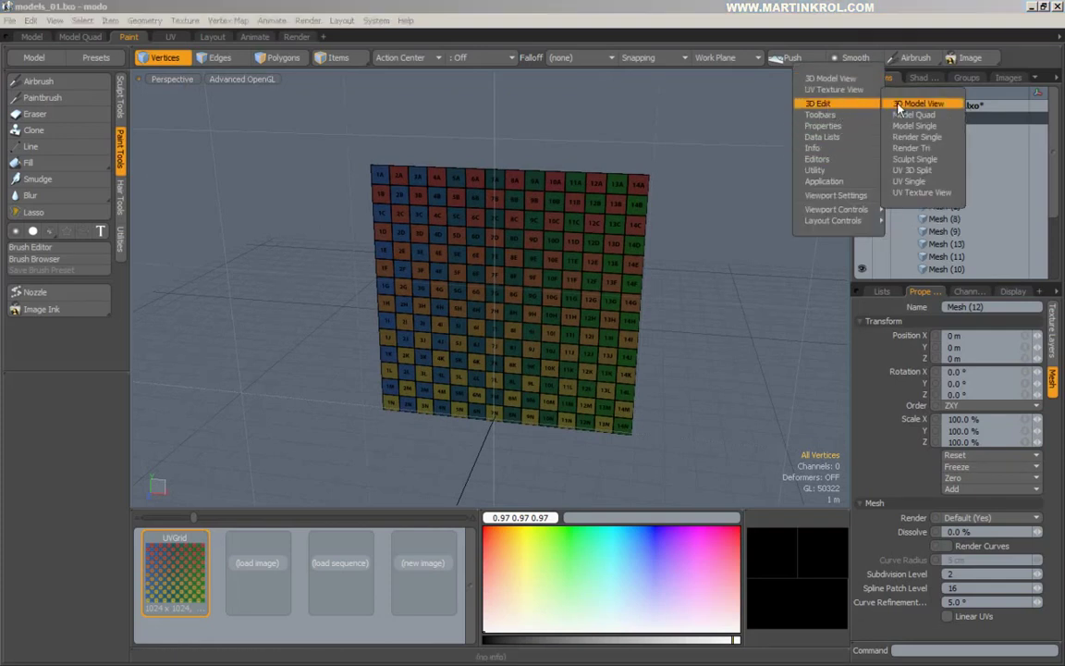
{"action": "left_click", "coordinate": [912, 172]}
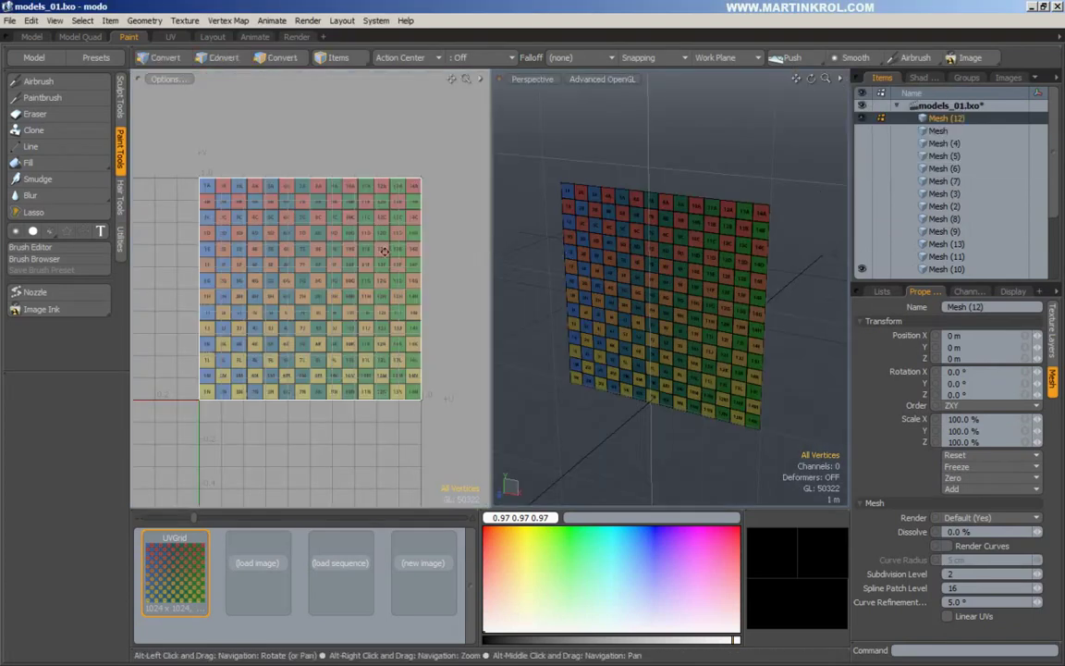
{"action": "left_click_drag", "start_coordinate": [487, 219], "coordinate": [588, 222]}
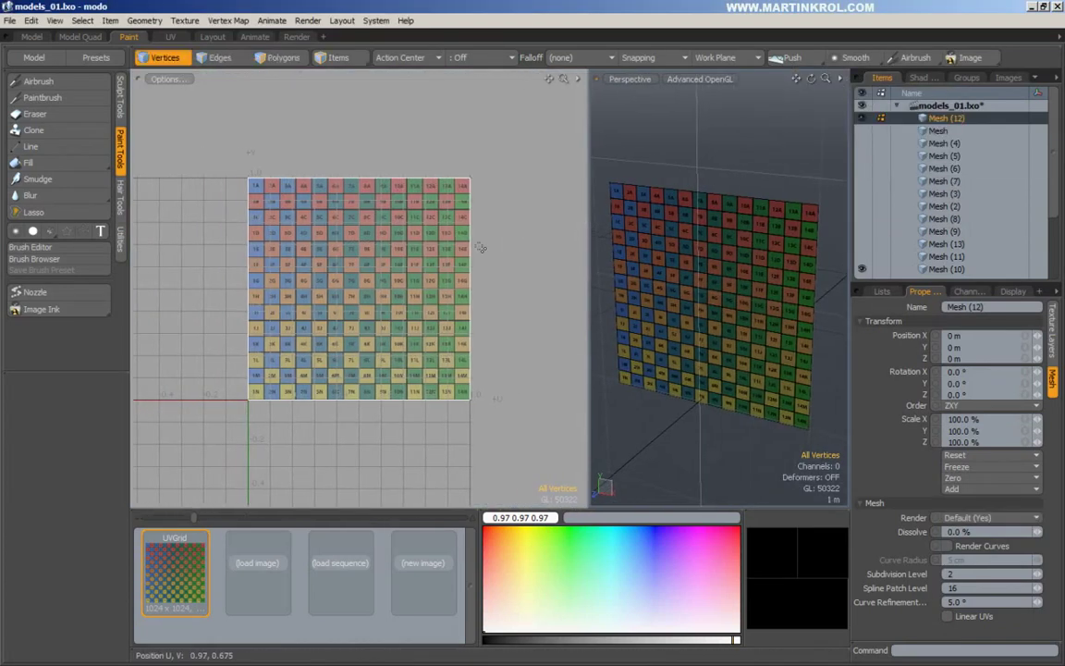
{"action": "scroll", "coordinate": [411, 247], "scroll_direction": "up", "scroll_amount": 3}
{"action": "scroll", "coordinate": [404, 303], "scroll_direction": "down", "scroll_amount": 1, "text": "alt"}
{"action": "left_click_drag", "start_coordinate": [404, 302], "coordinate": [402, 275], "text": "alt"}
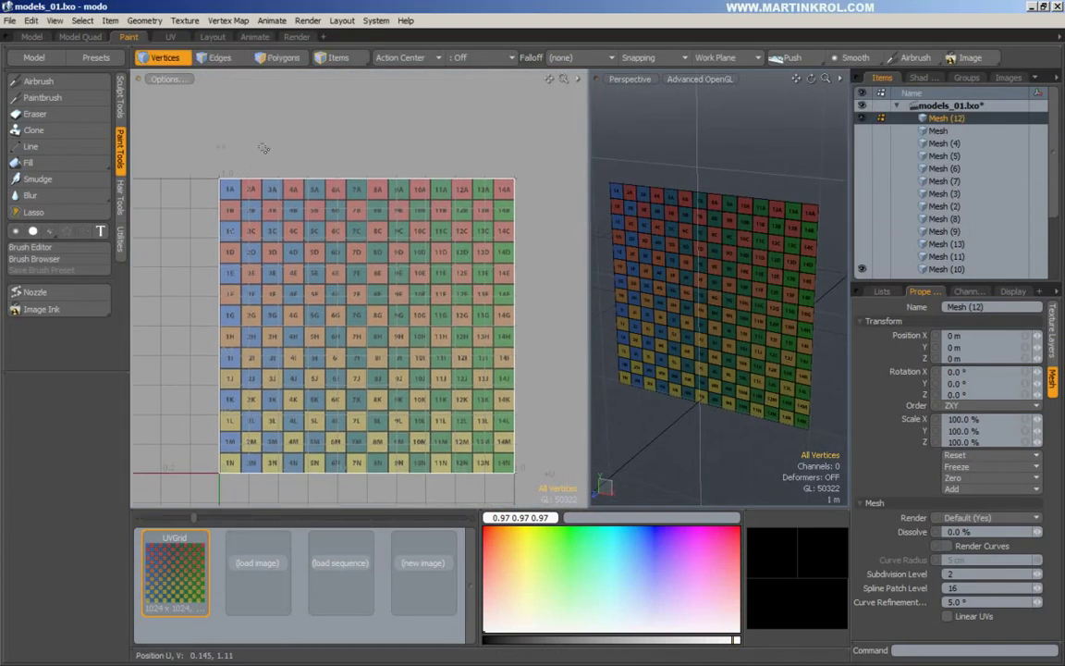
{"action": "left_click_drag", "start_coordinate": [180, 139], "coordinate": [540, 478]}
{"action": "left_click_drag", "start_coordinate": [151, 135], "coordinate": [496, 436]}
{"action": "mouse_move", "coordinate": [716, 319]}
{"action": "left_mouse_down", "text": "alt"}
{"action": "mouse_move", "coordinate": [729, 321]}
{"action": "mouse_move", "coordinate": [698, 324]}
{"action": "left_mouse_up", "text": "alt"}
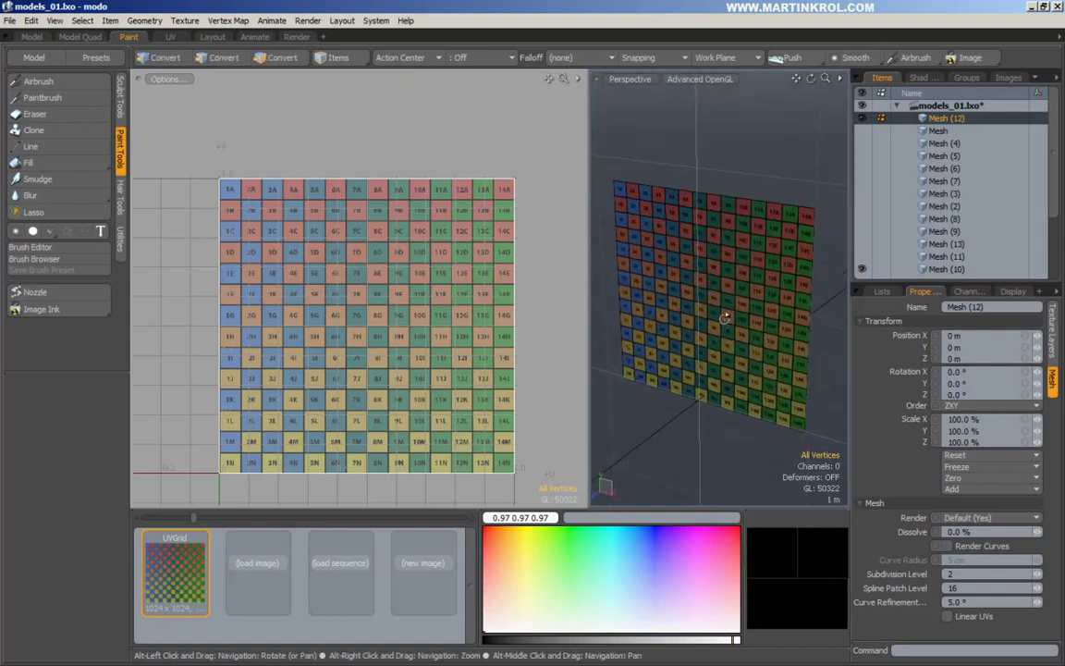
Step: Paint a black stroke along the UV grid's upper edge from cell 1A to 12A, using the Paintbrush with a hard brush
{"action": "left_click", "coordinate": [39, 97]}
{"action": "left_click", "coordinate": [32, 231]}
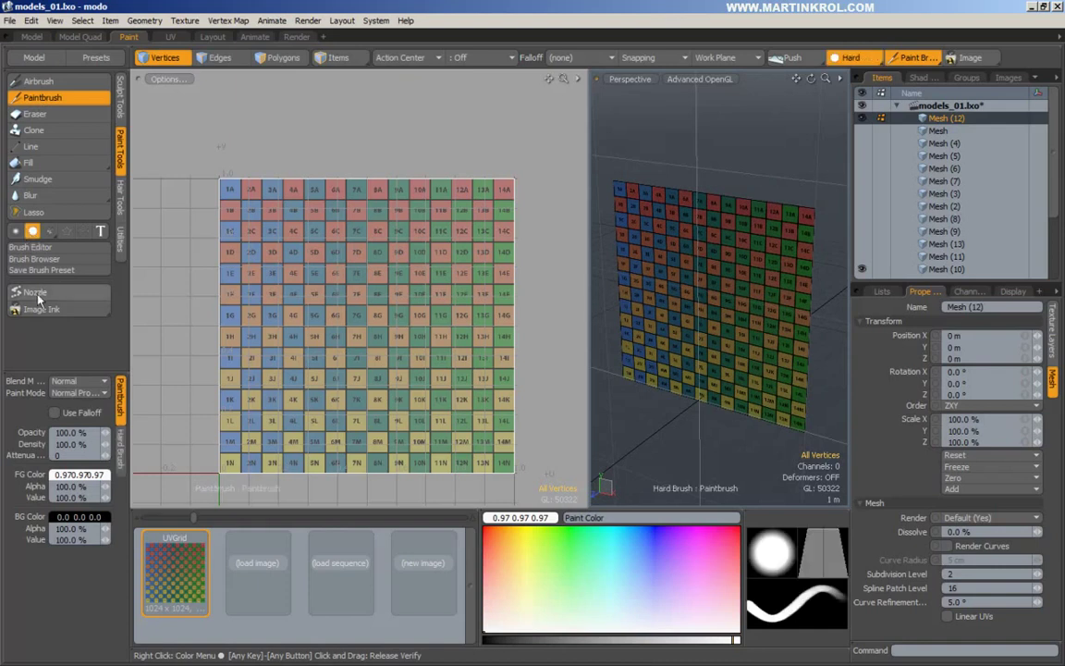
{"action": "left_click_drag", "start_coordinate": [637, 595], "coordinate": [615, 540]}
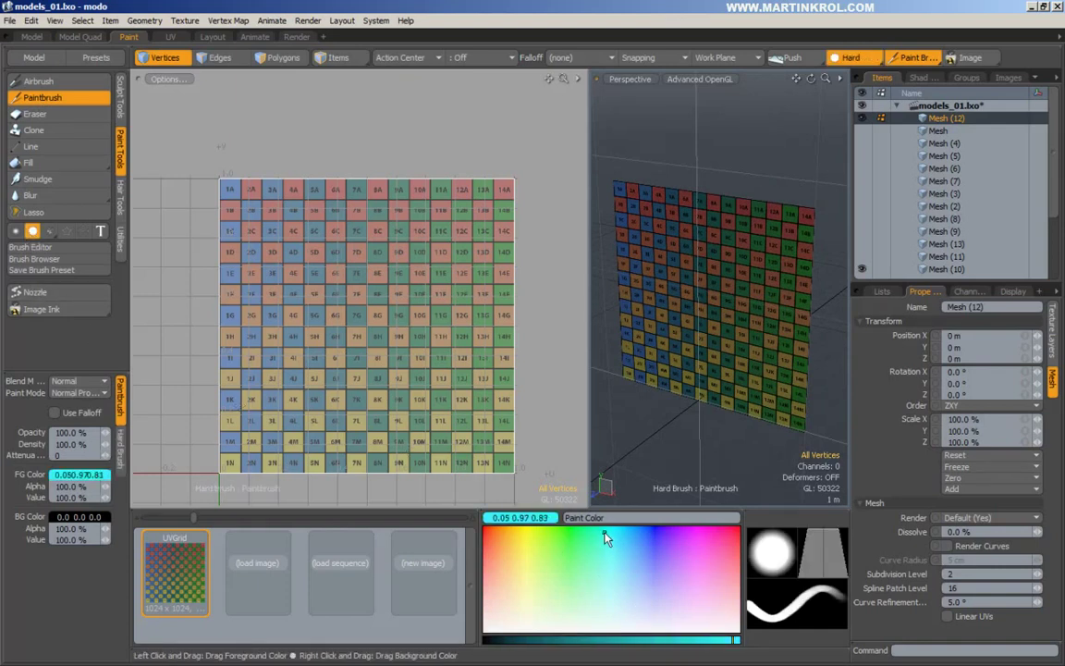
{"action": "left_click", "coordinate": [586, 558]}
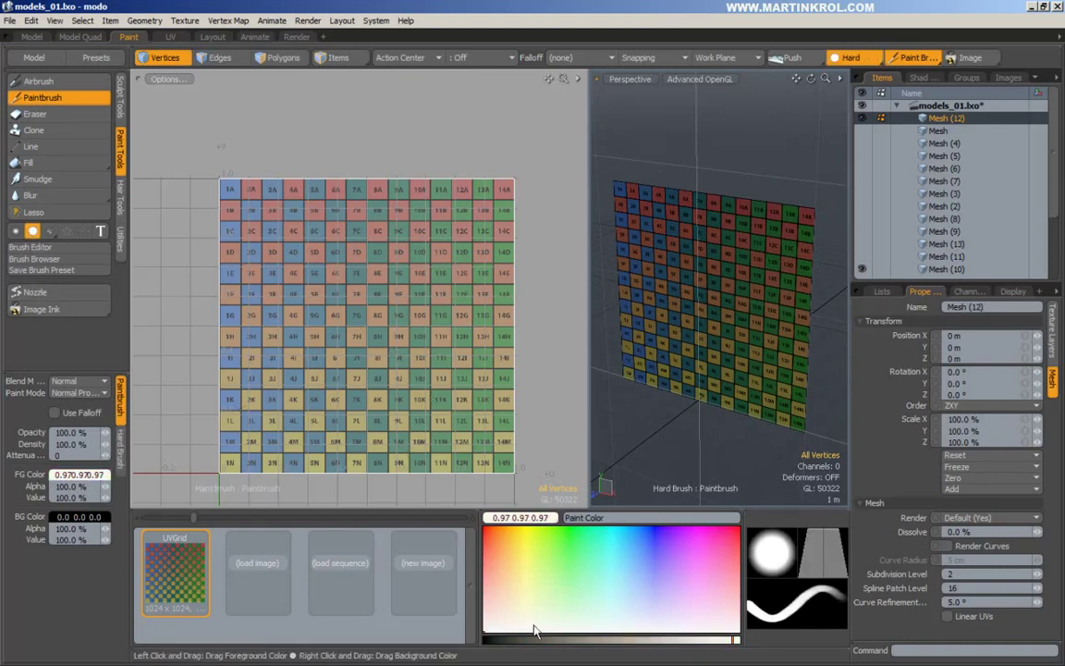
{"action": "left_click_drag", "start_coordinate": [555, 638], "coordinate": [484, 638]}
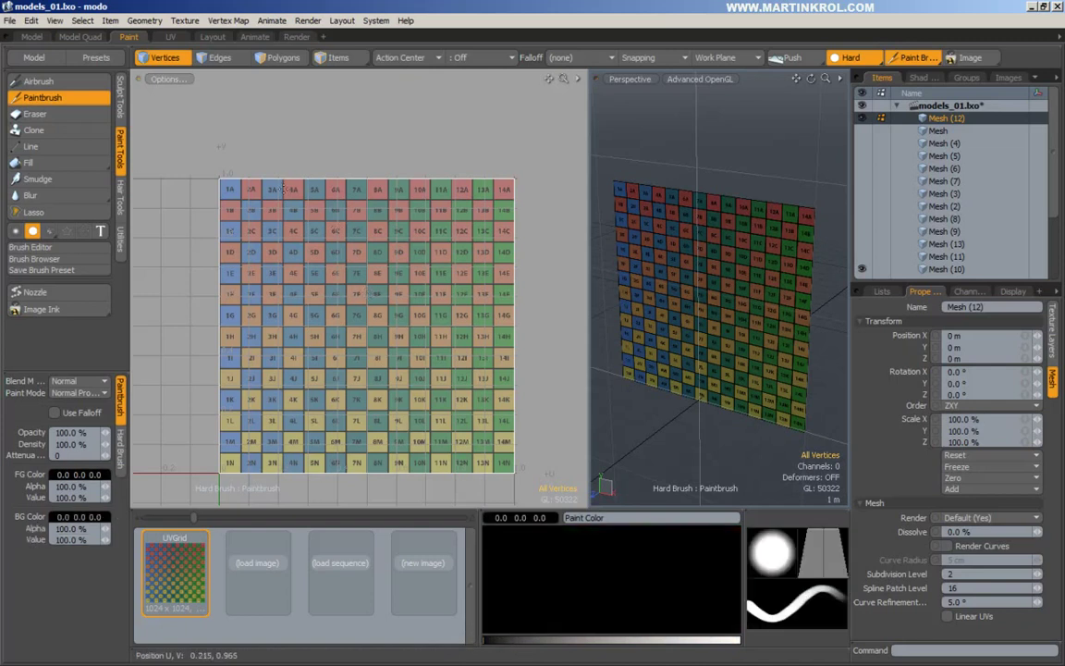
{"action": "left_click_drag", "start_coordinate": [232, 184], "coordinate": [466, 188]}
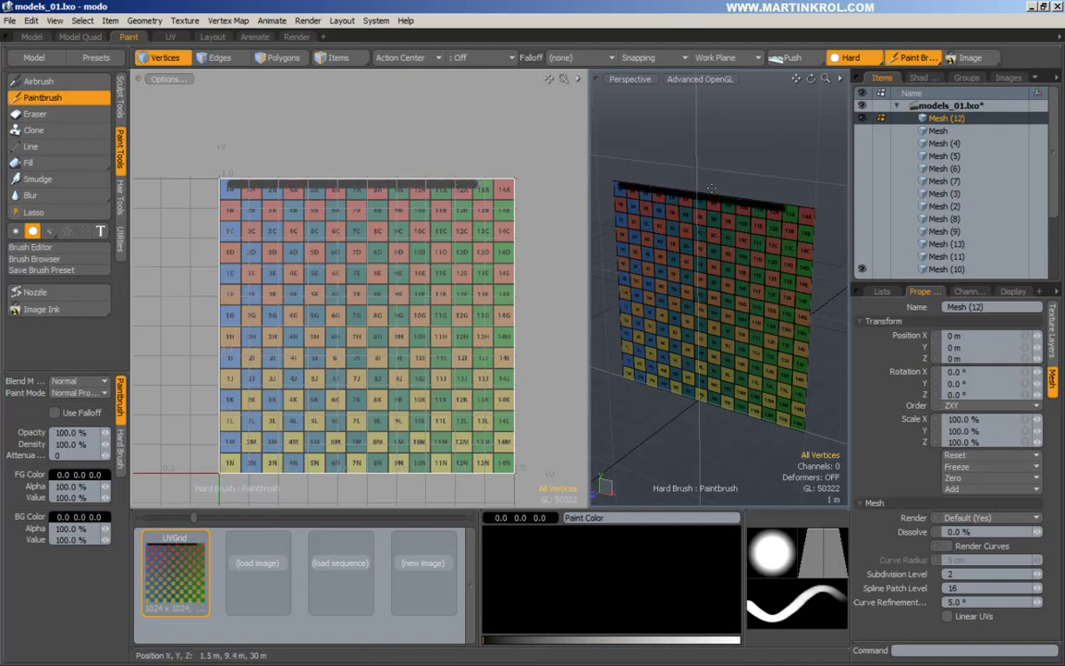
Step: Thicken the black band along the UV grid's upper edge and paint uneven drip strokes running down from it with the Paintbrush
{"action": "mouse_move", "coordinate": [238, 190]}
{"action": "left_mouse_down"}
{"action": "mouse_move", "coordinate": [416, 185]}
{"action": "mouse_move", "coordinate": [233, 182]}
{"action": "mouse_move", "coordinate": [389, 183]}
{"action": "mouse_move", "coordinate": [392, 208]}
{"action": "mouse_move", "coordinate": [367, 230]}
{"action": "left_mouse_up"}
{"action": "left_click_drag", "start_coordinate": [322, 198], "coordinate": [317, 370]}
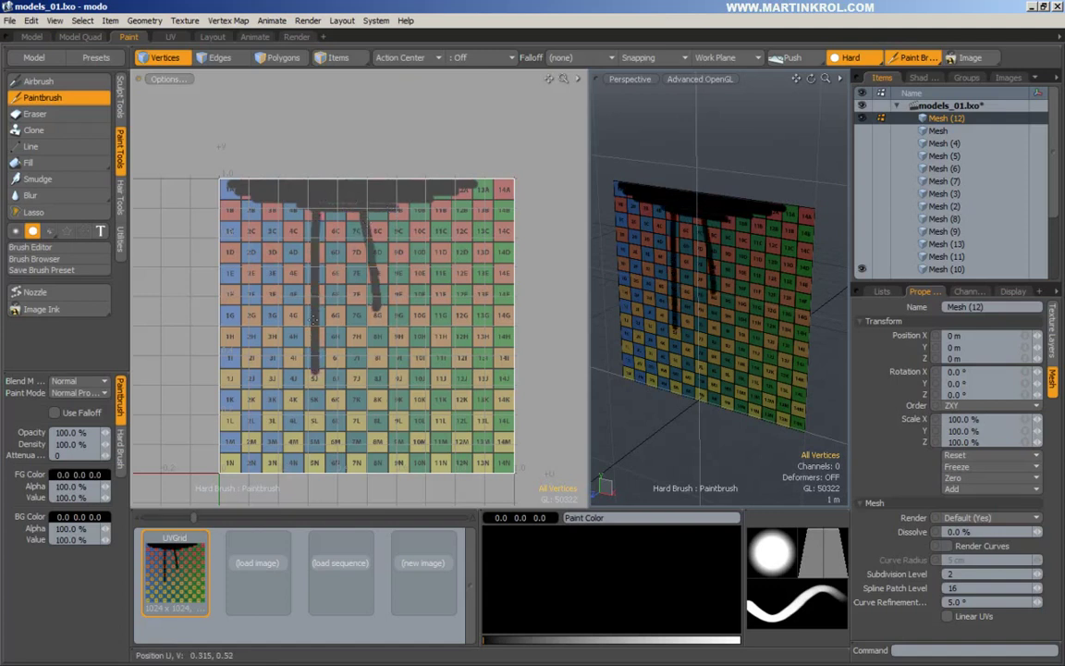
{"action": "left_click_drag", "start_coordinate": [294, 204], "coordinate": [294, 451]}
{"action": "left_click_drag", "start_coordinate": [265, 185], "coordinate": [265, 391]}
{"action": "left_click_drag", "start_coordinate": [232, 183], "coordinate": [232, 288]}
{"action": "left_click_drag", "start_coordinate": [335, 194], "coordinate": [336, 416]}
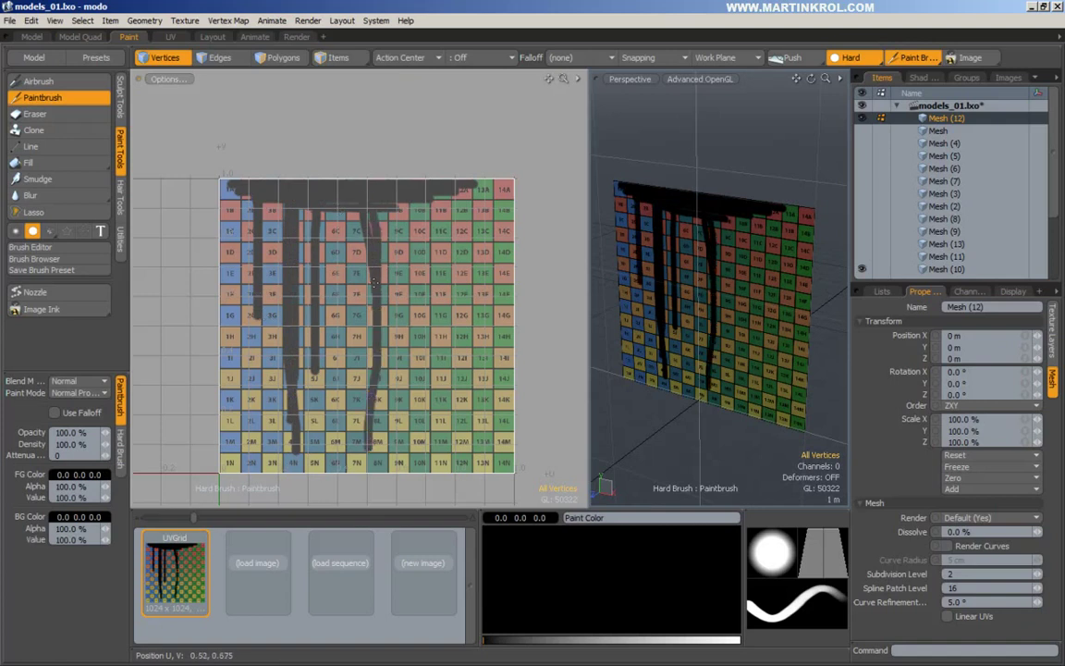
{"action": "left_click_drag", "start_coordinate": [373, 296], "coordinate": [372, 407]}
{"action": "left_click_drag", "start_coordinate": [322, 190], "coordinate": [322, 296]}
{"action": "left_click_drag", "start_coordinate": [400, 181], "coordinate": [399, 273]}
Step: Undo all paint strokes on the UV grid, including the band along its upper edge, and drop the Paintbrush
{"action": "key", "text": "ctrl+z"}
{"action": "key", "text": "ctrl+z"}
{"action": "key", "text": "ctrl+z"}
{"action": "key", "text": "ctrl+z"}
{"action": "key", "text": "ctrl+z"}
{"action": "key", "text": "ctrl+z"}
{"action": "key", "text": "ctrl+z"}
{"action": "key", "text": "ctrl+z"}
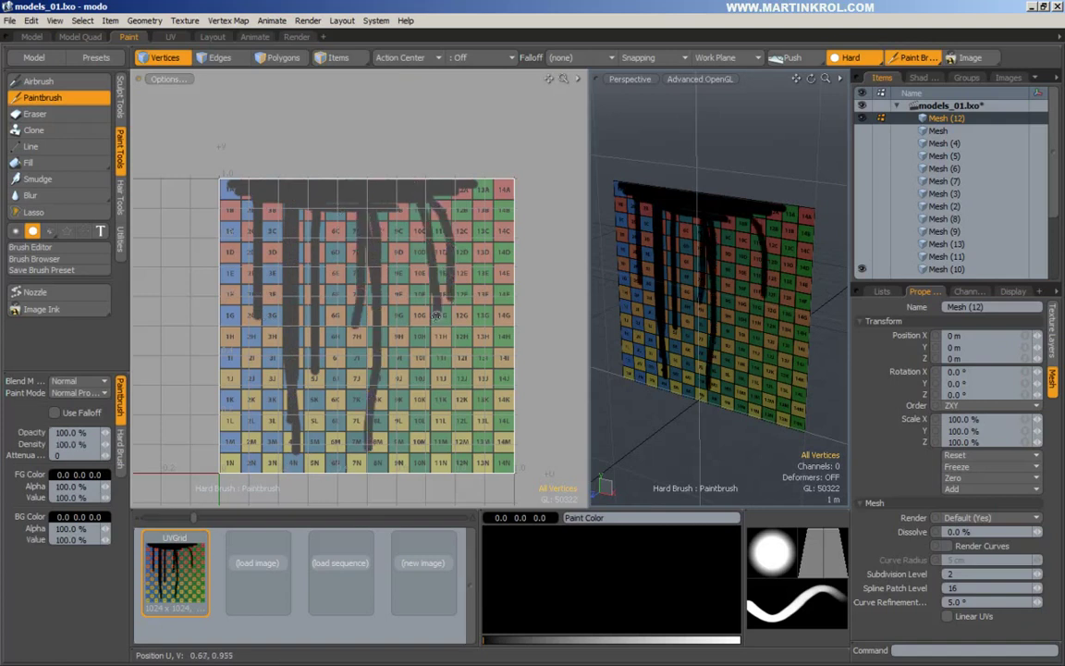
{"action": "key", "text": "ctrl+z"}
{"action": "key", "text": "ctrl+z"}
{"action": "key", "text": "ctrl+z"}
{"action": "key", "text": "ctrl+z"}
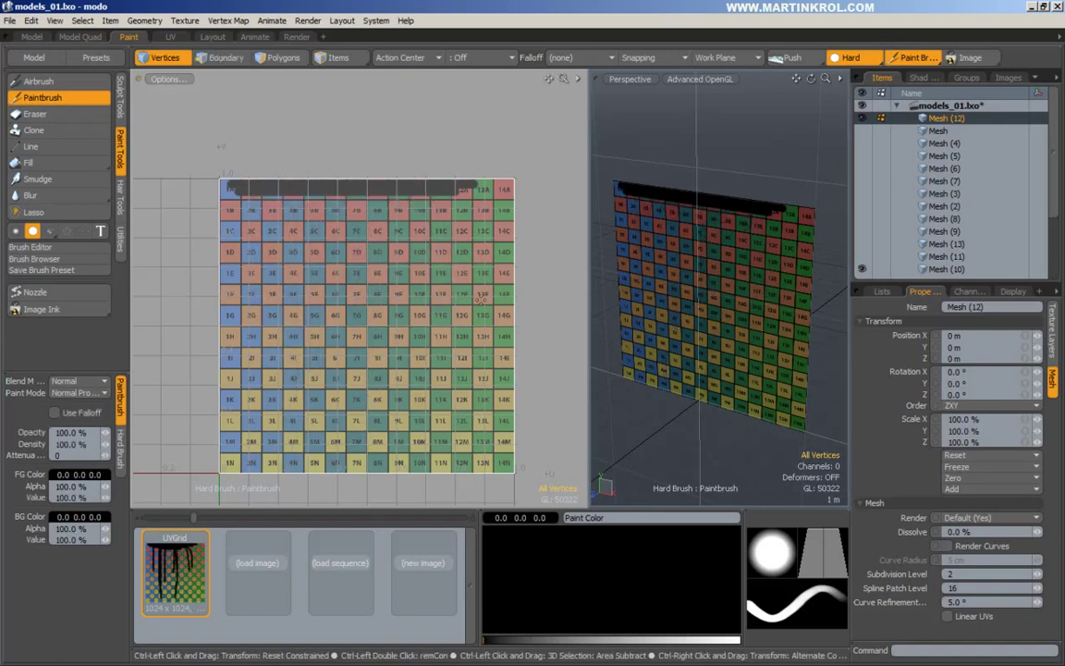
{"action": "key", "text": "space"}
{"action": "left_click_drag", "start_coordinate": [793, 159], "coordinate": [668, 312], "text": "alt"}
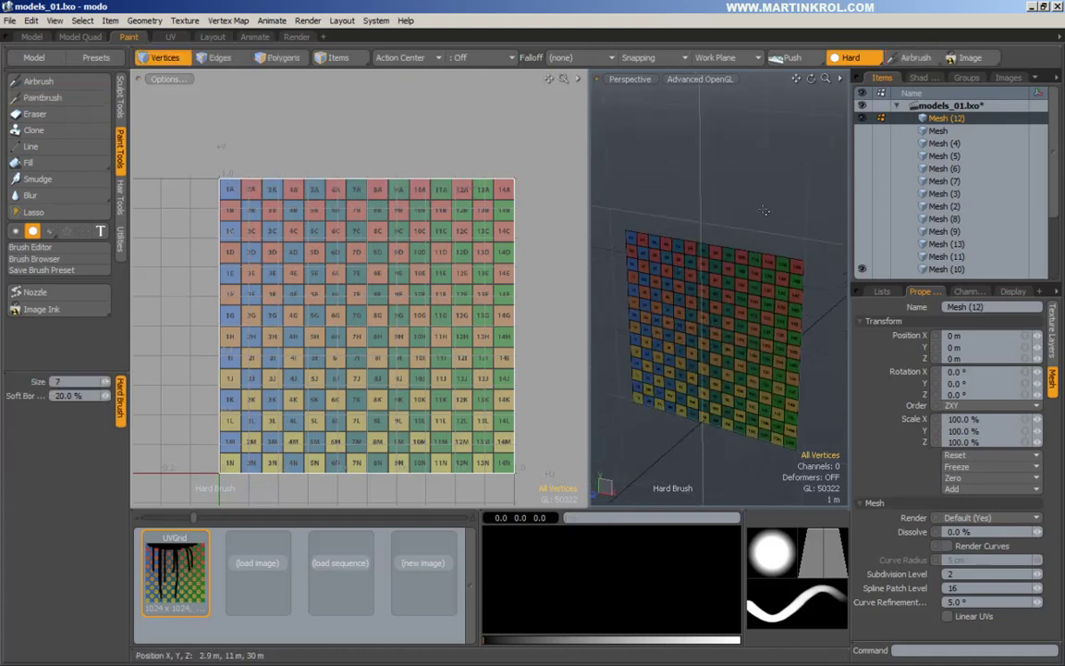
{"action": "left_click_drag", "start_coordinate": [704, 198], "coordinate": [711, 190], "text": "alt"}
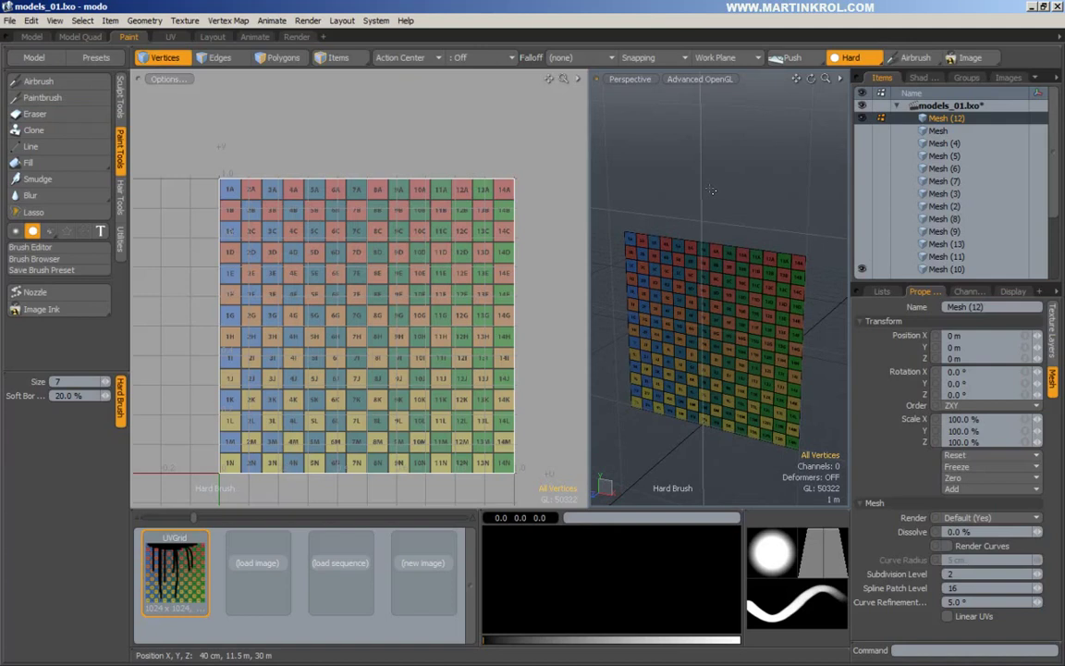
{"action": "left_click_drag", "start_coordinate": [711, 190], "coordinate": [750, 198], "text": "alt"}
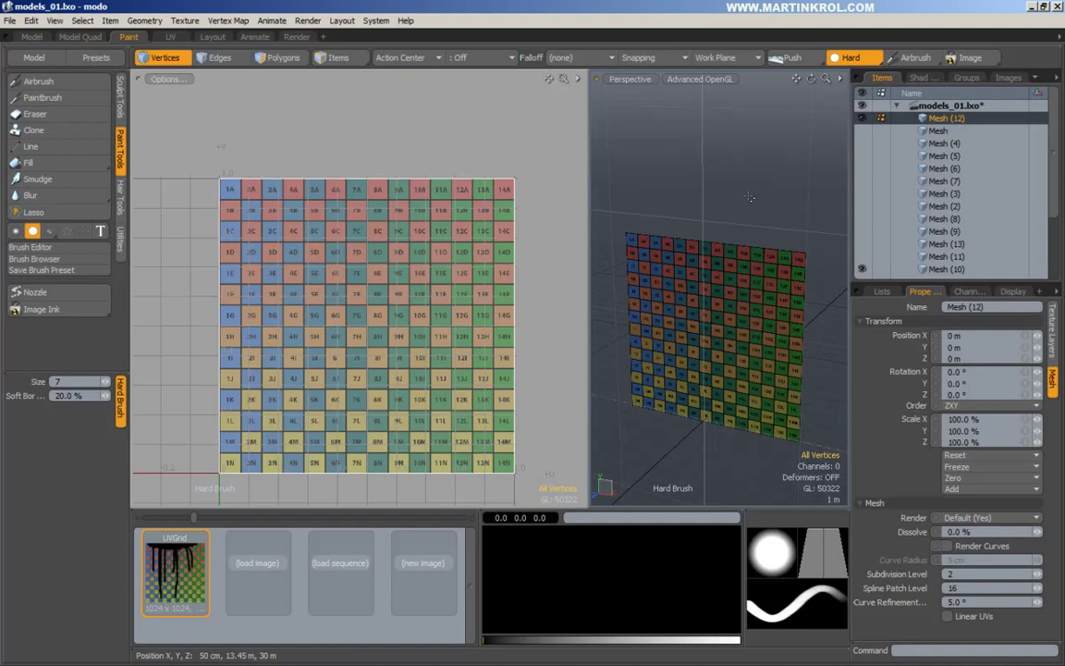
{"action": "mouse_move", "coordinate": [713, 171]}
{"action": "left_mouse_down", "text": "alt"}
{"action": "mouse_move", "coordinate": [725, 242]}
{"action": "mouse_move", "coordinate": [703, 183]}
{"action": "mouse_move", "coordinate": [689, 274]}
{"action": "mouse_move", "coordinate": [735, 246]}
{"action": "mouse_move", "coordinate": [725, 245]}
{"action": "mouse_move", "coordinate": [724, 277]}
{"action": "mouse_move", "coordinate": [722, 180]}
{"action": "left_mouse_up", "text": "alt"}
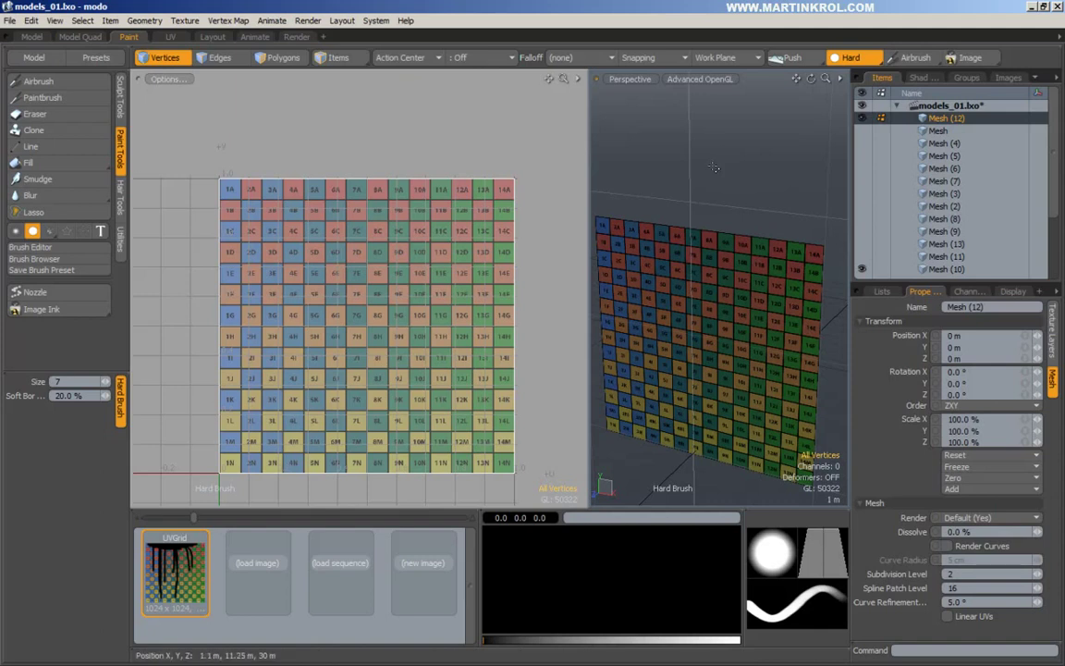
{"action": "left_click_drag", "start_coordinate": [724, 159], "coordinate": [718, 142], "text": "alt"}
{"action": "left_click_drag", "start_coordinate": [725, 208], "coordinate": [726, 161], "text": "alt"}
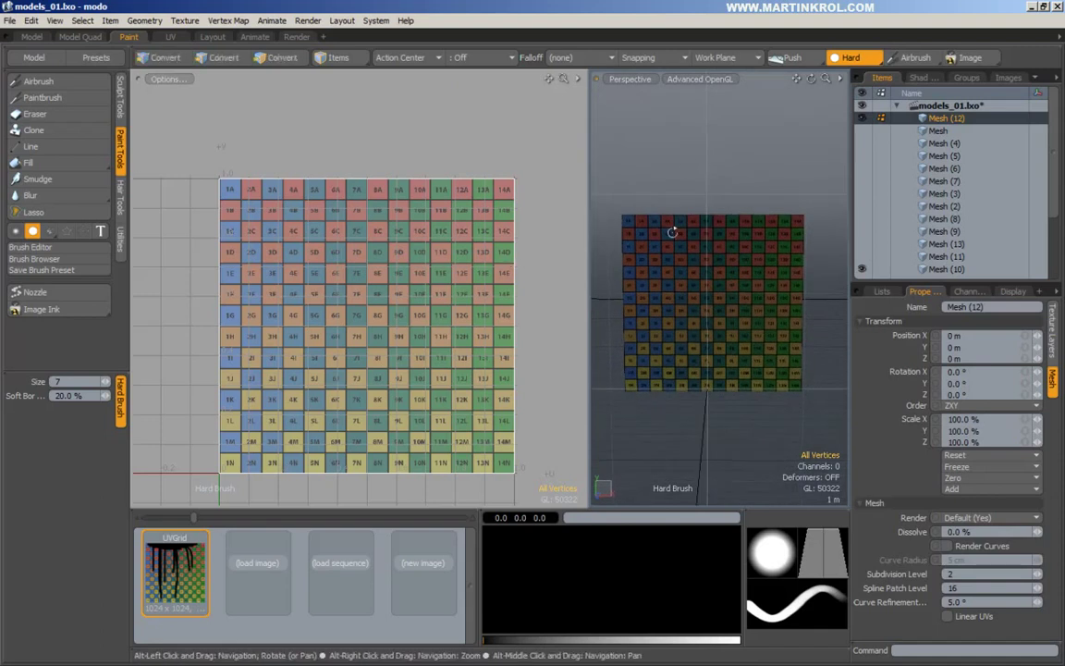
Step: Extend the polygon's vertical edge beside column 14 backward with Edge Extend to form a side face
{"action": "left_click_drag", "start_coordinate": [623, 243], "coordinate": [635, 235], "text": "alt"}
{"action": "left_click_drag", "start_coordinate": [767, 229], "coordinate": [711, 298], "text": "alt"}
{"action": "left_click_drag", "start_coordinate": [788, 301], "coordinate": [749, 296], "text": "alt"}
{"action": "left_click_drag", "start_coordinate": [680, 281], "coordinate": [714, 272], "text": "alt"}
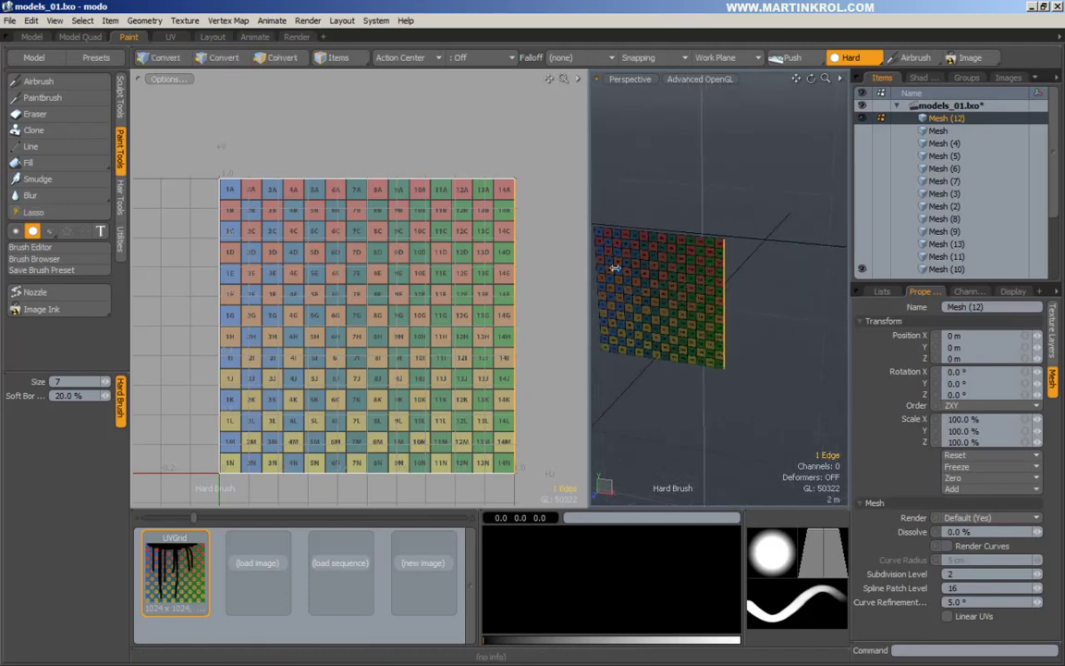
{"action": "left_click_drag", "start_coordinate": [828, 383], "coordinate": [711, 382], "text": "alt"}
{"action": "key", "text": "z"}
{"action": "mouse_move", "coordinate": [737, 333]}
{"action": "left_mouse_down", "text": "alt"}
{"action": "mouse_move", "coordinate": [698, 307]}
{"action": "mouse_move", "coordinate": [826, 280]}
{"action": "left_mouse_up", "text": "alt"}
{"action": "left_click", "coordinate": [719, 301]}
{"action": "key", "text": "space"}
{"action": "left_click", "coordinate": [770, 204]}
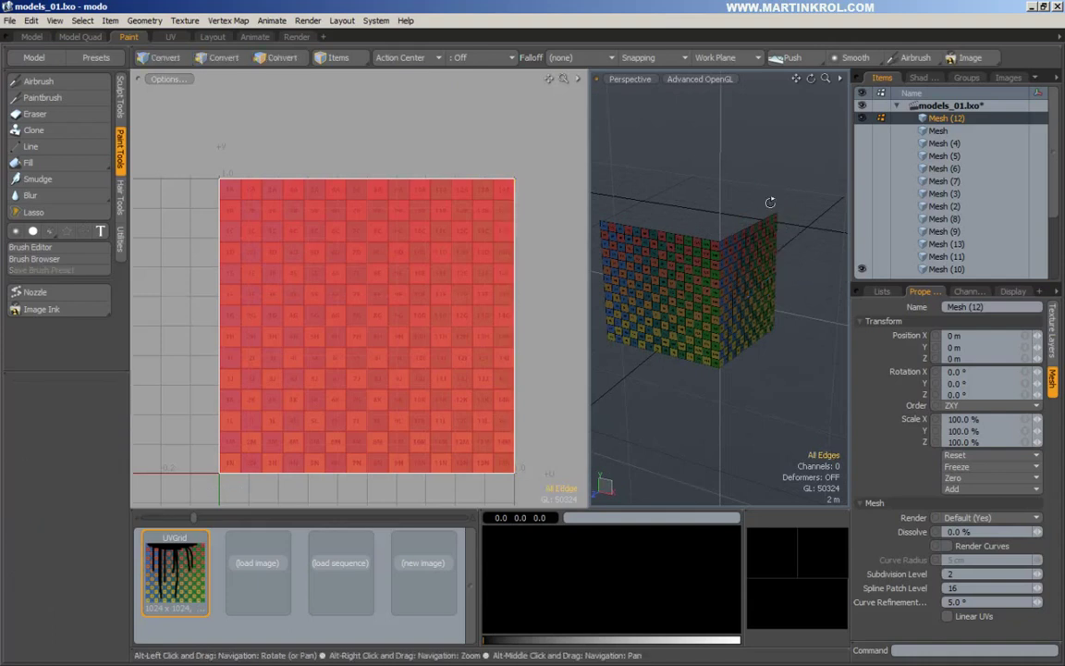
Step: Extend the front polygon's opposite vertical edge by -7.1 m in Z with Edge Extend to form a second side face
{"action": "left_click_drag", "start_coordinate": [770, 204], "coordinate": [795, 204], "text": "alt"}
{"action": "left_click_drag", "start_coordinate": [774, 285], "coordinate": [647, 307], "text": "alt"}
{"action": "key", "text": "ctrl+z"}
{"action": "key", "text": "ctrl+z"}
{"action": "key", "text": "z"}
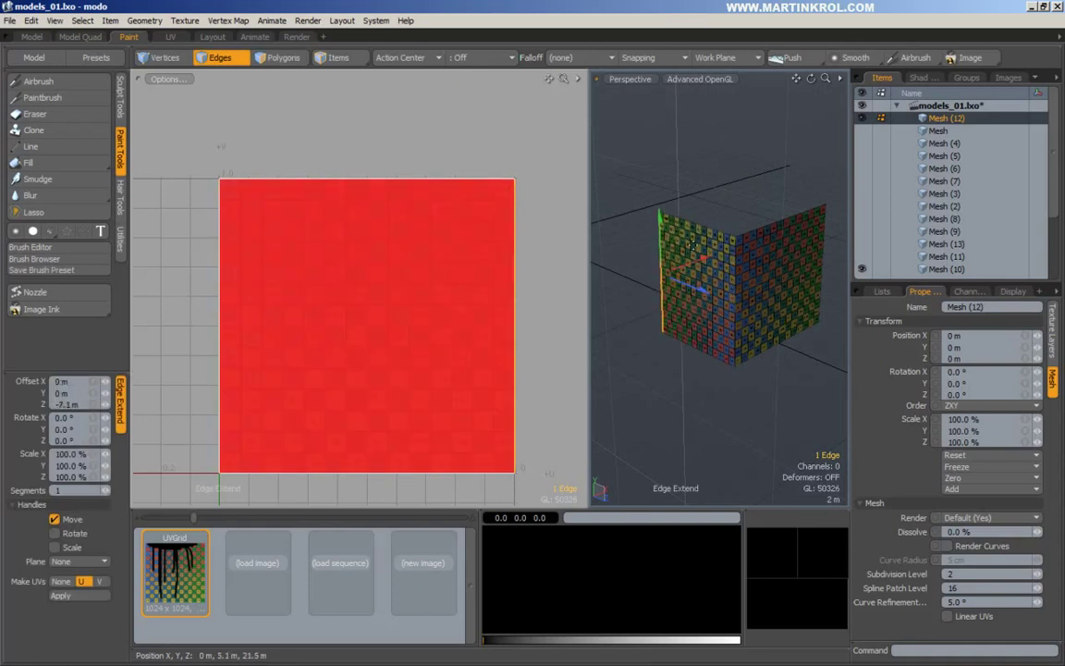
{"action": "key", "text": "space"}
Step: Examine the UVGrid texture on the extended faces from several sides and compare it with the UV square
{"action": "left_click_drag", "start_coordinate": [692, 278], "coordinate": [678, 302], "text": "alt"}
{"action": "scroll", "coordinate": [757, 268], "scroll_direction": "down", "scroll_amount": 3}
{"action": "scroll", "coordinate": [678, 302], "scroll_direction": "down", "scroll_amount": 2}
{"action": "key", "text": "2"}
{"action": "right_click_drag", "start_coordinate": [717, 142], "coordinate": [751, 174]}
{"action": "scroll", "coordinate": [751, 292], "scroll_direction": "up", "scroll_amount": 3}
{"action": "left_click_drag", "start_coordinate": [750, 292], "coordinate": [705, 294], "text": "alt"}
{"action": "scroll", "coordinate": [749, 289], "scroll_direction": "down", "scroll_amount": 2}
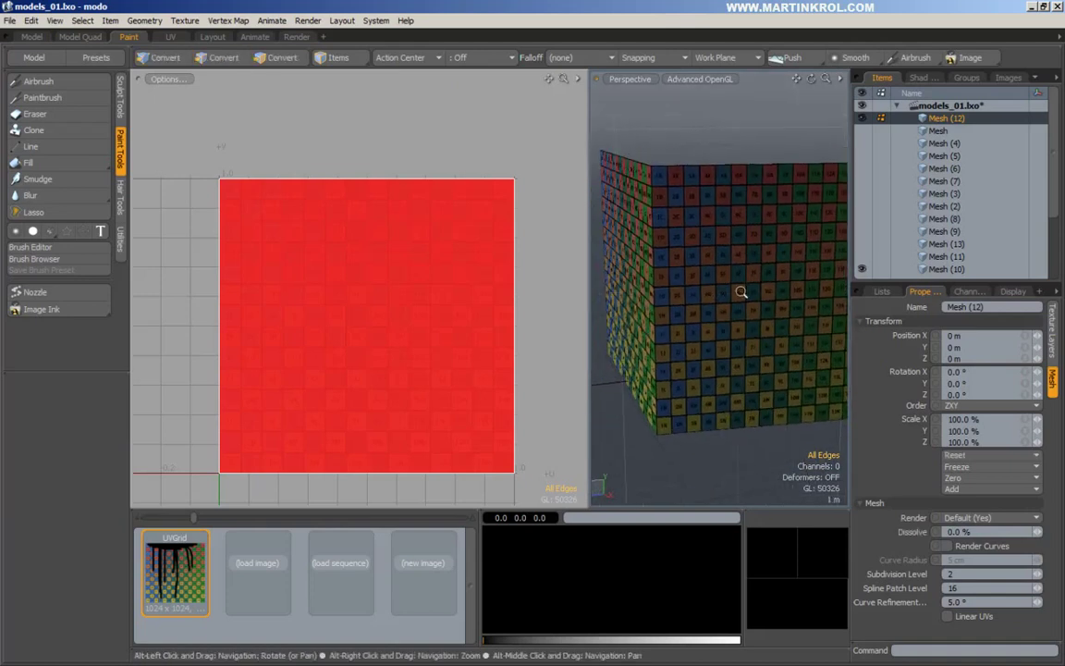
{"action": "scroll", "coordinate": [471, 285], "scroll_direction": "down", "scroll_amount": 2}
{"action": "left_click_drag", "start_coordinate": [543, 224], "coordinate": [516, 232], "text": "alt"}
{"action": "left_click_drag", "start_coordinate": [685, 222], "coordinate": [753, 155], "text": "alt"}
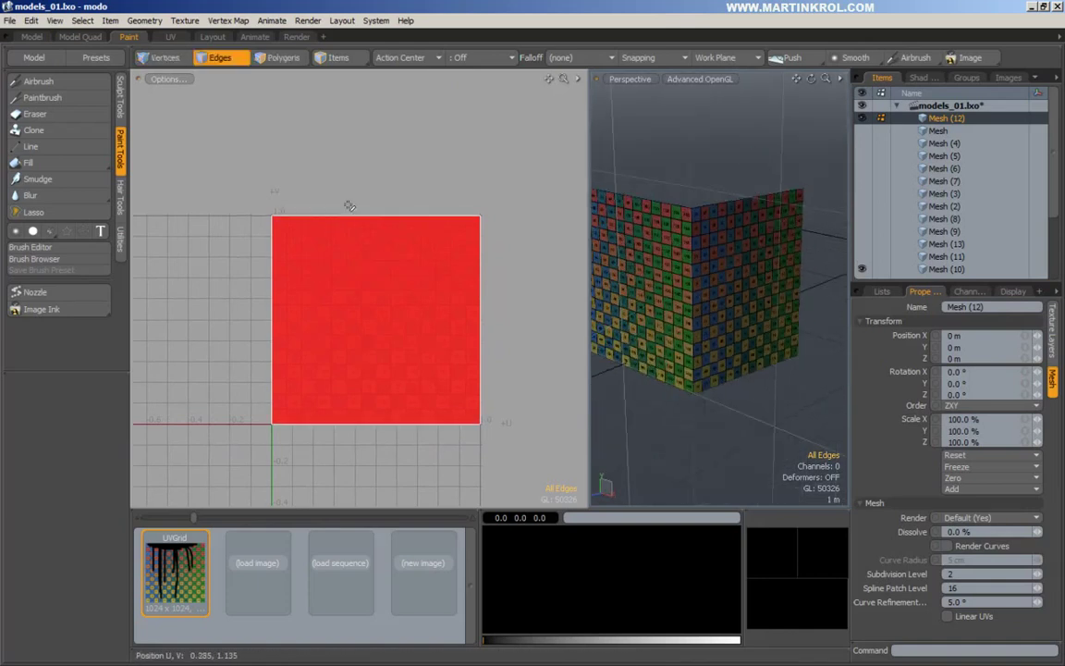
Step: Select one side polygon to check its area in the UV view, and clear the selection
{"action": "left_click", "coordinate": [284, 58]}
{"action": "left_click", "coordinate": [779, 231]}
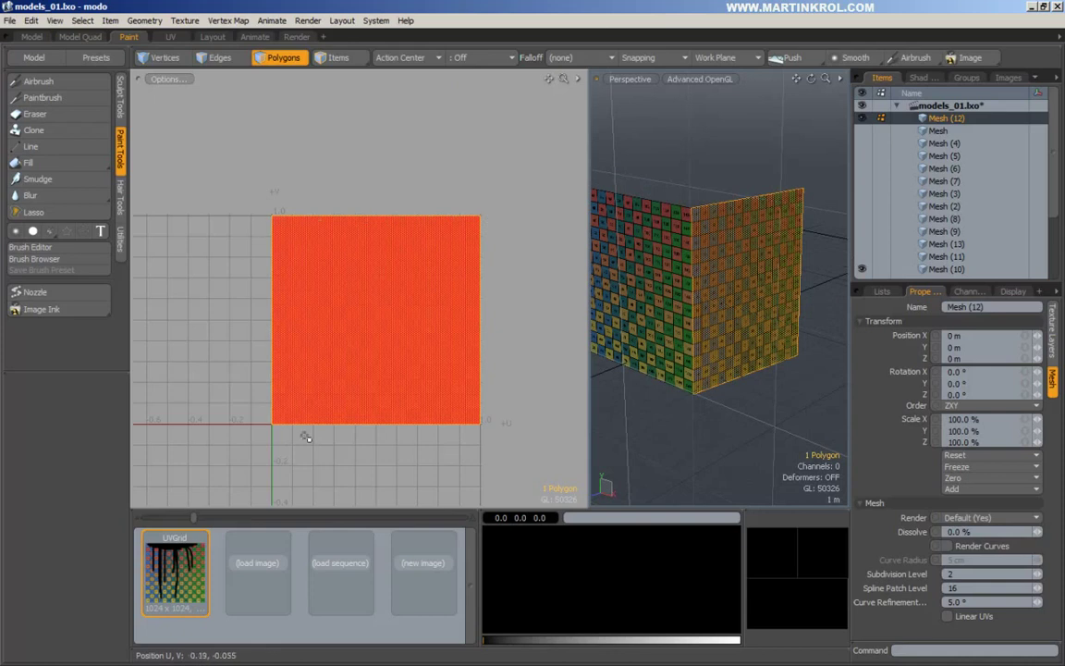
{"action": "left_click", "coordinate": [251, 200]}
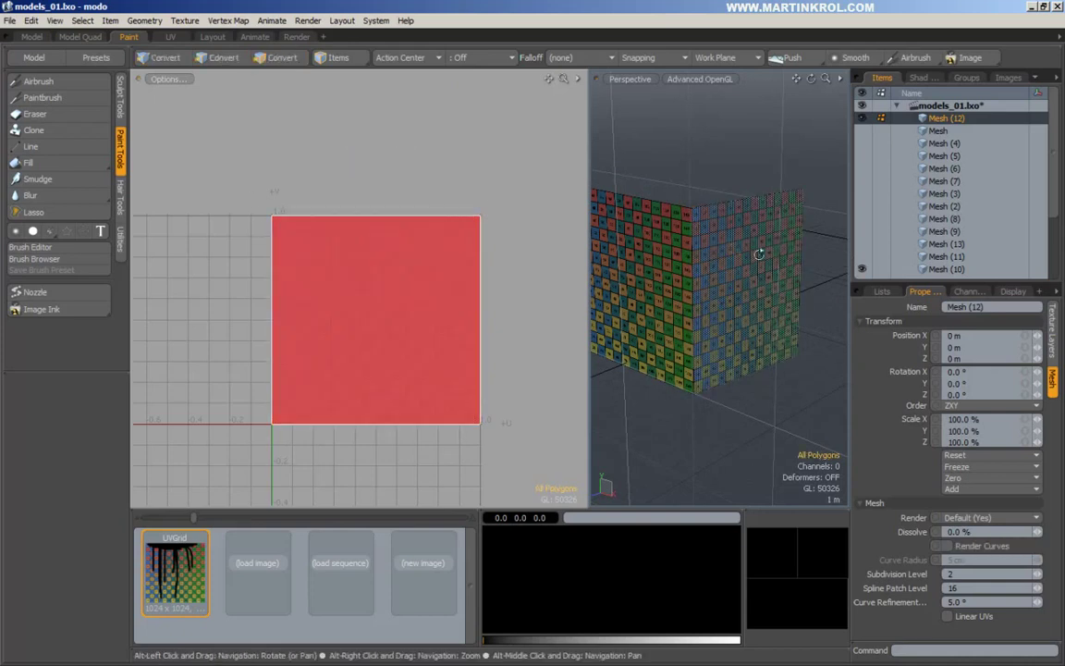
{"action": "left_click_drag", "start_coordinate": [684, 231], "coordinate": [737, 155], "text": "alt"}
{"action": "left_click_drag", "start_coordinate": [672, 217], "coordinate": [788, 202], "text": "alt"}
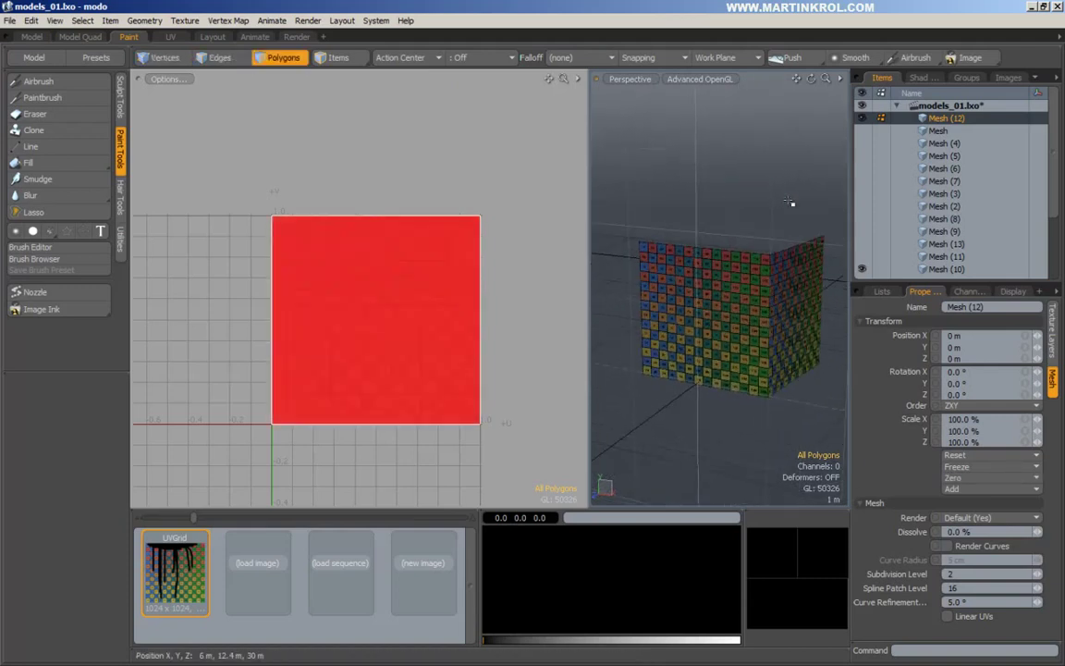
Step: Switch to the UV layout and apply a planar UV projection along Z with automatic settings to the mesh
{"action": "left_click", "coordinate": [121, 96]}
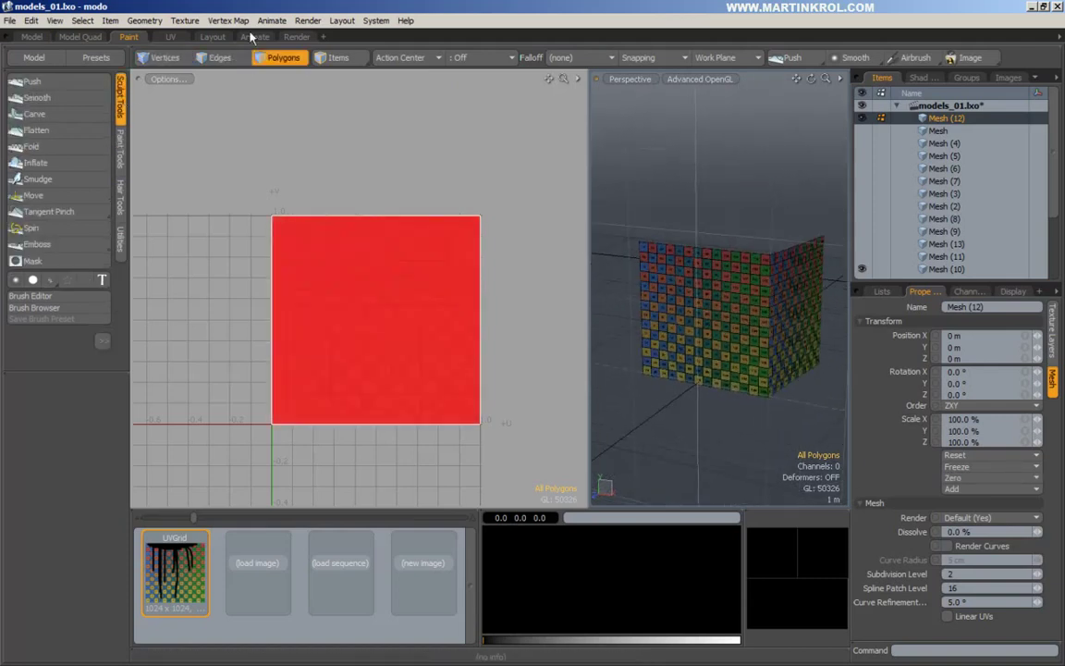
{"action": "left_click", "coordinate": [171, 37]}
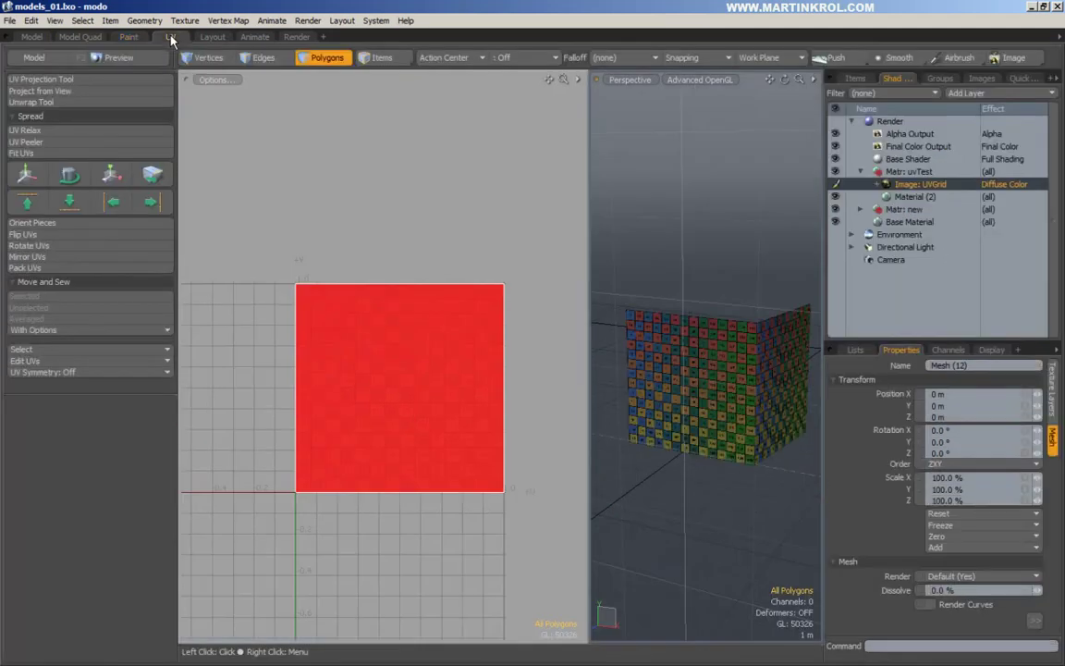
{"action": "left_click_drag", "start_coordinate": [707, 328], "coordinate": [731, 338], "text": "alt"}
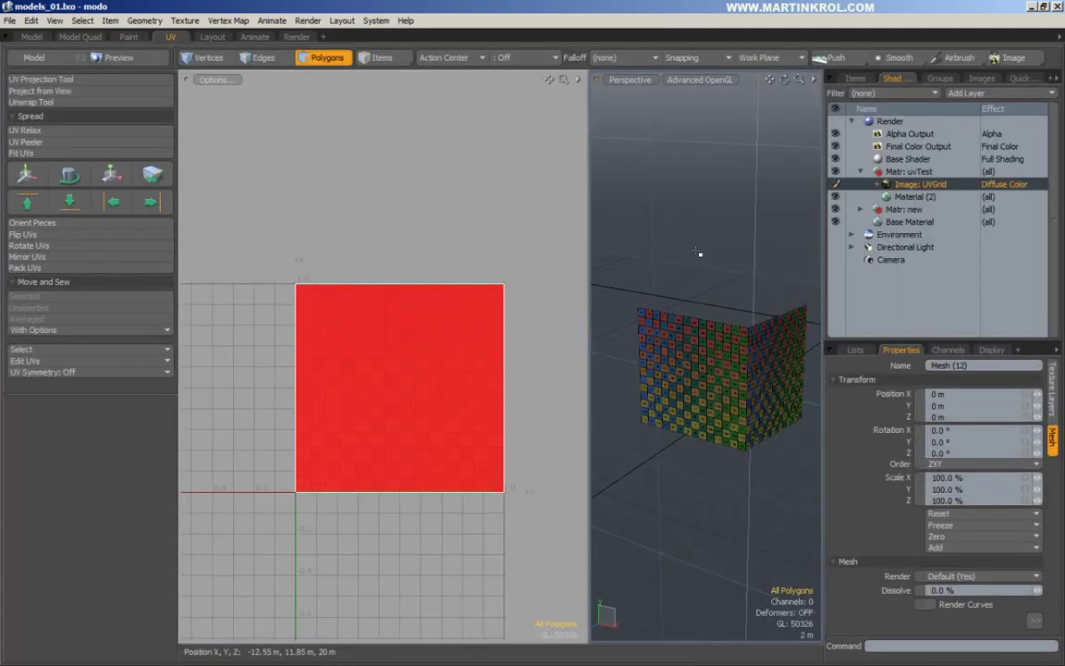
{"action": "left_click", "coordinate": [34, 81]}
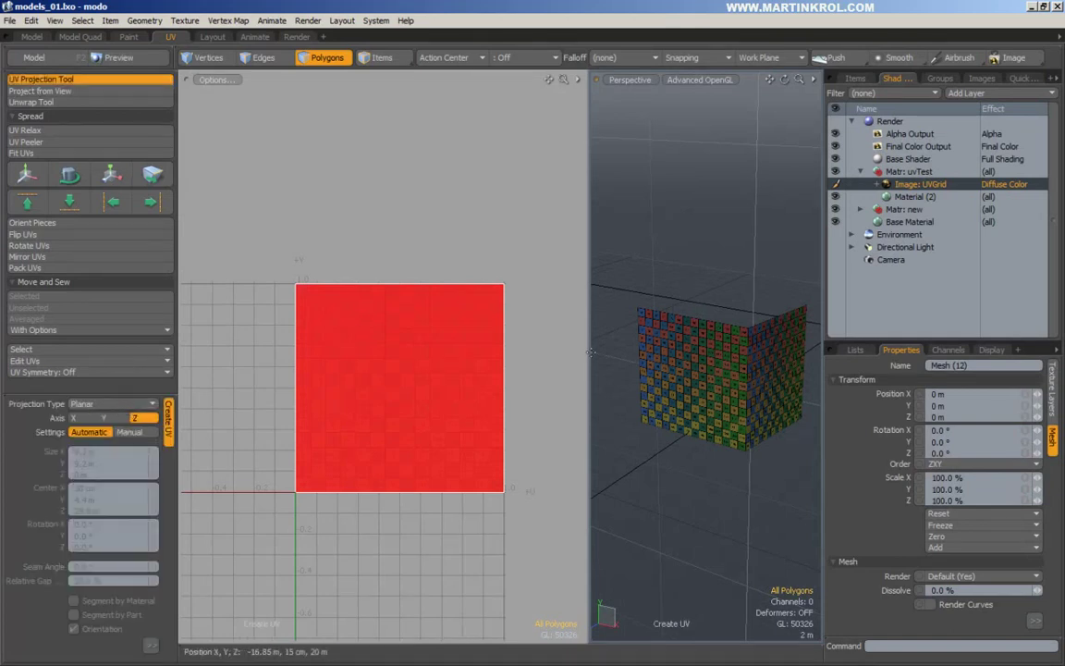
{"action": "left_click", "coordinate": [658, 351]}
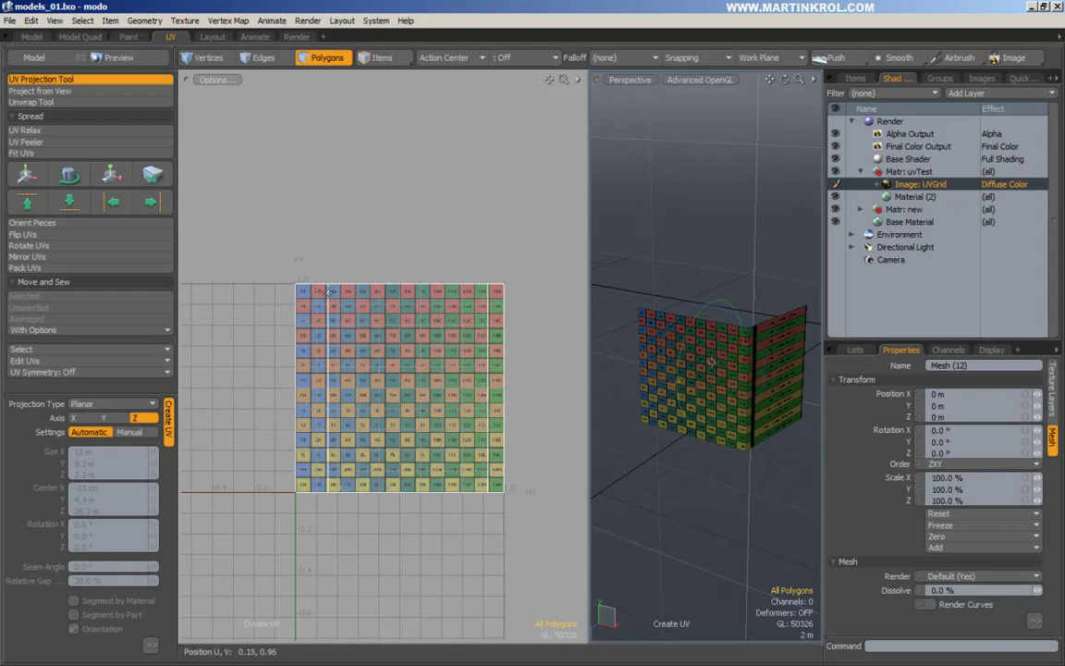
Step: Examine the projected texture on the side faces and select the connected polygons in both views, clearing the selection each time
{"action": "left_click_drag", "start_coordinate": [799, 404], "coordinate": [593, 606], "text": "alt"}
{"action": "left_click_drag", "start_coordinate": [647, 580], "coordinate": [761, 400], "text": "alt"}
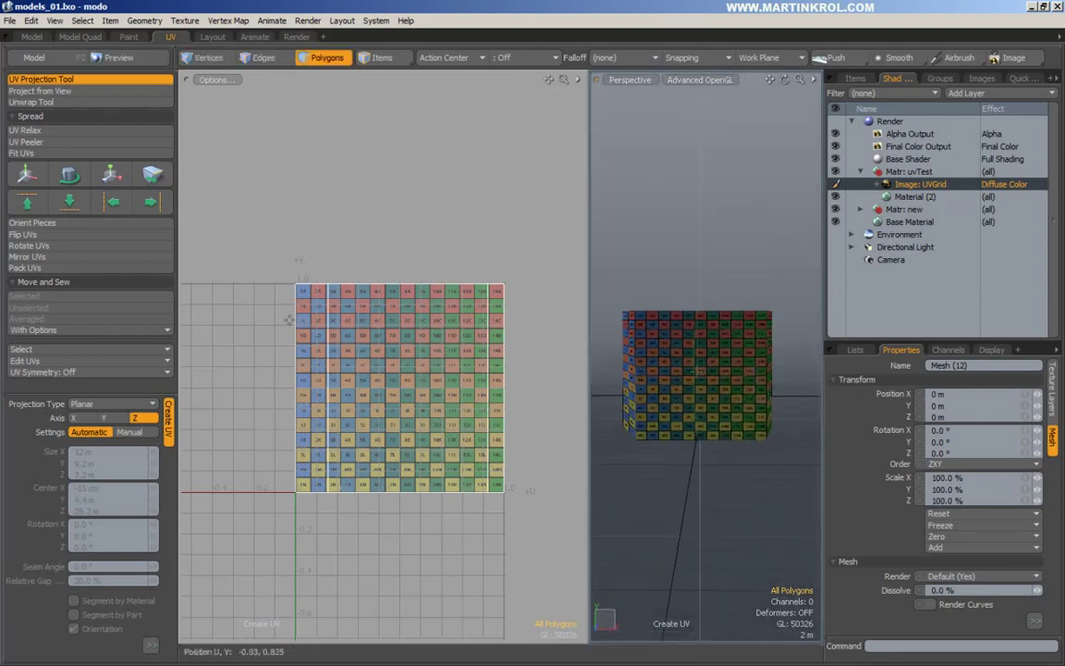
{"action": "left_click_drag", "start_coordinate": [696, 388], "coordinate": [713, 341], "text": "alt"}
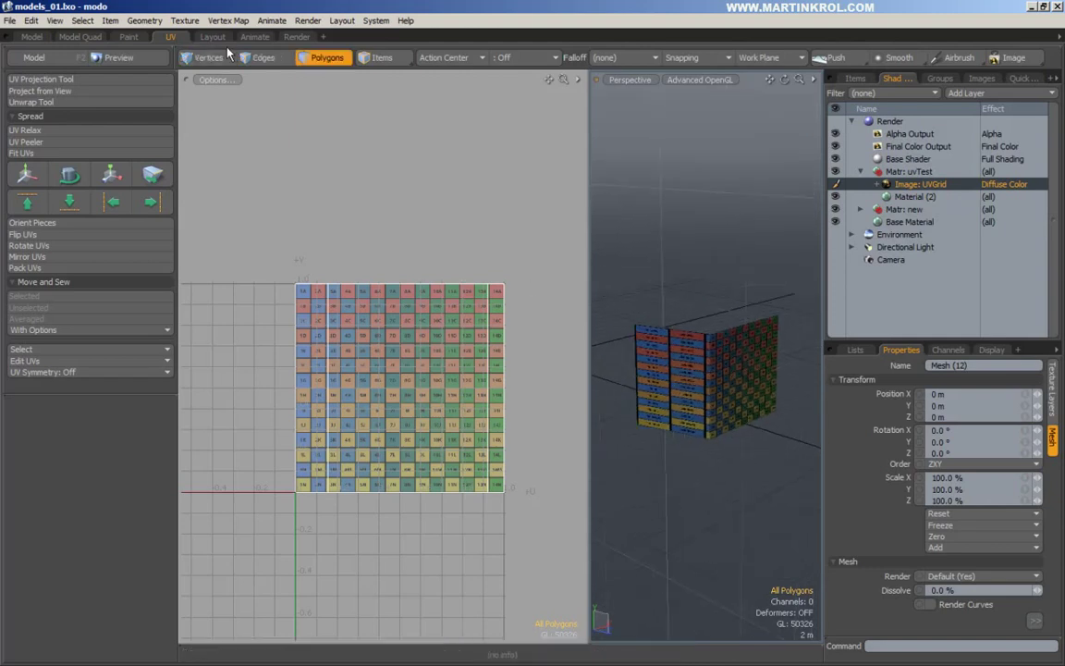
{"action": "left_click", "coordinate": [260, 58]}
{"action": "left_click_drag", "start_coordinate": [397, 231], "coordinate": [476, 313], "text": "ctrl+alt"}
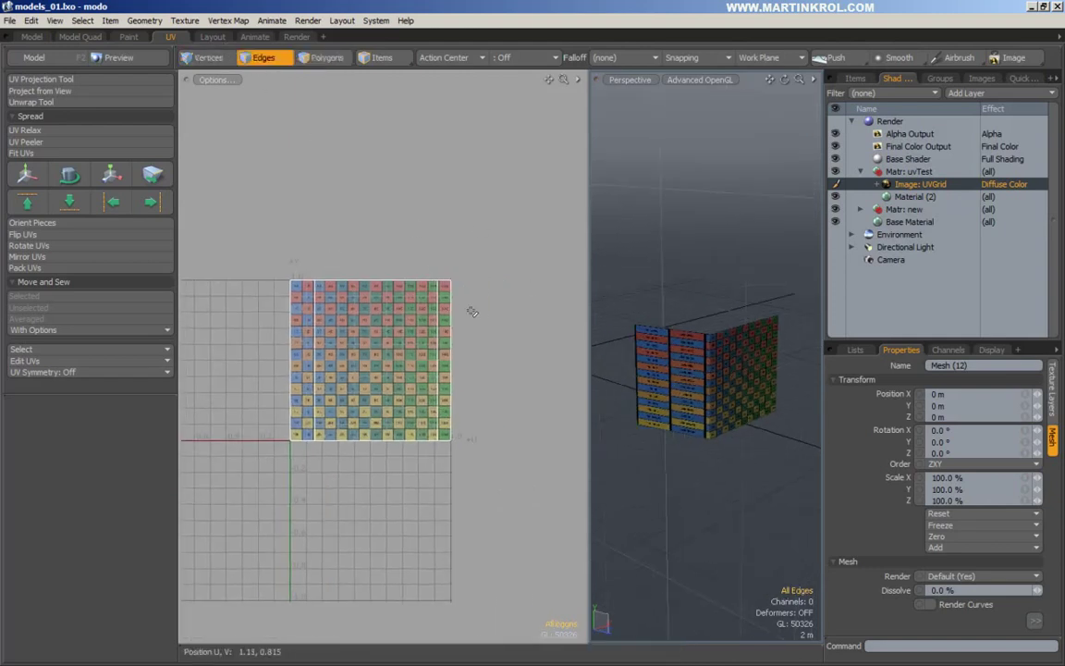
{"action": "left_click", "coordinate": [323, 57]}
{"action": "double_click", "coordinate": [373, 350]}
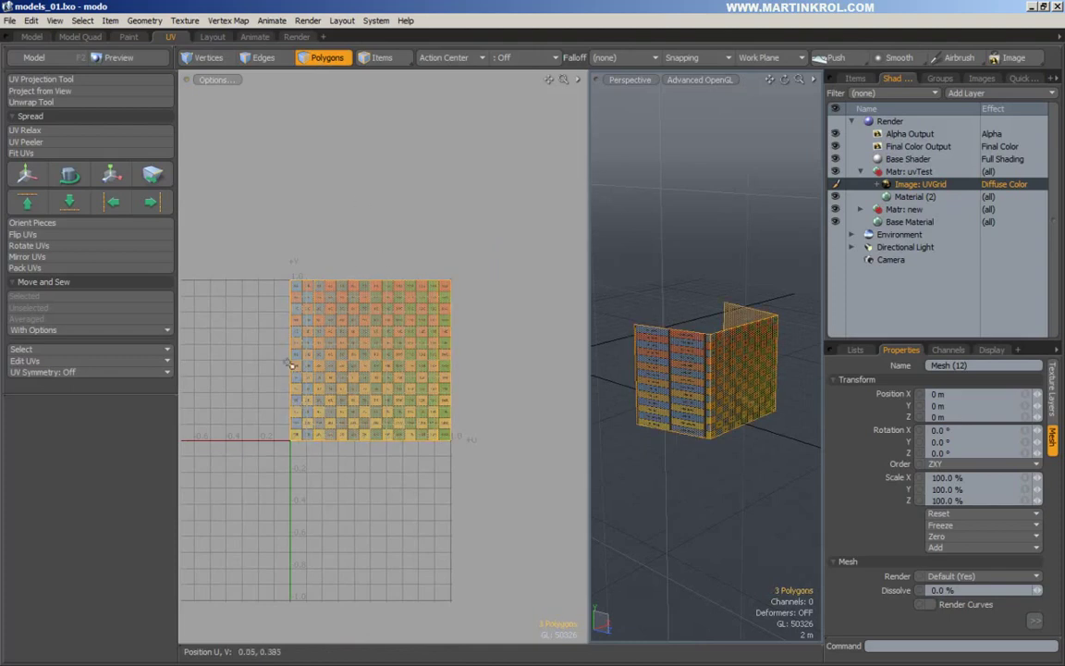
{"action": "left_click", "coordinate": [718, 288]}
{"action": "double_click", "coordinate": [732, 383]}
{"action": "left_click_drag", "start_coordinate": [732, 381], "coordinate": [714, 363], "text": "alt"}
{"action": "left_click", "coordinate": [726, 280]}
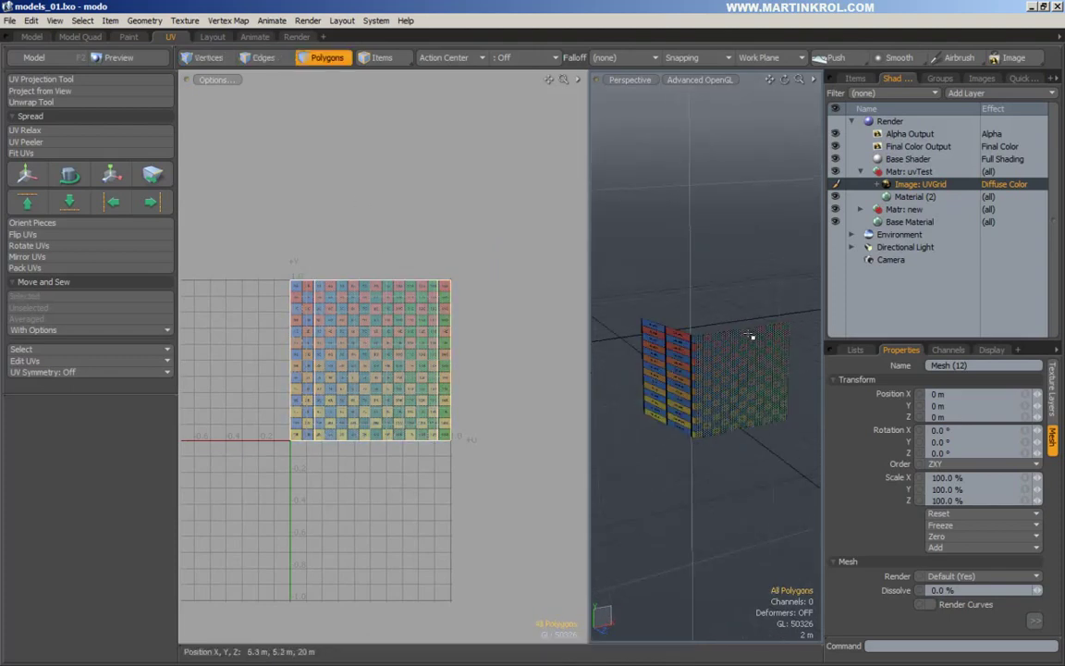
Step: Move the UV island's outer edge on the high-U side by 0.62 in U and inspect that side face
{"action": "left_click", "coordinate": [250, 55]}
{"action": "right_click_drag", "start_coordinate": [478, 333], "coordinate": [482, 346], "text": "alt"}
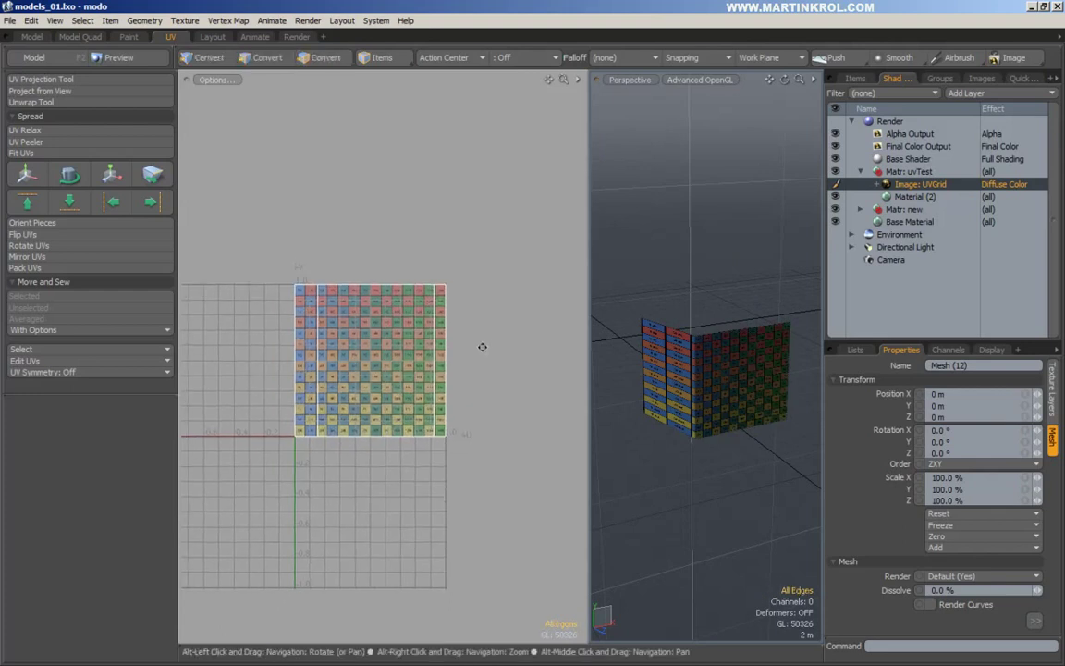
{"action": "left_click_drag", "start_coordinate": [482, 347], "coordinate": [436, 346], "text": "alt"}
{"action": "key", "text": "w"}
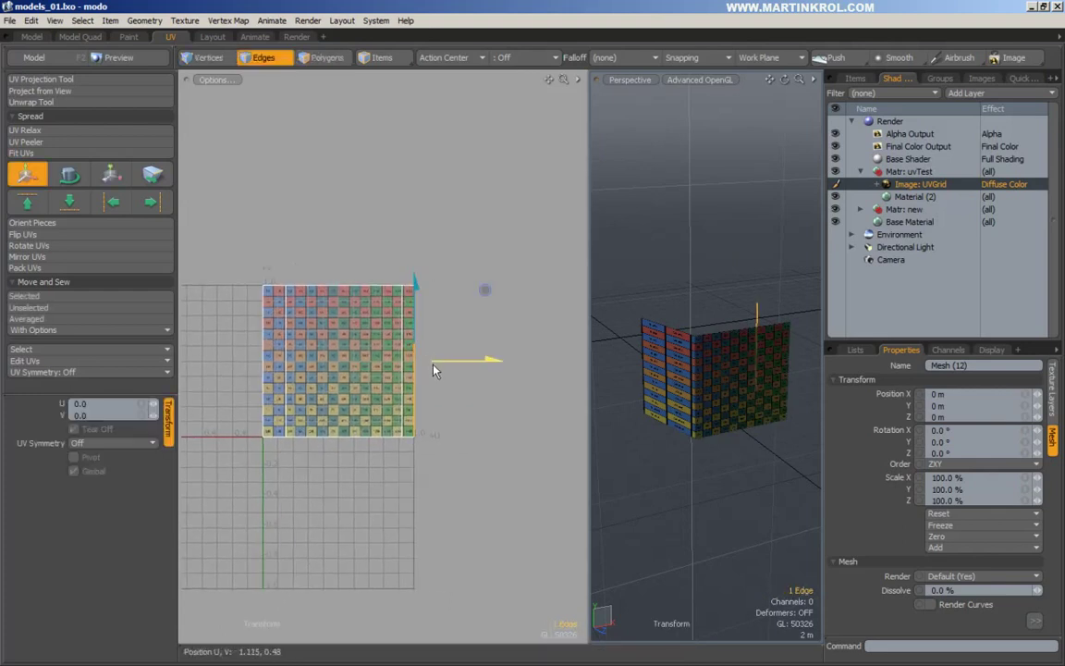
{"action": "left_click_drag", "start_coordinate": [437, 363], "coordinate": [532, 362]}
{"action": "left_click_drag", "start_coordinate": [679, 367], "coordinate": [576, 353], "text": "alt"}
{"action": "right_click_drag", "start_coordinate": [718, 379], "coordinate": [751, 389], "text": "alt"}
{"action": "left_click_drag", "start_coordinate": [751, 388], "coordinate": [661, 401], "text": "alt"}
{"action": "middle_click_drag", "start_coordinate": [661, 401], "coordinate": [694, 401], "text": "alt"}
{"action": "mouse_move", "coordinate": [692, 400]}
{"action": "left_mouse_down", "text": "alt"}
{"action": "mouse_move", "coordinate": [684, 375]}
{"action": "mouse_move", "coordinate": [713, 397]}
{"action": "mouse_move", "coordinate": [707, 388]}
{"action": "left_mouse_up", "text": "alt"}
{"action": "mouse_move", "coordinate": [507, 360]}
{"action": "left_mouse_down"}
{"action": "mouse_move", "coordinate": [536, 360]}
{"action": "mouse_move", "coordinate": [507, 360]}
{"action": "left_mouse_up"}
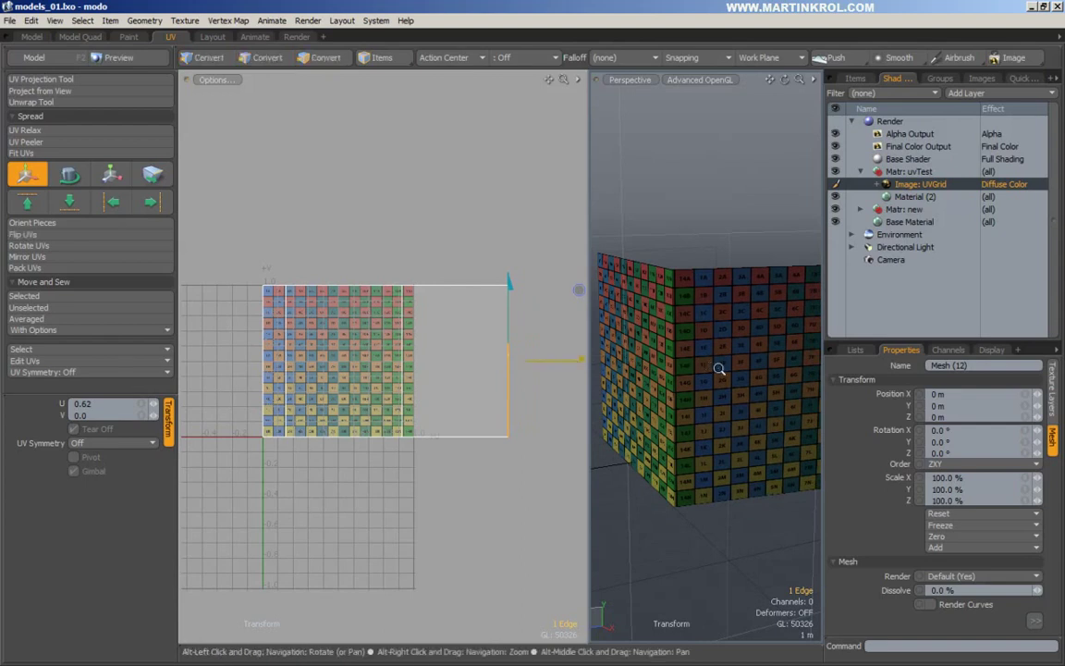
{"action": "scroll", "coordinate": [717, 368], "scroll_direction": "up", "scroll_amount": 5}
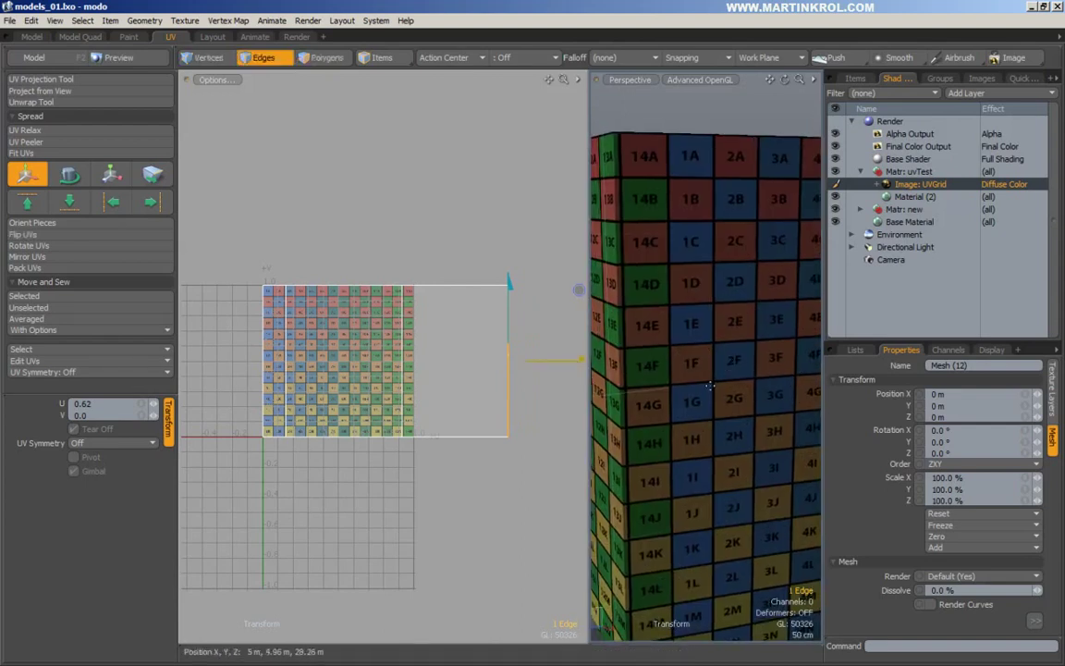
{"action": "key", "text": "space"}
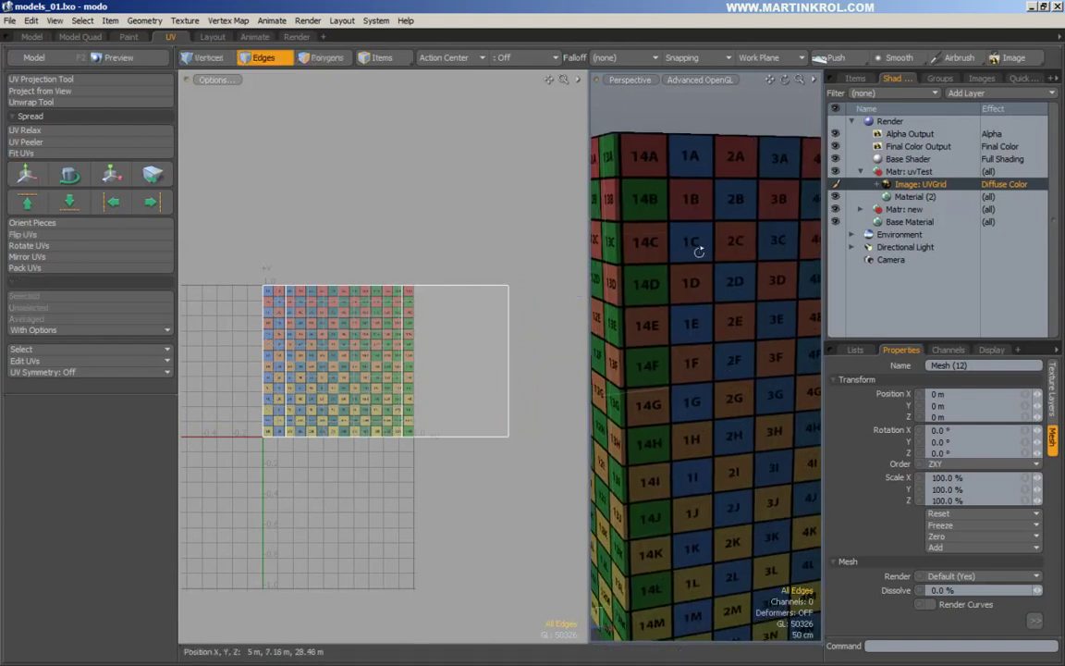
Step: Move the UV island's outer edge on the low-U side by -0.27 in U to relax the other side face
{"action": "left_click_drag", "start_coordinate": [699, 251], "coordinate": [778, 266], "text": "alt"}
{"action": "right_click_drag", "start_coordinate": [778, 265], "coordinate": [687, 287], "text": "alt"}
{"action": "left_click_drag", "start_coordinate": [687, 287], "coordinate": [730, 278], "text": "alt"}
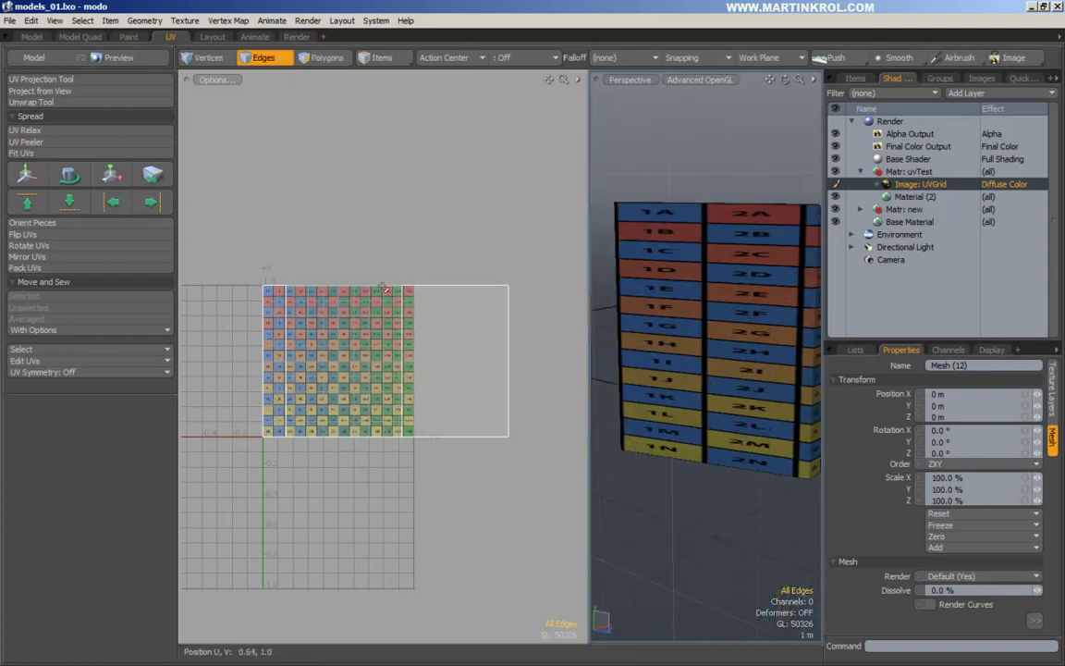
{"action": "left_click_drag", "start_coordinate": [273, 322], "coordinate": [369, 323], "text": "alt"}
{"action": "left_click", "coordinate": [362, 347]}
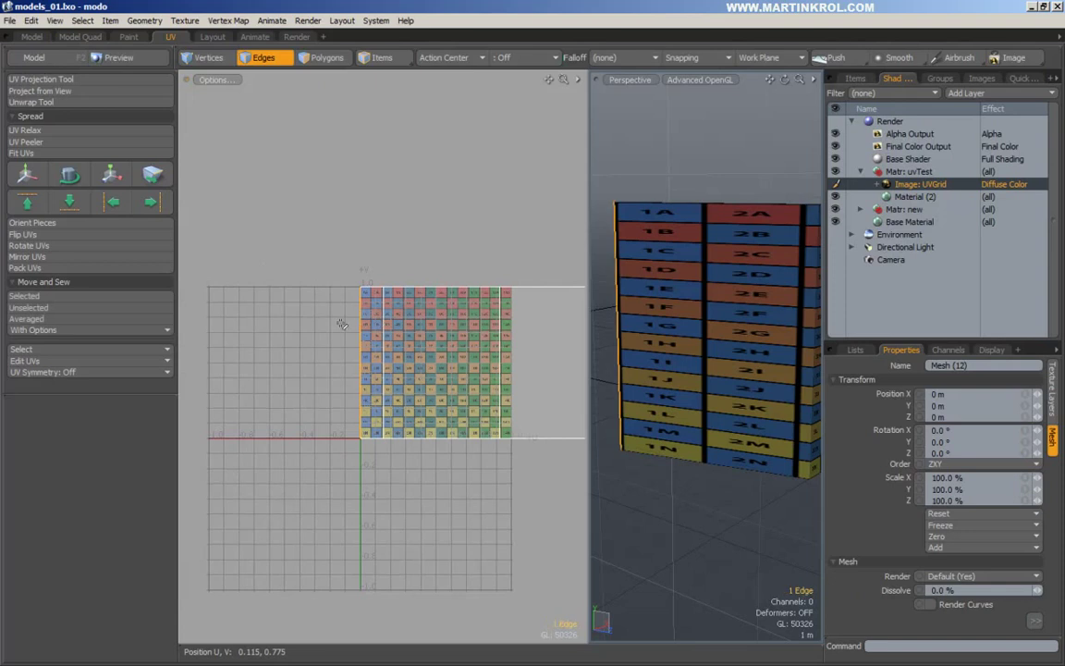
{"action": "key", "text": "y"}
{"action": "left_click_drag", "start_coordinate": [412, 368], "coordinate": [369, 368]}
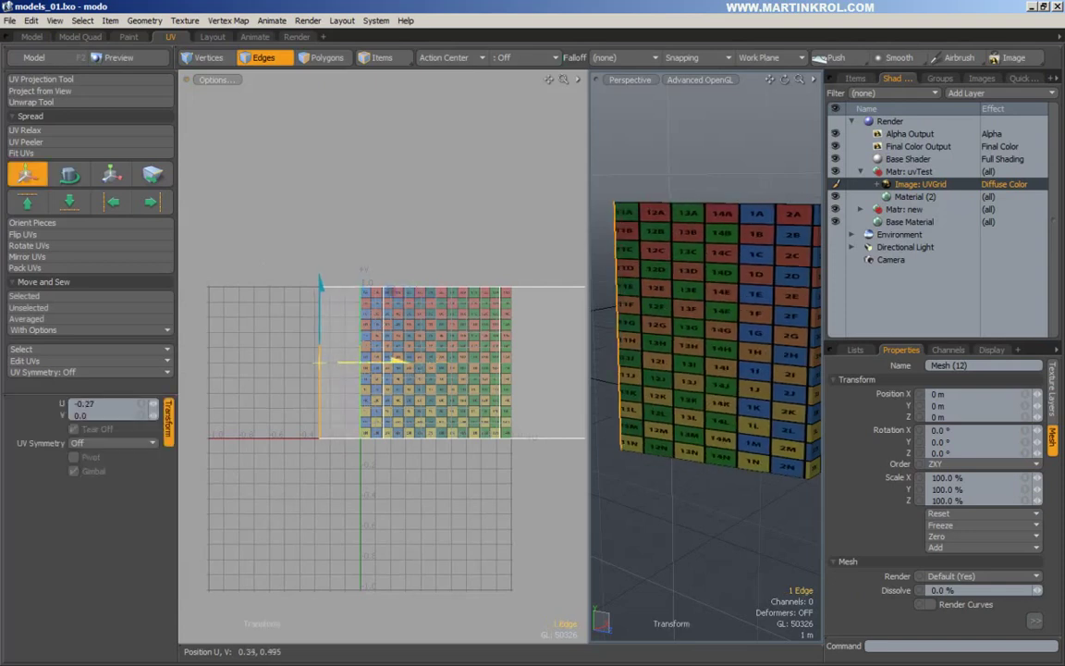
Step: Move the UV island's outer edge on the low-U side by -0.44 in U, then slightly further outward
{"action": "left_click_drag", "start_coordinate": [647, 305], "coordinate": [638, 309], "text": "alt"}
{"action": "right_click_drag", "start_coordinate": [638, 309], "coordinate": [684, 296], "text": "alt"}
{"action": "left_click_drag", "start_coordinate": [684, 296], "coordinate": [703, 266], "text": "alt"}
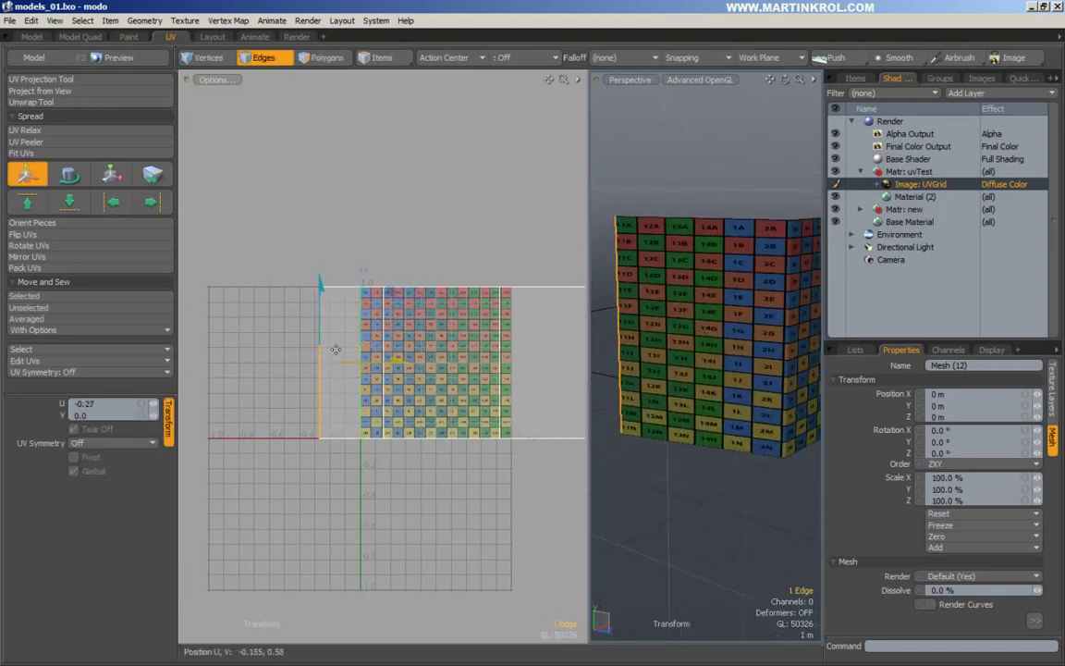
{"action": "left_click_drag", "start_coordinate": [370, 363], "coordinate": [345, 362]}
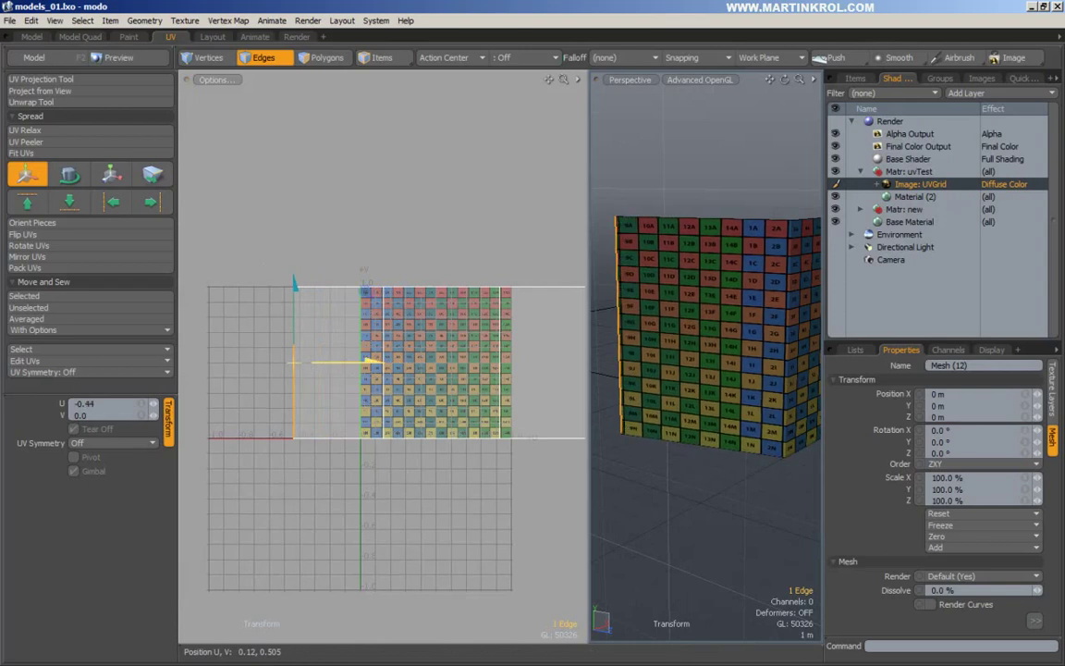
{"action": "key", "text": "space"}
{"action": "left_click", "coordinate": [617, 197]}
{"action": "mouse_move", "coordinate": [664, 249]}
{"action": "left_mouse_down", "text": "alt"}
{"action": "mouse_move", "coordinate": [676, 257]}
{"action": "mouse_move", "coordinate": [669, 250]}
{"action": "left_mouse_up", "text": "alt"}
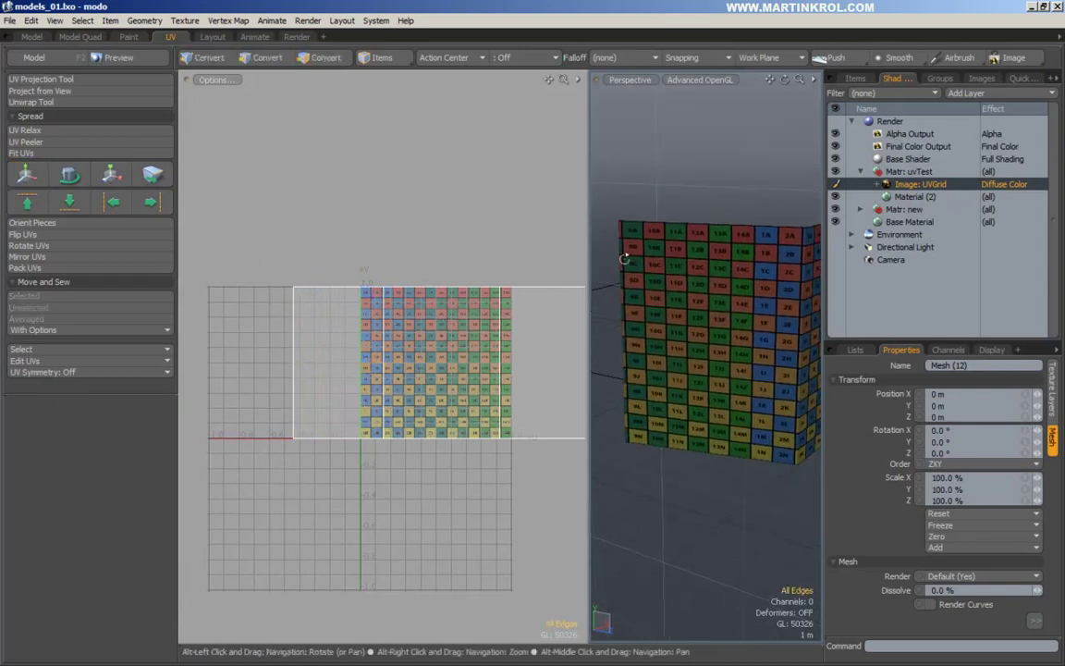
{"action": "key", "text": "w"}
{"action": "left_click_drag", "start_coordinate": [336, 360], "coordinate": [329, 361]}
{"action": "key", "text": "space"}
Step: Inspect the grid texture on the adjusted side face and across the corner to the neighbouring face
{"action": "left_click", "coordinate": [652, 180]}
{"action": "left_click_drag", "start_coordinate": [652, 181], "coordinate": [582, 203], "text": "alt"}
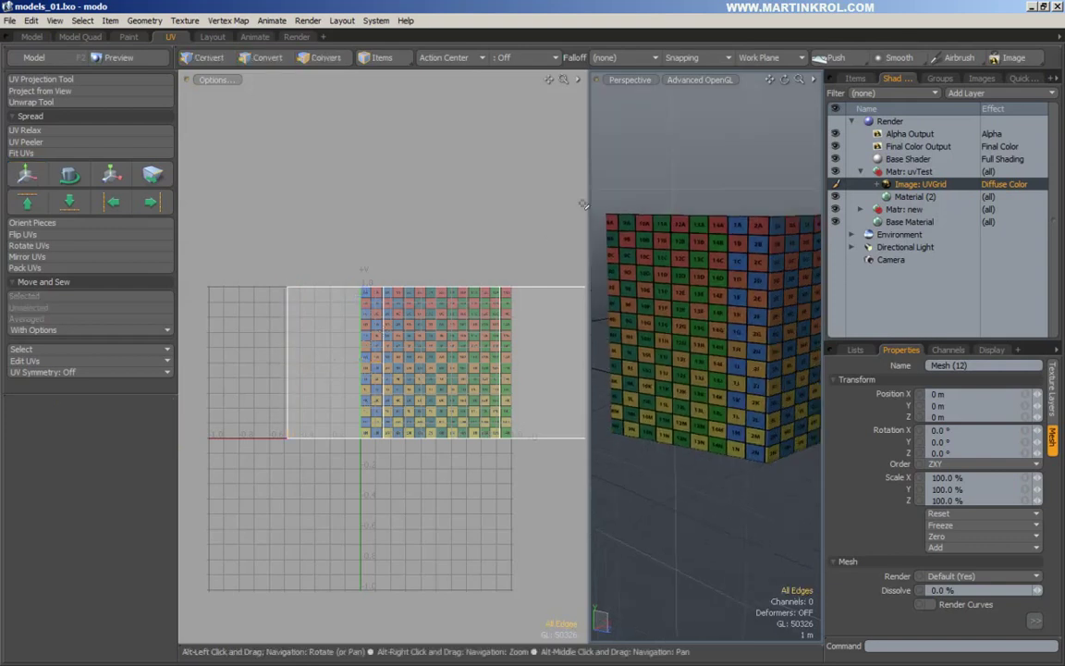
{"action": "left_click_drag", "start_coordinate": [752, 221], "coordinate": [730, 189], "text": "alt"}
{"action": "scroll", "coordinate": [706, 274], "scroll_direction": "up", "scroll_amount": 2}
{"action": "left_click_drag", "start_coordinate": [706, 274], "coordinate": [725, 298], "text": "alt"}
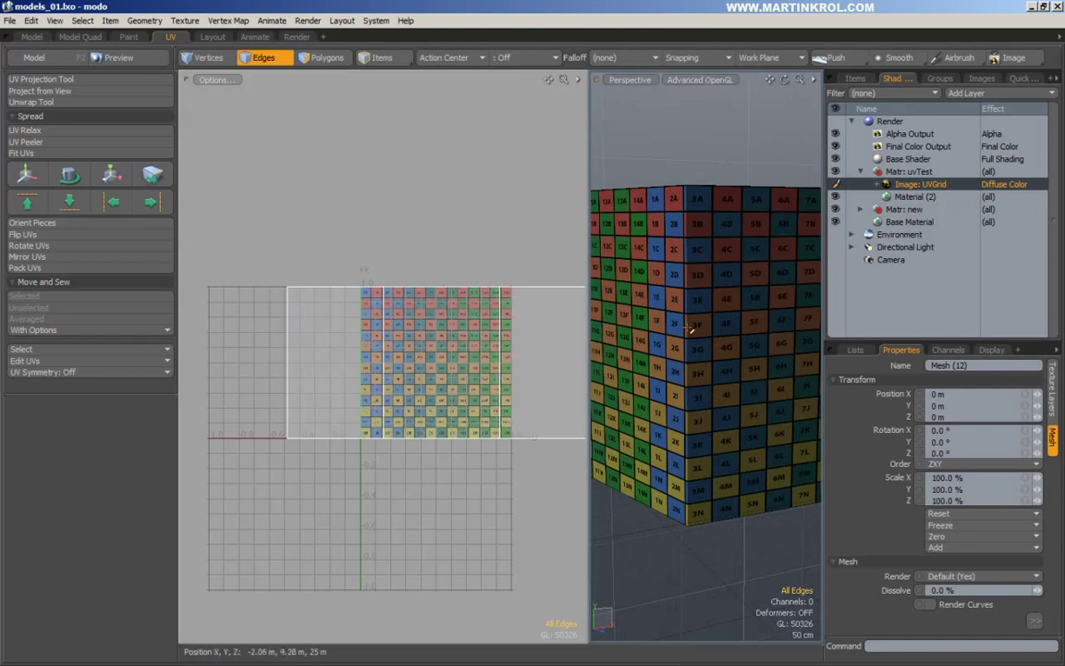
{"action": "left_click_drag", "start_coordinate": [723, 135], "coordinate": [644, 282], "text": "alt"}
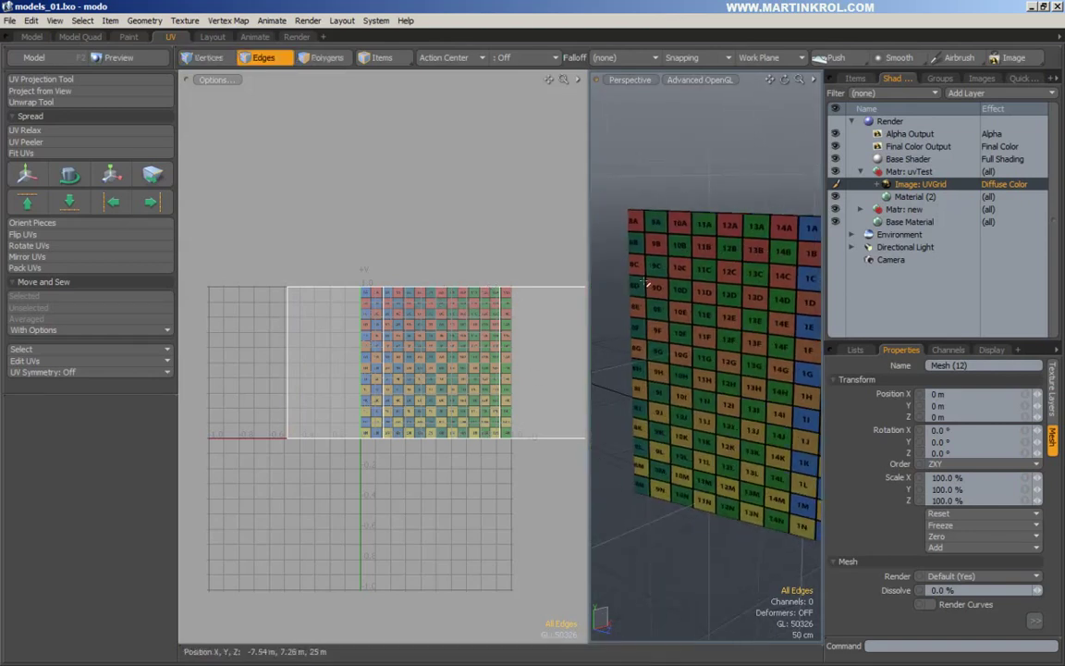
{"action": "left_click_drag", "start_coordinate": [792, 289], "coordinate": [723, 150], "text": "alt"}
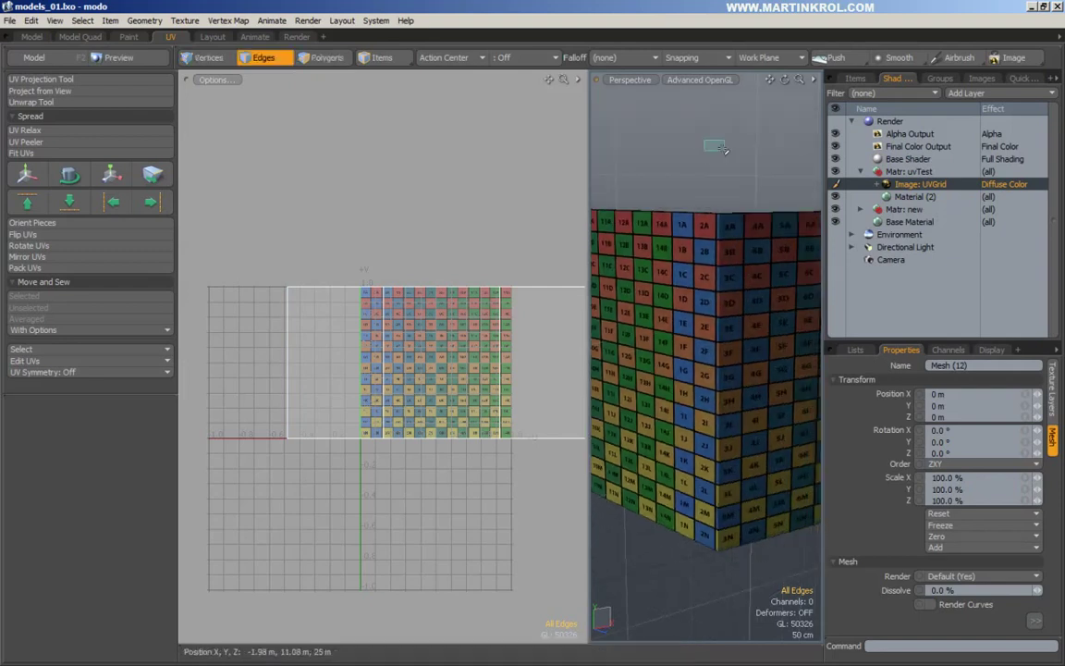
Step: Select the low-U side polygon in the UV view, rotate its UVs by -180° with Tear Off enabled, and clear the selection
{"action": "left_click", "coordinate": [321, 57]}
{"action": "left_click", "coordinate": [326, 340]}
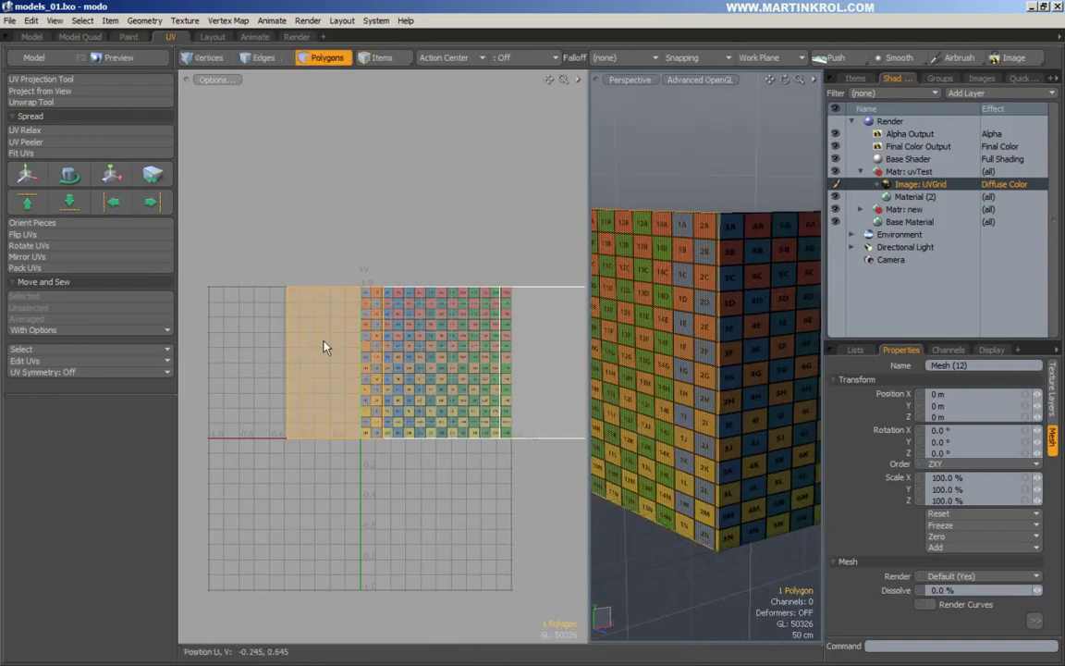
{"action": "left_click", "coordinate": [69, 174]}
{"action": "key", "text": "w"}
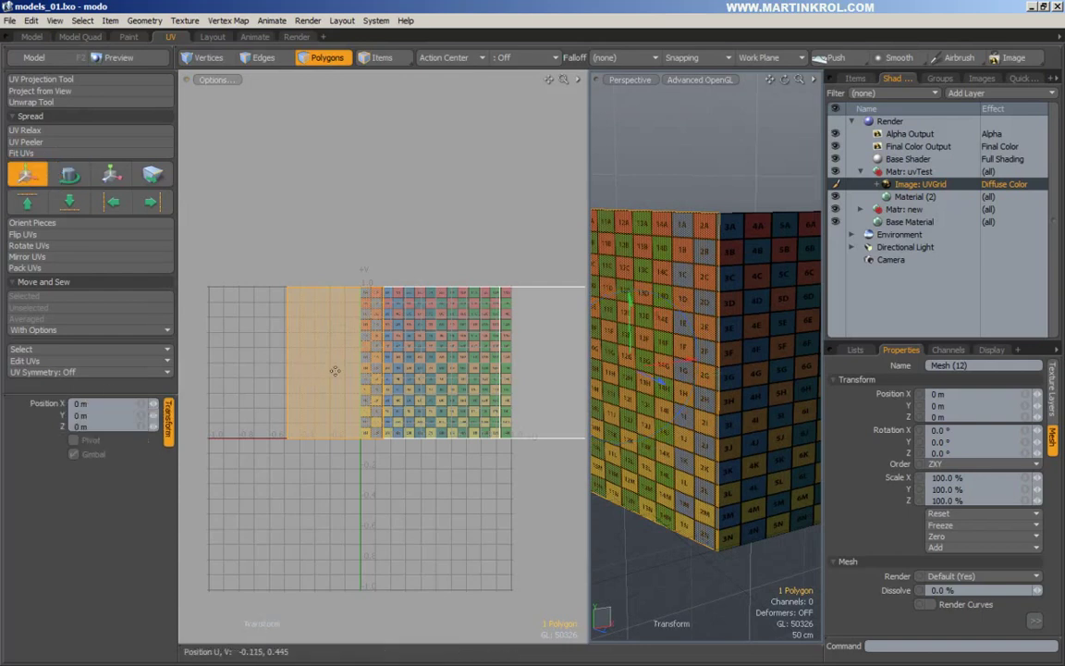
{"action": "key", "text": "q"}
{"action": "left_click", "coordinate": [400, 375]}
{"action": "key", "text": "w"}
{"action": "key", "text": "q"}
{"action": "left_click", "coordinate": [334, 367]}
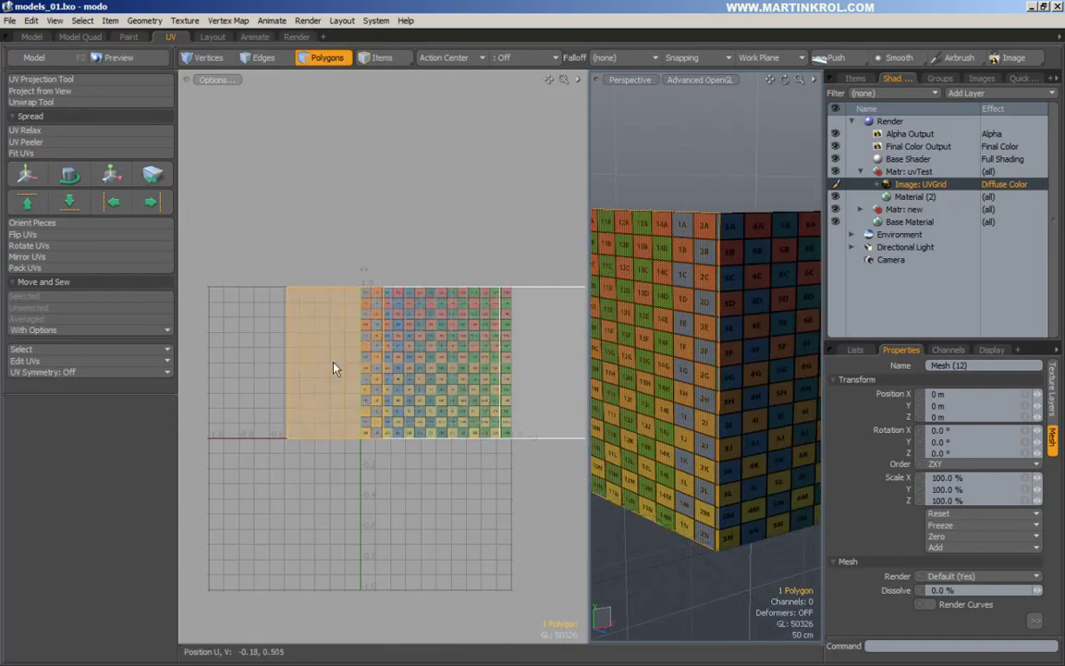
{"action": "key", "text": "w"}
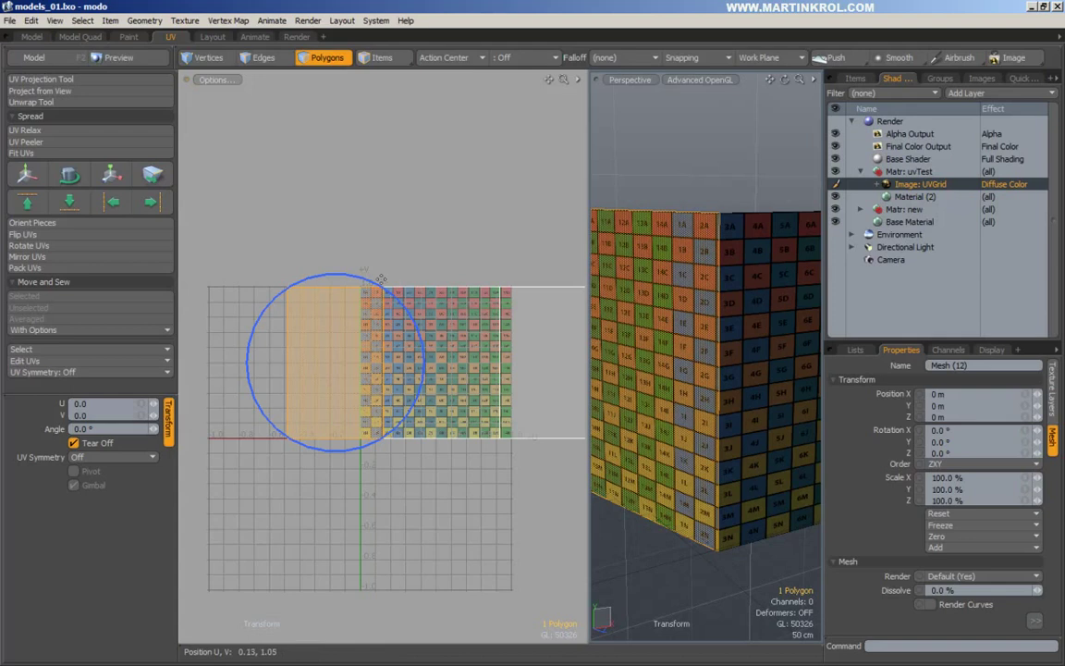
{"action": "left_click_drag", "start_coordinate": [326, 262], "coordinate": [342, 451]}
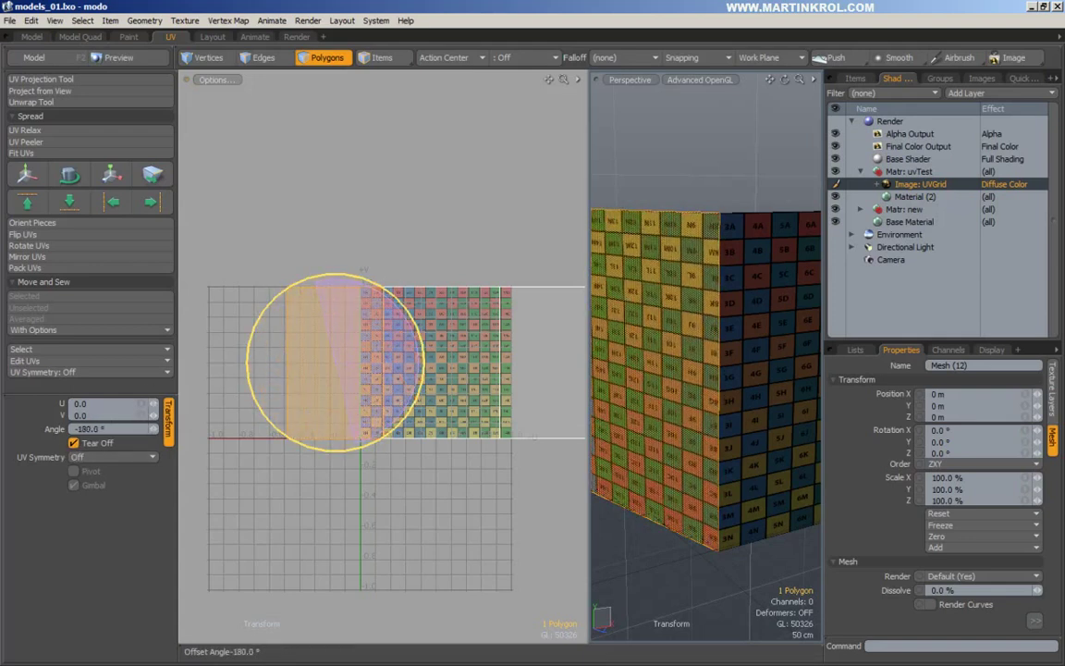
{"action": "key", "text": "q"}
{"action": "left_click", "coordinate": [430, 278]}
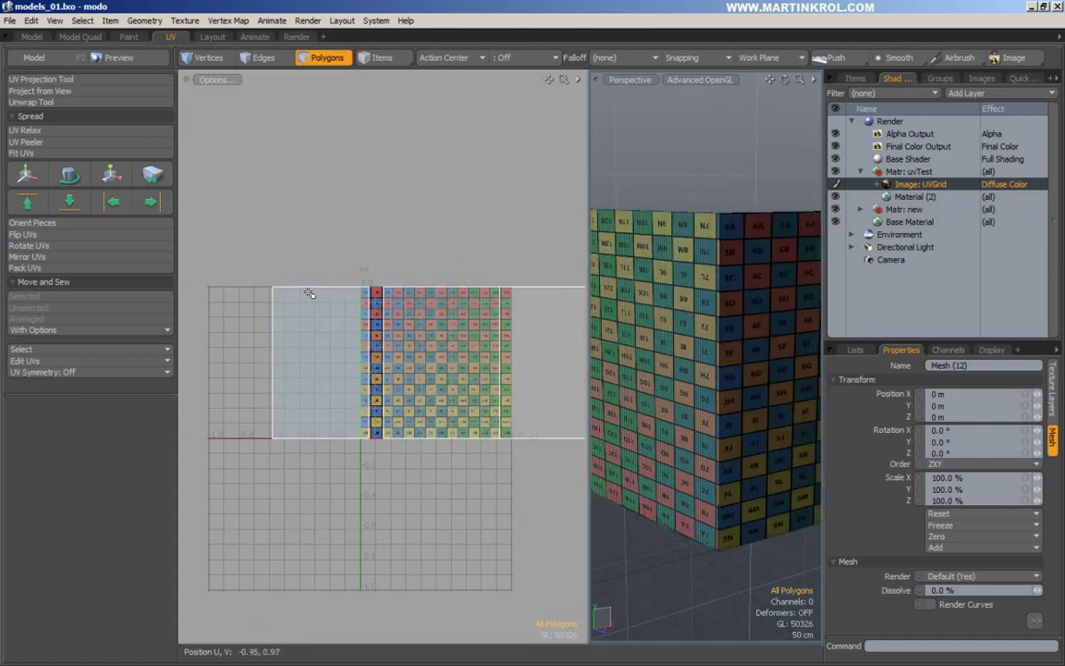
Step: Select the rotated UV polygon's vertices to compare their positions in the UV view with the 3D mesh
{"action": "left_click", "coordinate": [212, 61]}
{"action": "left_click_drag", "start_coordinate": [665, 225], "coordinate": [783, 218], "text": "alt"}
{"action": "scroll", "coordinate": [710, 215], "scroll_direction": "down", "scroll_amount": 1, "text": "alt"}
{"action": "left_click_drag", "start_coordinate": [708, 226], "coordinate": [668, 244], "text": "alt"}
{"action": "left_click", "coordinate": [759, 248]}
{"action": "mouse_move", "coordinate": [758, 250]}
{"action": "right_mouse_down", "text": "alt"}
{"action": "mouse_move", "coordinate": [785, 256]}
{"action": "mouse_move", "coordinate": [774, 259]}
{"action": "right_mouse_up", "text": "alt"}
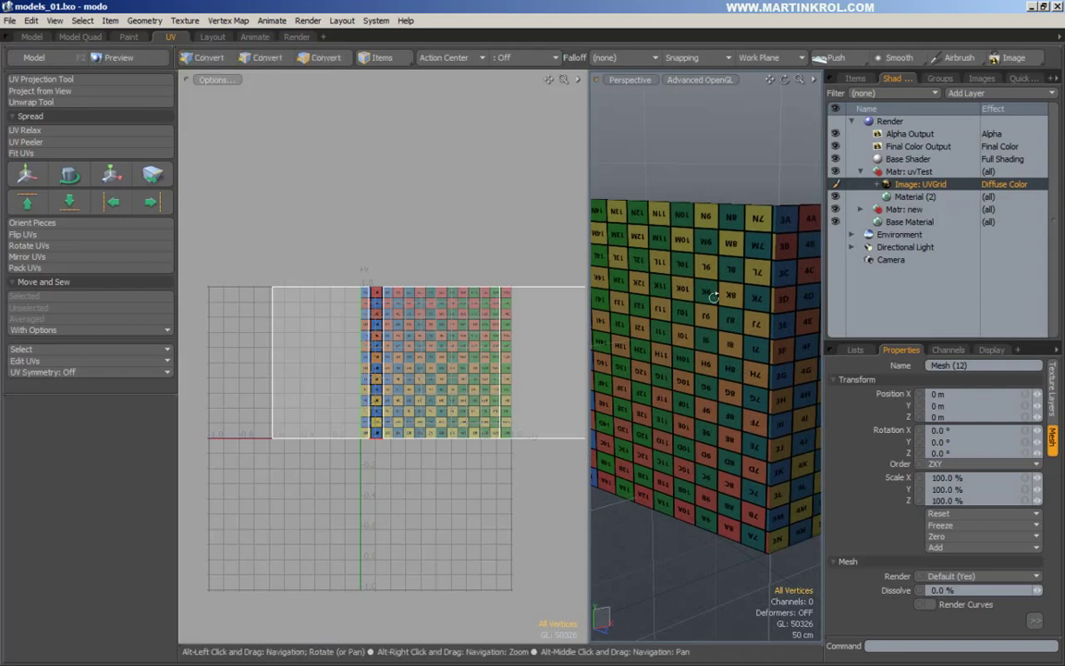
{"action": "scroll", "coordinate": [714, 296], "scroll_direction": "down", "scroll_amount": 1}
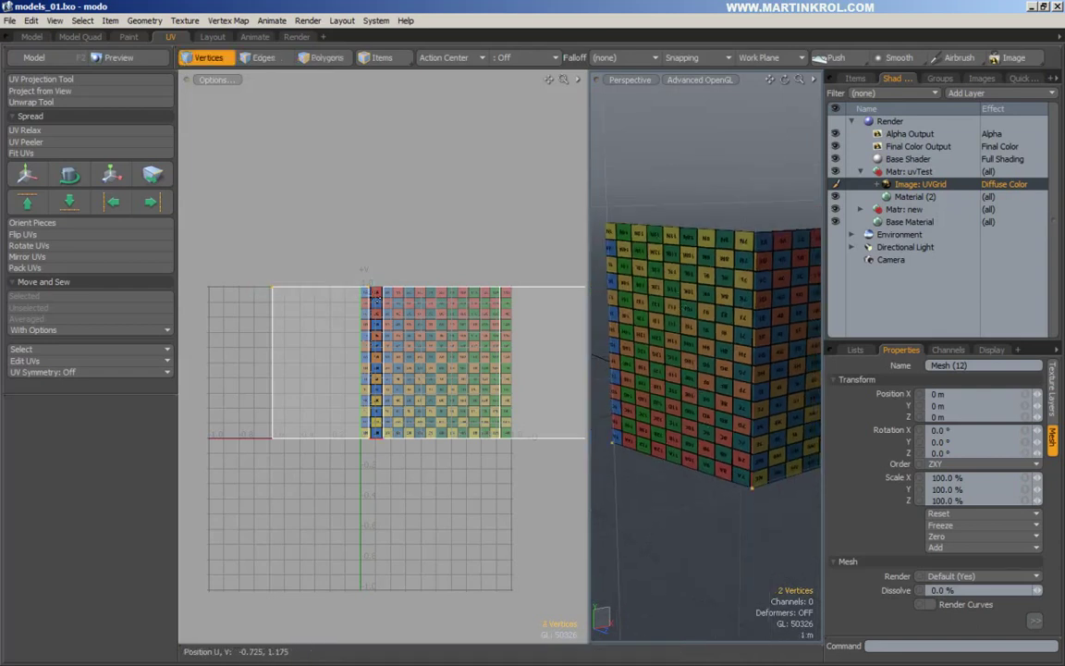
{"action": "left_click_drag", "start_coordinate": [756, 496], "coordinate": [675, 472], "text": "alt"}
{"action": "left_click_drag", "start_coordinate": [394, 273], "coordinate": [357, 283], "text": "alt"}
Step: Compare the horizontal edges of the rotated UV polygon with their matching edges on the 3D mesh
{"action": "mouse_move", "coordinate": [637, 297]}
{"action": "left_mouse_down", "text": "alt"}
{"action": "mouse_move", "coordinate": [668, 312]}
{"action": "mouse_move", "coordinate": [646, 311]}
{"action": "left_mouse_up", "text": "alt"}
{"action": "left_click", "coordinate": [263, 58]}
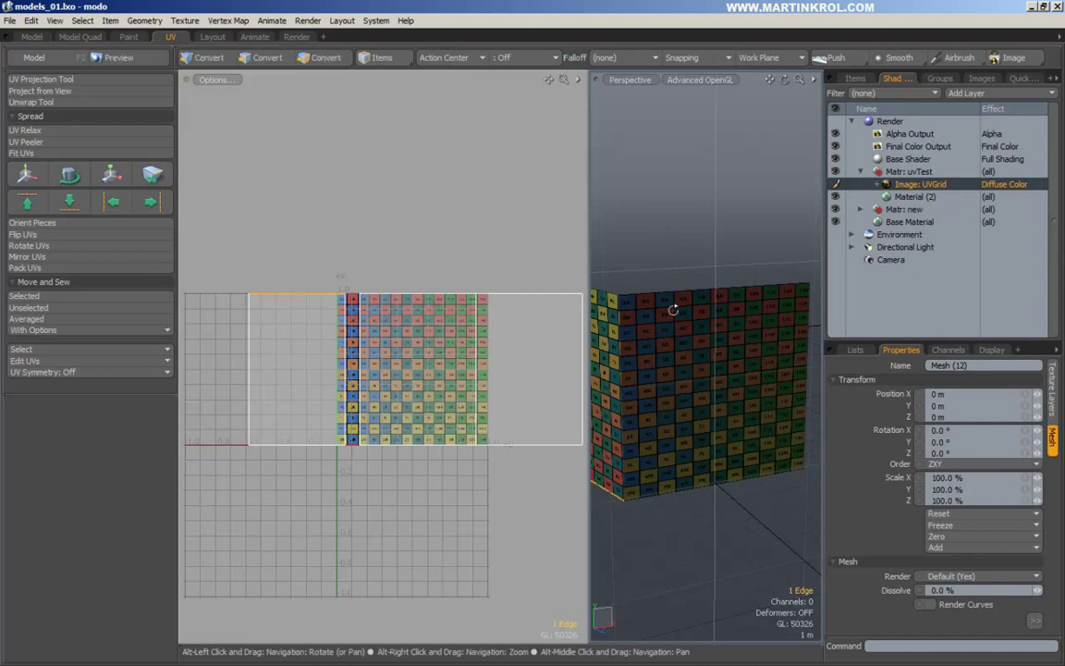
{"action": "left_click_drag", "start_coordinate": [673, 304], "coordinate": [633, 496], "text": "alt"}
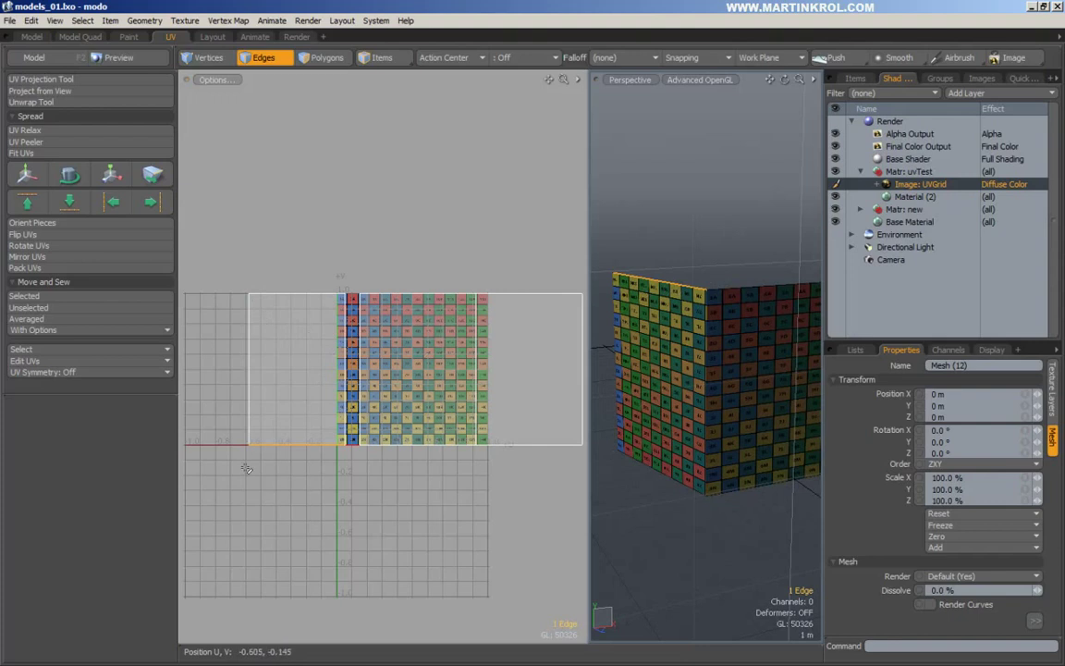
{"action": "left_click_drag", "start_coordinate": [725, 309], "coordinate": [660, 333], "text": "alt"}
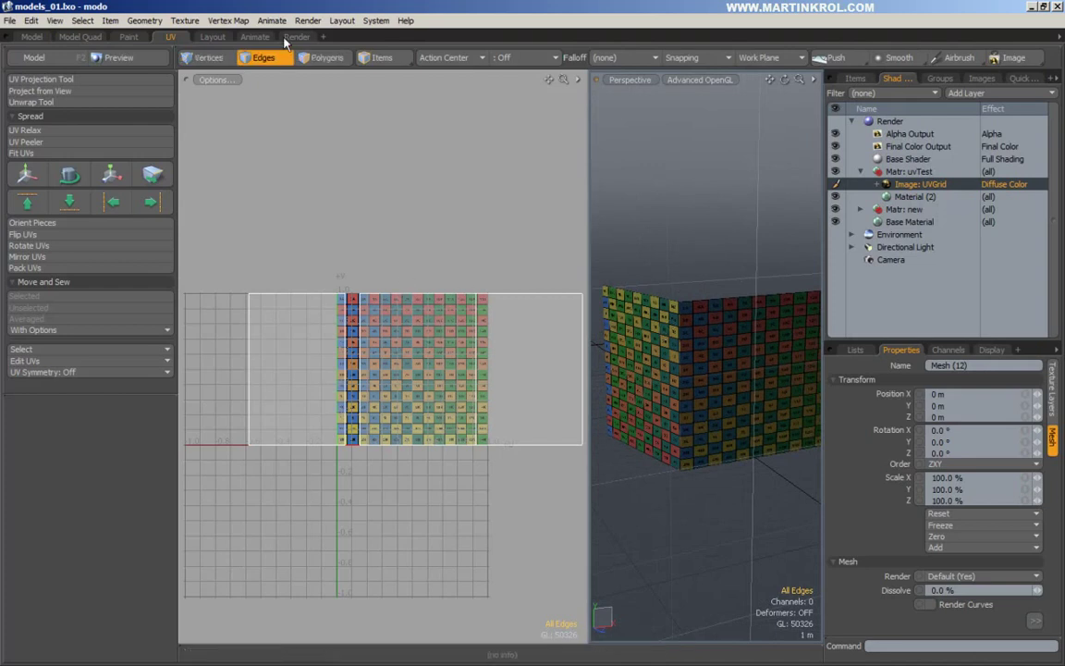
Step: Select all connected polygons of the three-sided mesh and delete them
{"action": "left_click", "coordinate": [309, 56]}
{"action": "mouse_move", "coordinate": [721, 314]}
{"action": "left_mouse_down", "text": "alt"}
{"action": "mouse_move", "coordinate": [692, 236]}
{"action": "mouse_move", "coordinate": [706, 299]}
{"action": "mouse_move", "coordinate": [735, 307]}
{"action": "mouse_move", "coordinate": [723, 312]}
{"action": "left_mouse_up", "text": "alt"}
{"action": "left_click_drag", "start_coordinate": [705, 344], "coordinate": [712, 346], "text": "alt"}
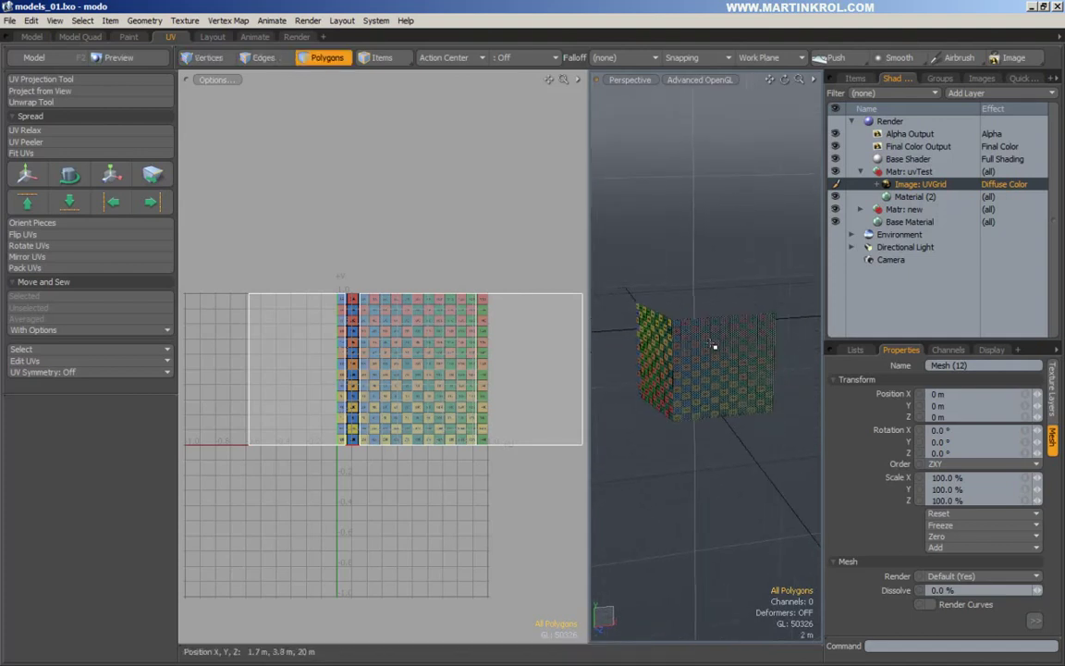
{"action": "double_click", "coordinate": [720, 340]}
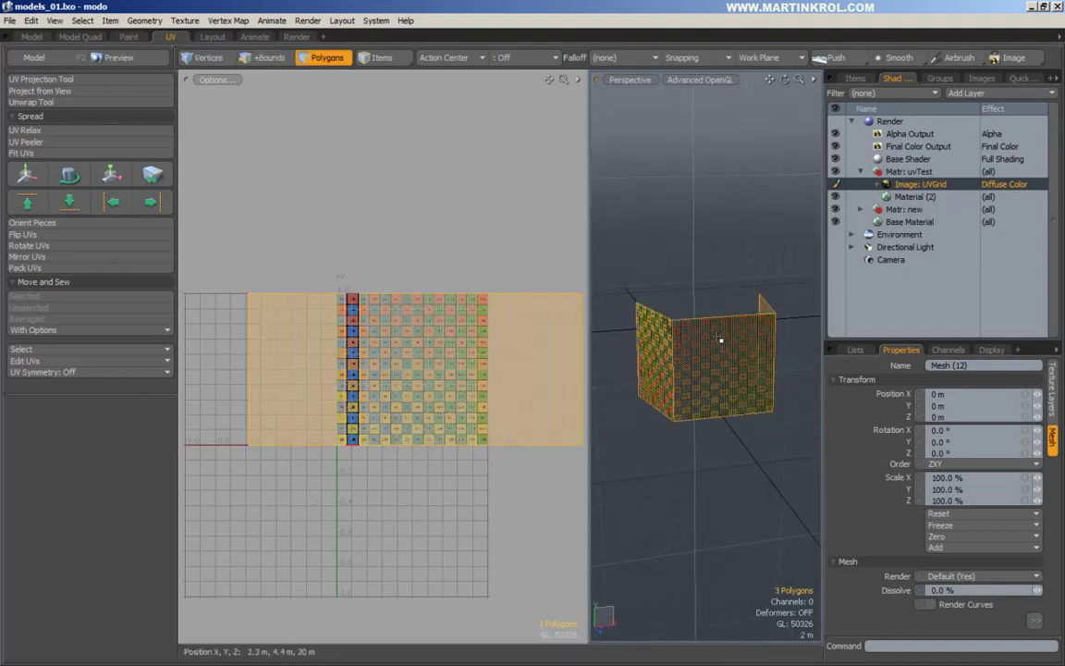
{"action": "key", "text": "Delete"}
Step: Make the cube item named Mesh active and widen the 3D viewport
{"action": "left_click", "coordinate": [856, 79]}
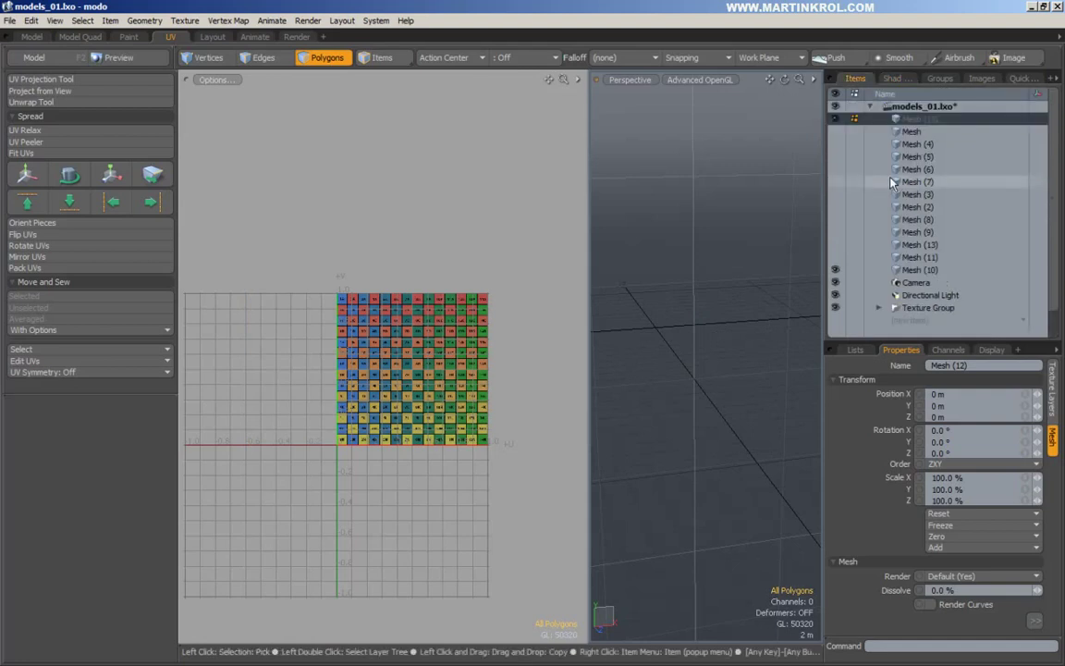
{"action": "left_click", "coordinate": [928, 134]}
{"action": "left_click_drag", "start_coordinate": [786, 305], "coordinate": [643, 296], "text": "alt"}
{"action": "left_click_drag", "start_coordinate": [589, 272], "coordinate": [541, 266]}
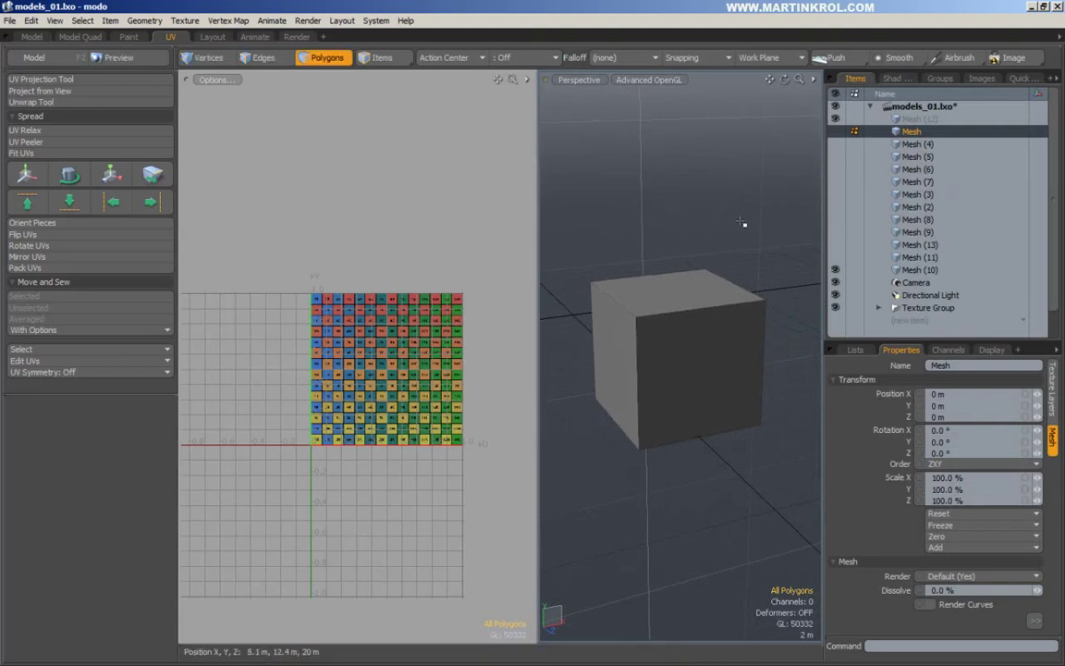
{"action": "key", "text": "m"}
{"action": "left_click_drag", "start_coordinate": [825, 338], "coordinate": [682, 339]}
{"action": "left_click", "coordinate": [848, 357]}
{"action": "left_click_drag", "start_coordinate": [782, 303], "coordinate": [821, 311], "text": "alt"}
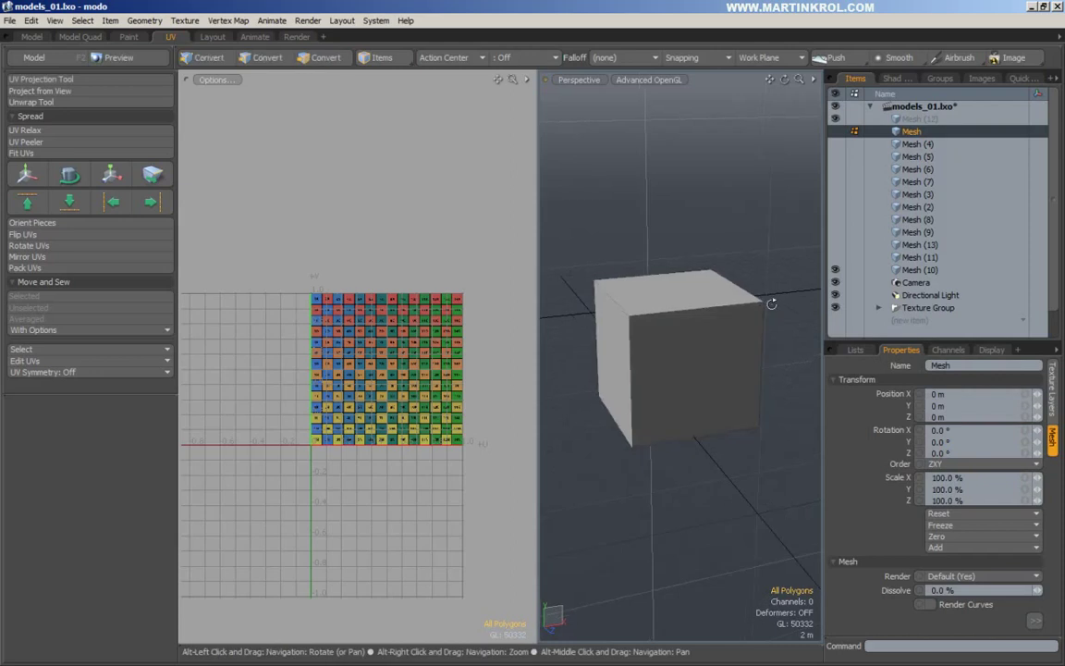
Step: Show the vertex map list and apply a planar UV projection along Z with automatic settings to the cube
{"action": "left_click", "coordinate": [856, 350]}
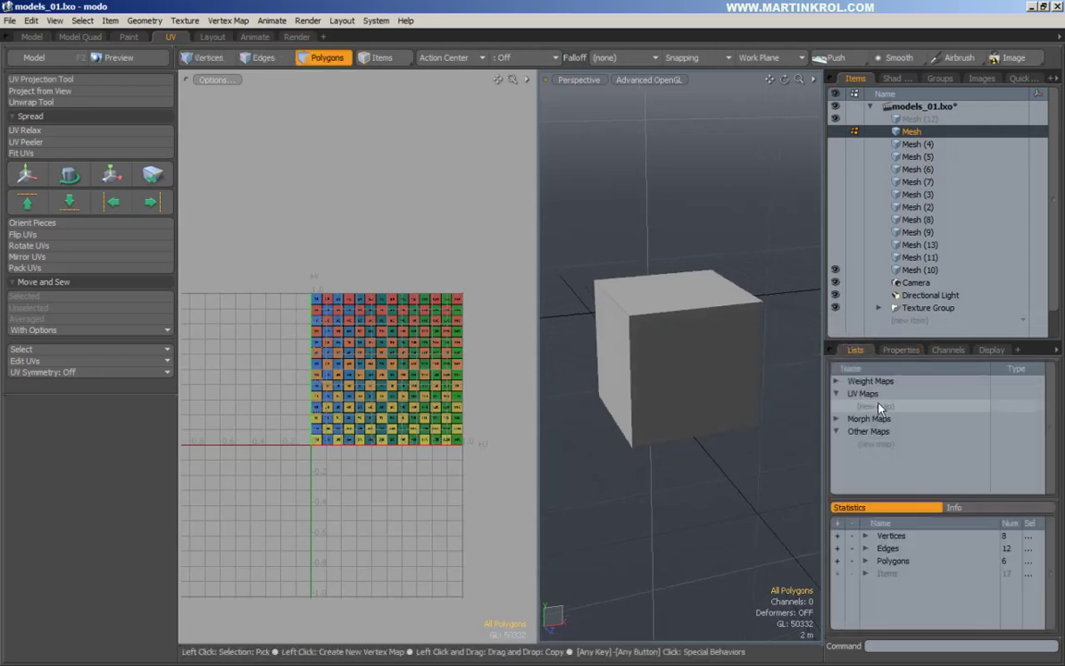
{"action": "left_click_drag", "start_coordinate": [682, 305], "coordinate": [692, 314], "text": "alt"}
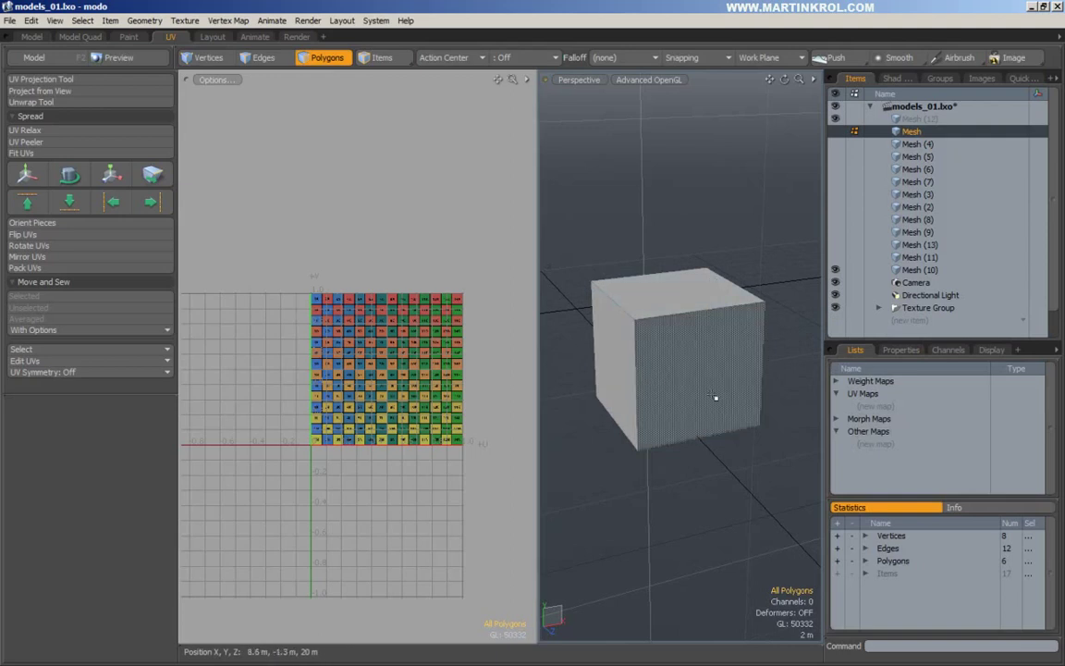
{"action": "left_click_drag", "start_coordinate": [714, 398], "coordinate": [713, 329], "text": "alt"}
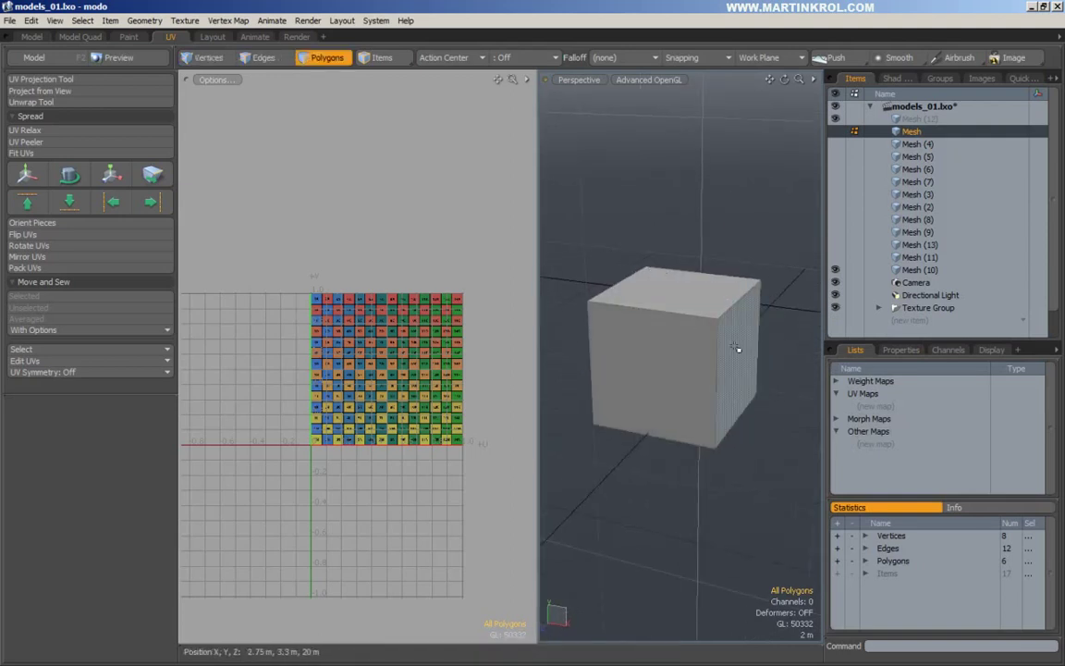
{"action": "left_click_drag", "start_coordinate": [737, 227], "coordinate": [730, 231], "text": "alt"}
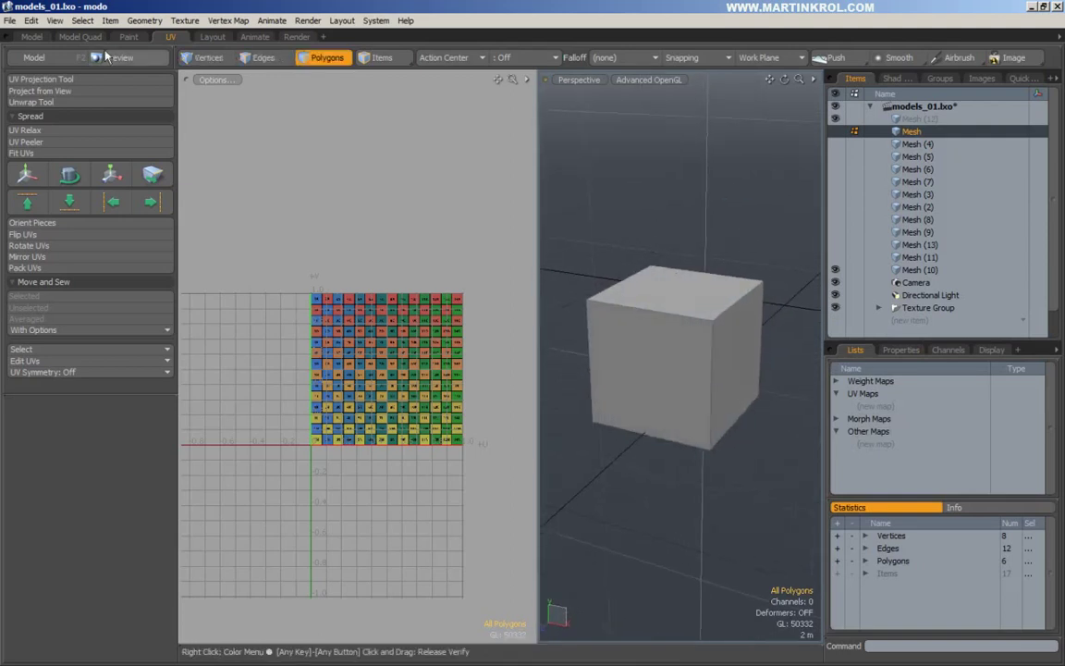
{"action": "left_click", "coordinate": [49, 79]}
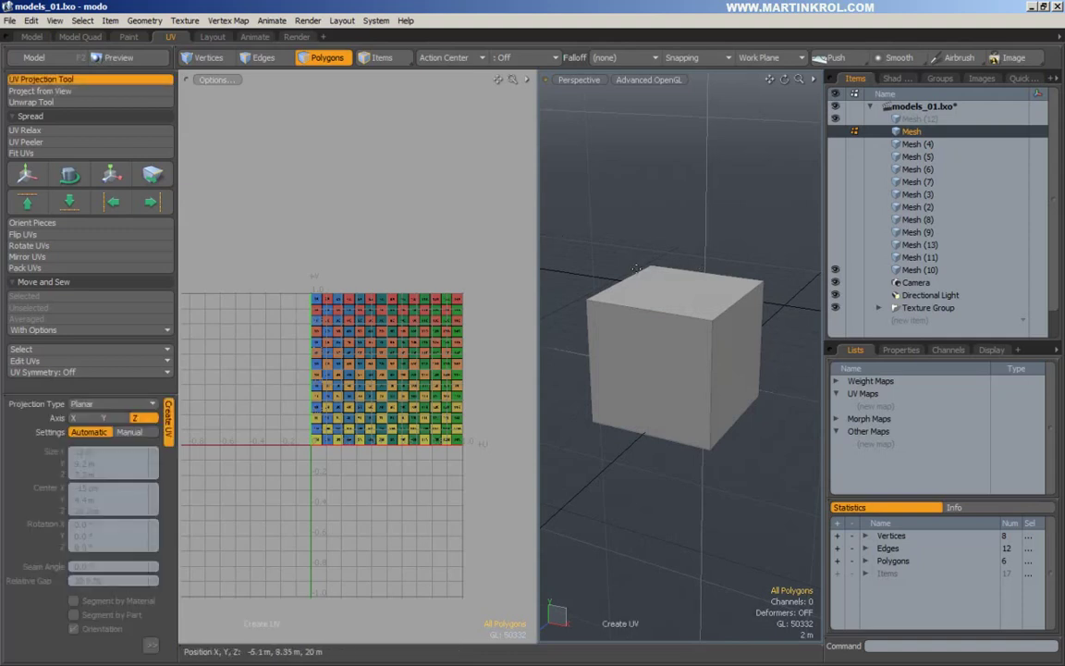
{"action": "left_click", "coordinate": [686, 263]}
{"action": "left_click_drag", "start_coordinate": [690, 266], "coordinate": [720, 272], "text": "alt"}
{"action": "key", "text": "space"}
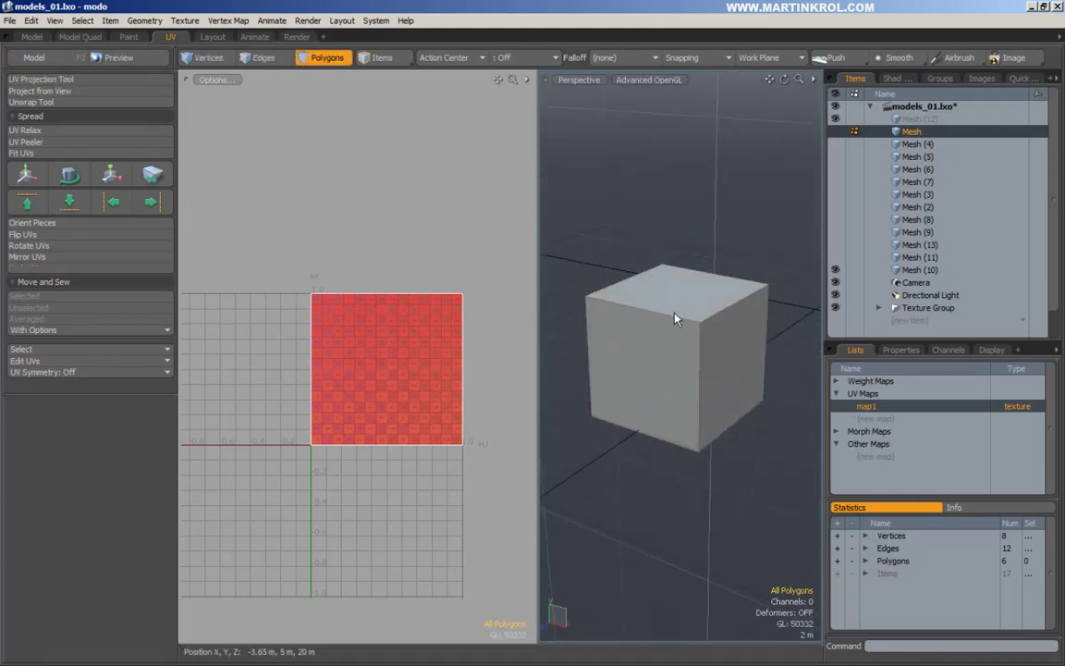
Step: Select all of the cube's polygons, assign them the uvTest grid material, and clear the selection
{"action": "double_click", "coordinate": [675, 317]}
{"action": "key", "text": "m"}
{"action": "left_click", "coordinate": [835, 357]}
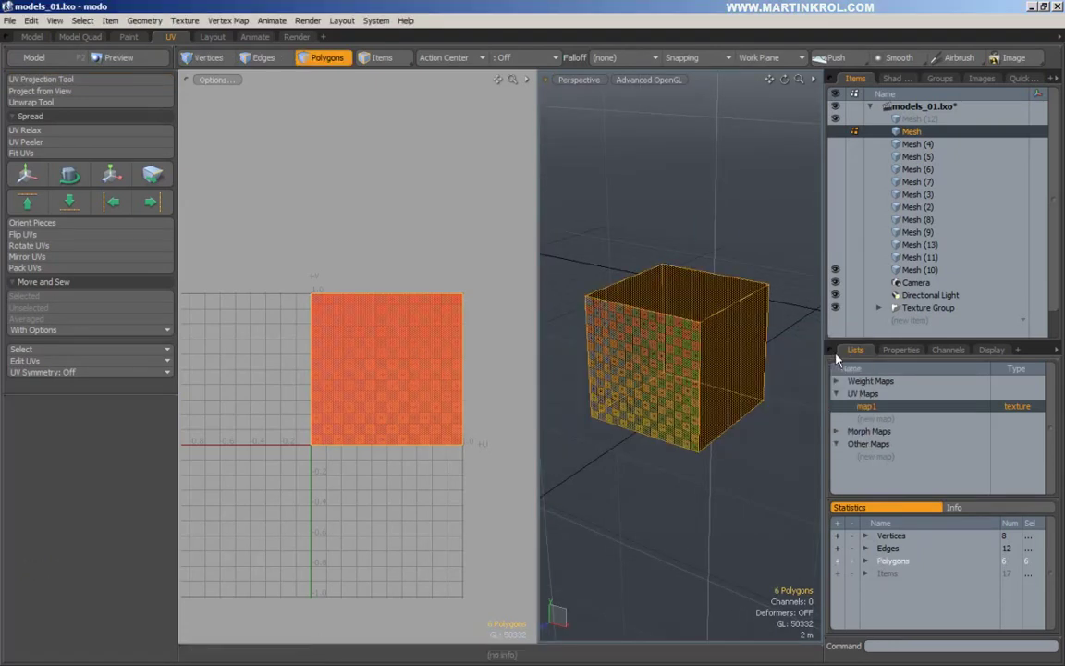
{"action": "left_click", "coordinate": [750, 237]}
Step: Examine the planar-projected grid texture on the cube's front, back, side and top faces
{"action": "left_click_drag", "start_coordinate": [606, 340], "coordinate": [708, 354], "text": "alt"}
{"action": "left_click", "coordinate": [708, 353]}
{"action": "left_click", "coordinate": [670, 148]}
{"action": "left_click_drag", "start_coordinate": [670, 150], "coordinate": [667, 340], "text": "alt"}
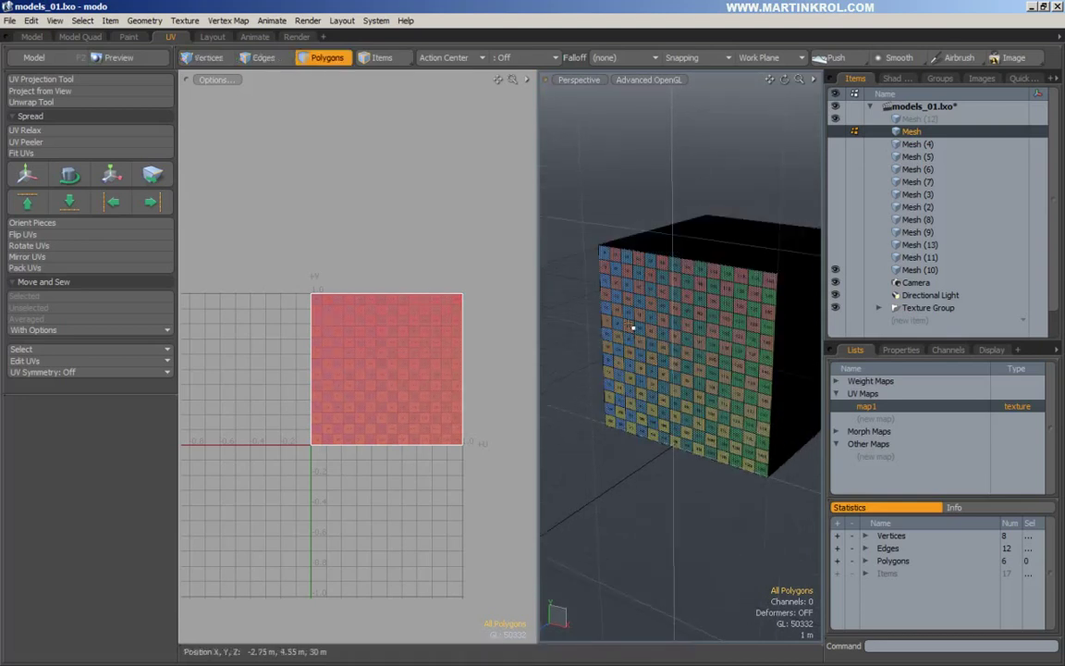
{"action": "left_click_drag", "start_coordinate": [673, 430], "coordinate": [697, 190], "text": "alt"}
{"action": "right_click_drag", "start_coordinate": [671, 302], "coordinate": [613, 342], "text": "alt"}
{"action": "left_click_drag", "start_coordinate": [613, 342], "coordinate": [808, 357], "text": "alt"}
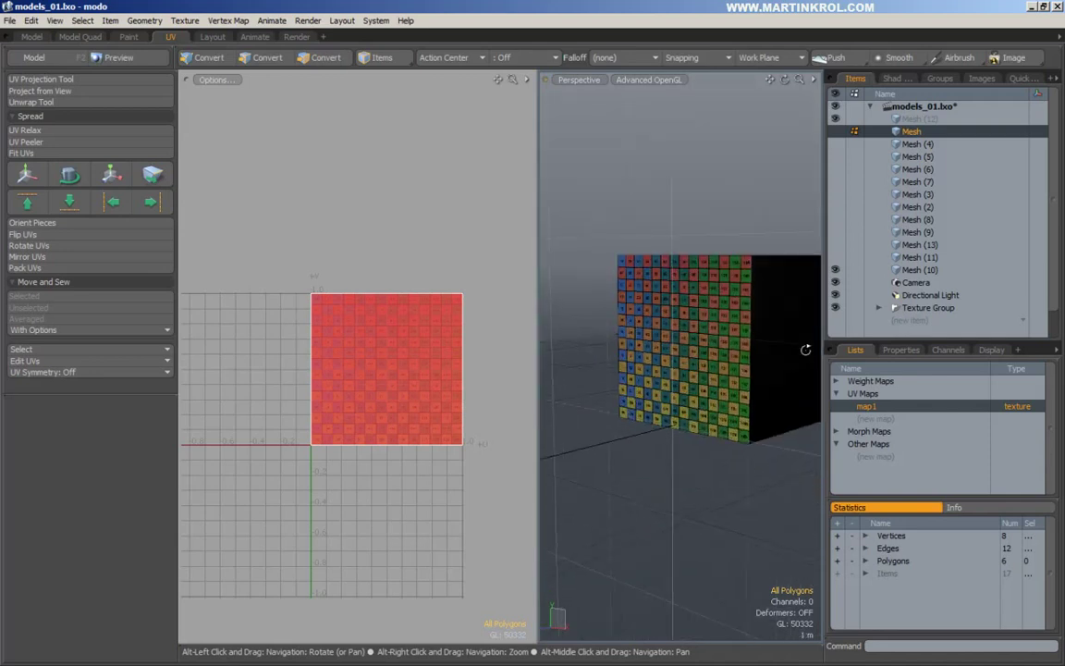
{"action": "left_click_drag", "start_coordinate": [713, 188], "coordinate": [775, 312], "text": "alt"}
{"action": "right_click_drag", "start_coordinate": [774, 312], "coordinate": [785, 356], "text": "alt"}
{"action": "left_click_drag", "start_coordinate": [785, 357], "coordinate": [661, 176], "text": "alt"}
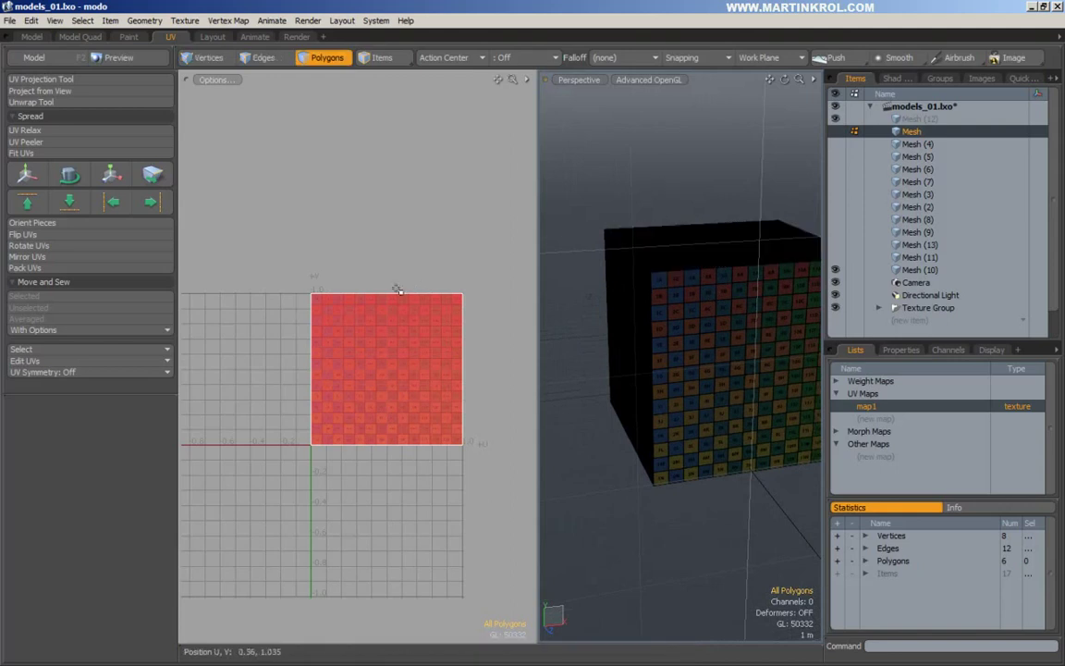
Step: Select the cube's top polygon to check where it lies in the UV view
{"action": "key", "text": "alt"}
{"action": "left_click_drag", "start_coordinate": [695, 270], "coordinate": [676, 201], "text": "alt"}
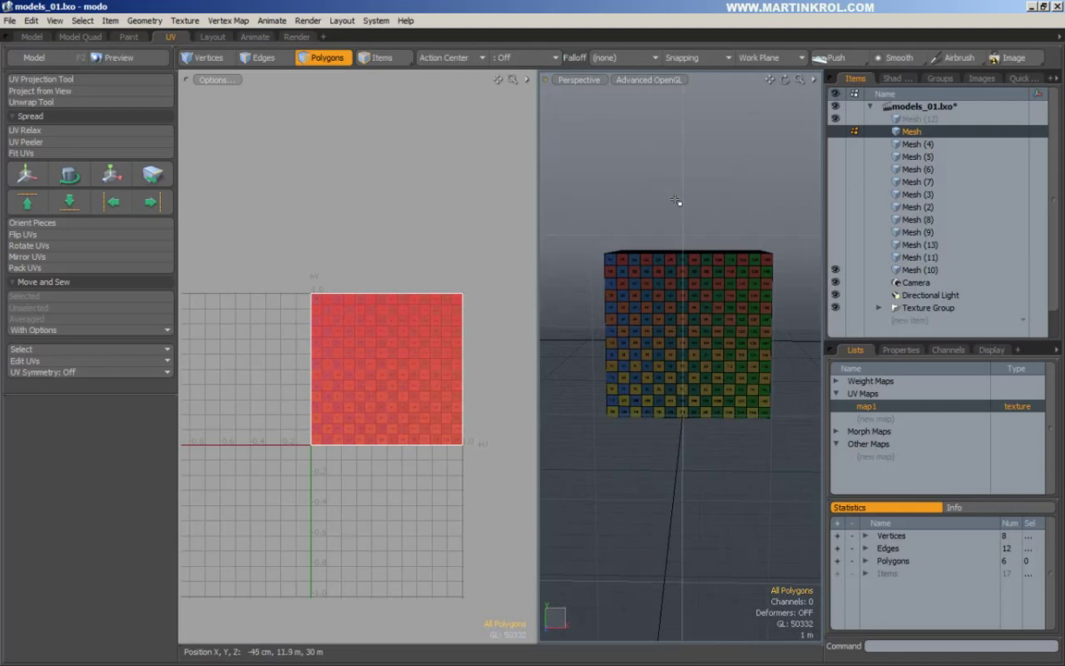
{"action": "left_click", "coordinate": [680, 248]}
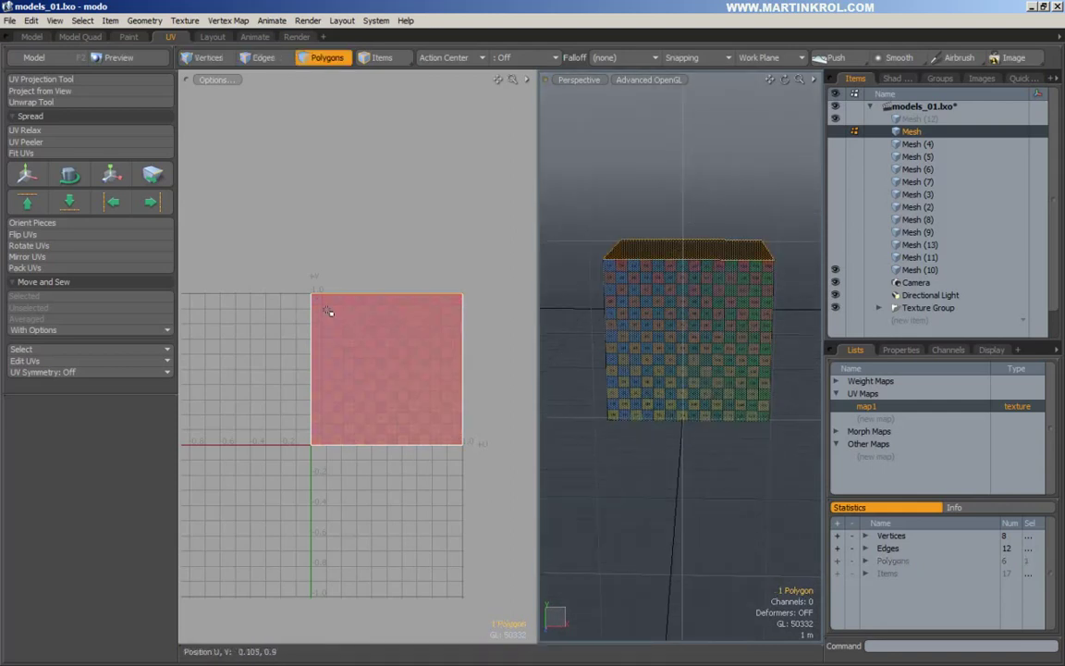
Step: Turn off the display of UV overlap and UV polygon fill in the UV view
{"action": "scroll", "coordinate": [352, 305], "scroll_direction": "up", "scroll_amount": 2}
{"action": "left_click_drag", "start_coordinate": [367, 301], "coordinate": [305, 307], "text": "alt"}
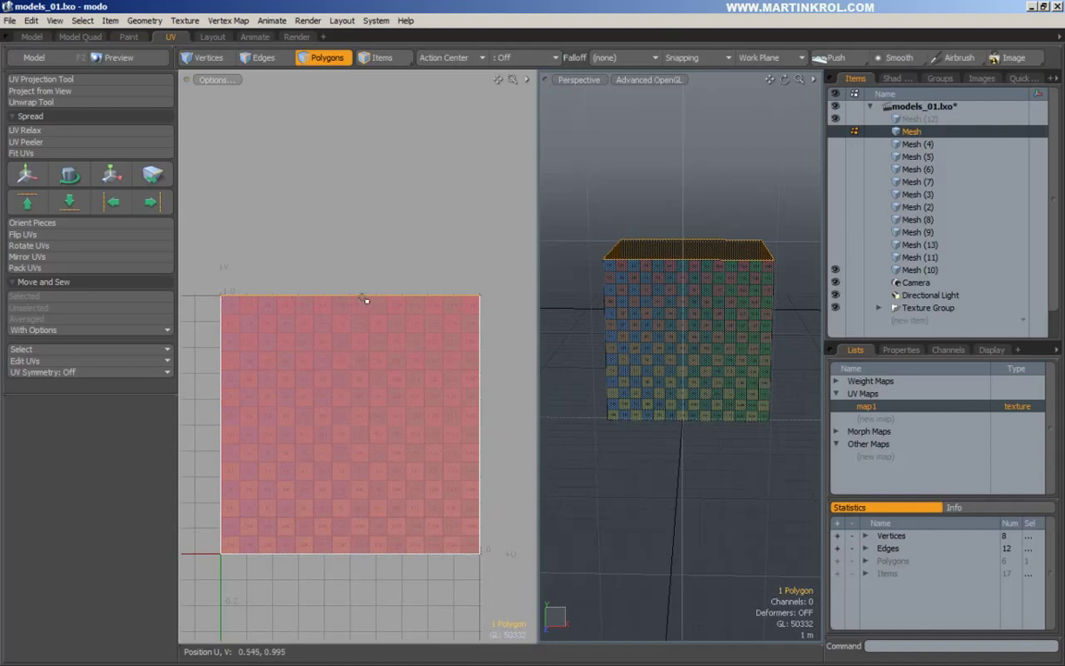
{"action": "left_click", "coordinate": [225, 82]}
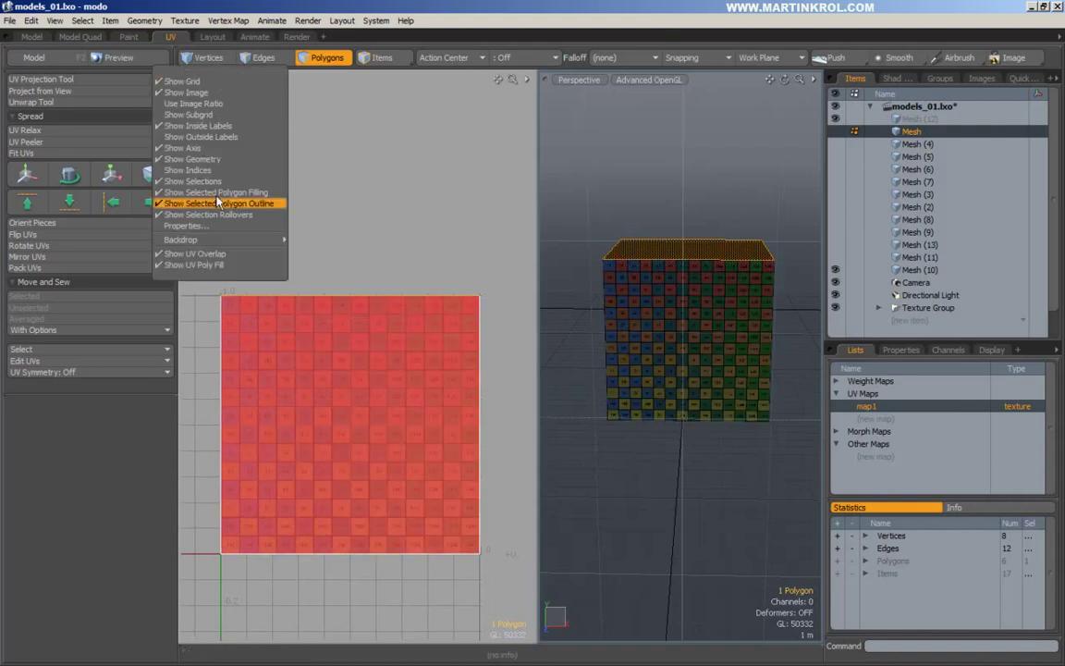
{"action": "left_click", "coordinate": [368, 140]}
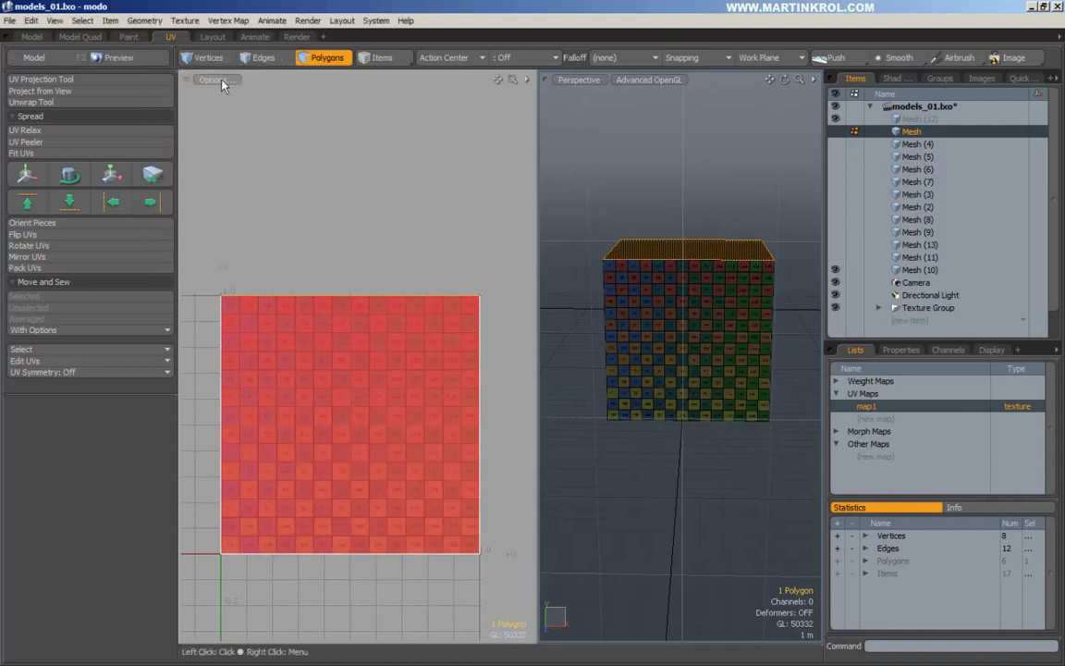
{"action": "left_click", "coordinate": [216, 81]}
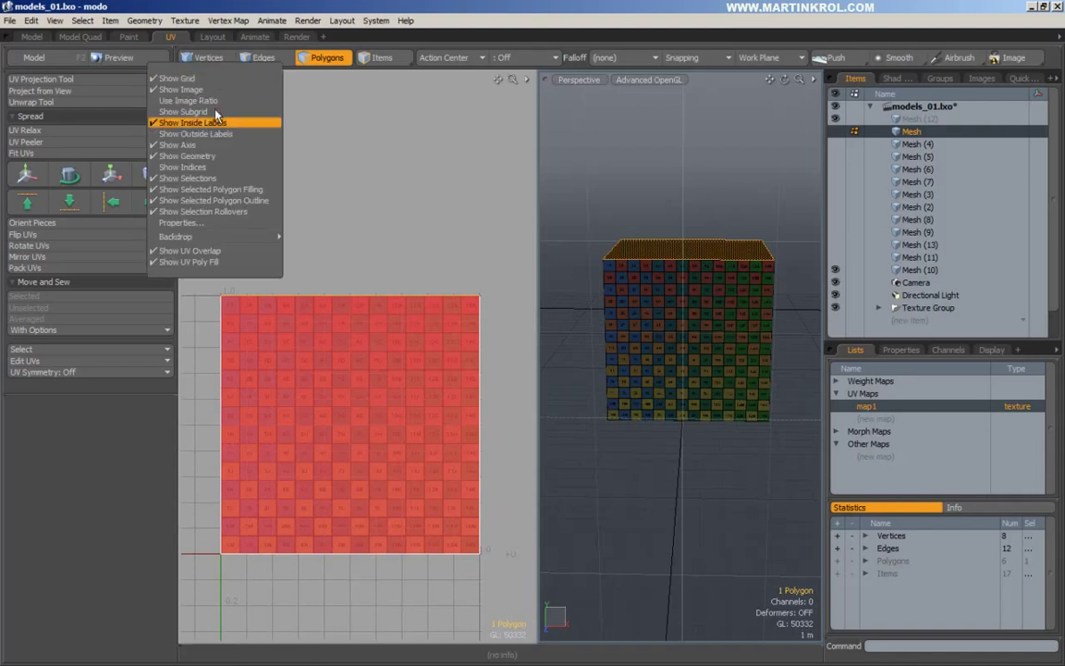
{"action": "left_click", "coordinate": [196, 251]}
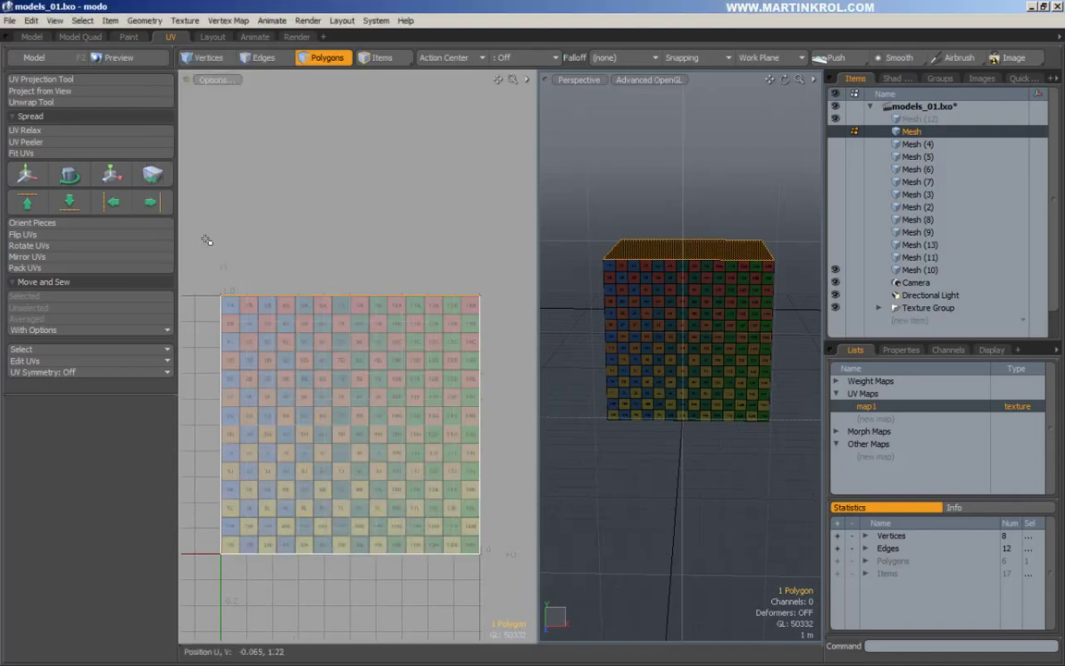
{"action": "left_click", "coordinate": [212, 80]}
{"action": "left_click", "coordinate": [166, 238]}
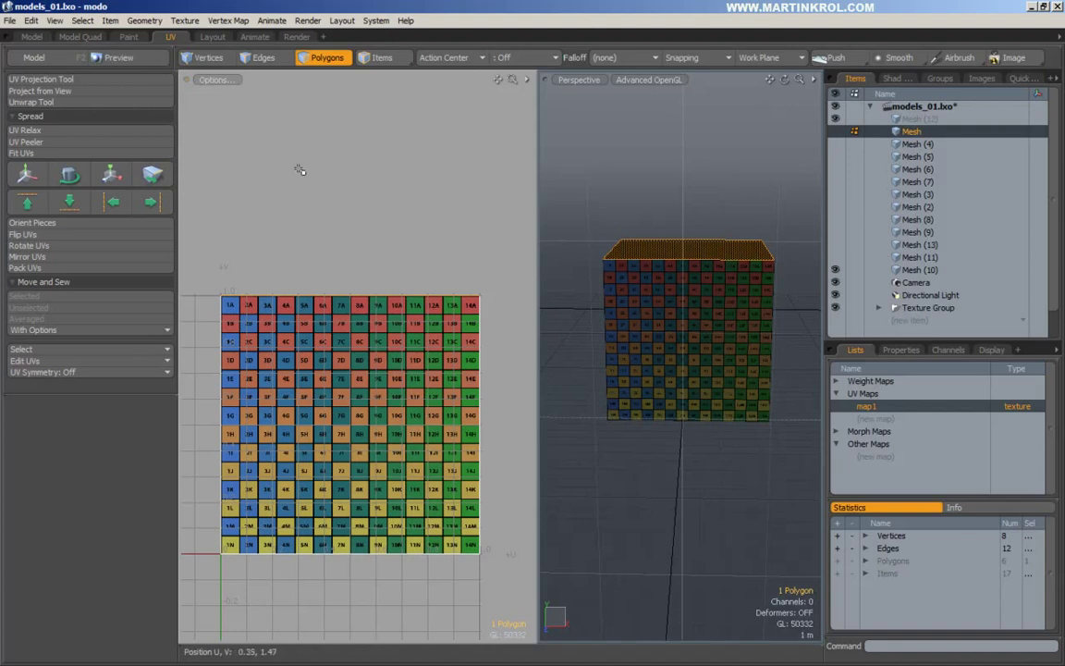
{"action": "left_click", "coordinate": [300, 170]}
Step: Compare the grid labels in the UV view with the texture on the cube's front, top and side faces, clearing the polygon selection
{"action": "left_click_drag", "start_coordinate": [733, 222], "coordinate": [724, 225], "text": "alt"}
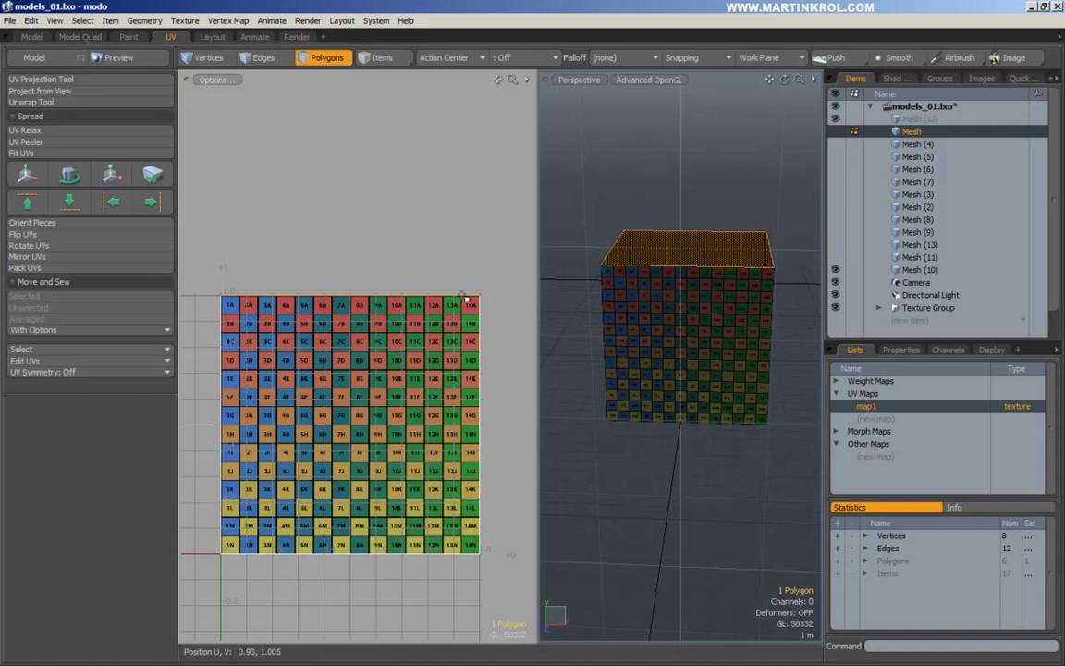
{"action": "left_click_drag", "start_coordinate": [642, 308], "coordinate": [647, 277], "text": "alt"}
{"action": "left_click", "coordinate": [335, 298]}
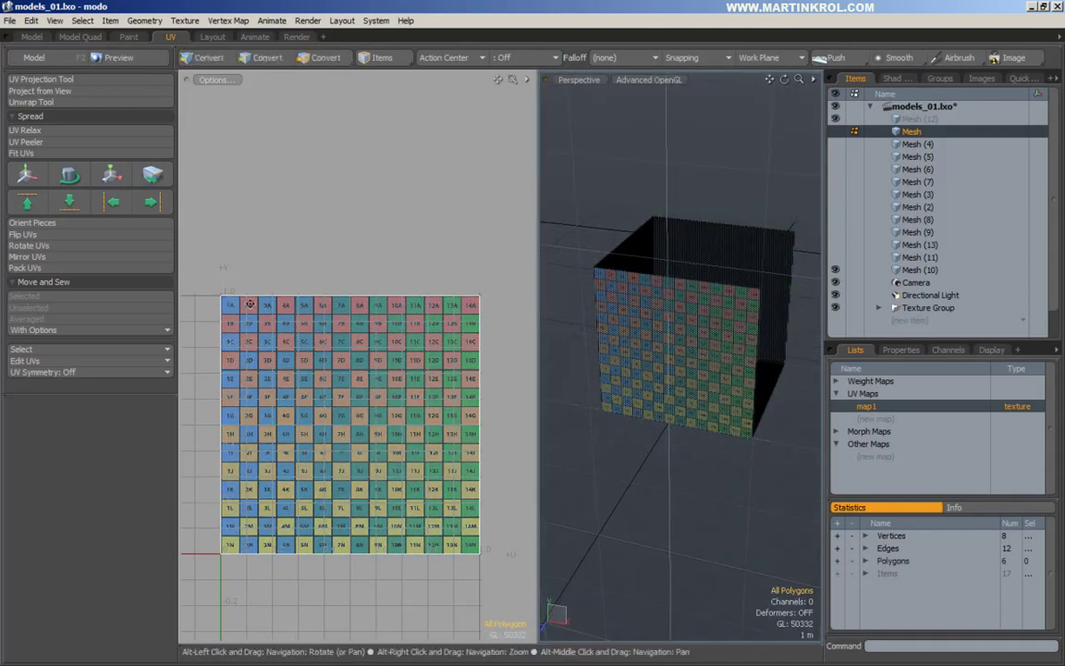
{"action": "right_click_drag", "start_coordinate": [252, 294], "coordinate": [421, 294], "text": "alt"}
{"action": "right_click_drag", "start_coordinate": [301, 298], "coordinate": [443, 308], "text": "alt"}
{"action": "right_click_drag", "start_coordinate": [338, 302], "coordinate": [268, 305], "text": "alt"}
{"action": "left_click_drag", "start_coordinate": [638, 277], "coordinate": [657, 265], "text": "alt"}
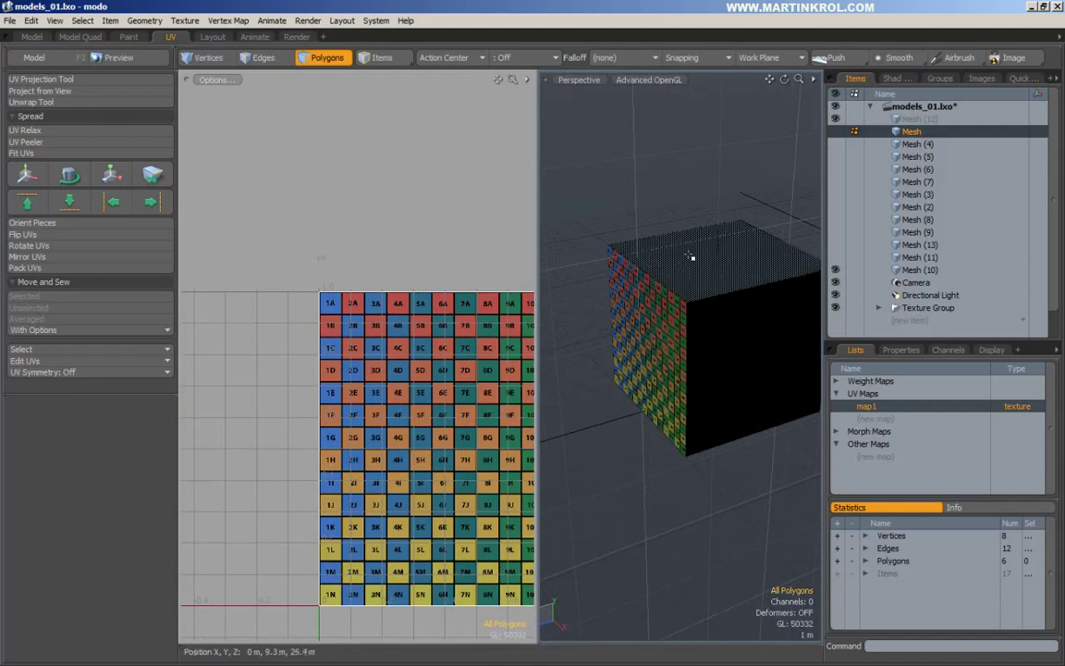
{"action": "left_click_drag", "start_coordinate": [718, 290], "coordinate": [690, 246], "text": "alt"}
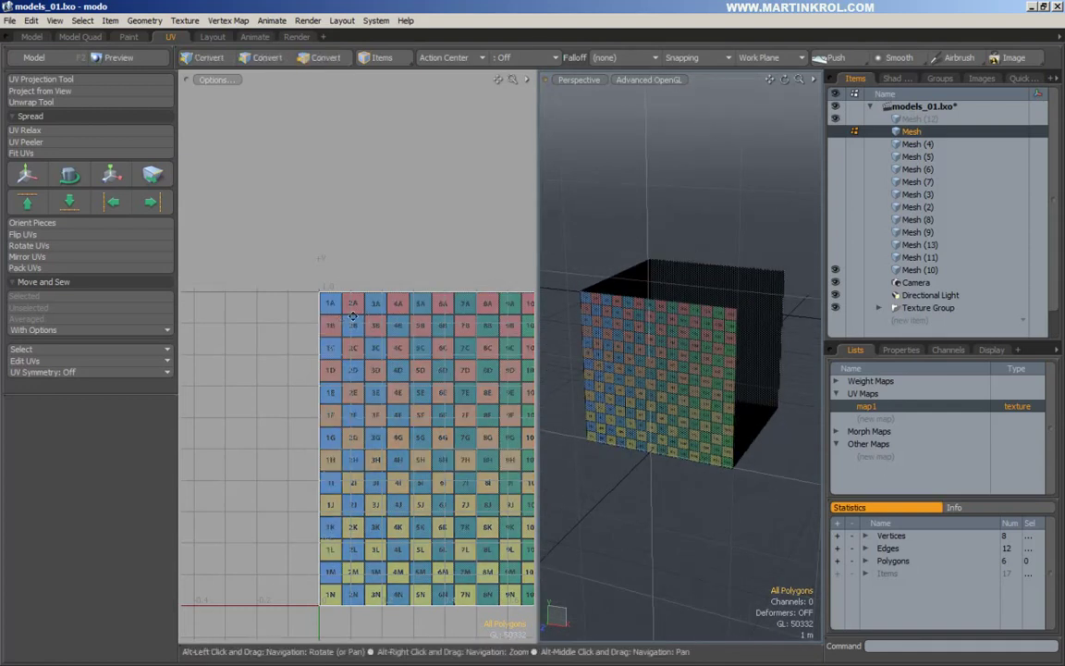
{"action": "right_click_drag", "start_coordinate": [354, 316], "coordinate": [278, 315], "text": "alt"}
Step: Select the cube's top and bottom polygons and planar-project their UVs along Y with automatic settings
{"action": "left_click_drag", "start_coordinate": [702, 268], "coordinate": [686, 445], "text": "alt"}
{"action": "left_click", "coordinate": [689, 285]}
{"action": "left_click", "coordinate": [687, 443], "text": "shift"}
{"action": "left_click_drag", "start_coordinate": [686, 236], "coordinate": [675, 386], "text": "alt"}
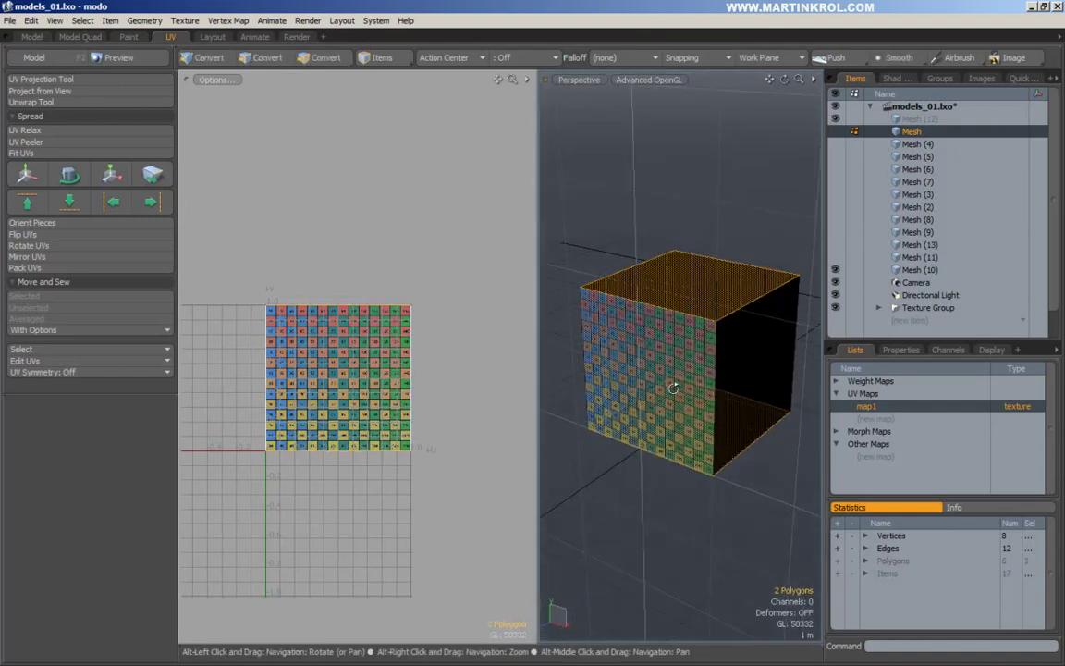
{"action": "left_click", "coordinate": [37, 83]}
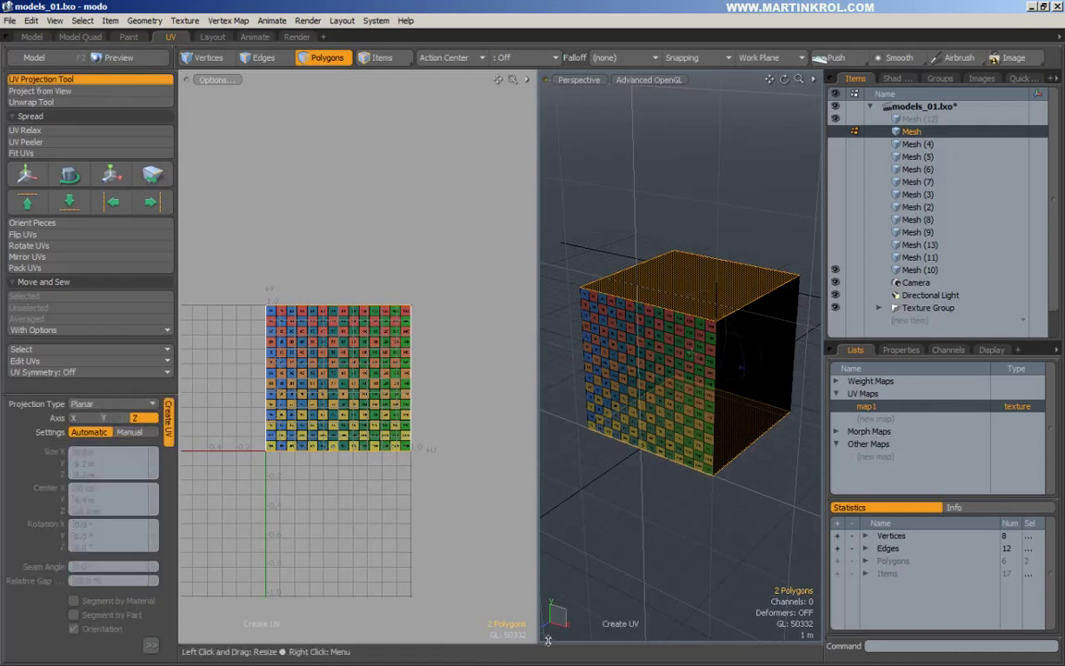
{"action": "left_click", "coordinate": [112, 419]}
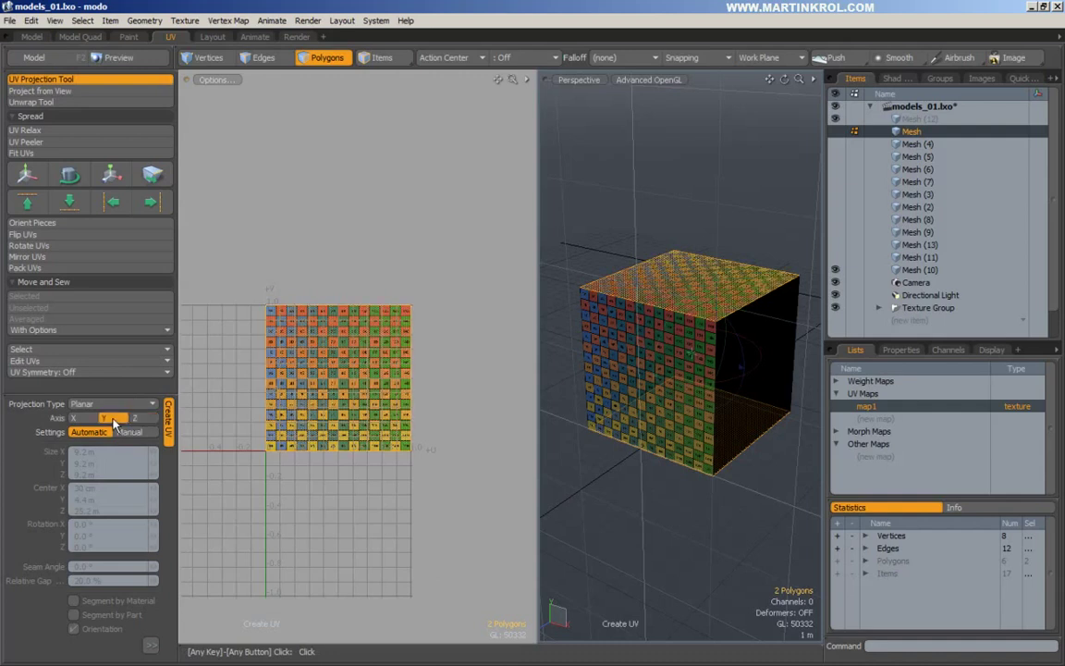
{"action": "left_click_drag", "start_coordinate": [604, 311], "coordinate": [572, 348], "text": "alt"}
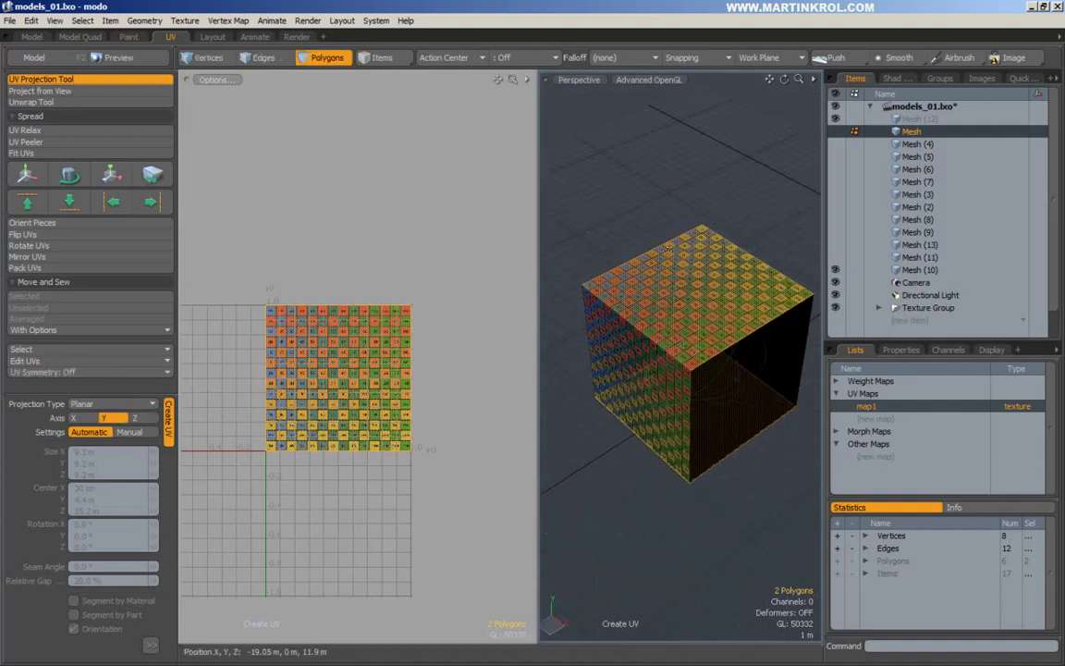
{"action": "key", "text": "Escape"}
{"action": "key", "text": "Escape"}
Step: Select the cube's two untextured side polygons and planar-project their UVs along X with automatic settings
{"action": "right_click_drag", "start_coordinate": [659, 338], "coordinate": [736, 337], "text": "alt"}
{"action": "left_click_drag", "start_coordinate": [736, 337], "coordinate": [713, 314], "text": "alt"}
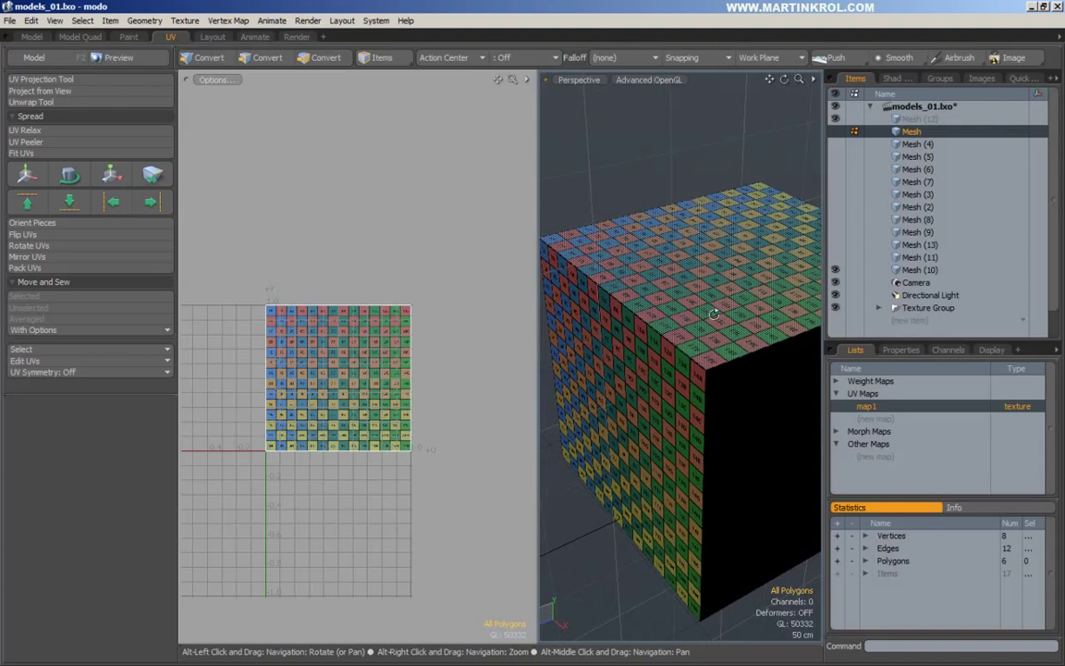
{"action": "right_click_drag", "start_coordinate": [713, 313], "coordinate": [637, 304], "text": "alt"}
{"action": "left_click_drag", "start_coordinate": [637, 304], "coordinate": [650, 292], "text": "alt"}
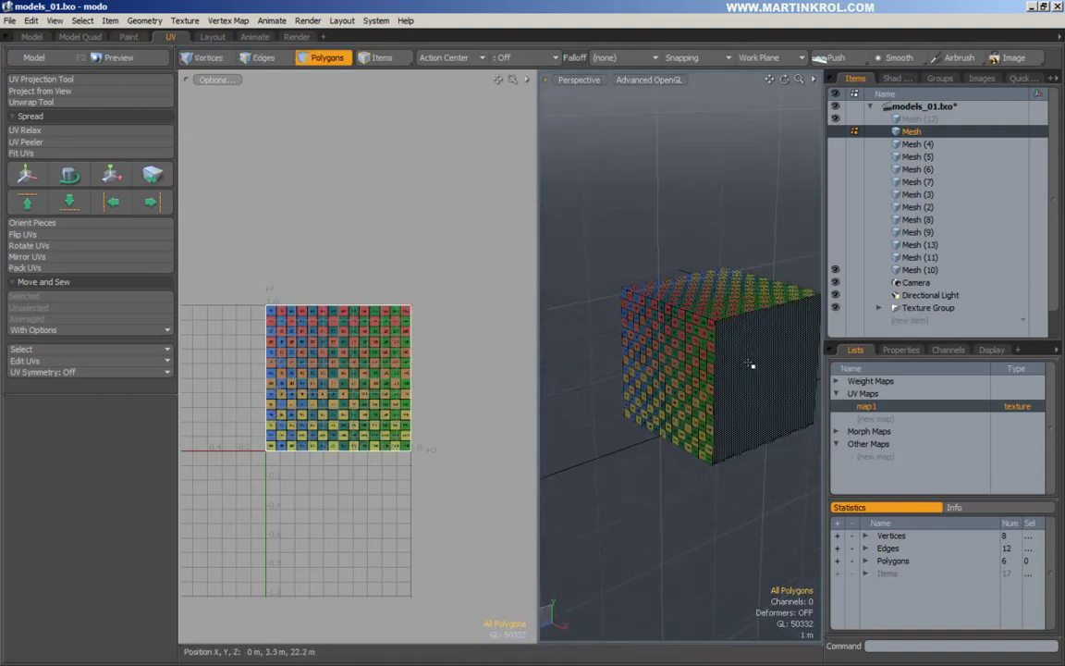
{"action": "left_click_drag", "start_coordinate": [745, 365], "coordinate": [773, 349], "text": "alt"}
{"action": "left_click", "coordinate": [573, 368], "text": "shift"}
{"action": "left_click_drag", "start_coordinate": [573, 368], "coordinate": [601, 370], "text": "alt"}
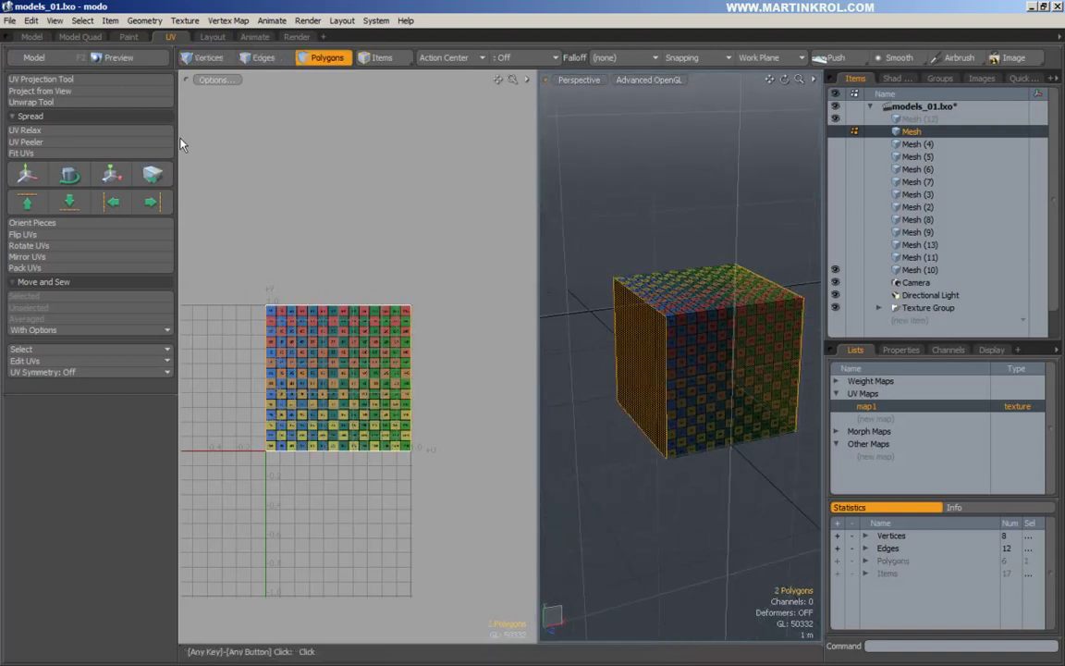
{"action": "left_click", "coordinate": [61, 80]}
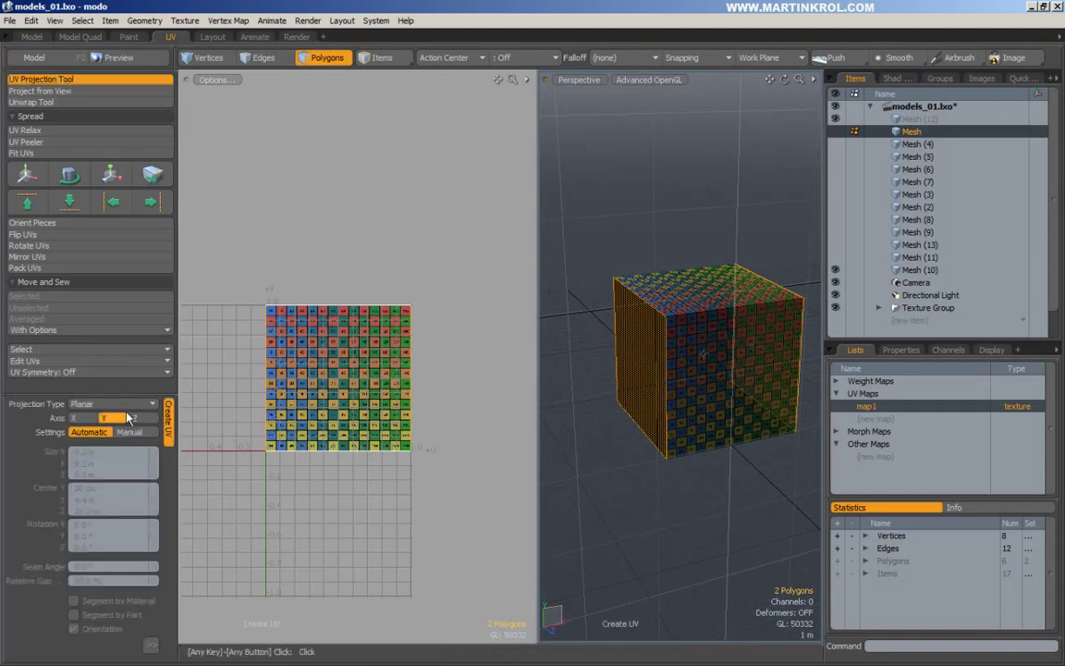
{"action": "left_click", "coordinate": [88, 418]}
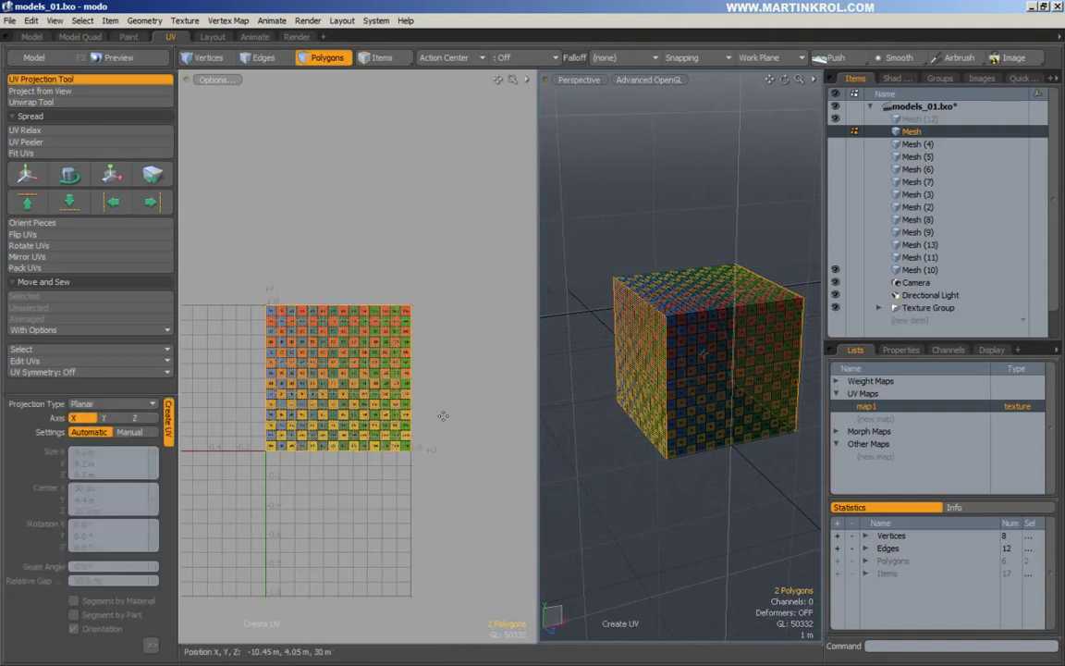
{"action": "left_click_drag", "start_coordinate": [680, 384], "coordinate": [715, 387], "text": "alt"}
{"action": "key", "text": "q"}
{"action": "left_click", "coordinate": [706, 213]}
Step: Select the cube's side polygon whose grid labels read mirrored and flip its UVs
{"action": "left_click_drag", "start_coordinate": [553, 342], "coordinate": [730, 380], "text": "alt"}
{"action": "scroll", "coordinate": [782, 396], "scroll_direction": "up", "scroll_amount": 3}
{"action": "scroll", "coordinate": [773, 388], "scroll_direction": "down", "scroll_amount": 3}
{"action": "scroll", "coordinate": [742, 341], "scroll_direction": "up", "scroll_amount": 3}
{"action": "left_click_drag", "start_coordinate": [670, 345], "coordinate": [713, 268], "text": "alt"}
{"action": "left_click_drag", "start_coordinate": [629, 348], "coordinate": [724, 385], "text": "alt"}
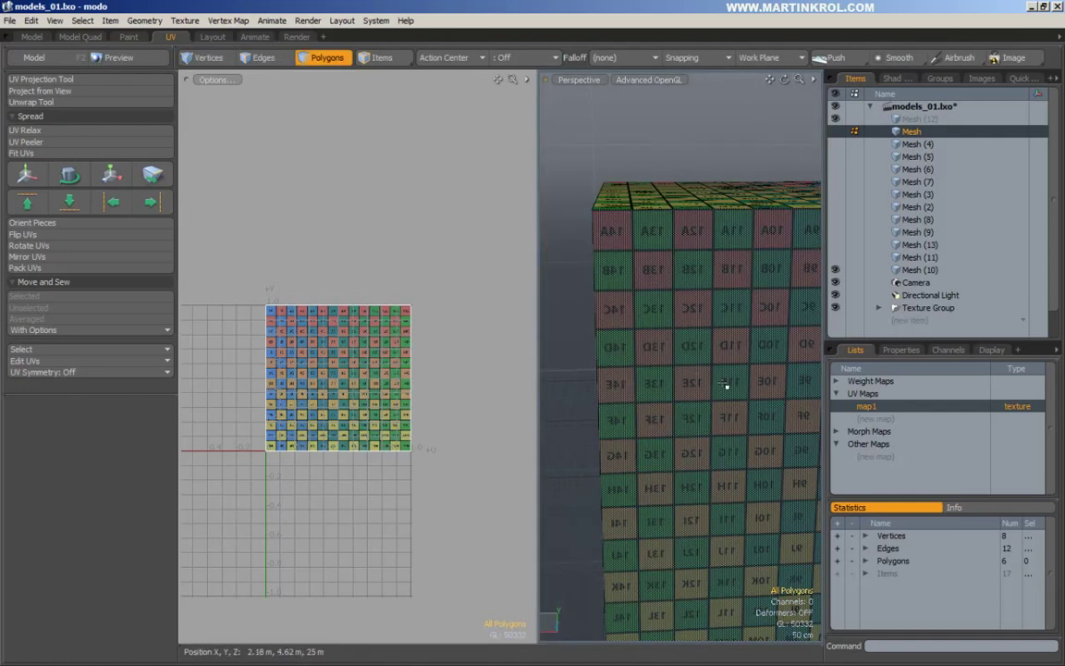
{"action": "left_click_drag", "start_coordinate": [637, 350], "coordinate": [584, 411], "text": "alt"}
{"action": "left_click", "coordinate": [669, 383]}
{"action": "scroll", "coordinate": [728, 355], "scroll_direction": "up", "scroll_amount": 2}
{"action": "left_click_drag", "start_coordinate": [727, 355], "coordinate": [657, 282], "text": "alt"}
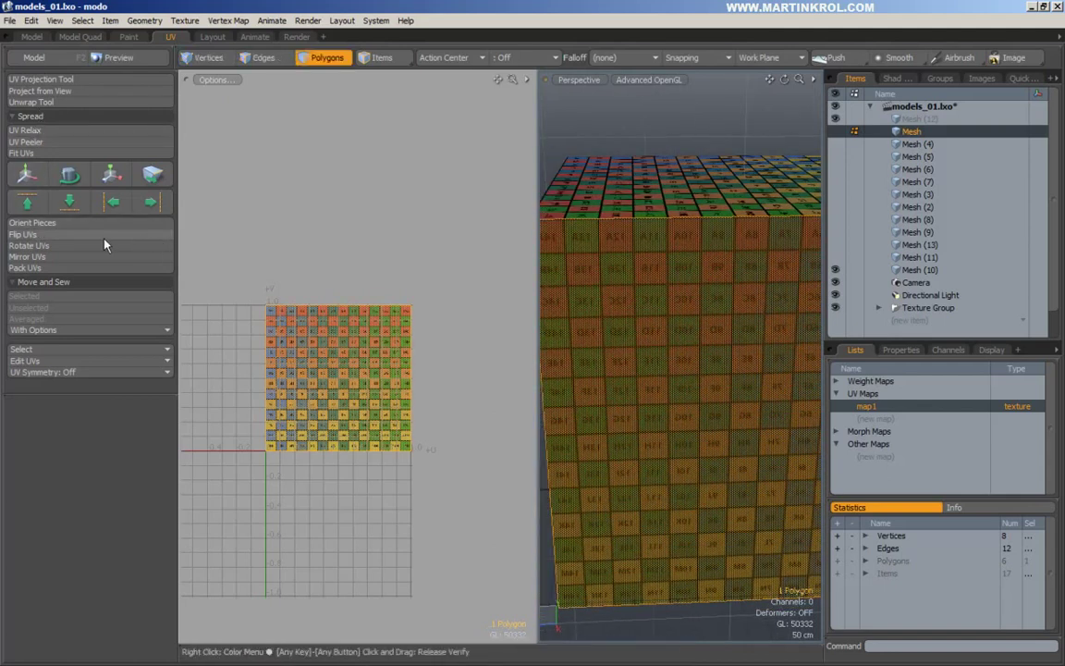
{"action": "left_click", "coordinate": [54, 236]}
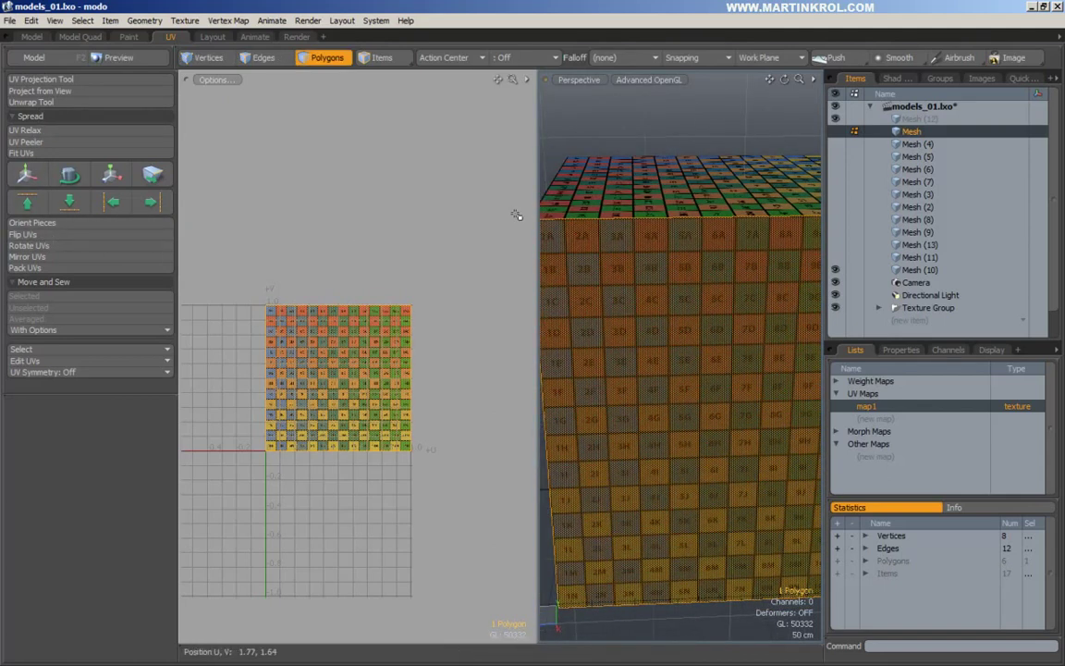
Step: Flip the UVs of the cube's top polygon and any other face with mirrored labels, and clear the selection
{"action": "left_click_drag", "start_coordinate": [647, 259], "coordinate": [735, 257], "text": "alt"}
{"action": "left_click", "coordinate": [684, 247]}
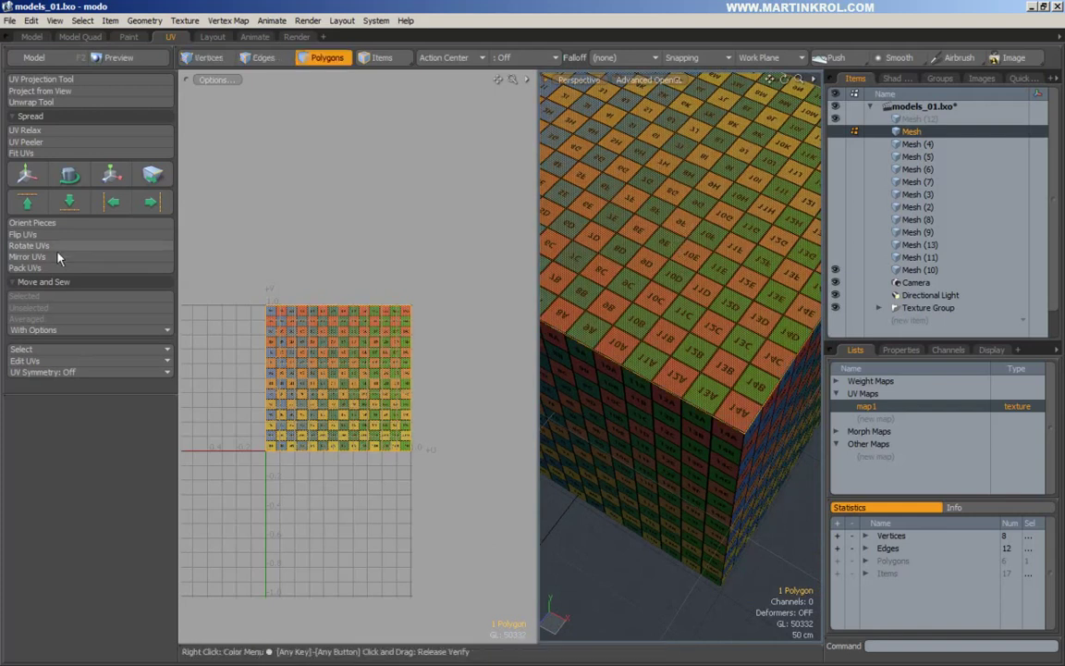
{"action": "left_click", "coordinate": [51, 237]}
{"action": "left_click_drag", "start_coordinate": [673, 354], "coordinate": [684, 260], "text": "alt"}
{"action": "left_click", "coordinate": [37, 229]}
{"action": "left_click_drag", "start_coordinate": [737, 297], "coordinate": [661, 265], "text": "alt"}
{"action": "left_click_drag", "start_coordinate": [658, 212], "coordinate": [708, 314], "text": "alt"}
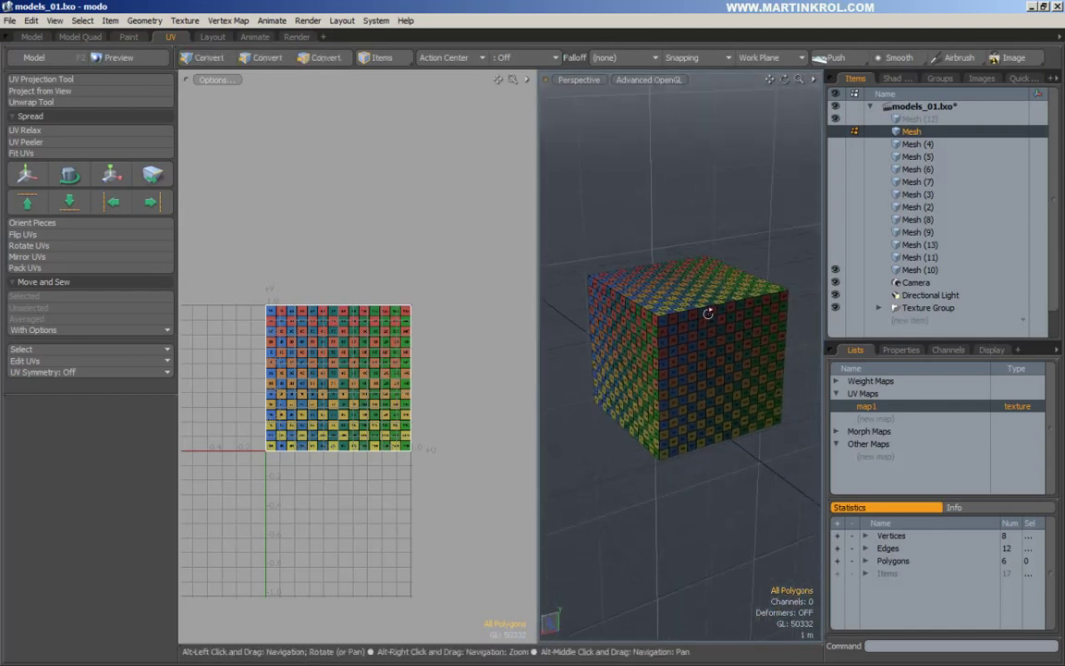
Step: Turn the UV overlap display back on in the UV view
{"action": "left_click_drag", "start_coordinate": [683, 360], "coordinate": [673, 339], "text": "alt"}
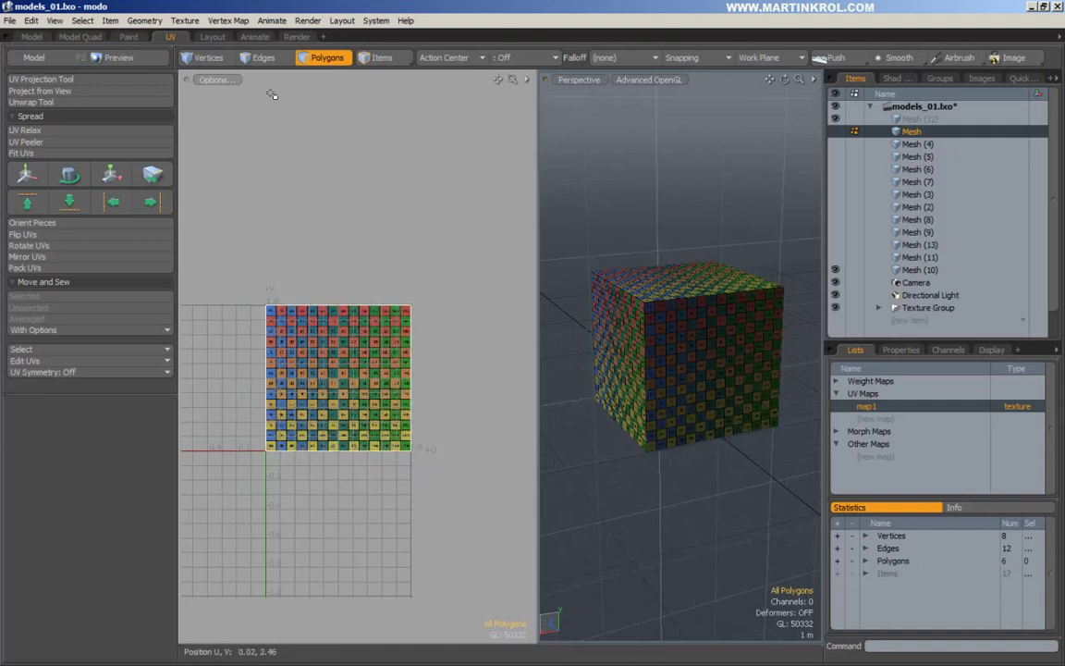
{"action": "left_click", "coordinate": [212, 80]}
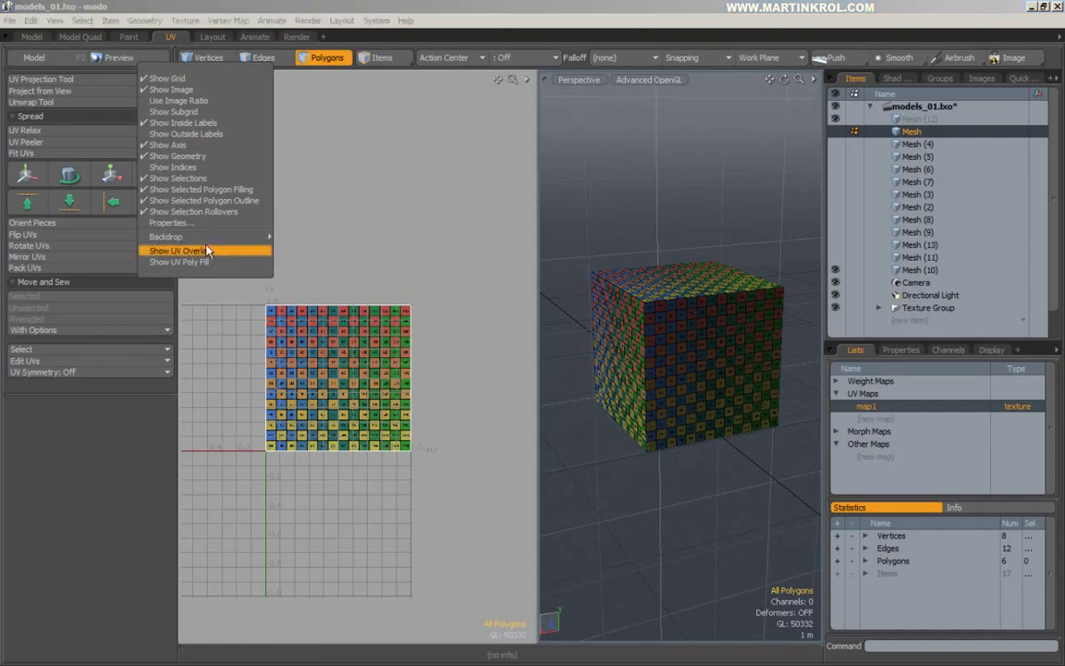
{"action": "left_click", "coordinate": [158, 251]}
{"action": "left_click_drag", "start_coordinate": [185, 205], "coordinate": [447, 463]}
{"action": "left_click_drag", "start_coordinate": [242, 266], "coordinate": [421, 453]}
{"action": "left_click", "coordinate": [575, 305]}
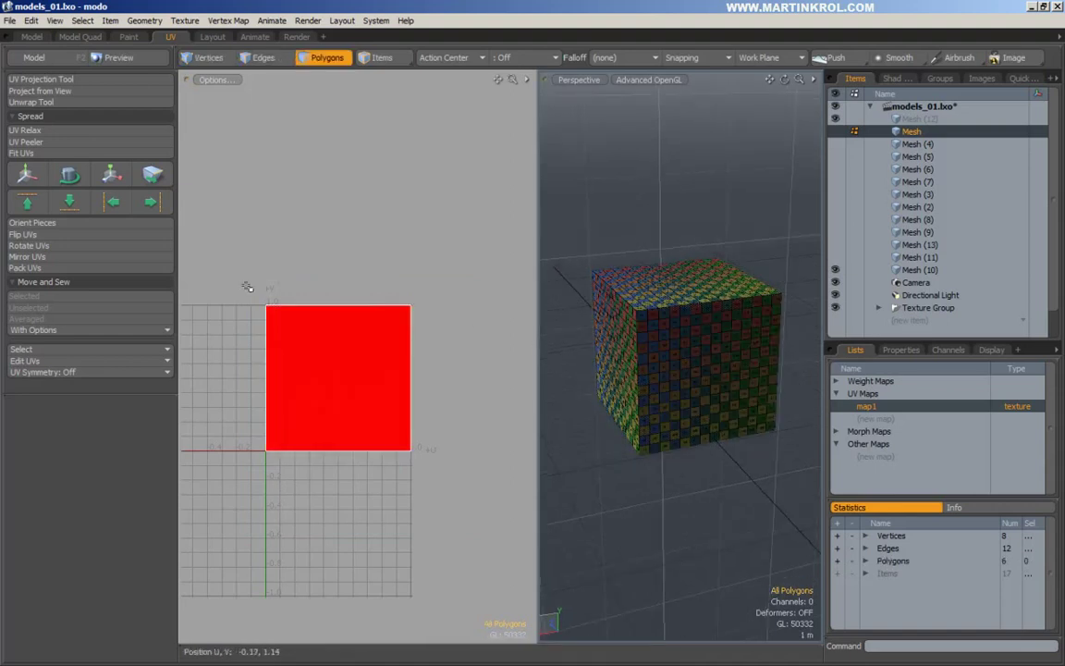
Step: Select individual cube faces to check how they overlap in the UV view, and clear the selection
{"action": "left_click", "coordinate": [758, 319]}
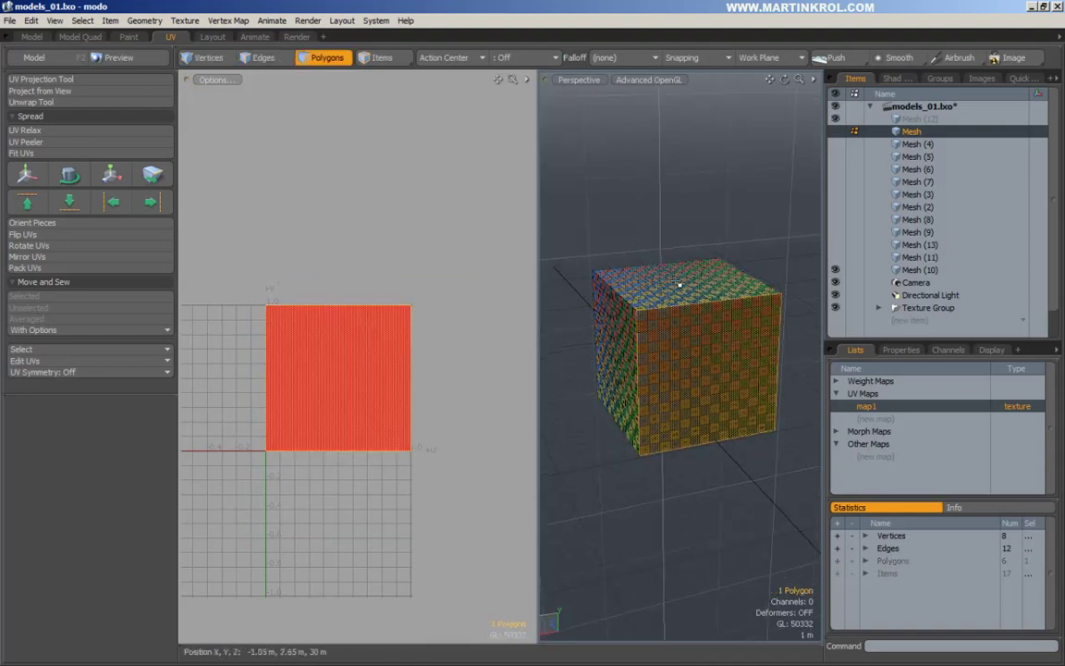
{"action": "left_click", "coordinate": [677, 283]}
{"action": "left_click_drag", "start_coordinate": [616, 345], "coordinate": [632, 354], "text": "alt"}
{"action": "left_click", "coordinate": [633, 356]}
{"action": "left_click_drag", "start_coordinate": [645, 448], "coordinate": [779, 335], "text": "alt"}
{"action": "right_click_drag", "start_coordinate": [670, 195], "coordinate": [732, 246]}
{"action": "left_click_drag", "start_coordinate": [731, 247], "coordinate": [678, 299], "text": "alt"}
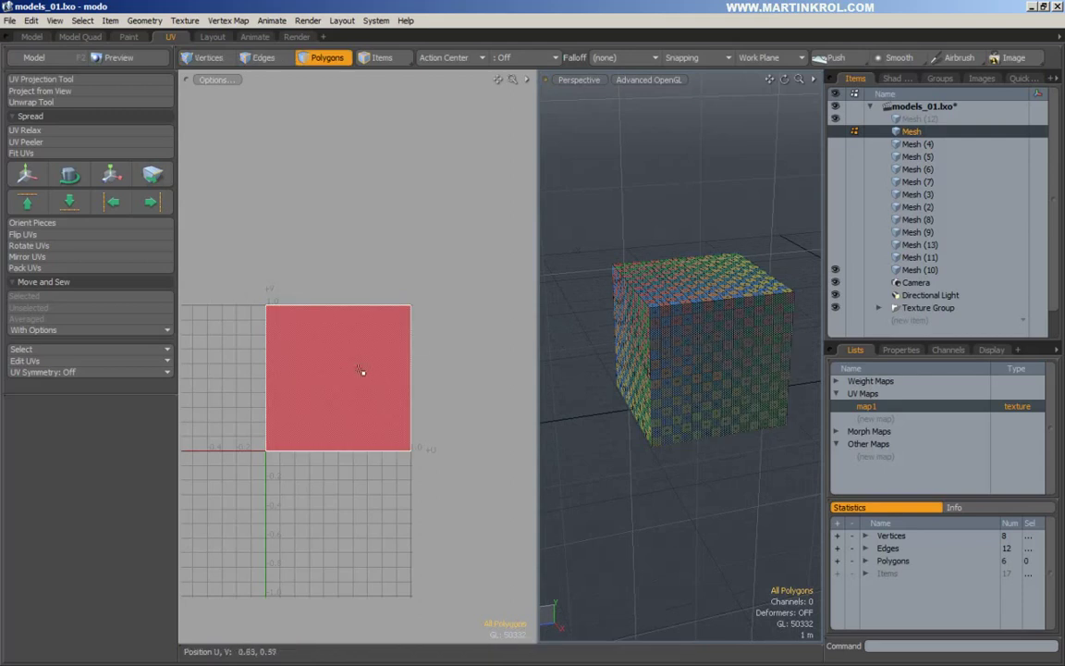
{"action": "left_click", "coordinate": [343, 368]}
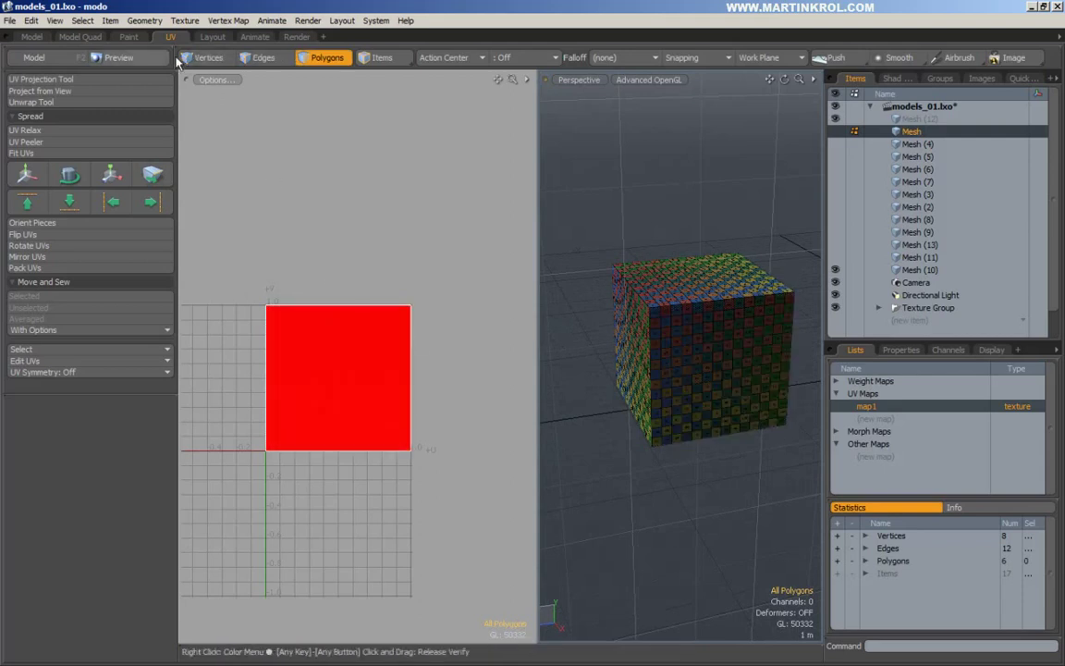
Step: Switch to the Paint layout with the shader tree shown and activate the Airbrush for painting on the UVGrid image
{"action": "left_click", "coordinate": [115, 33]}
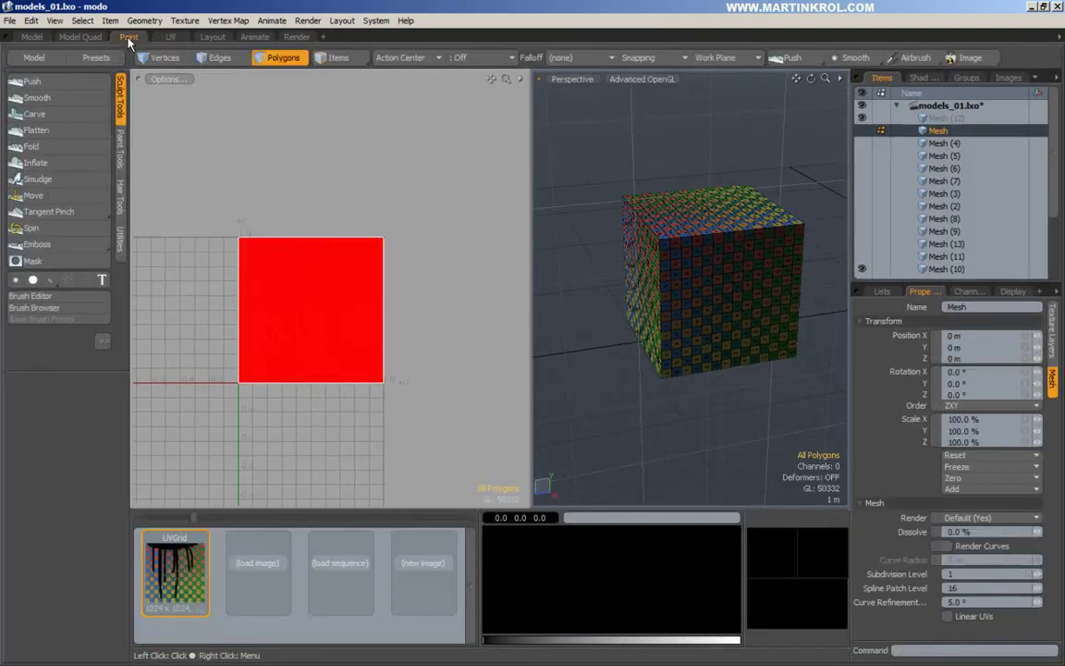
{"action": "left_click", "coordinate": [120, 146]}
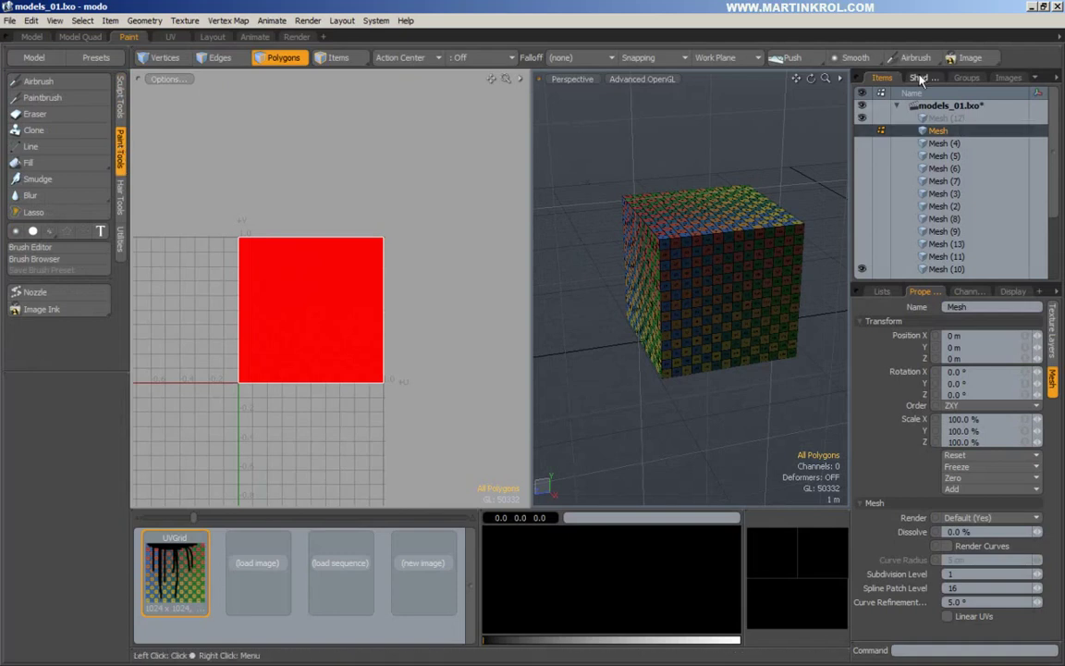
{"action": "left_click", "coordinate": [920, 78]}
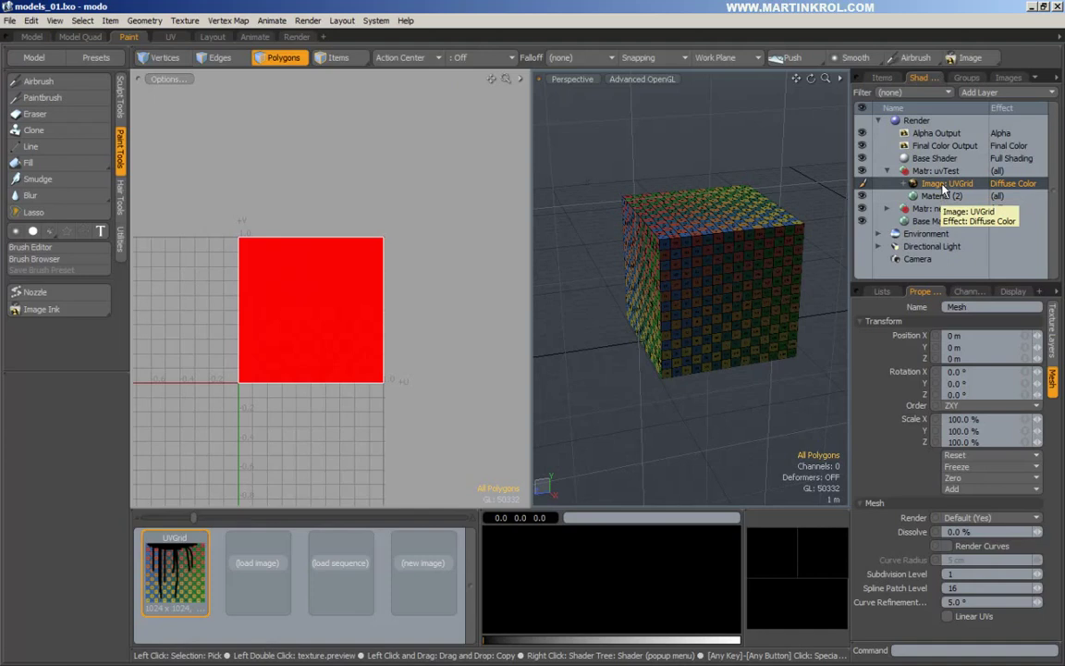
{"action": "left_click", "coordinate": [39, 82]}
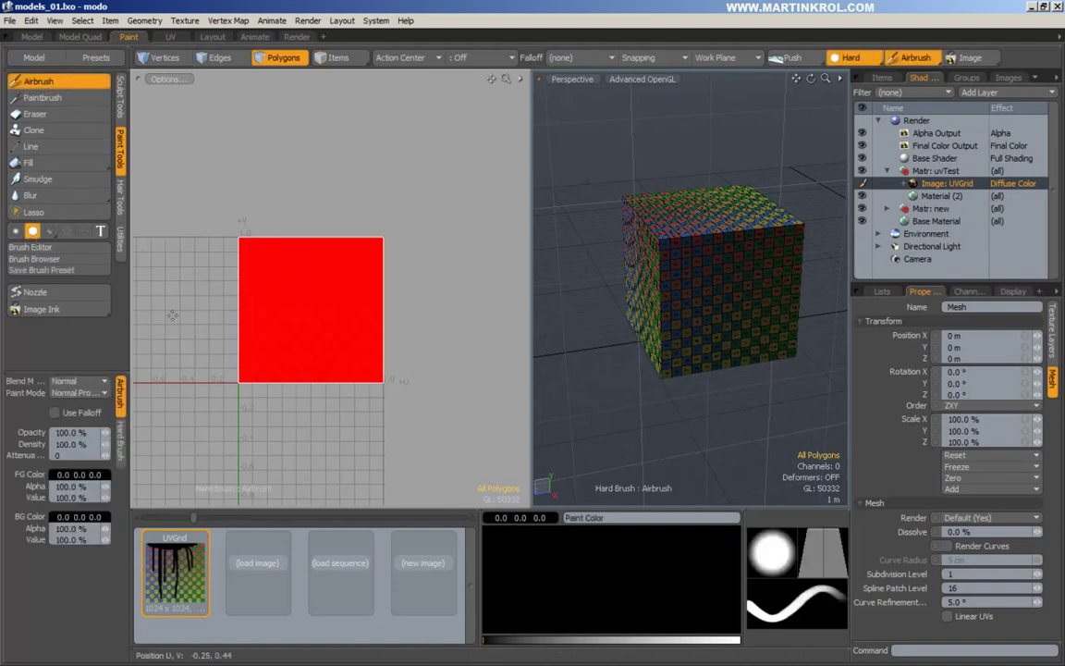
{"action": "scroll", "coordinate": [314, 316], "scroll_direction": "up", "scroll_amount": 2}
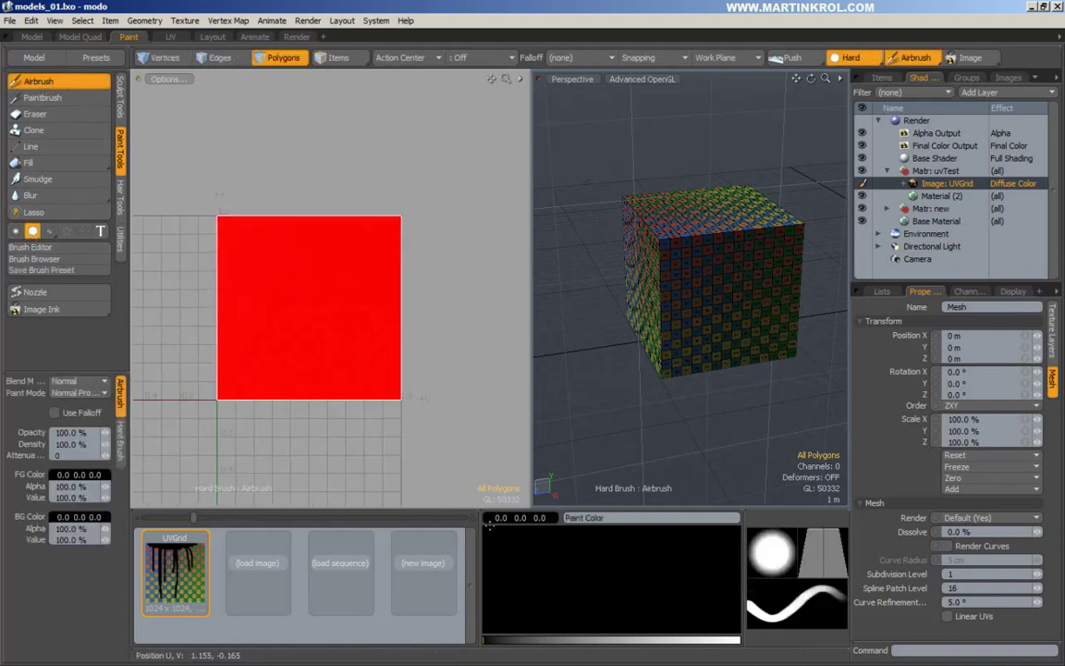
Step: Paint a black dab in the middle of the UV square and examine it on each side of the cube
{"action": "scroll", "coordinate": [340, 312], "scroll_direction": "up", "scroll_amount": 5}
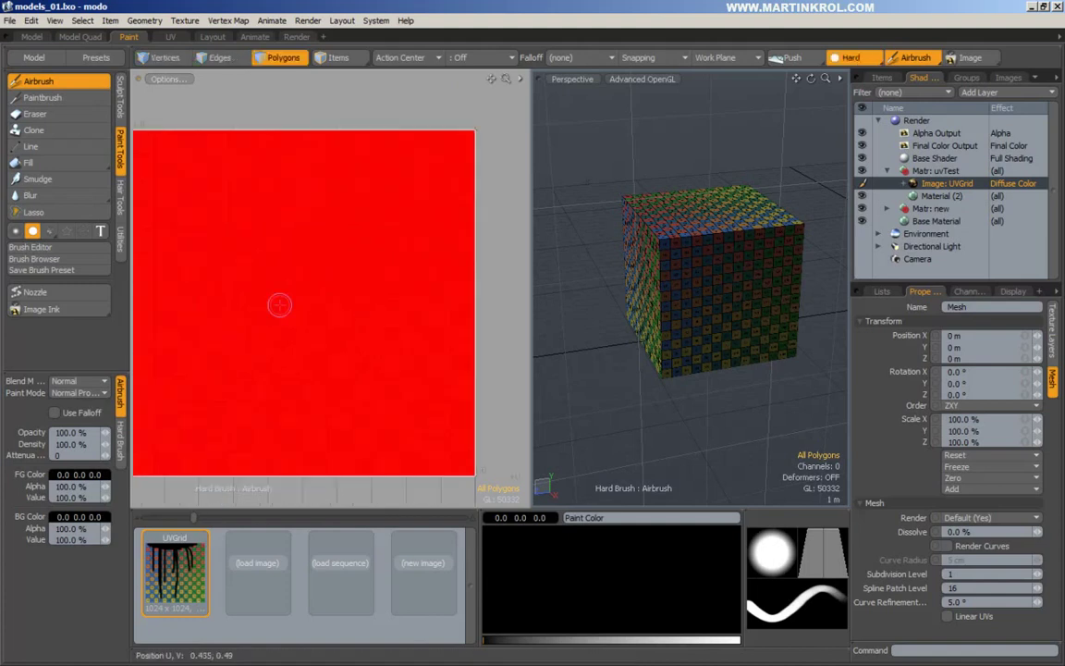
{"action": "left_click", "coordinate": [286, 306]}
{"action": "left_click_drag", "start_coordinate": [706, 357], "coordinate": [755, 322], "text": "alt"}
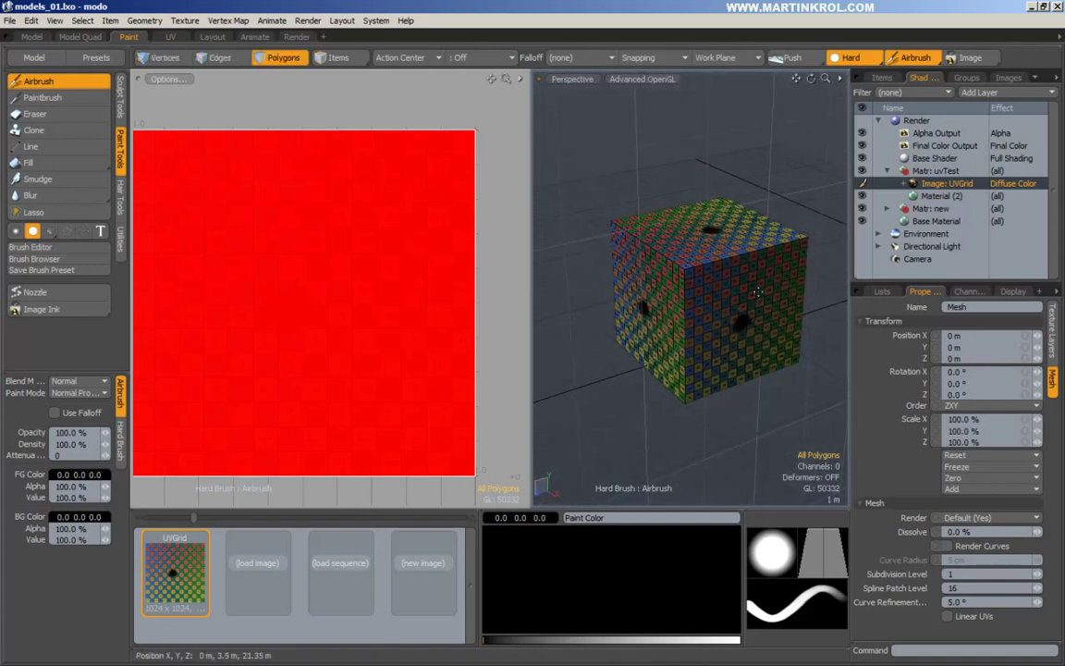
{"action": "left_click_drag", "start_coordinate": [751, 347], "coordinate": [762, 319], "text": "alt"}
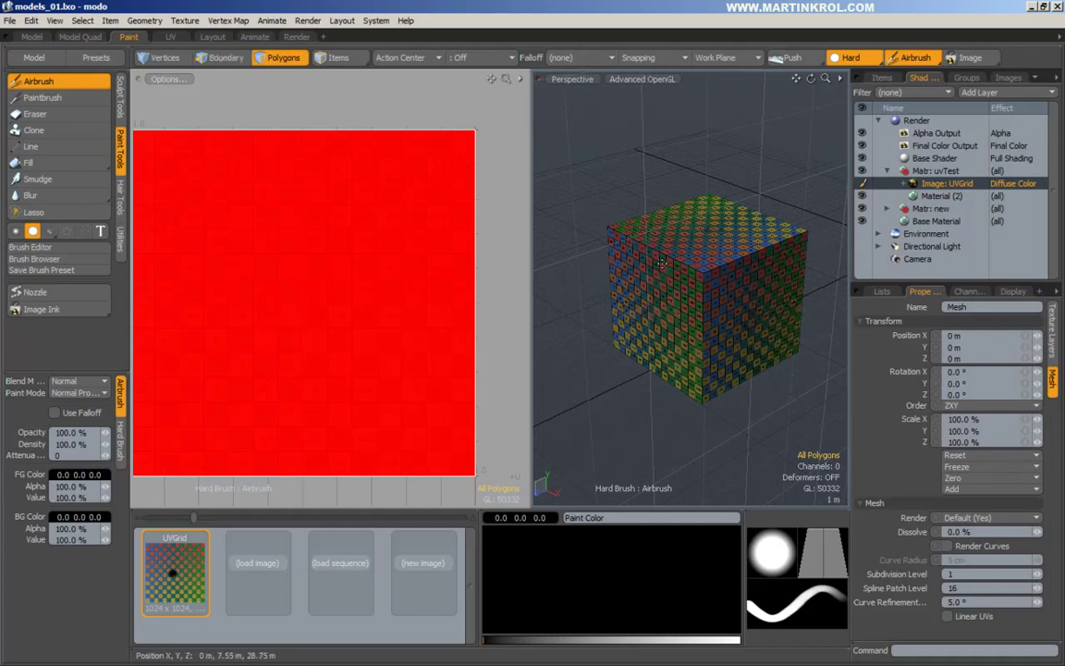
{"action": "right_click_drag", "start_coordinate": [727, 237], "coordinate": [678, 237], "text": "alt"}
Step: Drop the Airbrush and switch to the UV layout
{"action": "key", "text": "space"}
{"action": "right_click_drag", "start_coordinate": [358, 221], "coordinate": [291, 232], "text": "alt"}
{"action": "left_click_drag", "start_coordinate": [290, 232], "coordinate": [290, 255], "text": "alt"}
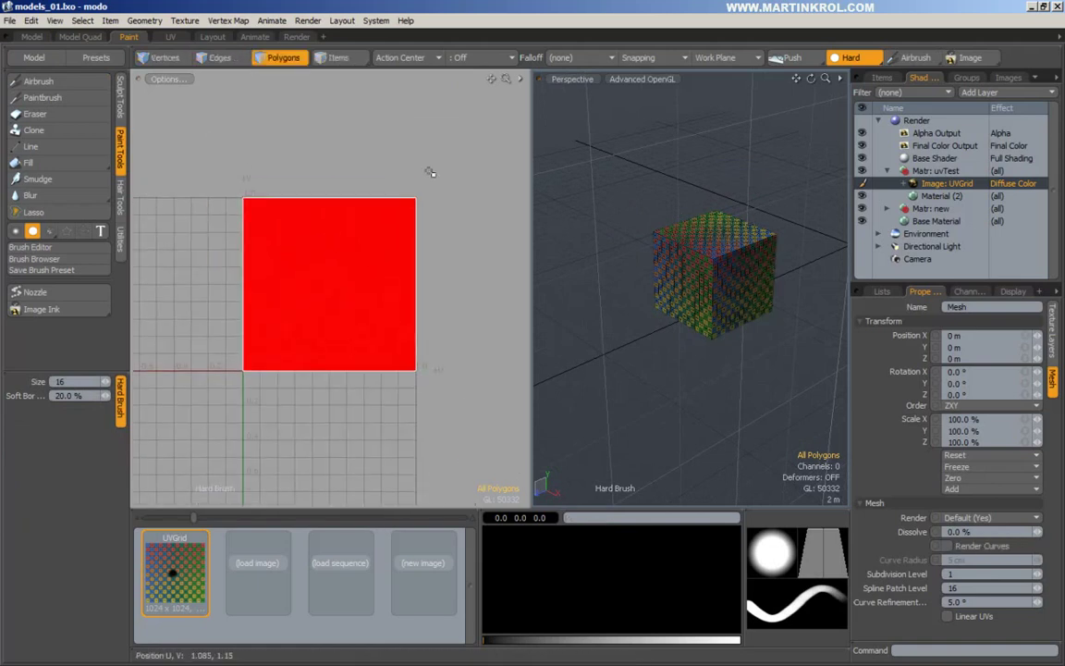
{"action": "right_click_drag", "start_coordinate": [370, 213], "coordinate": [333, 244], "text": "alt"}
{"action": "left_click_drag", "start_coordinate": [333, 244], "coordinate": [324, 283], "text": "alt"}
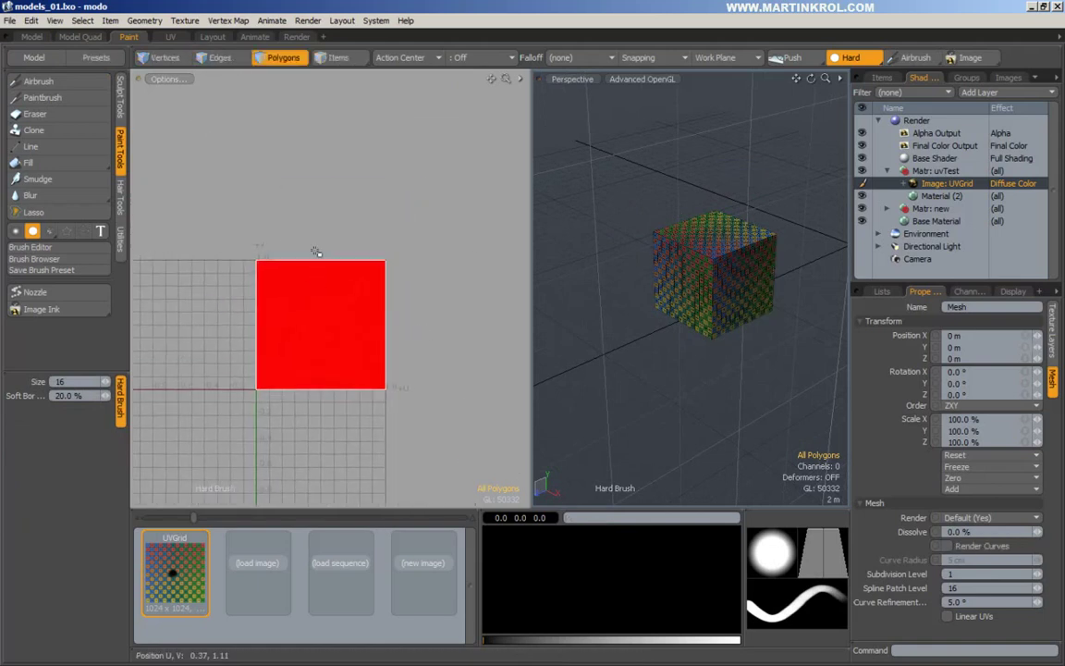
{"action": "left_click_drag", "start_coordinate": [602, 270], "coordinate": [570, 272], "text": "alt"}
{"action": "mouse_move", "coordinate": [713, 297]}
{"action": "left_mouse_down", "text": "alt"}
{"action": "mouse_move", "coordinate": [732, 325]}
{"action": "mouse_move", "coordinate": [715, 318]}
{"action": "left_mouse_up", "text": "alt"}
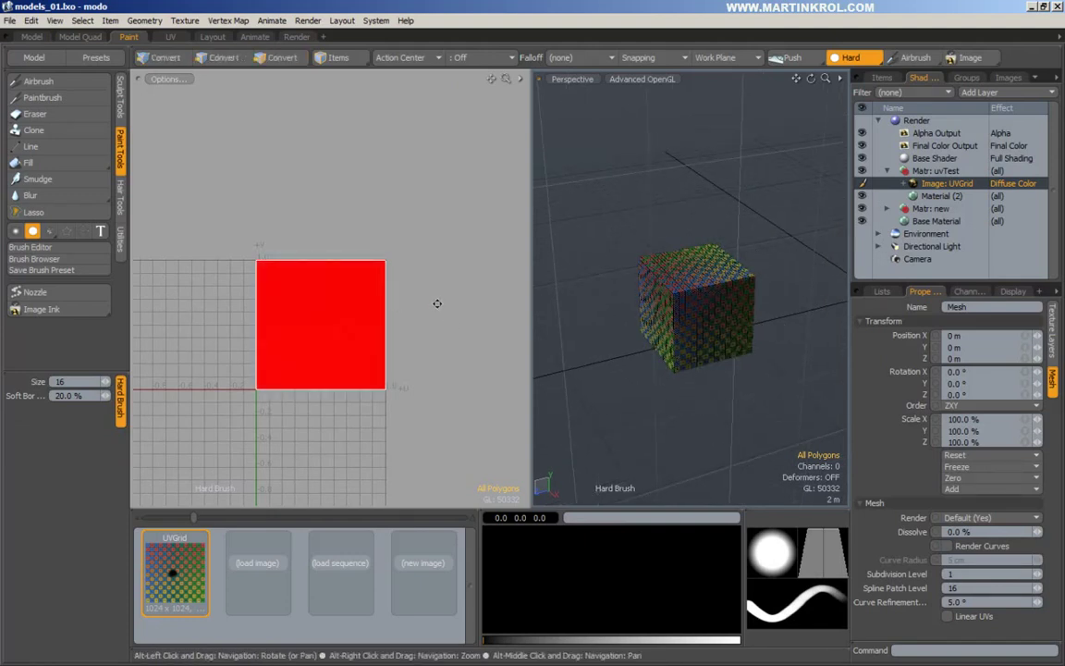
{"action": "left_click", "coordinate": [162, 36]}
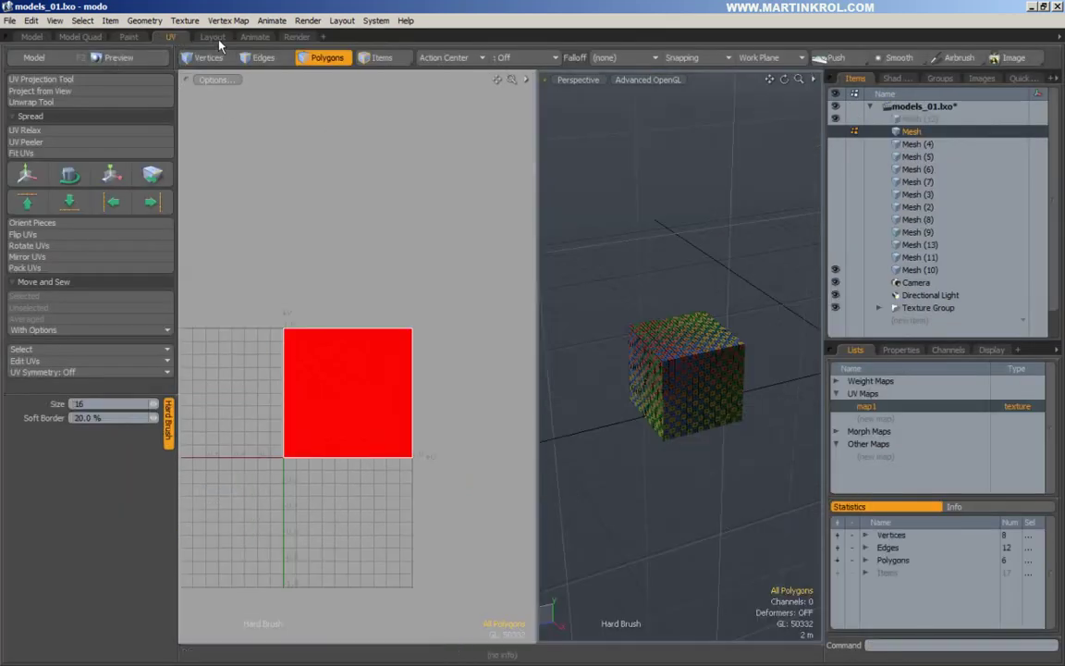
{"action": "left_click_drag", "start_coordinate": [708, 305], "coordinate": [690, 326], "text": "alt"}
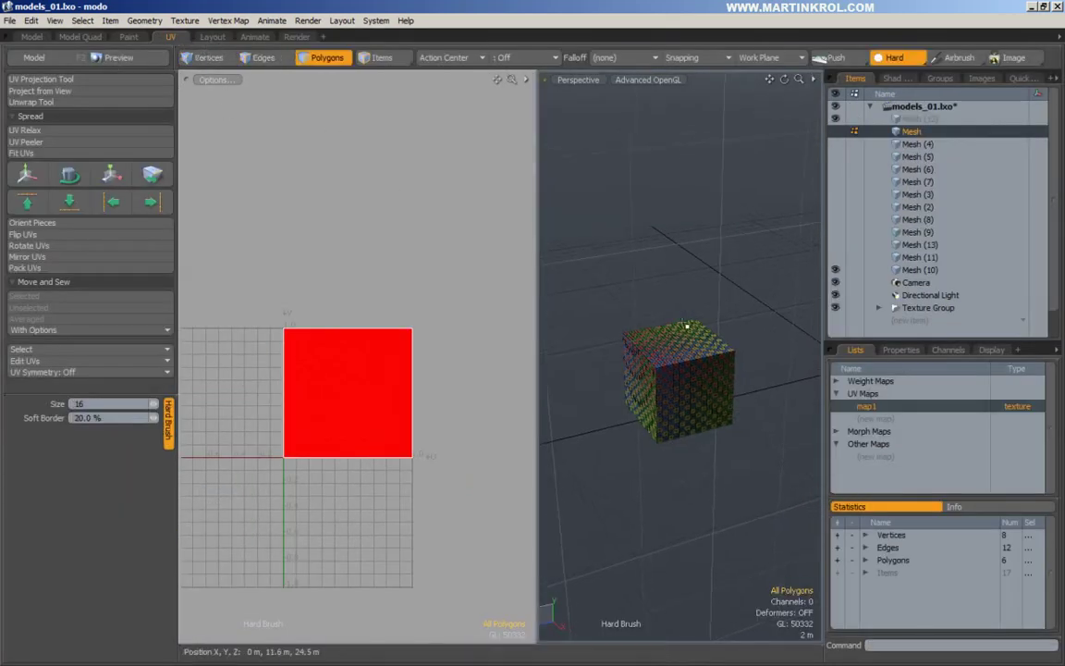
Step: Select the cube's front polygon and move its UVs by U 0.96 and V 1.18 with Tear Off enabled
{"action": "key", "text": "q"}
{"action": "left_click", "coordinate": [700, 394]}
{"action": "key", "text": "w"}
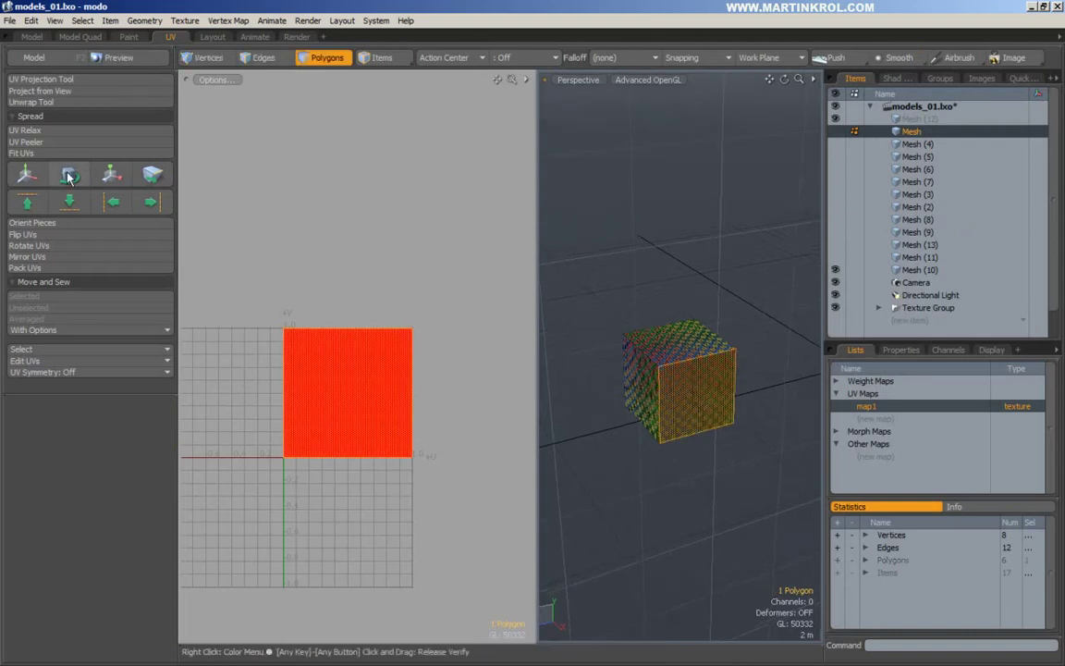
{"action": "left_click_drag", "start_coordinate": [389, 363], "coordinate": [367, 380], "text": "ctrl+alt"}
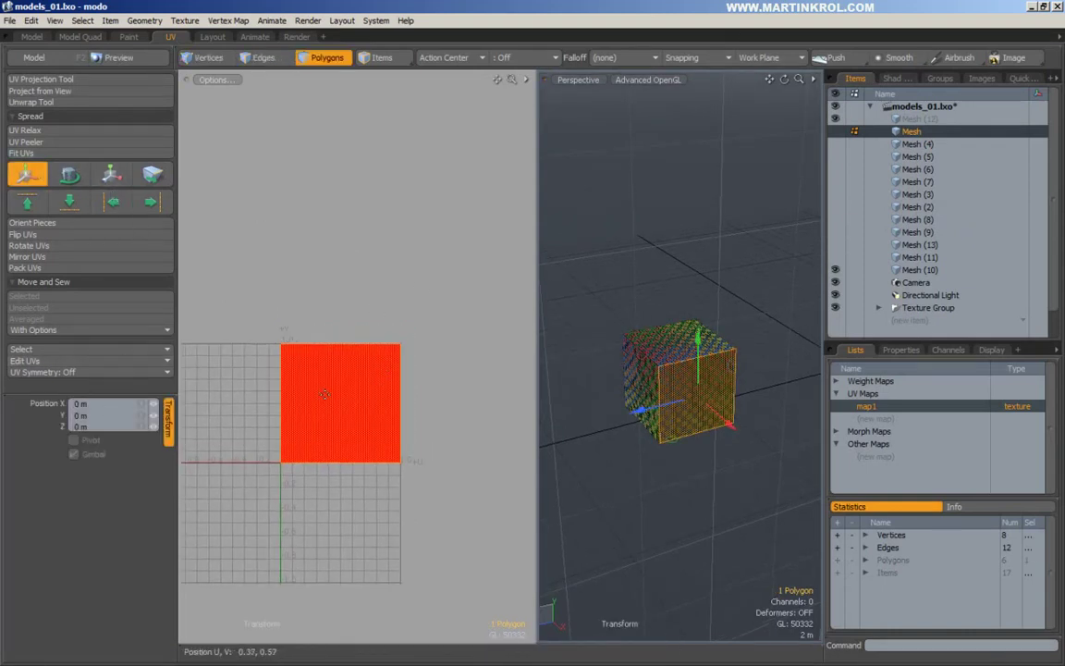
{"action": "left_click_drag", "start_coordinate": [304, 419], "coordinate": [320, 392], "text": "ctrl+alt"}
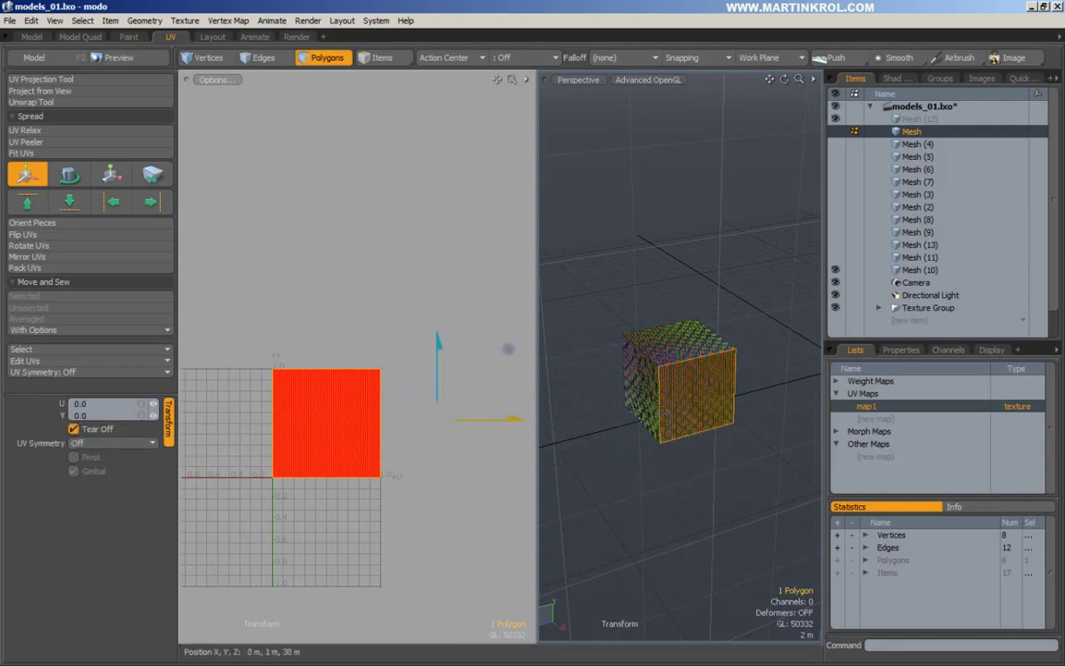
{"action": "middle_click_drag", "start_coordinate": [318, 394], "coordinate": [339, 380]}
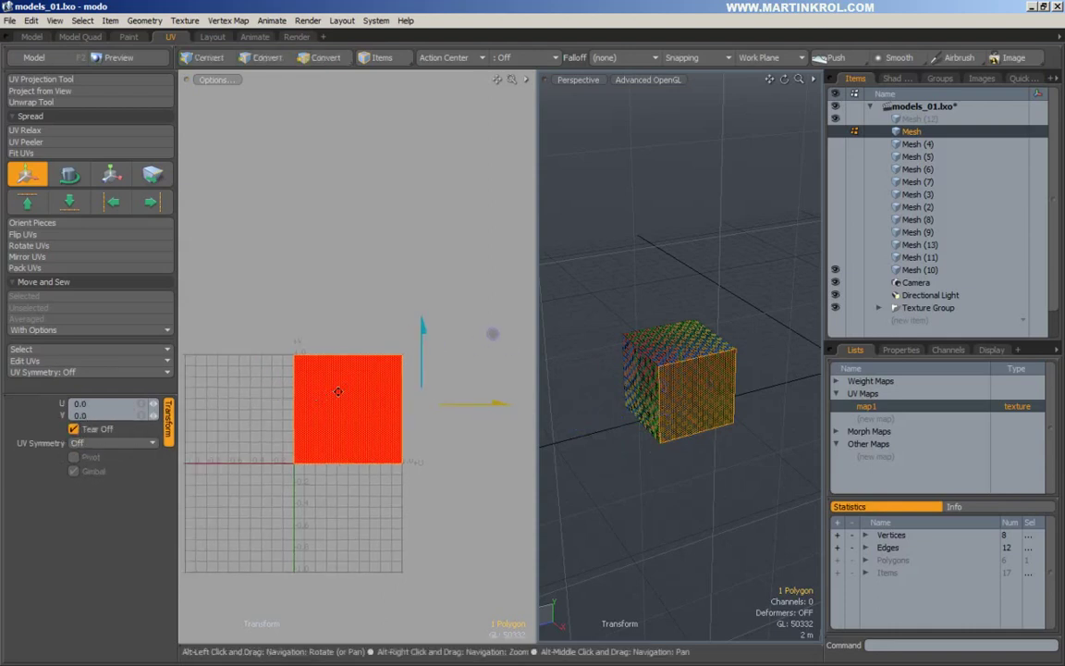
{"action": "middle_click_drag", "start_coordinate": [284, 407], "coordinate": [248, 423]}
{"action": "left_click", "coordinate": [74, 429]}
{"action": "left_click", "coordinate": [74, 429]}
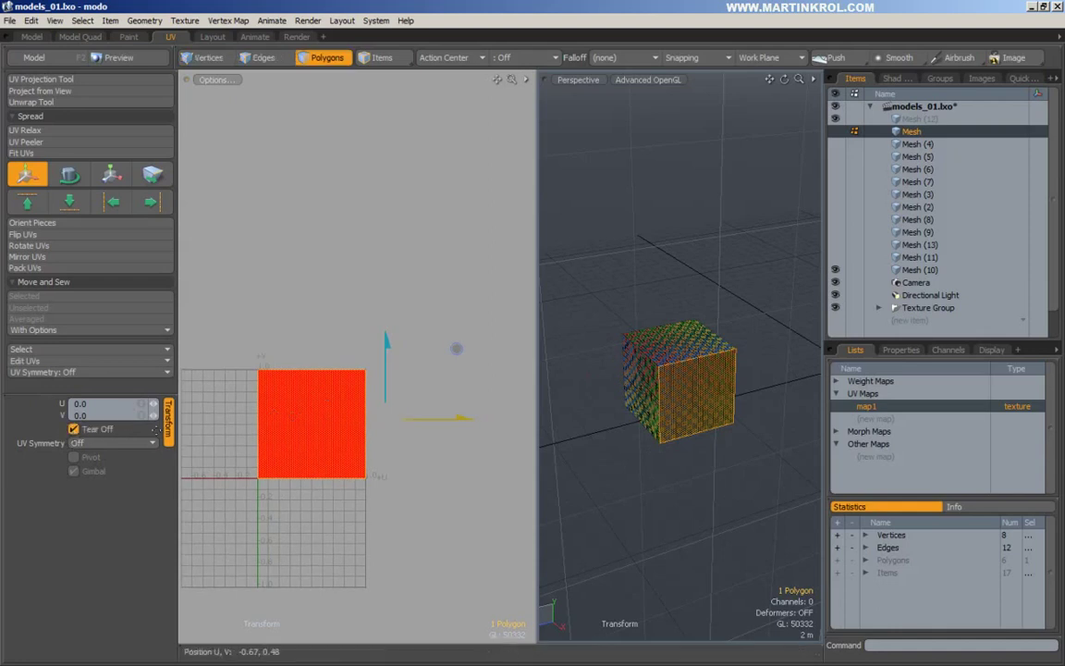
{"action": "left_click_drag", "start_coordinate": [350, 378], "coordinate": [408, 310]}
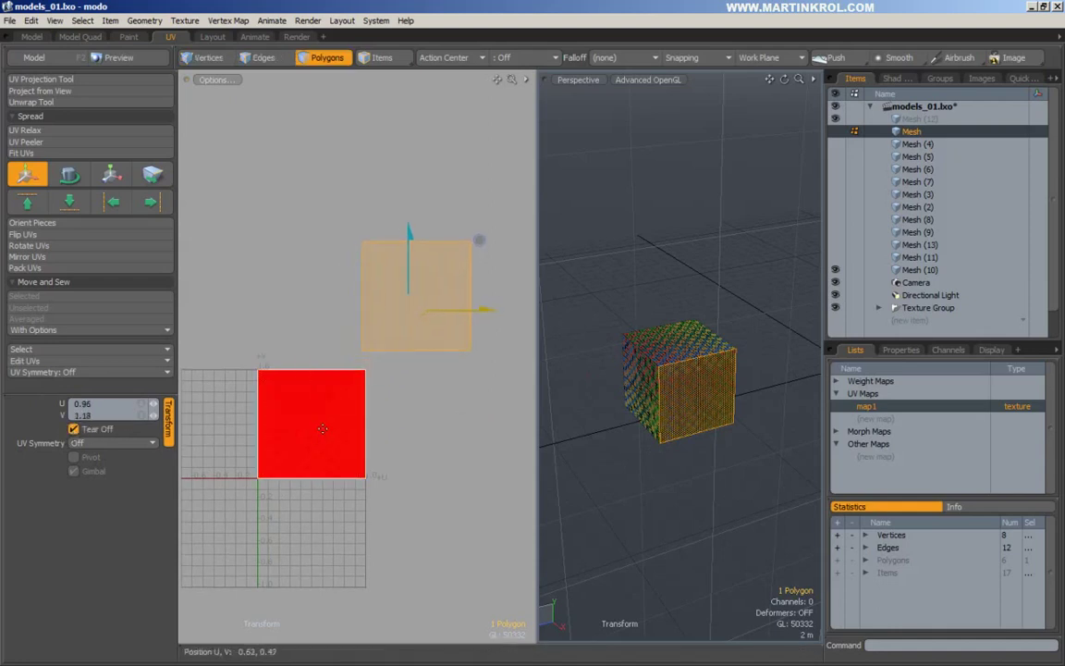
Step: Drop the move tool and select the detached UV polygon to check which cube face it belongs to
{"action": "left_click_drag", "start_coordinate": [321, 429], "coordinate": [328, 423], "text": "alt"}
{"action": "scroll", "coordinate": [328, 422], "scroll_direction": "down", "scroll_amount": 1}
{"action": "key", "text": "space"}
{"action": "left_click", "coordinate": [296, 304]}
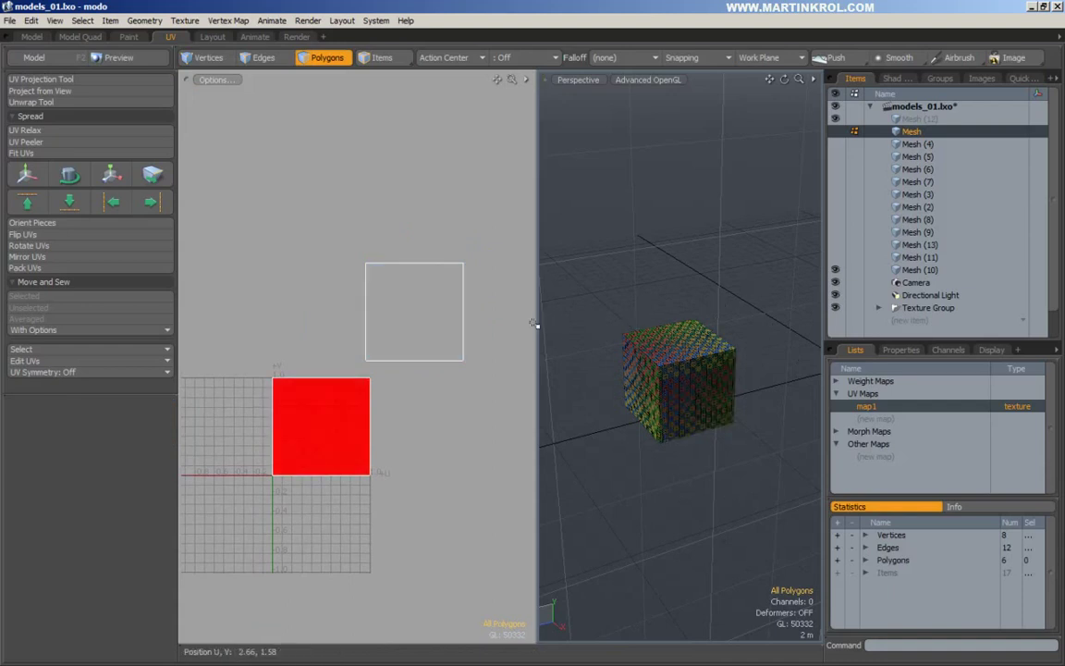
{"action": "left_click_drag", "start_coordinate": [322, 216], "coordinate": [494, 370]}
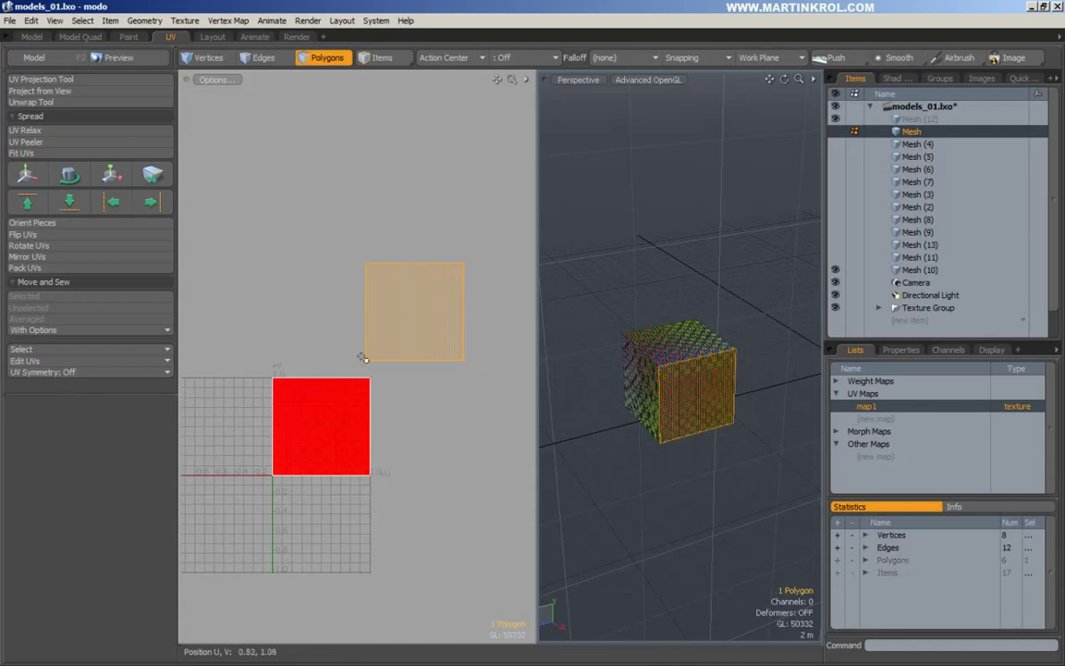
{"action": "left_click", "coordinate": [770, 364]}
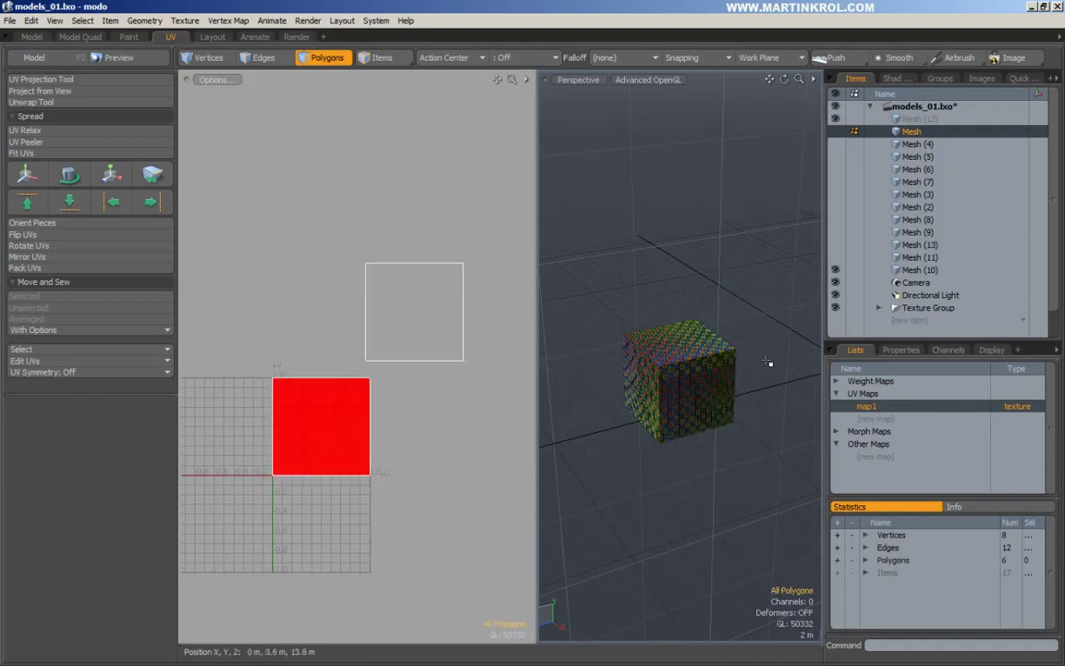
Step: Try moving the front polygon vertically in the 3D view, undo the move, and clear the selection
{"action": "left_click", "coordinate": [690, 394]}
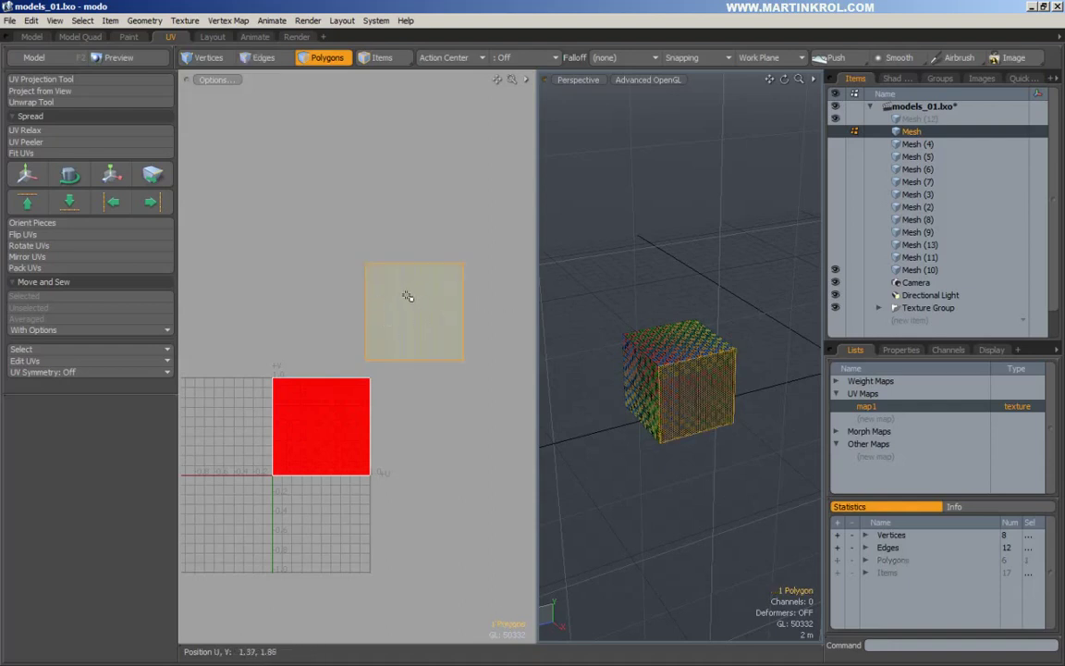
{"action": "key", "text": "y"}
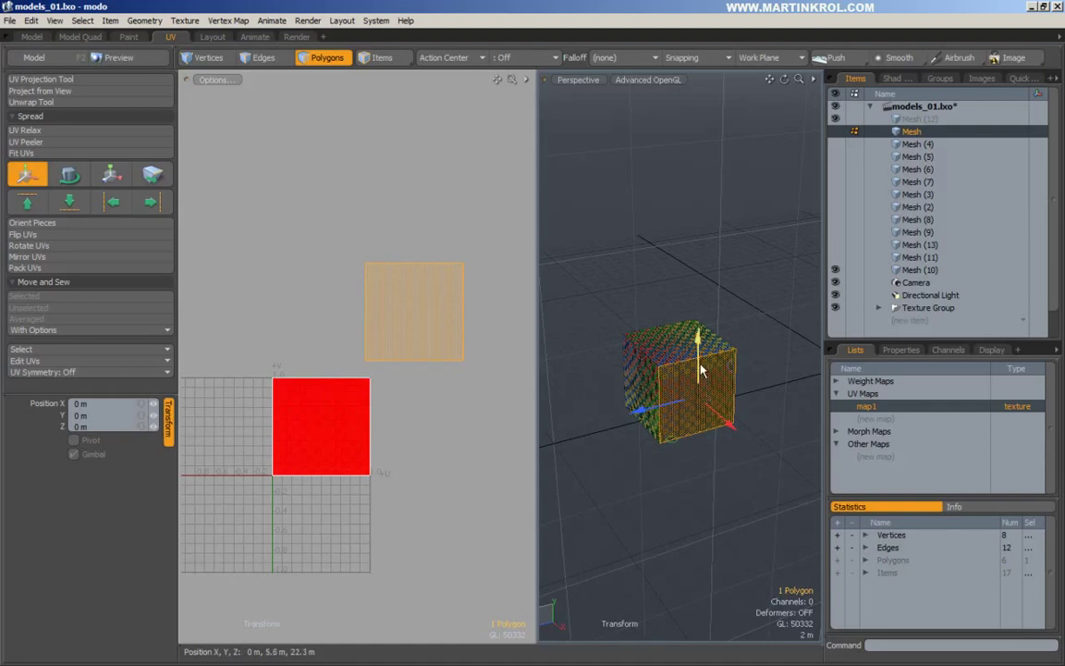
{"action": "left_click_drag", "start_coordinate": [698, 339], "coordinate": [696, 465]}
{"action": "left_click_drag", "start_coordinate": [697, 407], "coordinate": [697, 403]}
{"action": "key", "text": "ctrl+z"}
{"action": "key", "text": "q"}
{"action": "left_click", "coordinate": [765, 325]}
Step: Undo the front polygon's UV move to return its UVs to the original square
{"action": "left_click_drag", "start_coordinate": [715, 358], "coordinate": [724, 357], "text": "alt"}
{"action": "right_click_drag", "start_coordinate": [489, 197], "coordinate": [247, 538]}
{"action": "left_click", "coordinate": [417, 494]}
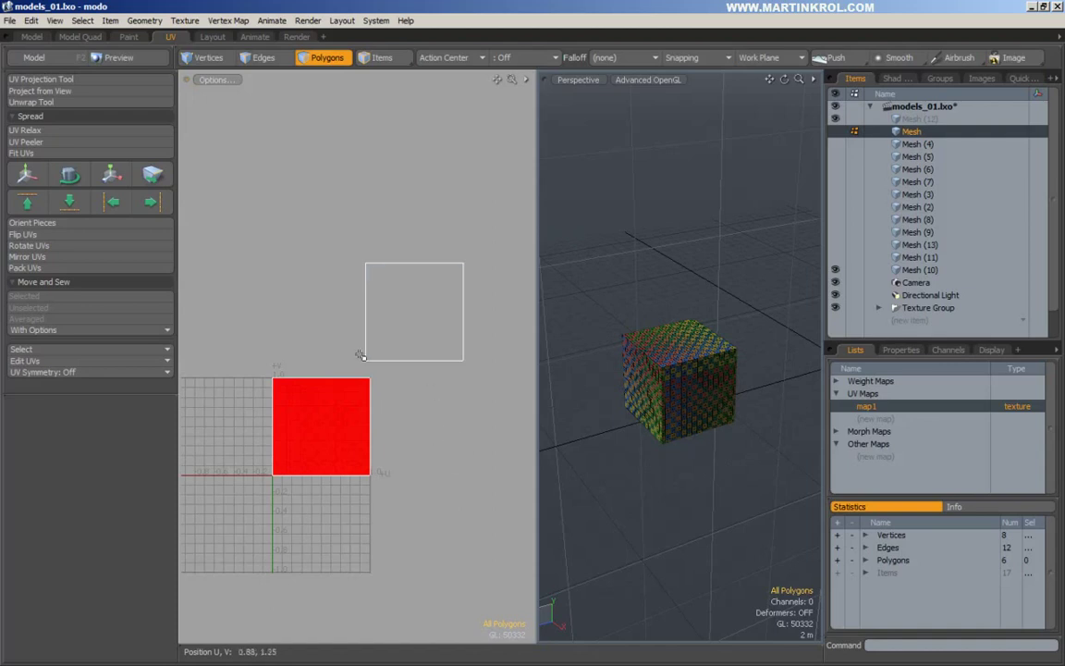
{"action": "left_click", "coordinate": [340, 391]}
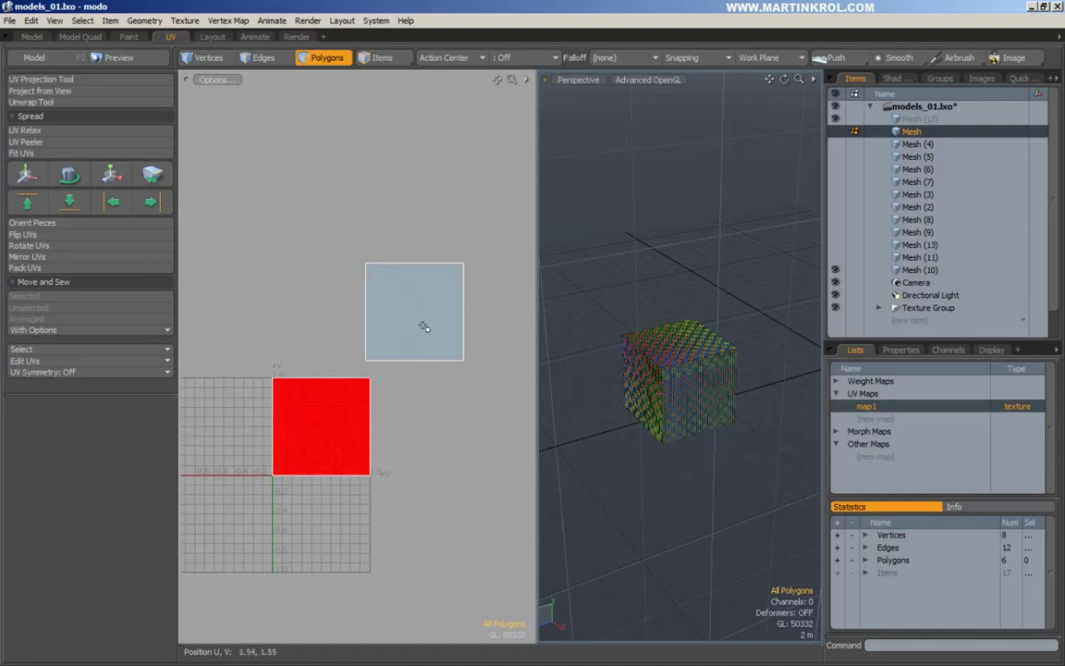
{"action": "key", "text": "w"}
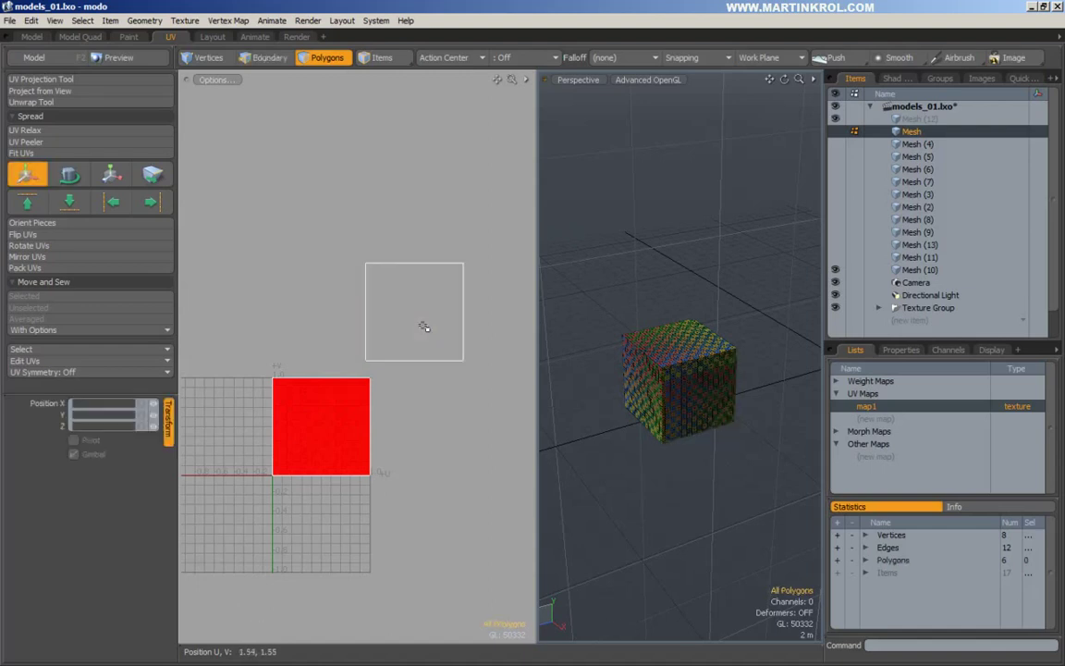
{"action": "left_click", "coordinate": [423, 326]}
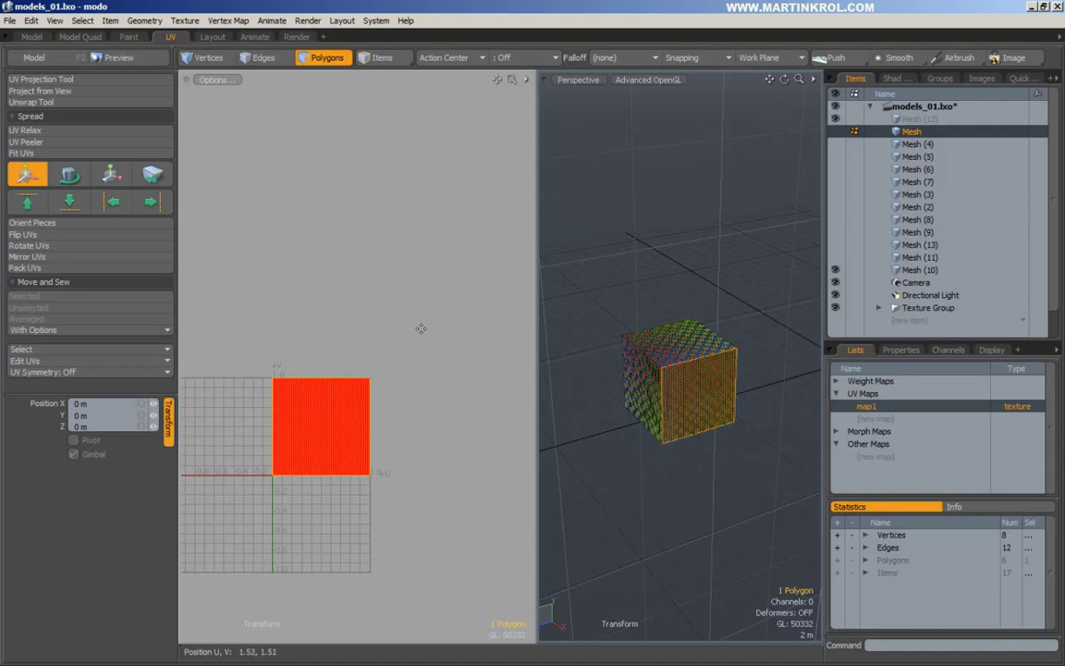
{"action": "key", "text": "q"}
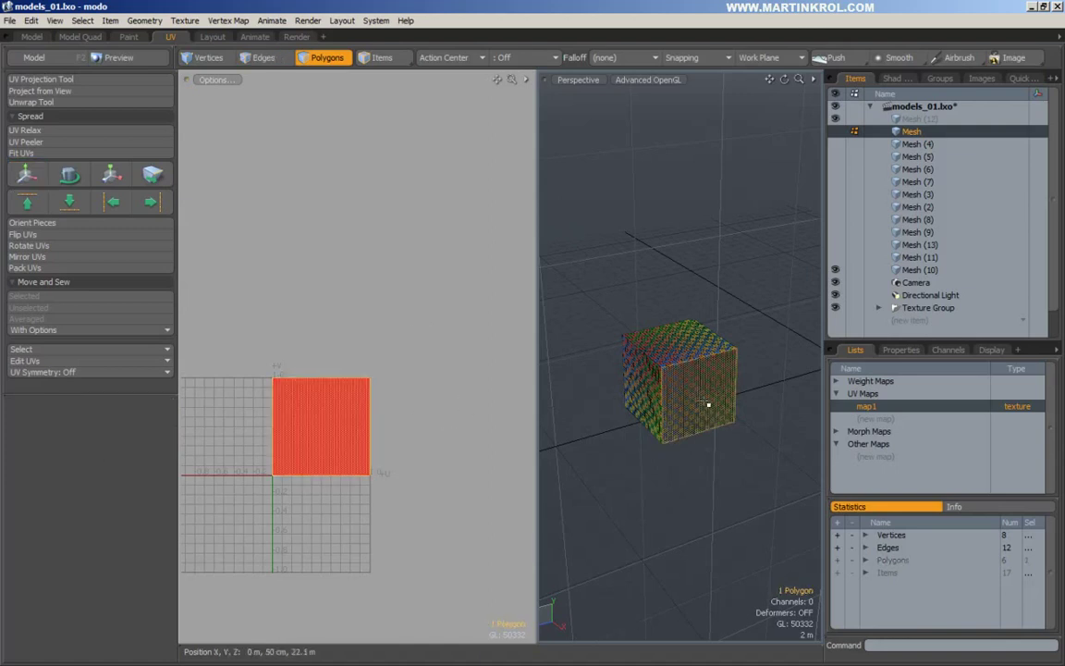
Step: Move the front polygon's UVs by U 1.22 and V 1.22 with Tear Off disabled, and clear the selection
{"action": "key", "text": "w"}
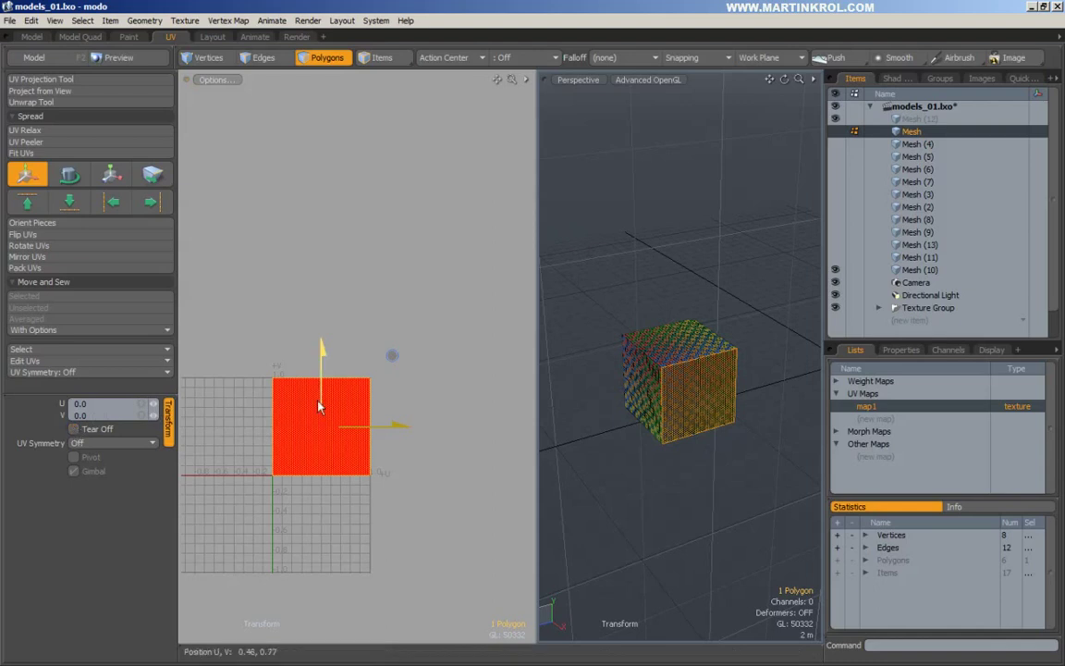
{"action": "left_click_drag", "start_coordinate": [328, 418], "coordinate": [442, 297]}
{"action": "left_click_drag", "start_coordinate": [289, 447], "coordinate": [291, 448]}
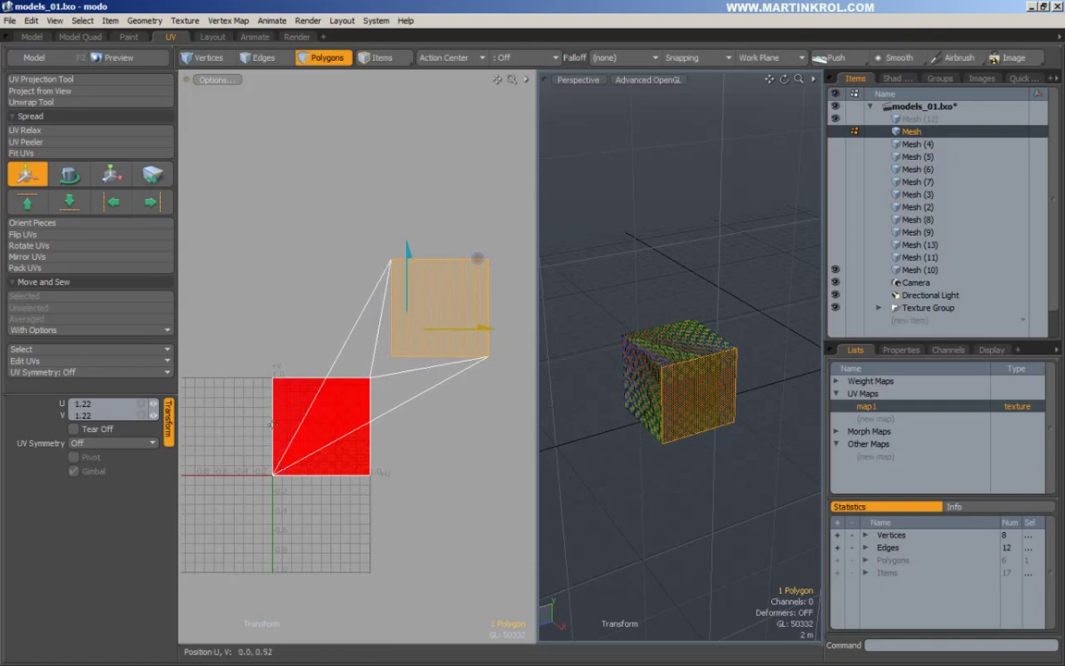
{"action": "key", "text": "space"}
{"action": "left_click", "coordinate": [302, 298]}
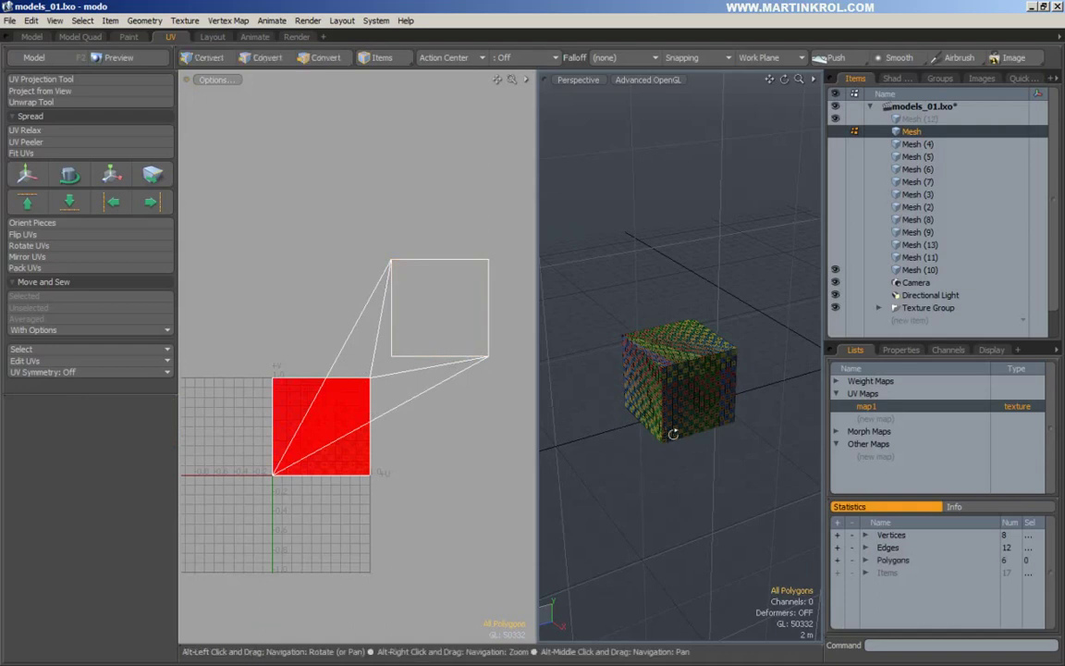
Step: Inspect the texture on the faces adjoining the moved front polygon from several angles
{"action": "left_click_drag", "start_coordinate": [631, 374], "coordinate": [668, 401], "text": "alt"}
{"action": "right_click_drag", "start_coordinate": [668, 401], "coordinate": [757, 420], "text": "alt"}
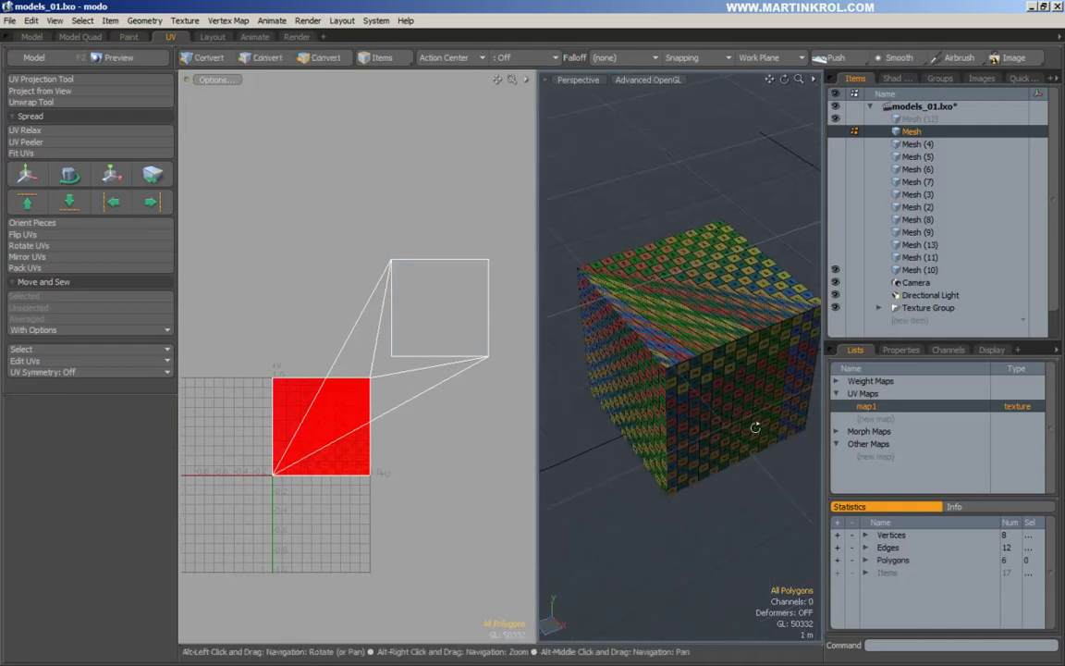
{"action": "left_click_drag", "start_coordinate": [756, 420], "coordinate": [716, 383], "text": "alt"}
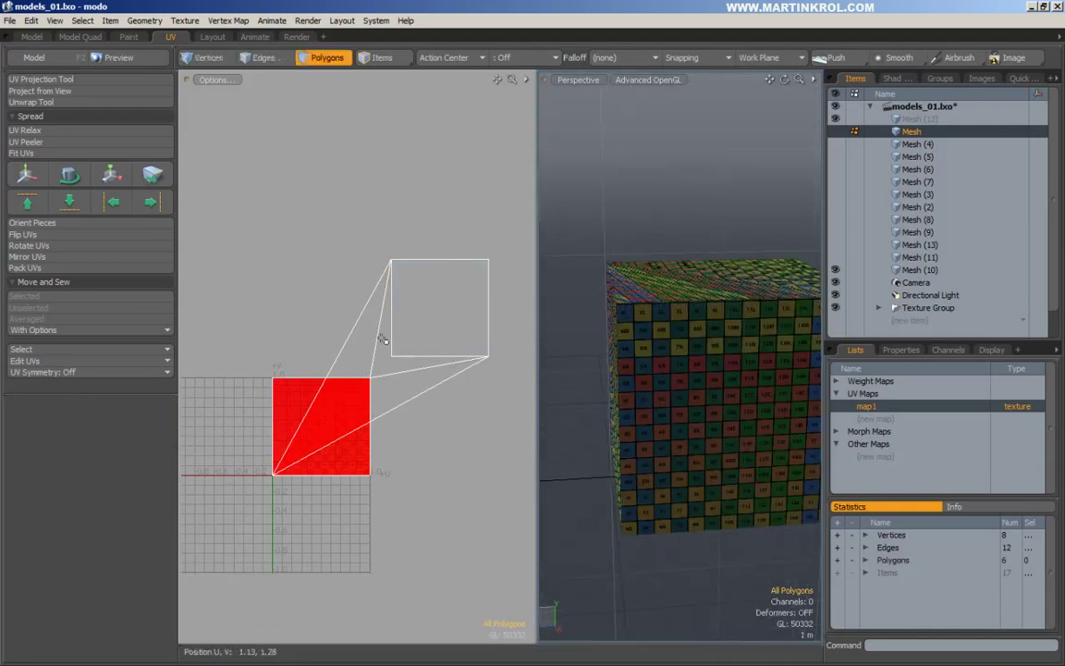
{"action": "left_click_drag", "start_coordinate": [647, 332], "coordinate": [743, 334], "text": "alt"}
Step: Undo the connected UV move and detach the front polygon's UVs outside the square with Tear Off enabled
{"action": "left_click", "coordinate": [615, 240]}
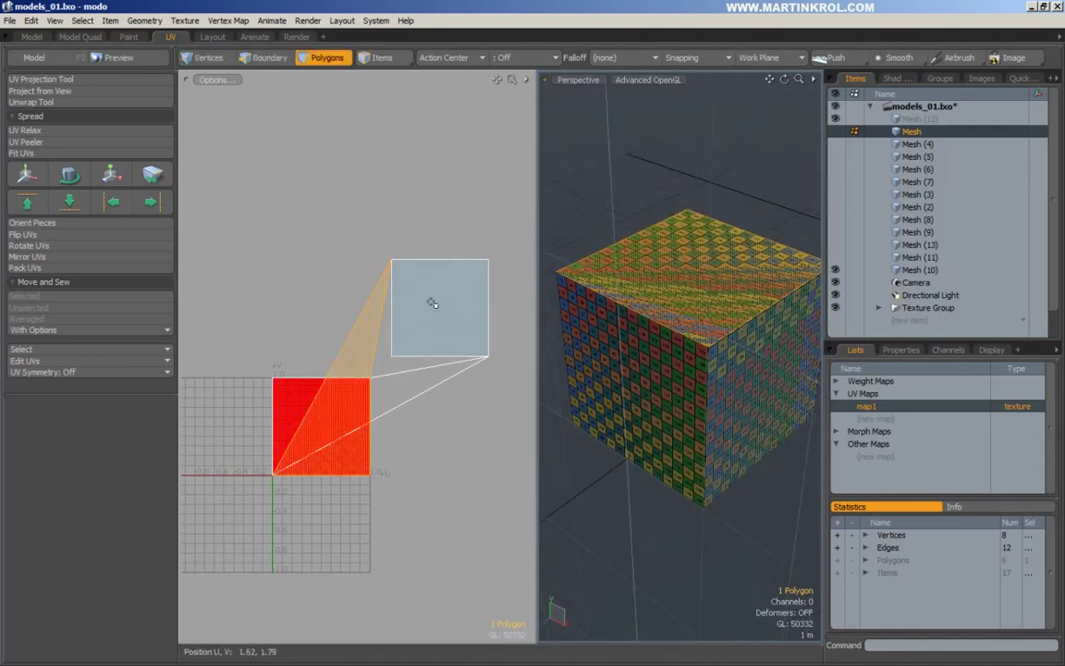
{"action": "key", "text": "w"}
{"action": "left_click", "coordinate": [312, 411]}
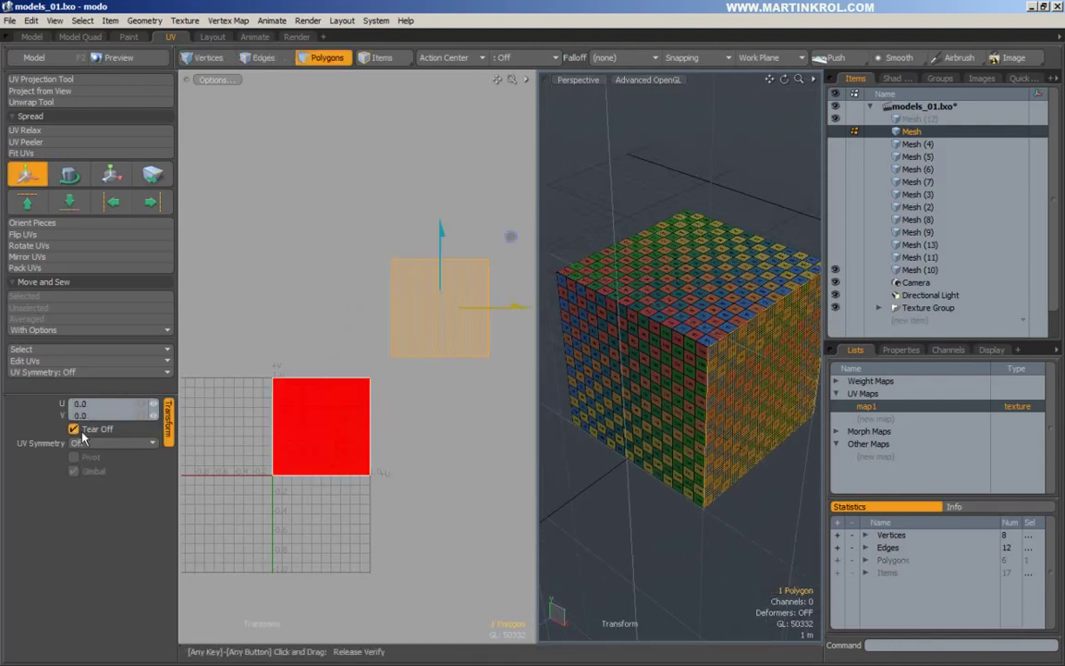
{"action": "key", "text": "q"}
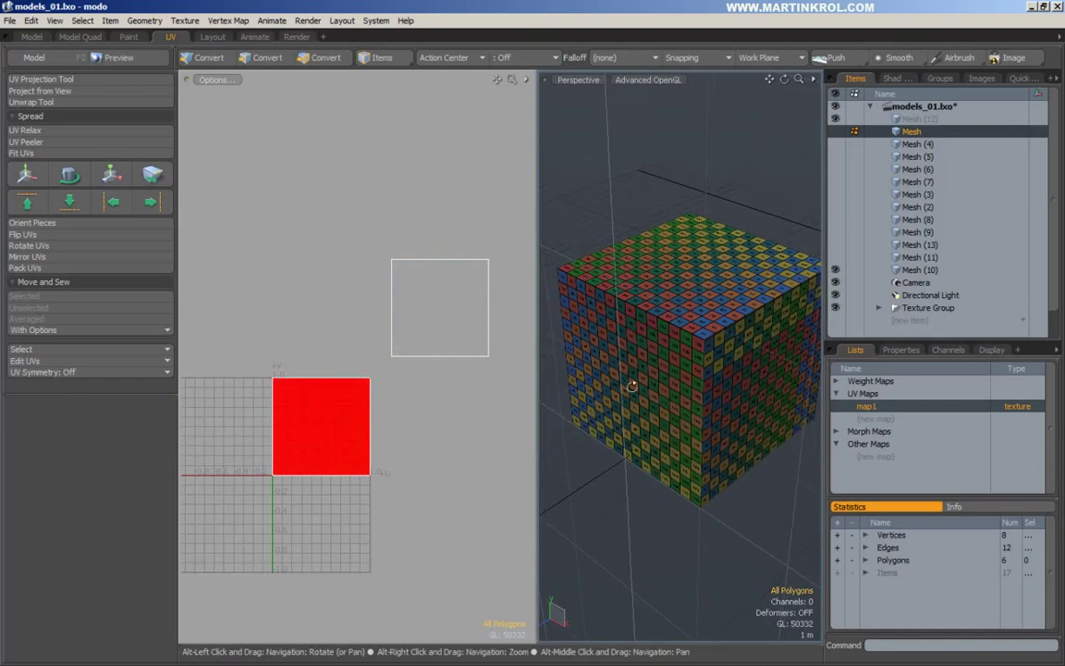
Step: Select the cube's top polygon and move its UVs to the empty area above the UV square
{"action": "left_click", "coordinate": [670, 292]}
{"action": "key", "text": "w"}
{"action": "left_click_drag", "start_coordinate": [404, 474], "coordinate": [351, 324]}
{"action": "key", "text": "q"}
Step: Try moving the UVs picked from the stacked square by U 1.1 and V -0.81, and undo the move
{"action": "left_click", "coordinate": [323, 440]}
{"action": "key", "text": "w"}
{"action": "left_click_drag", "start_coordinate": [268, 415], "coordinate": [375, 495]}
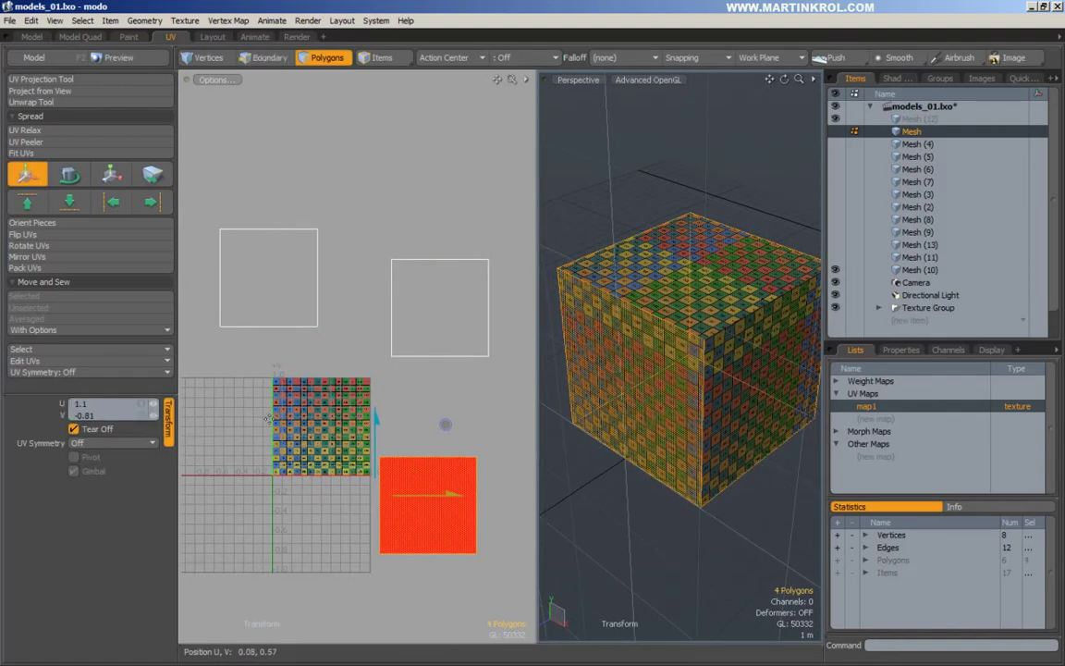
{"action": "key", "text": "ctrl+z"}
Step: Select the side polygon adjoining the front face and move its UVs by U 1.44 and V -1.11 with Tear Off enabled
{"action": "key", "text": "q"}
{"action": "left_click", "coordinate": [653, 374]}
{"action": "key", "text": "w"}
{"action": "left_click_drag", "start_coordinate": [322, 426], "coordinate": [461, 535]}
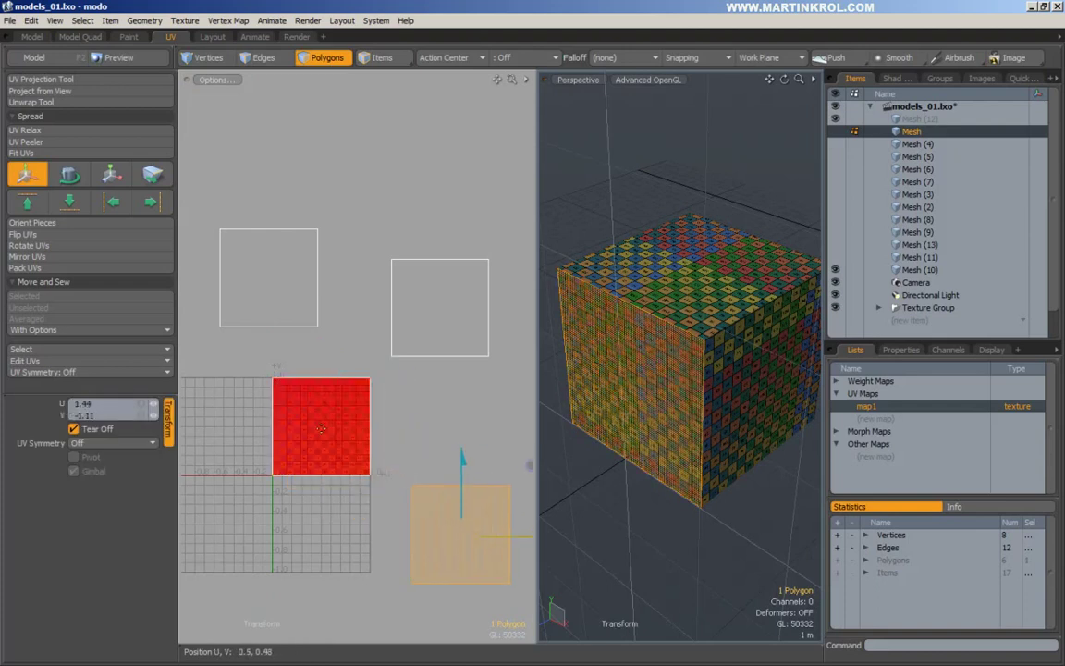
{"action": "key", "text": "q"}
{"action": "left_click_drag", "start_coordinate": [638, 305], "coordinate": [667, 367], "text": "alt"}
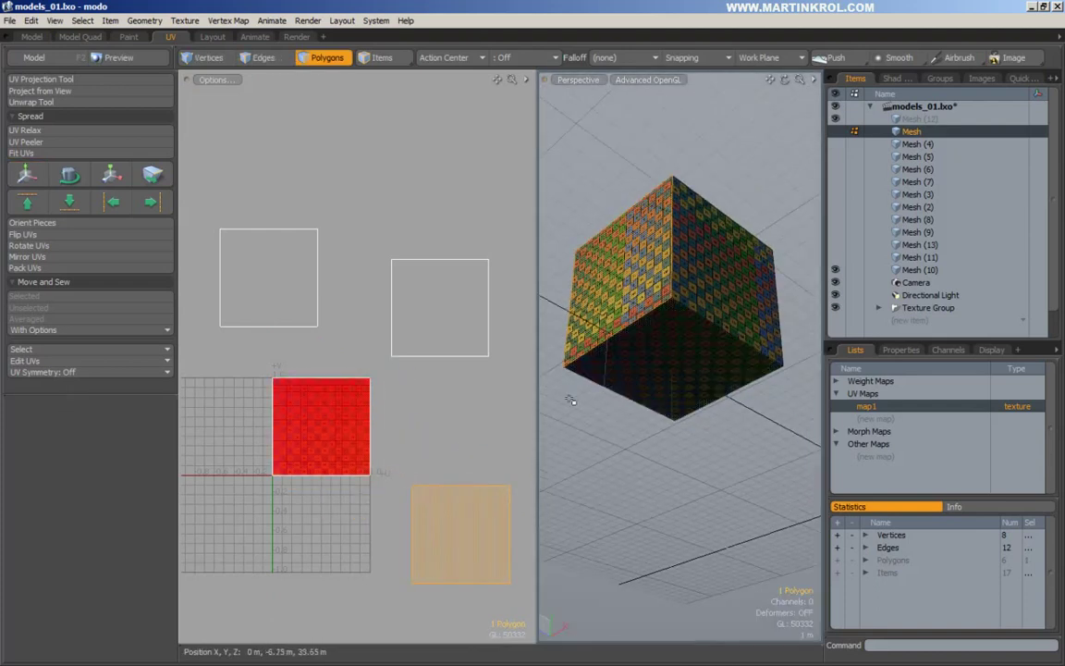
Step: Select only the cube's bottom polygon and move its UVs off the stack to the area diagonally below the UV square
{"action": "left_click", "coordinate": [316, 421]}
{"action": "left_click_drag", "start_coordinate": [702, 323], "coordinate": [608, 391], "text": "alt"}
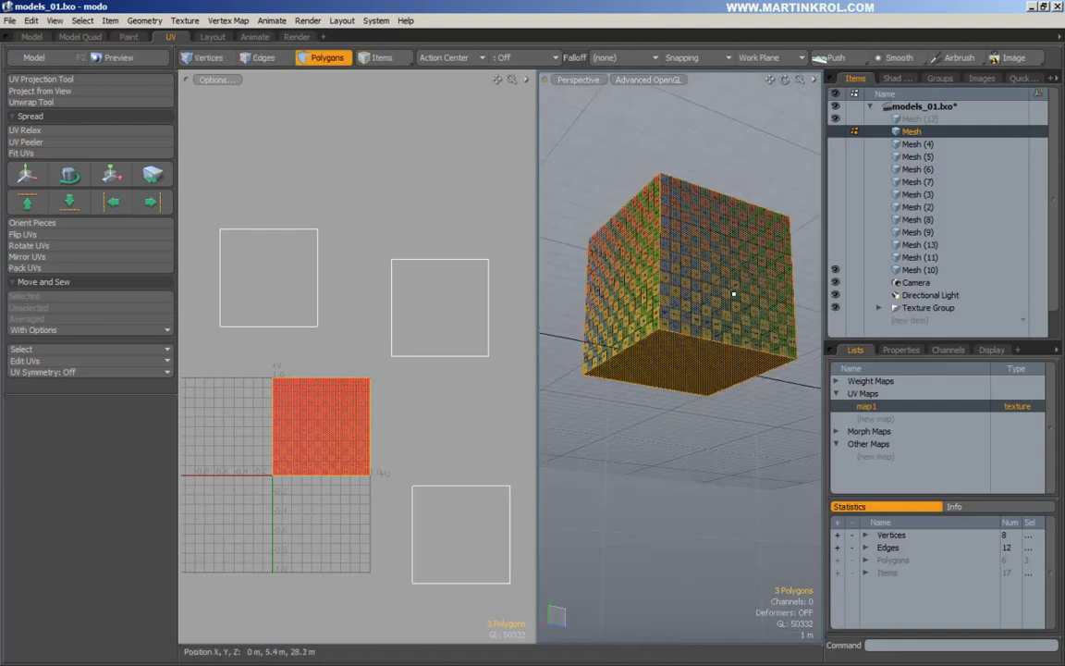
{"action": "left_click", "coordinate": [608, 390]}
{"action": "left_click", "coordinate": [672, 363]}
{"action": "key", "text": "w"}
{"action": "left_click_drag", "start_coordinate": [401, 386], "coordinate": [346, 452]}
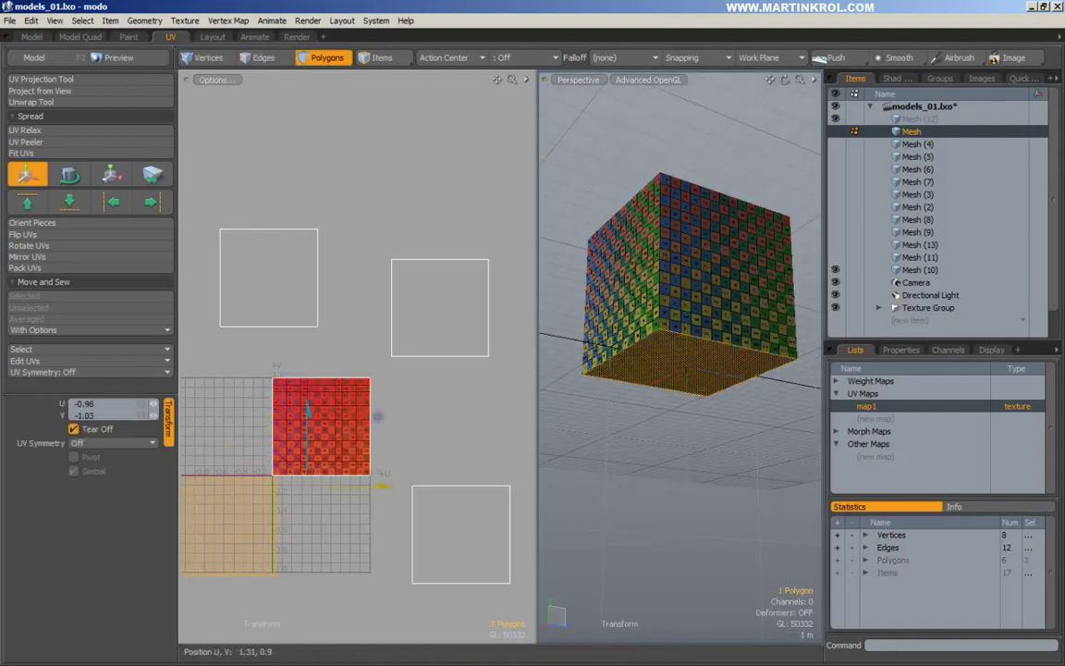
{"action": "key", "text": "space"}
Step: Select the right-hand side polygon of the cube and move its UVs by U 1.57 and V 0.27 with Tear Off enabled
{"action": "left_click", "coordinate": [695, 282]}
{"action": "key", "text": "w"}
{"action": "left_click_drag", "start_coordinate": [352, 393], "coordinate": [504, 368]}
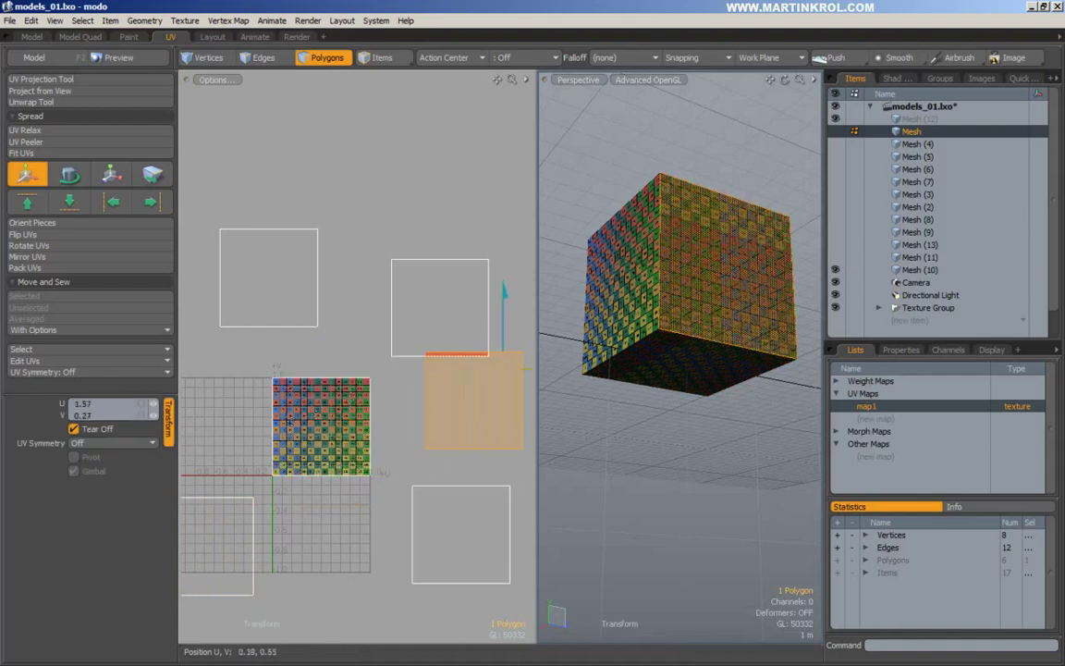
{"action": "key", "text": "space"}
Step: Select the last polygon remaining in the UV square and move its UVs out beside the square's left edge
{"action": "left_click", "coordinate": [316, 415]}
{"action": "key", "text": "w"}
{"action": "left_click_drag", "start_coordinate": [371, 454], "coordinate": [251, 416]}
{"action": "left_click_drag", "start_coordinate": [408, 428], "coordinate": [370, 419], "text": "ctrl+alt"}
{"action": "left_click_drag", "start_coordinate": [370, 419], "coordinate": [381, 422], "text": "alt"}
{"action": "key", "text": "alt+space"}
{"action": "left_click", "coordinate": [388, 393]}
{"action": "key", "text": "space"}
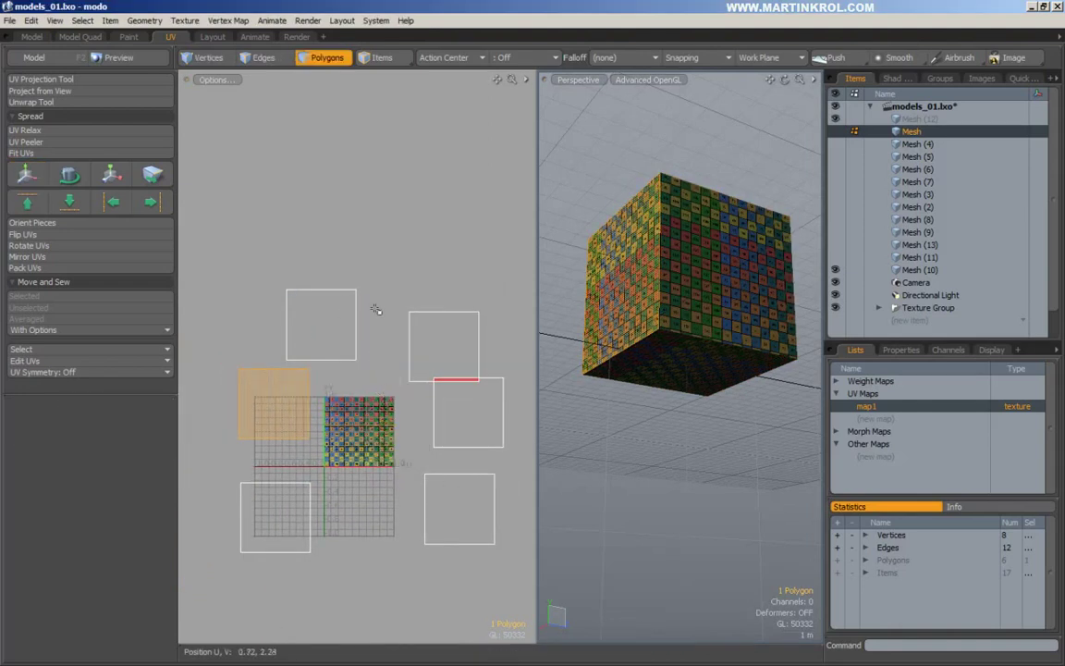
Step: Examine the six separated UV pieces against the cube and leave no polygons selected
{"action": "left_click_drag", "start_coordinate": [707, 196], "coordinate": [749, 404], "text": "alt"}
{"action": "left_click", "coordinate": [742, 484]}
{"action": "right_click_drag", "start_coordinate": [408, 380], "coordinate": [391, 425], "text": "alt"}
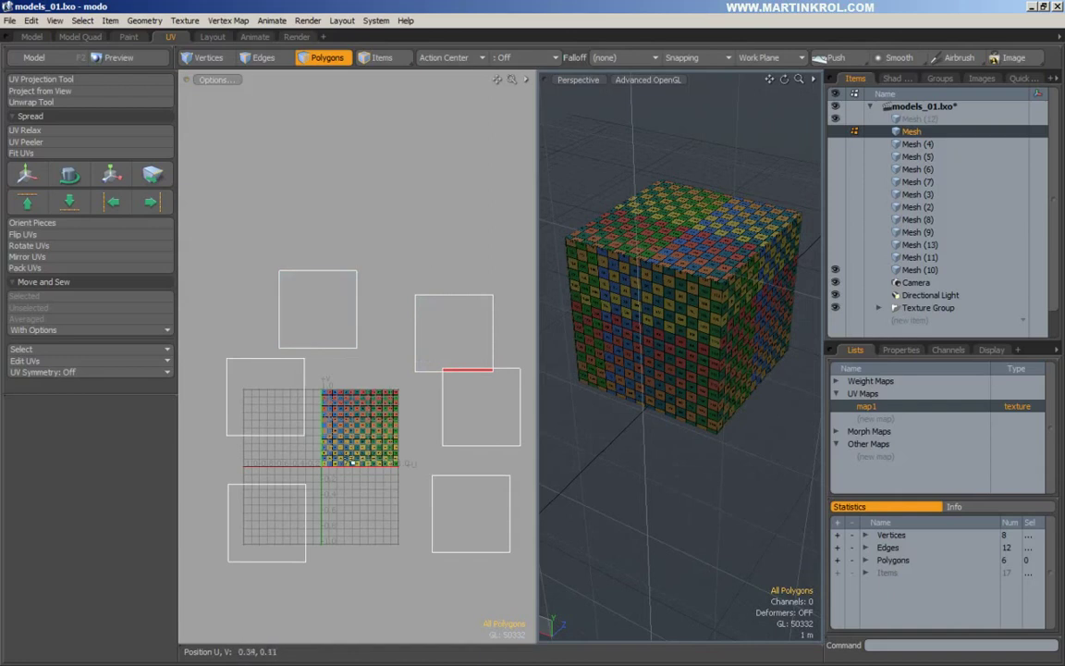
{"action": "mouse_move", "coordinate": [277, 407]}
{"action": "left_mouse_down"}
{"action": "mouse_move", "coordinate": [273, 440]}
{"action": "mouse_move", "coordinate": [316, 269]}
{"action": "mouse_move", "coordinate": [486, 508]}
{"action": "left_mouse_up"}
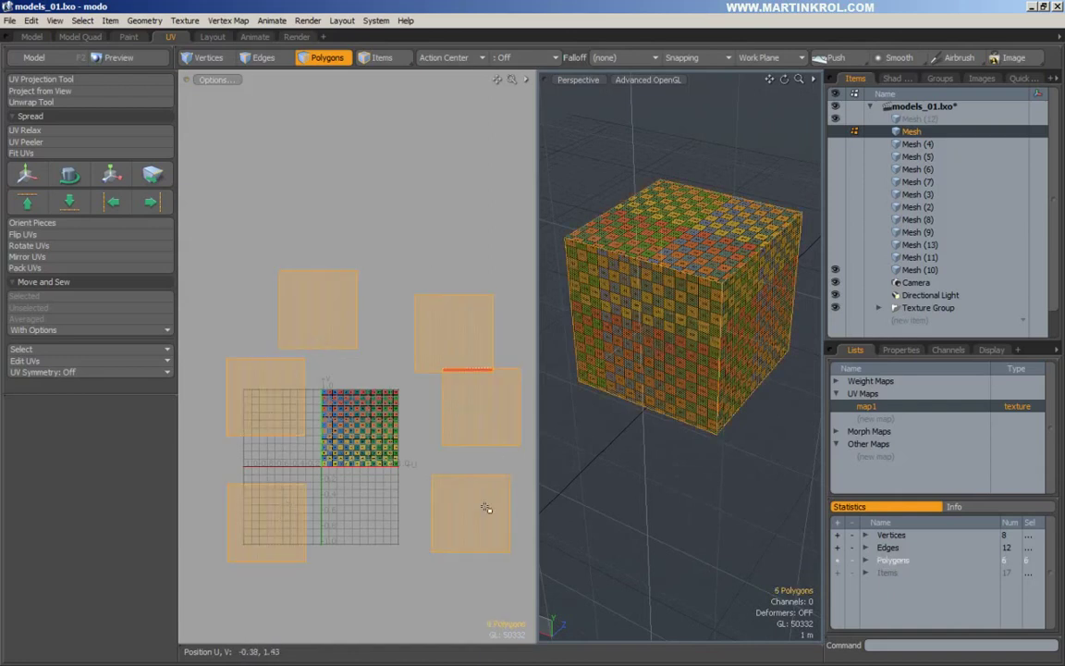
{"action": "left_click", "coordinate": [383, 392]}
{"action": "mouse_move", "coordinate": [339, 309]}
{"action": "left_mouse_down"}
{"action": "mouse_move", "coordinate": [409, 517]}
{"action": "mouse_move", "coordinate": [411, 359]}
{"action": "left_mouse_up"}
{"action": "left_click", "coordinate": [404, 388]}
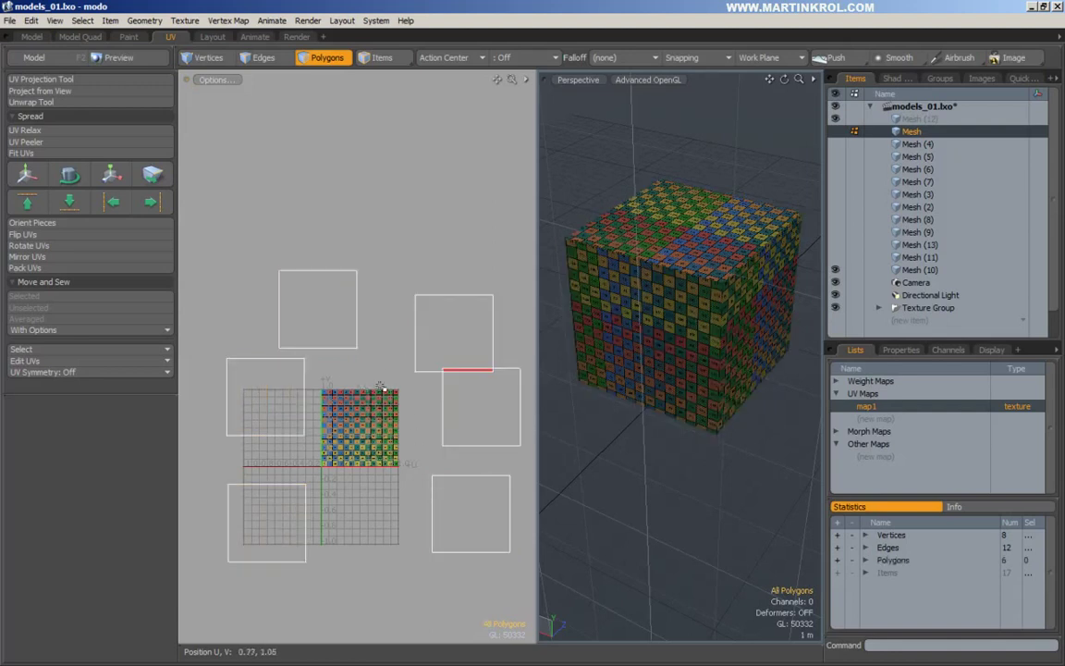
Step: Pack the cube's UVs with Pack and Stretch enabled, Orient disabled and Gaps at 50.0 %
{"action": "scroll", "coordinate": [363, 482], "scroll_direction": "up", "scroll_amount": 1}
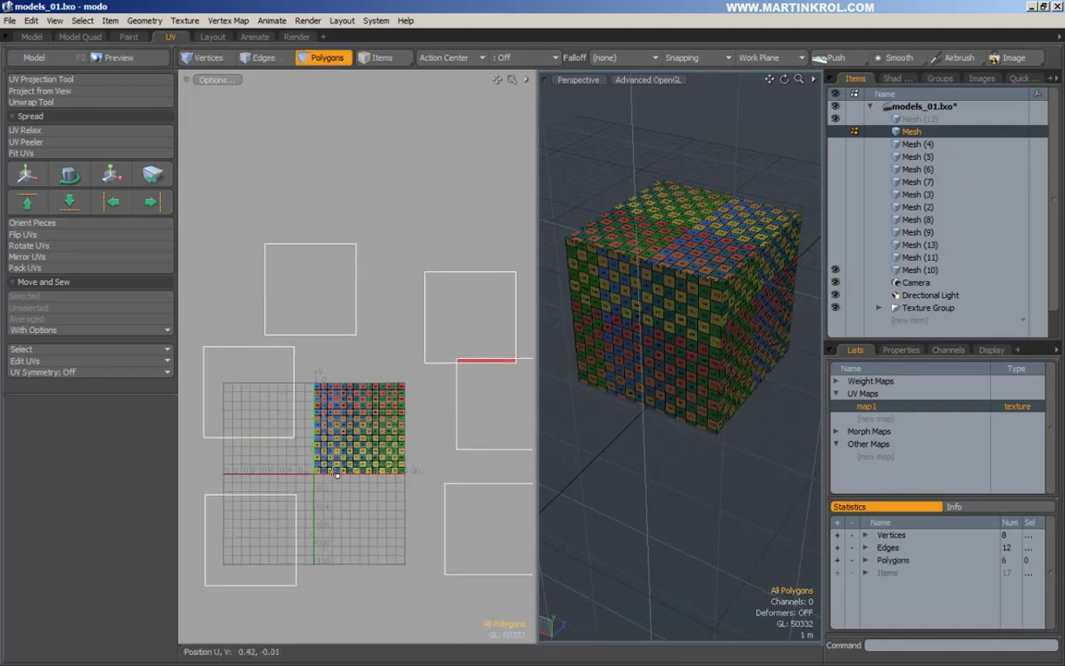
{"action": "left_click", "coordinate": [26, 268]}
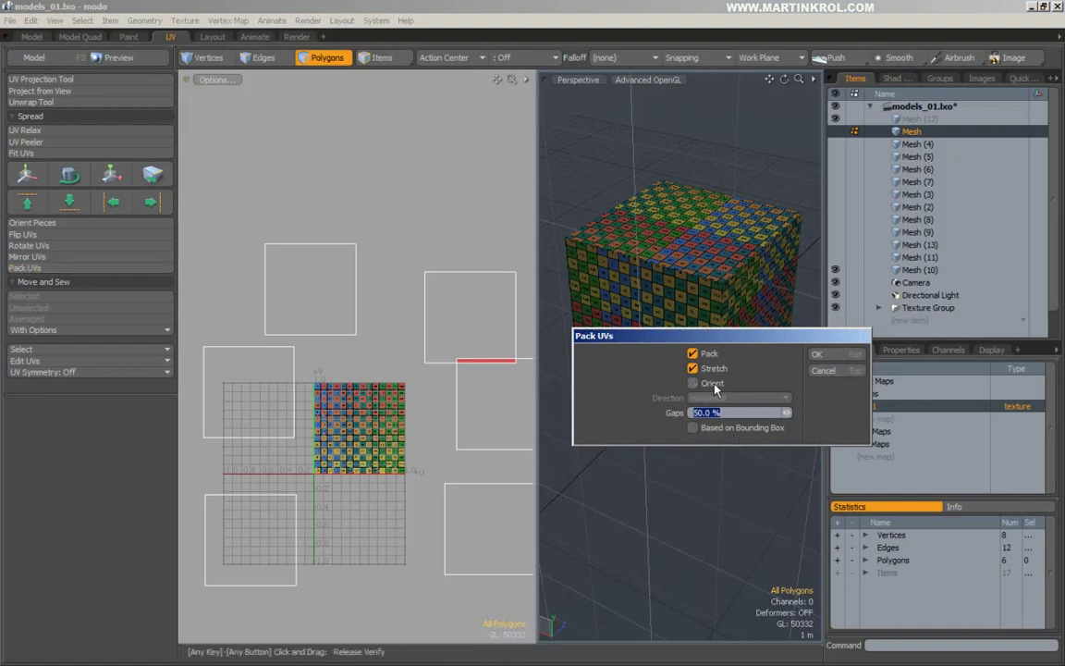
{"action": "left_click", "coordinate": [730, 412]}
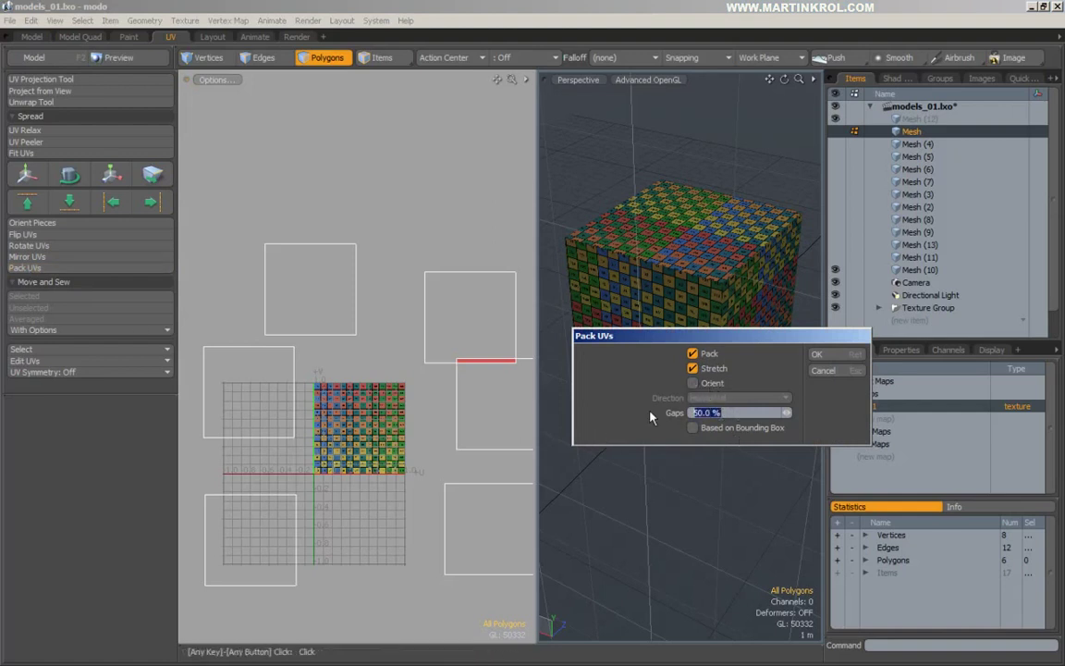
{"action": "left_click", "coordinate": [818, 354]}
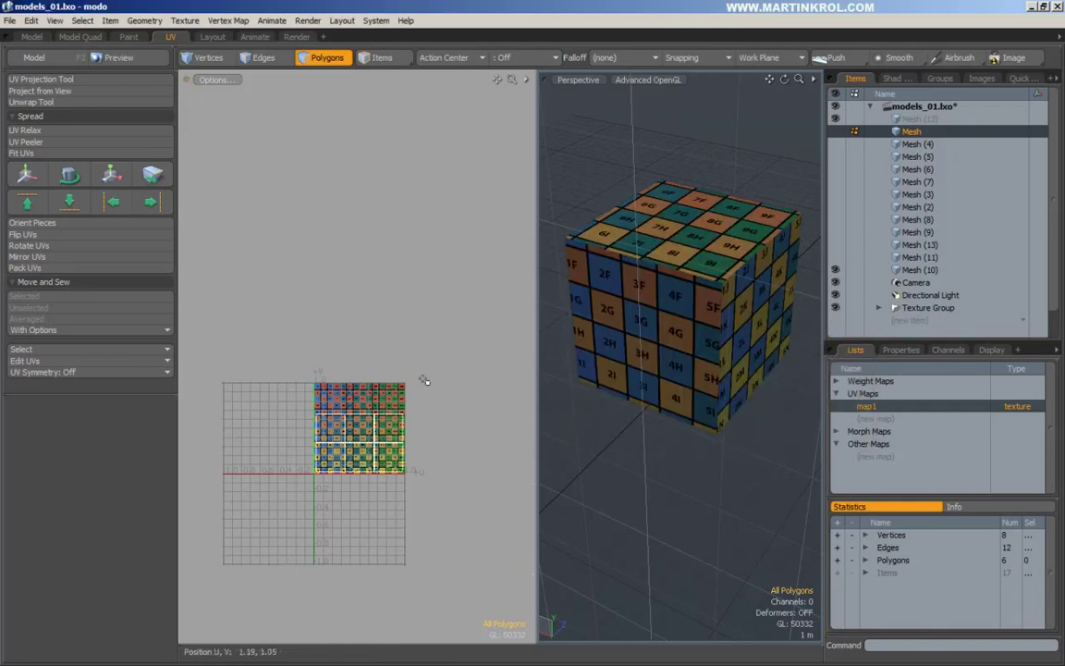
Step: Examine the packed UV pieces inside the UV square and how the grid texture maps onto the cube
{"action": "scroll", "coordinate": [424, 448], "scroll_direction": "up", "scroll_amount": 3}
{"action": "left_click_drag", "start_coordinate": [432, 405], "coordinate": [398, 406], "text": "alt"}
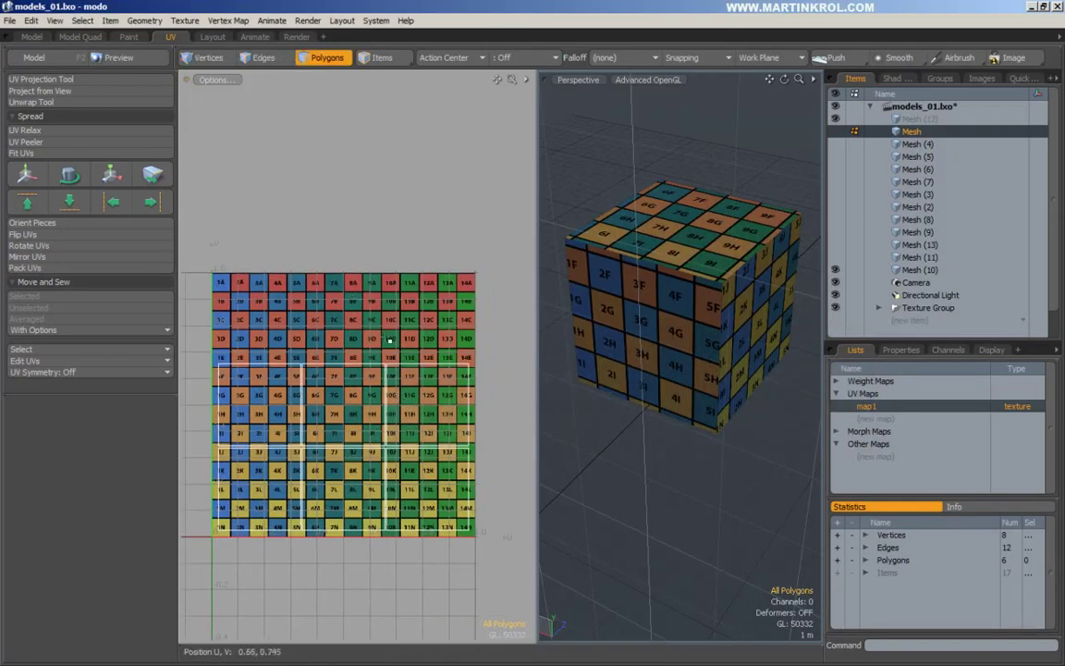
{"action": "mouse_move", "coordinate": [245, 393]}
{"action": "left_mouse_down"}
{"action": "mouse_move", "coordinate": [399, 395]}
{"action": "mouse_move", "coordinate": [302, 488]}
{"action": "left_mouse_up"}
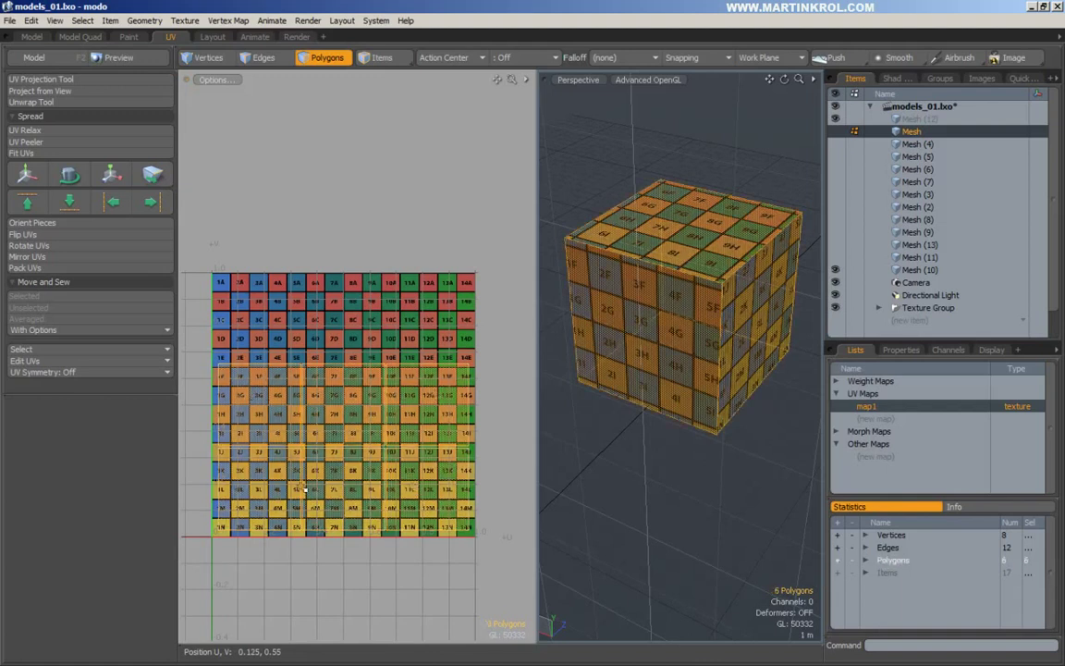
{"action": "left_click", "coordinate": [352, 259]}
{"action": "mouse_move", "coordinate": [685, 374]}
{"action": "left_mouse_down", "text": "alt"}
{"action": "mouse_move", "coordinate": [649, 359]}
{"action": "mouse_move", "coordinate": [711, 393]}
{"action": "mouse_move", "coordinate": [646, 153]}
{"action": "left_mouse_up", "text": "alt"}
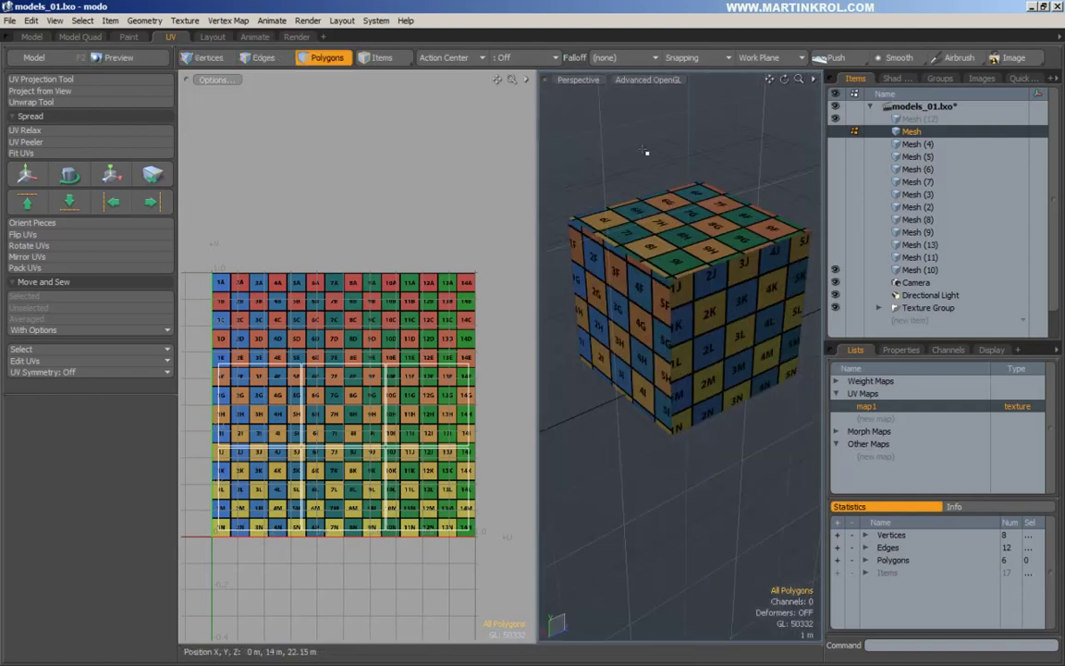
Step: Switch to the Paint layout and use the hard Paintbrush to paint a black spot on the top polygon's UV piece
{"action": "left_click", "coordinate": [129, 37]}
{"action": "left_click", "coordinate": [42, 83]}
{"action": "left_click", "coordinate": [43, 97]}
{"action": "left_click", "coordinate": [32, 231]}
{"action": "scroll", "coordinate": [317, 329], "scroll_direction": "up", "scroll_amount": 3}
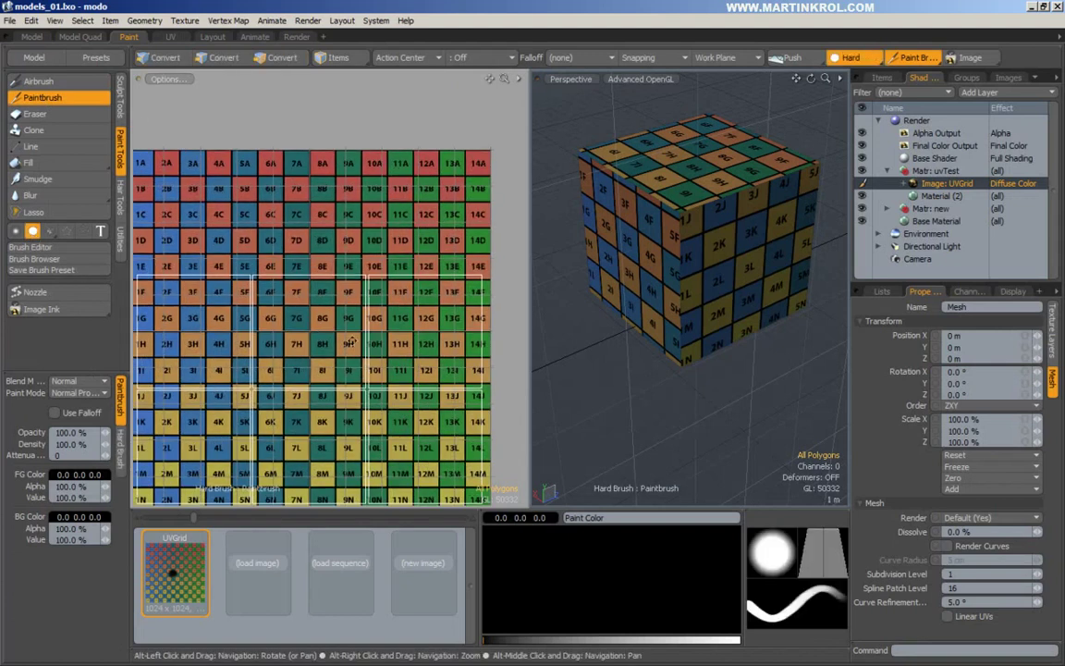
{"action": "left_click", "coordinate": [314, 325]}
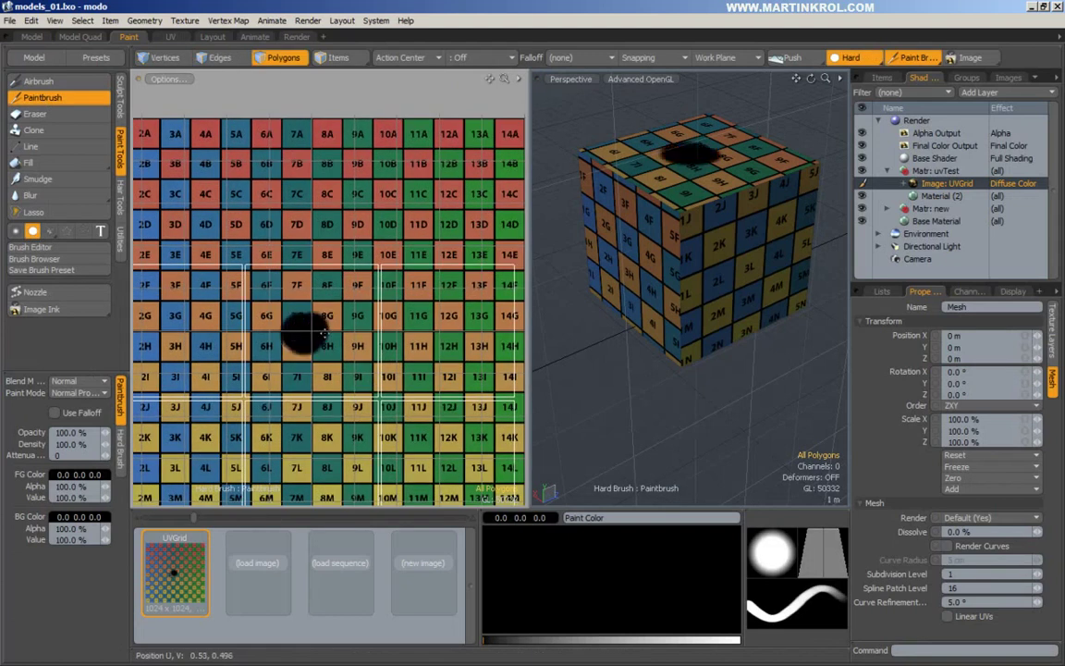
Step: Set the paint color to green 0.31 0.56 0.47 and paint a spot on the bottom polygon's UV piece
{"action": "mouse_move", "coordinate": [671, 259]}
{"action": "left_mouse_down", "text": "alt"}
{"action": "mouse_move", "coordinate": [705, 301]}
{"action": "mouse_move", "coordinate": [730, 278]}
{"action": "mouse_move", "coordinate": [740, 241]}
{"action": "mouse_move", "coordinate": [594, 222]}
{"action": "mouse_move", "coordinate": [604, 112]}
{"action": "mouse_move", "coordinate": [602, 278]}
{"action": "left_mouse_up", "text": "alt"}
{"action": "scroll", "coordinate": [411, 339], "scroll_direction": "down", "scroll_amount": 1}
{"action": "left_click_drag", "start_coordinate": [411, 339], "coordinate": [383, 313], "text": "alt"}
{"action": "left_click", "coordinate": [594, 586]}
{"action": "left_click_drag", "start_coordinate": [582, 640], "coordinate": [627, 640]}
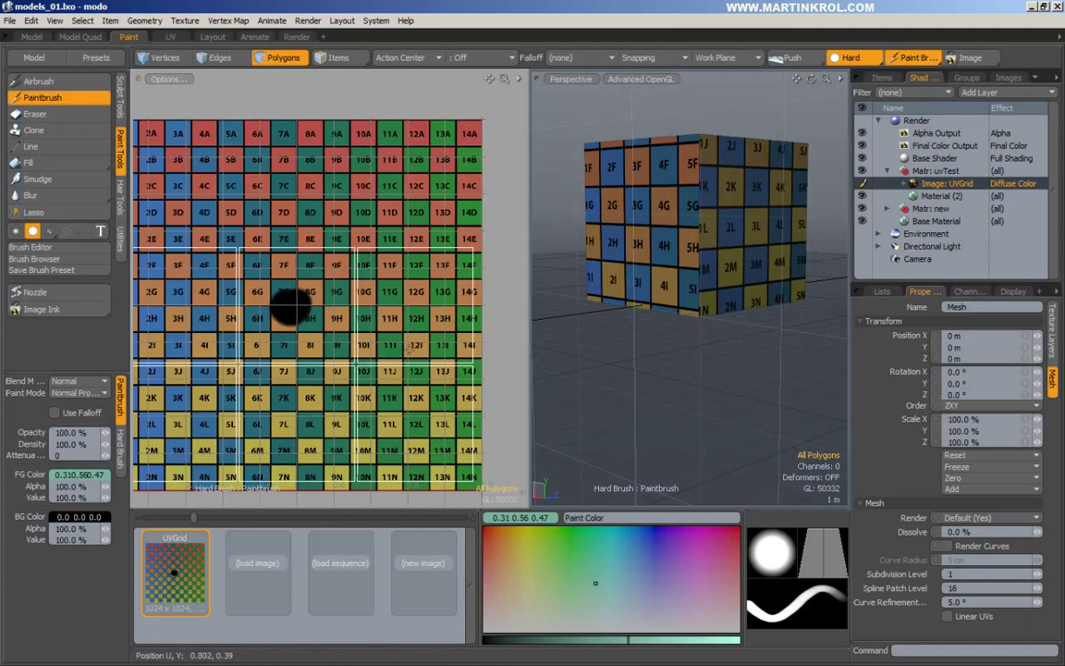
{"action": "mouse_move", "coordinate": [681, 300]}
{"action": "left_mouse_down", "text": "alt"}
{"action": "mouse_move", "coordinate": [677, 380]}
{"action": "mouse_move", "coordinate": [684, 290]}
{"action": "mouse_move", "coordinate": [579, 240]}
{"action": "mouse_move", "coordinate": [723, 295]}
{"action": "mouse_move", "coordinate": [739, 319]}
{"action": "left_mouse_up", "text": "alt"}
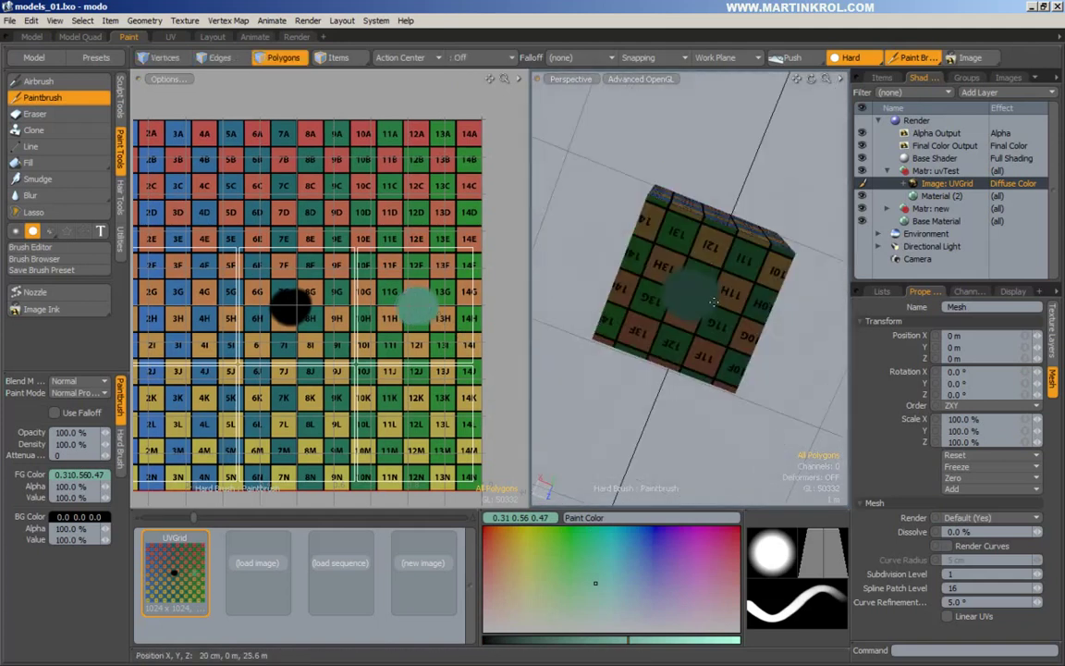
Step: Change the paint color to bright red and paint a blob on the side polygon mapped around cell 12L
{"action": "left_click", "coordinate": [536, 548]}
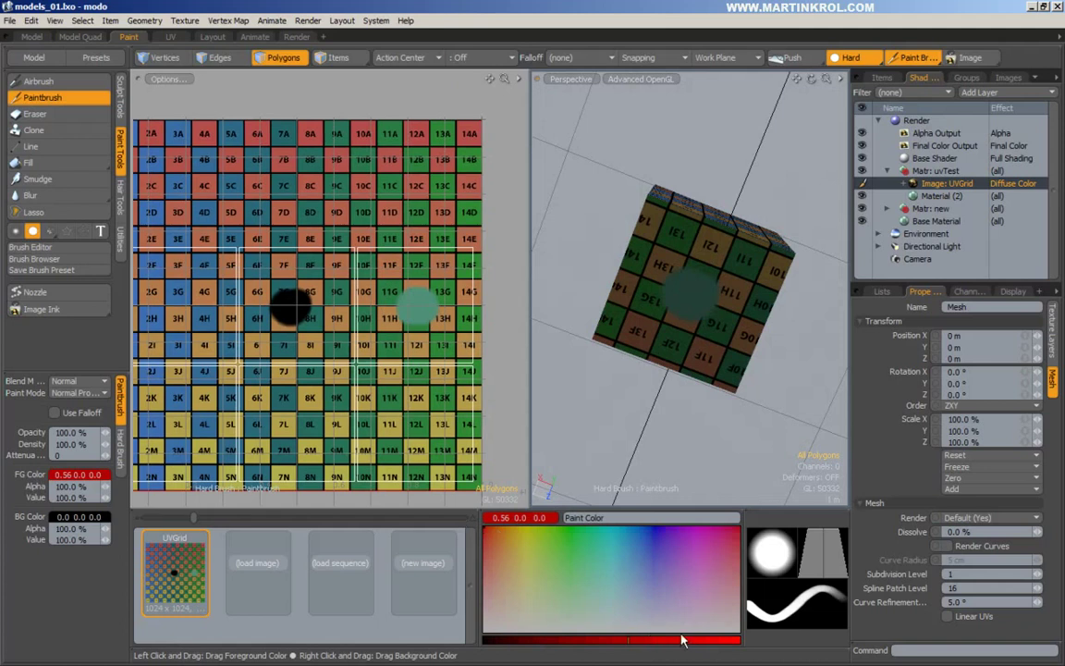
{"action": "left_click", "coordinate": [699, 639]}
{"action": "mouse_move", "coordinate": [700, 268]}
{"action": "left_mouse_down", "text": "alt"}
{"action": "mouse_move", "coordinate": [689, 370]}
{"action": "mouse_move", "coordinate": [691, 330]}
{"action": "mouse_move", "coordinate": [657, 329]}
{"action": "mouse_move", "coordinate": [737, 366]}
{"action": "mouse_move", "coordinate": [791, 355]}
{"action": "left_mouse_up", "text": "alt"}
Step: Change the paint color to magenta and paint a spot on the side polygon mapped around cell 8L
{"action": "left_click", "coordinate": [634, 571]}
{"action": "left_click", "coordinate": [707, 555]}
{"action": "mouse_move", "coordinate": [656, 355]}
{"action": "left_mouse_down"}
{"action": "mouse_move", "coordinate": [679, 346]}
{"action": "mouse_move", "coordinate": [633, 386]}
{"action": "mouse_move", "coordinate": [647, 379]}
{"action": "left_mouse_up"}
Step: Paint a spot in yellow 0.84 0.82 0.04 on the side polygon mapped around cell 4L, and undo that stroke
{"action": "left_click", "coordinate": [524, 530]}
{"action": "mouse_move", "coordinate": [686, 325]}
{"action": "left_mouse_down"}
{"action": "mouse_move", "coordinate": [680, 359]}
{"action": "mouse_move", "coordinate": [686, 337]}
{"action": "mouse_move", "coordinate": [695, 383]}
{"action": "mouse_move", "coordinate": [700, 360]}
{"action": "mouse_move", "coordinate": [647, 356]}
{"action": "left_mouse_up"}
{"action": "scroll", "coordinate": [399, 357], "scroll_direction": "down", "scroll_amount": 3}
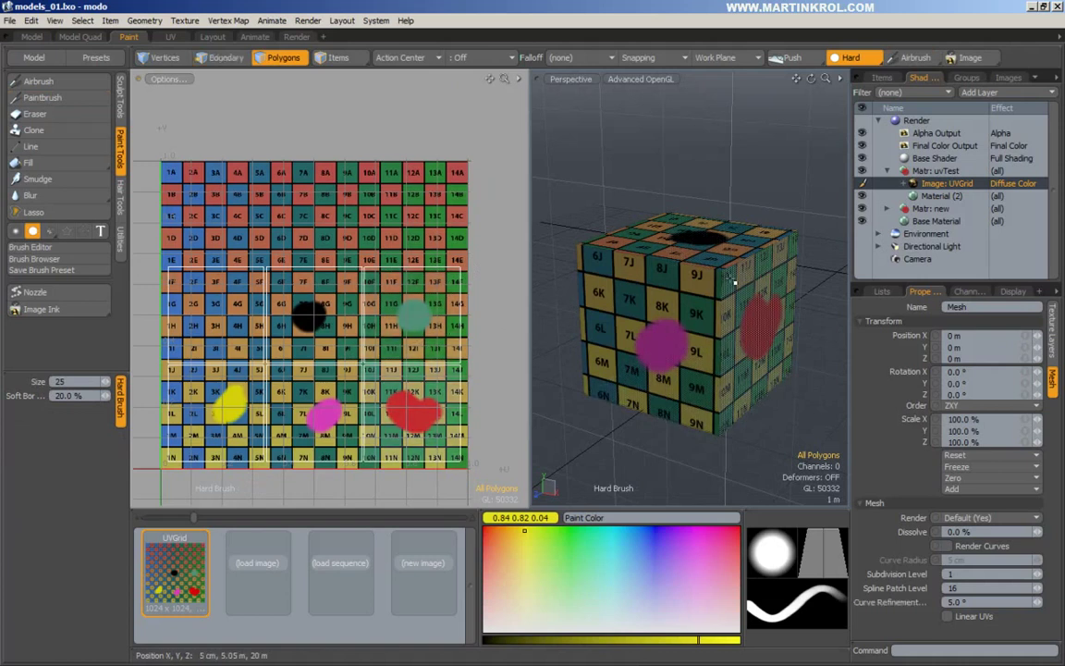
{"action": "key", "text": "ctrl+z"}
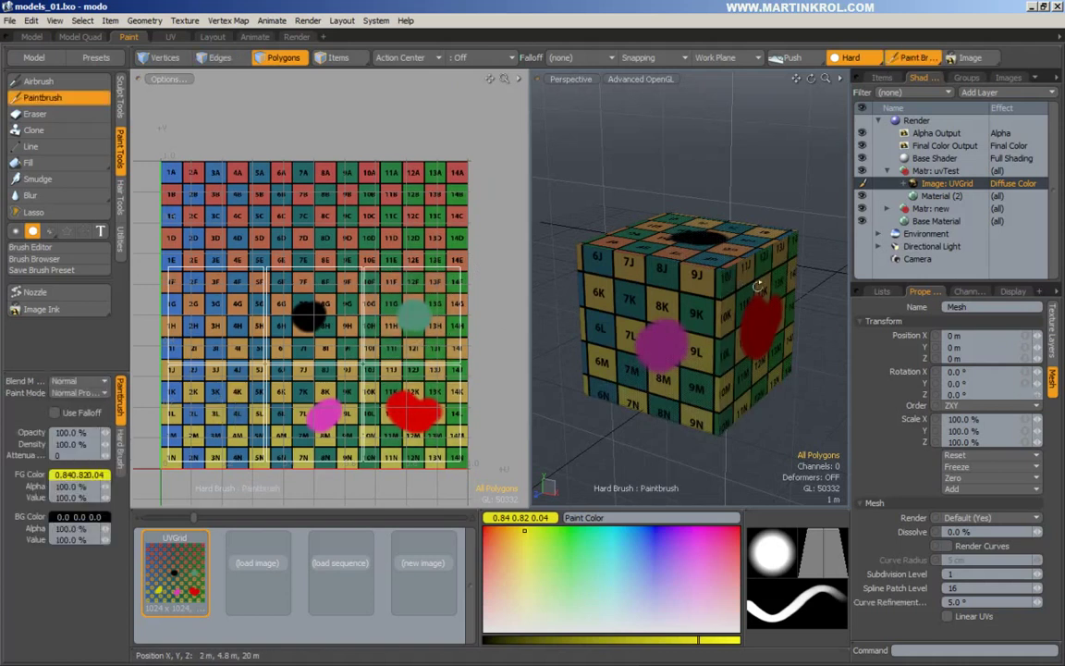
Step: Put away the Paintbrush and reload the UVGrid image to discard the painted spots
{"action": "left_click_drag", "start_coordinate": [749, 287], "coordinate": [723, 298], "text": "alt"}
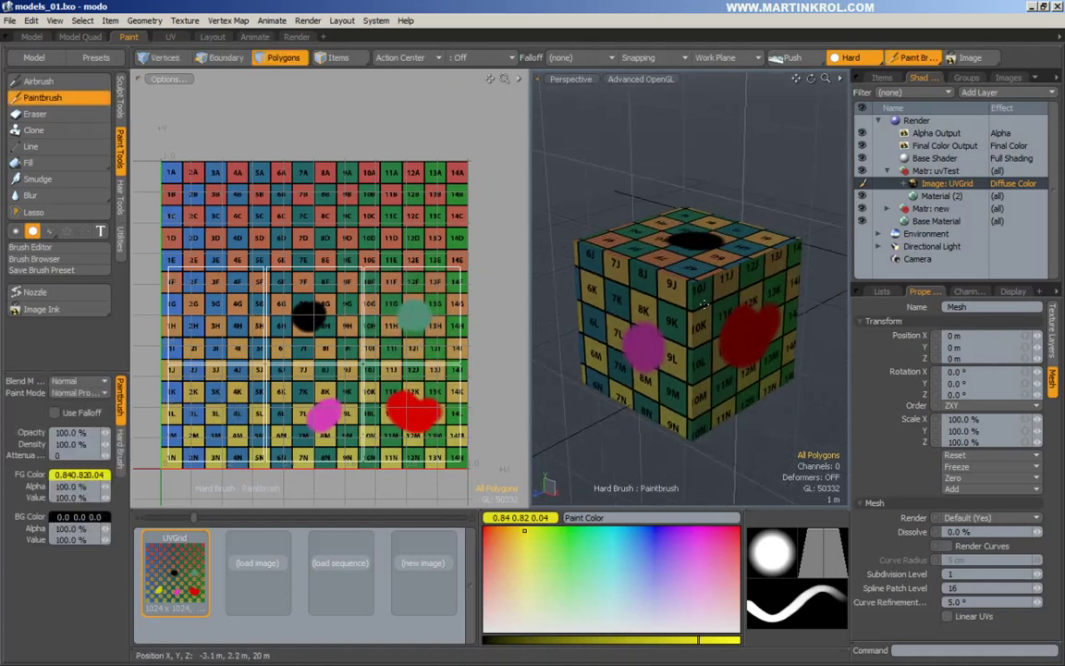
{"action": "left_click_drag", "start_coordinate": [695, 309], "coordinate": [667, 315], "text": "alt"}
{"action": "key", "text": "q"}
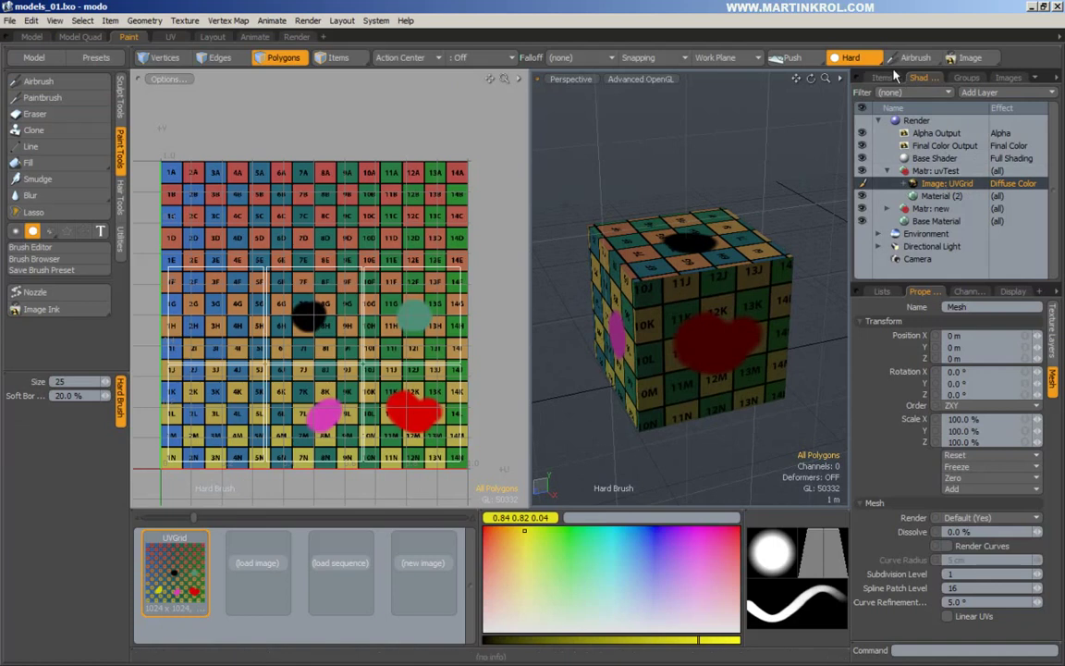
{"action": "left_click", "coordinate": [1007, 77]}
{"action": "right_click", "coordinate": [927, 130]}
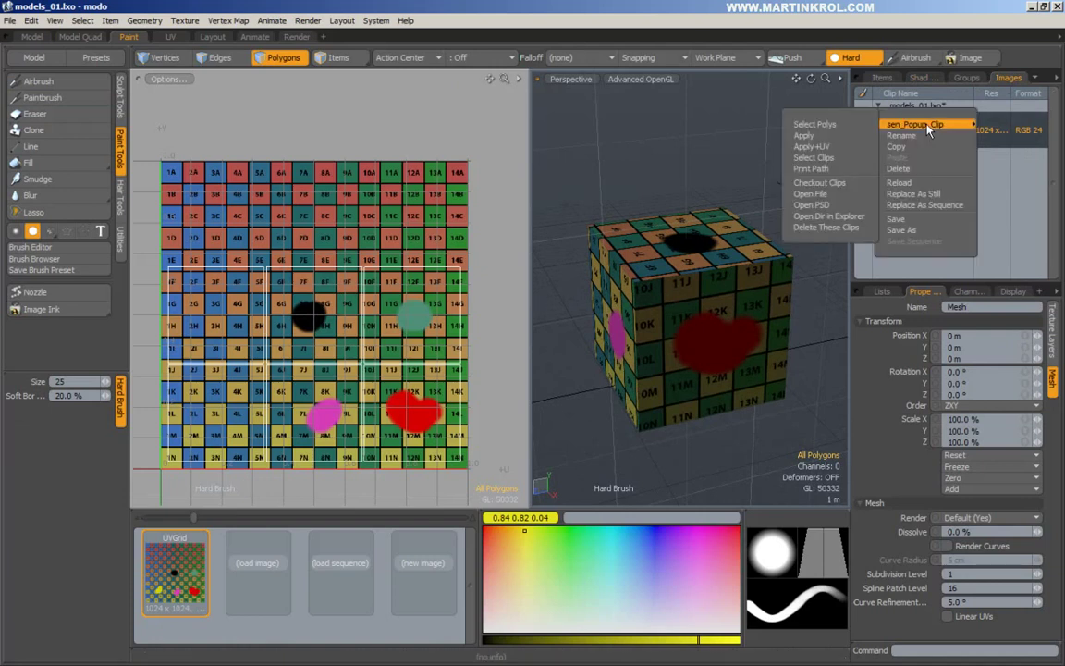
{"action": "left_click", "coordinate": [1005, 120]}
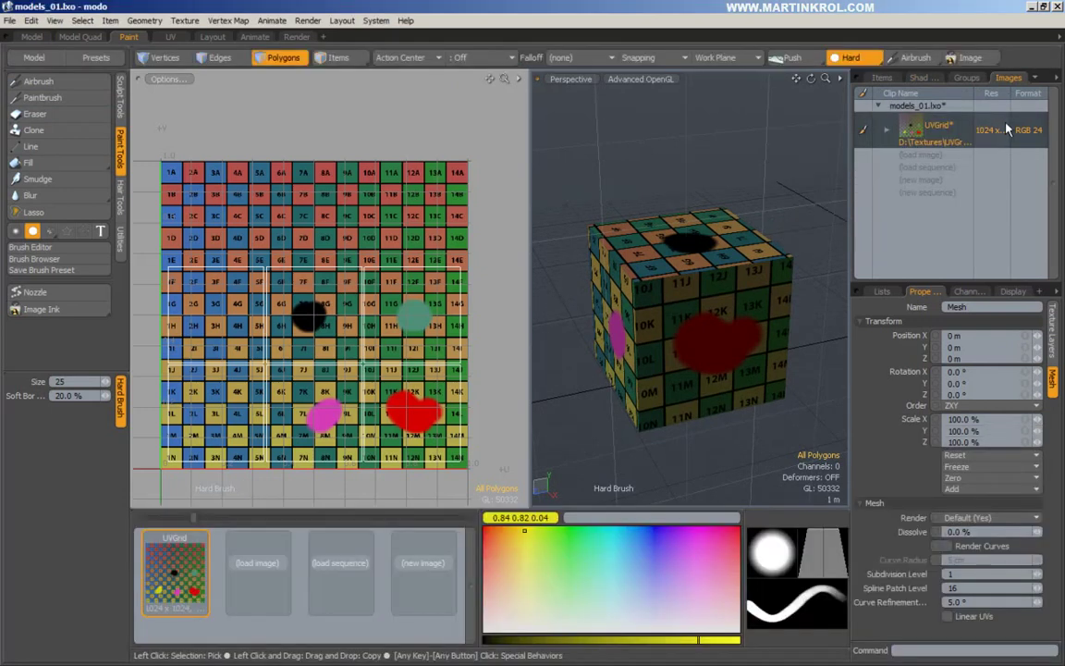
{"action": "right_click", "coordinate": [925, 127]}
{"action": "left_click", "coordinate": [920, 185]}
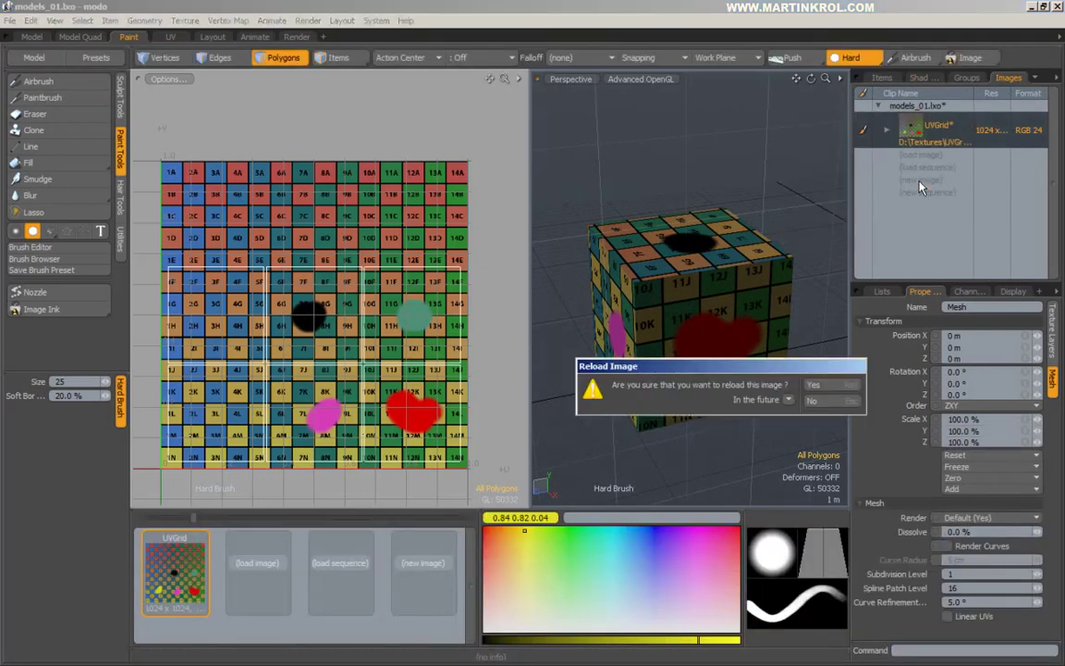
{"action": "left_click", "coordinate": [816, 386]}
Step: Set the paint color to white 1.0 1.0 1.0
{"action": "left_click_drag", "start_coordinate": [819, 290], "coordinate": [775, 266], "text": "alt"}
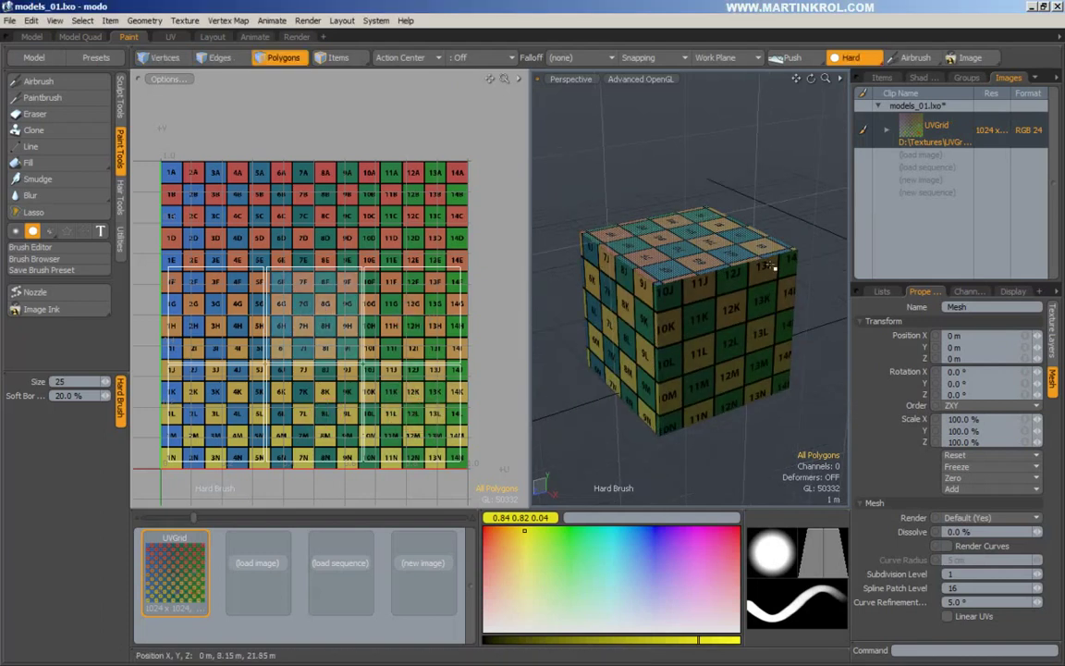
{"action": "left_click_drag", "start_coordinate": [787, 169], "coordinate": [623, 333], "text": "alt"}
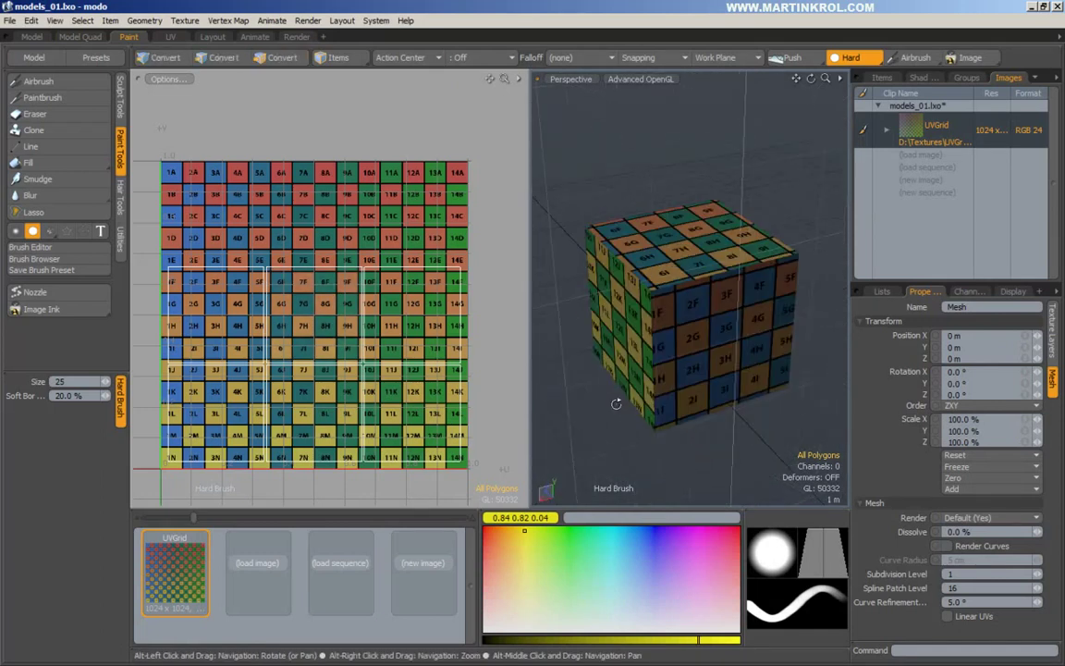
{"action": "left_click_drag", "start_coordinate": [570, 579], "coordinate": [479, 657]}
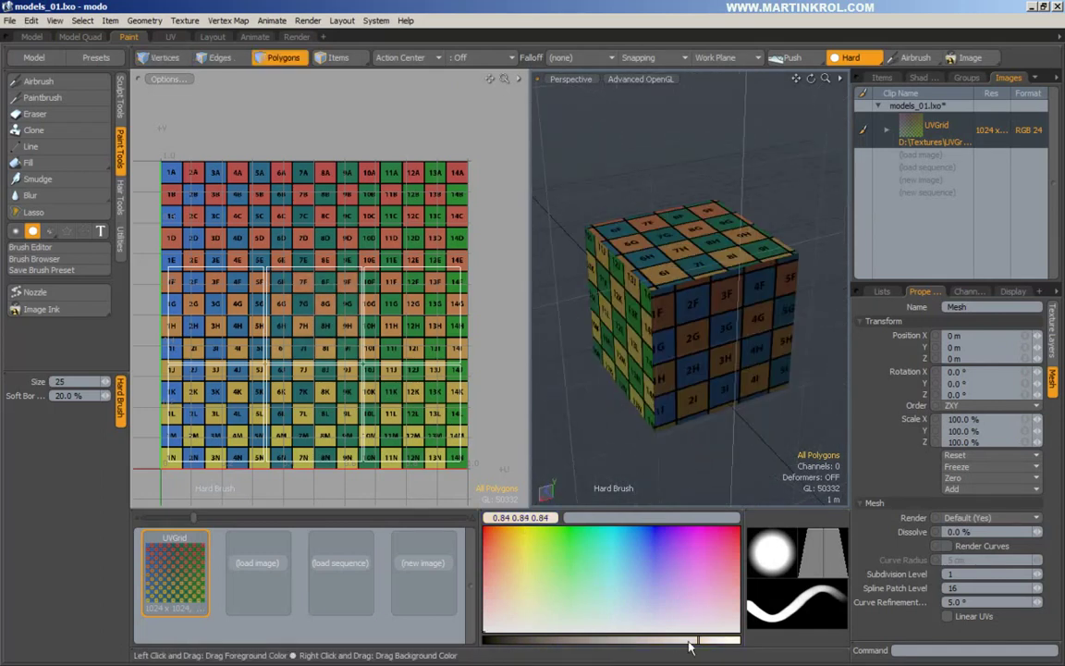
{"action": "left_click_drag", "start_coordinate": [689, 645], "coordinate": [744, 640]}
Step: Display the item list and look over the textured cube from several angles
{"action": "left_click", "coordinate": [920, 77]}
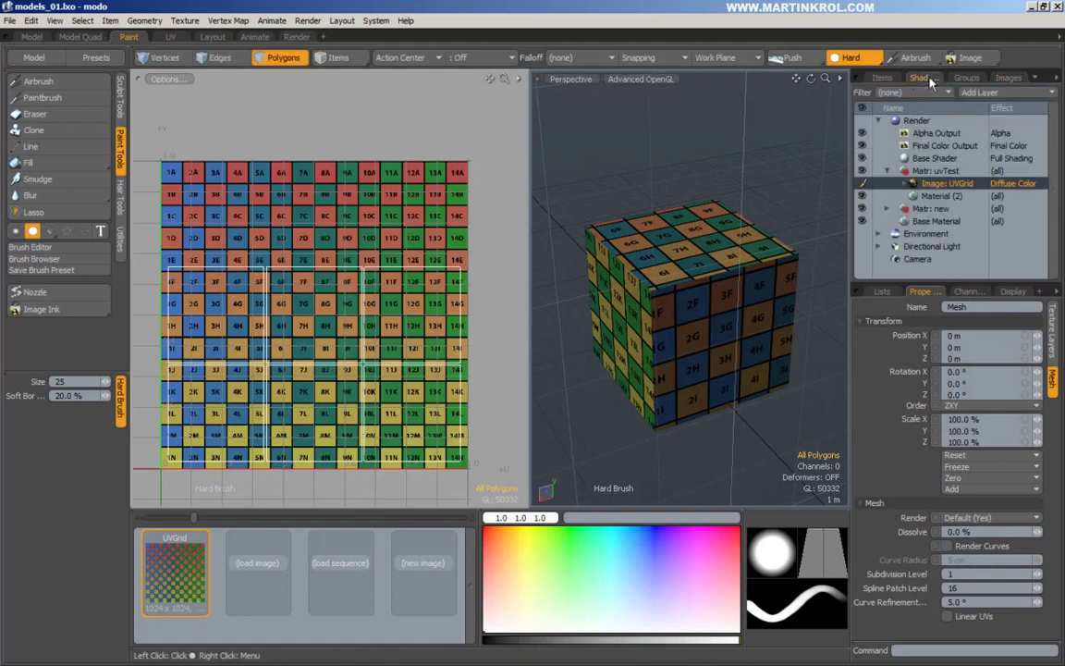
{"action": "left_click", "coordinate": [882, 78]}
{"action": "left_click_drag", "start_coordinate": [665, 259], "coordinate": [740, 287], "text": "alt"}
{"action": "key", "text": "3"}
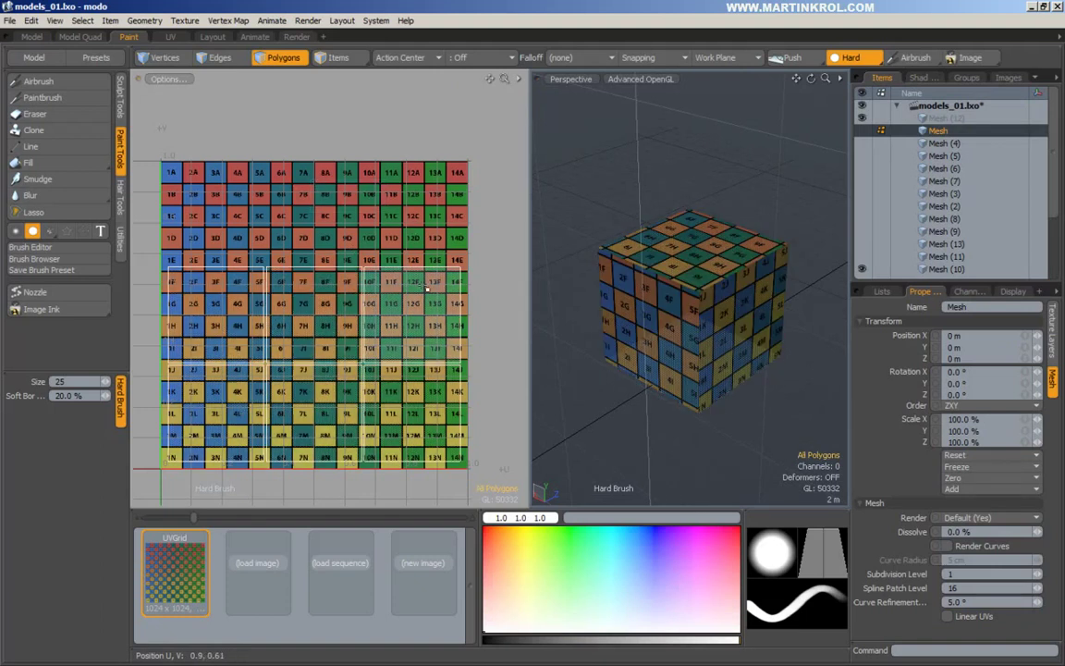
{"action": "mouse_move", "coordinate": [761, 316]}
{"action": "left_mouse_down", "text": "alt"}
{"action": "mouse_move", "coordinate": [808, 295]}
{"action": "mouse_move", "coordinate": [756, 321]}
{"action": "left_mouse_up", "text": "alt"}
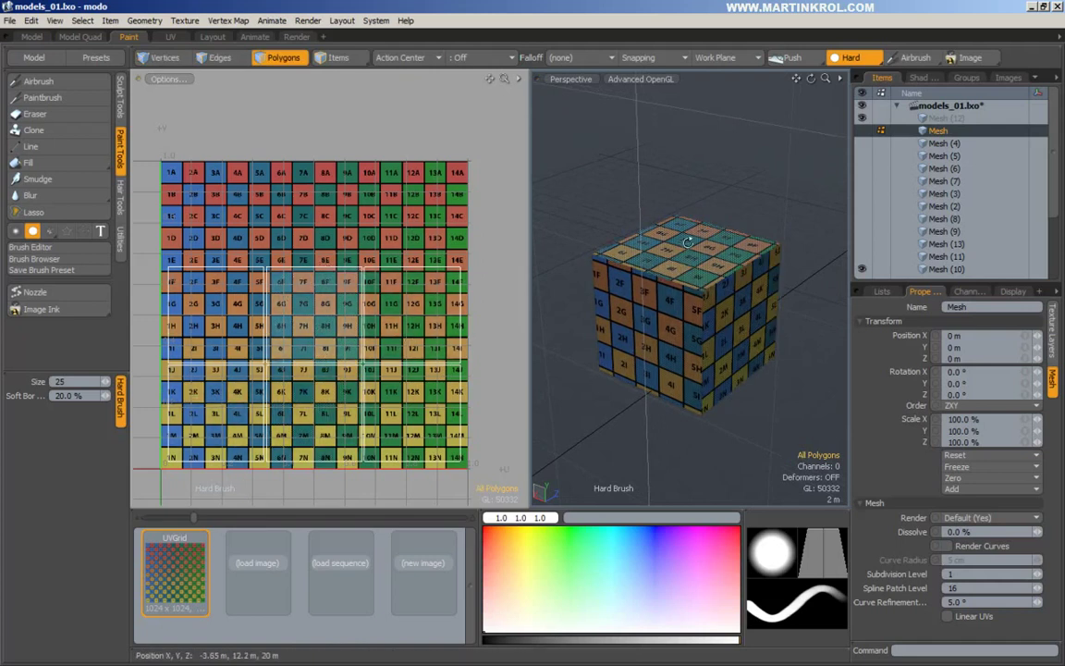
{"action": "scroll", "coordinate": [741, 209], "scroll_direction": "down", "scroll_amount": 2}
{"action": "mouse_move", "coordinate": [741, 209]}
{"action": "left_mouse_down", "text": "alt"}
{"action": "mouse_move", "coordinate": [725, 268]}
{"action": "mouse_move", "coordinate": [798, 256]}
{"action": "left_mouse_up", "text": "alt"}
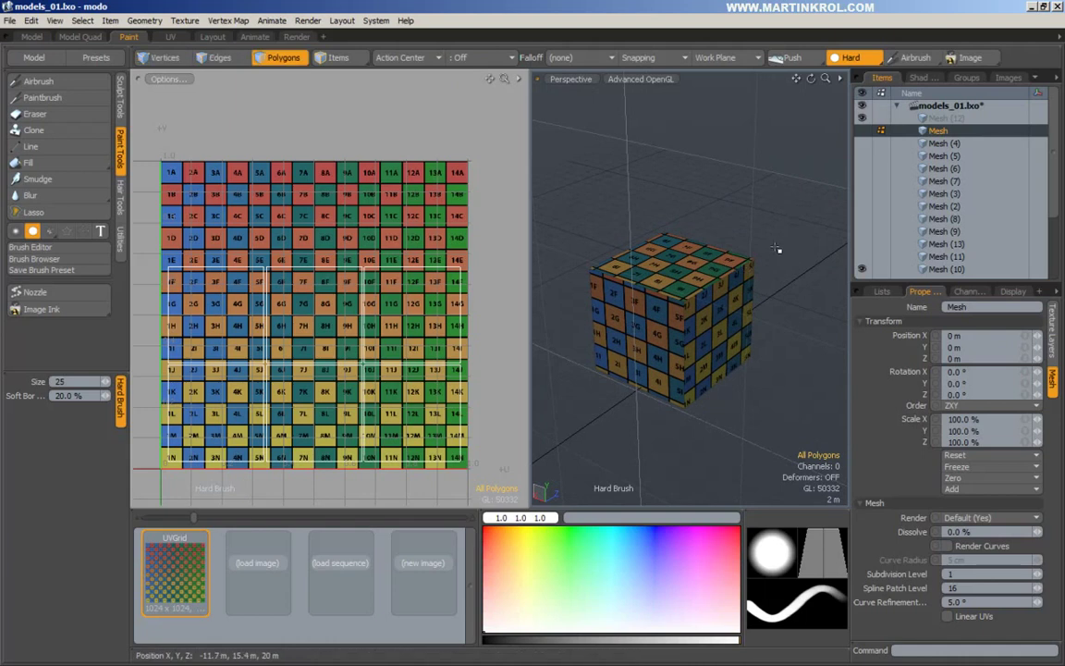